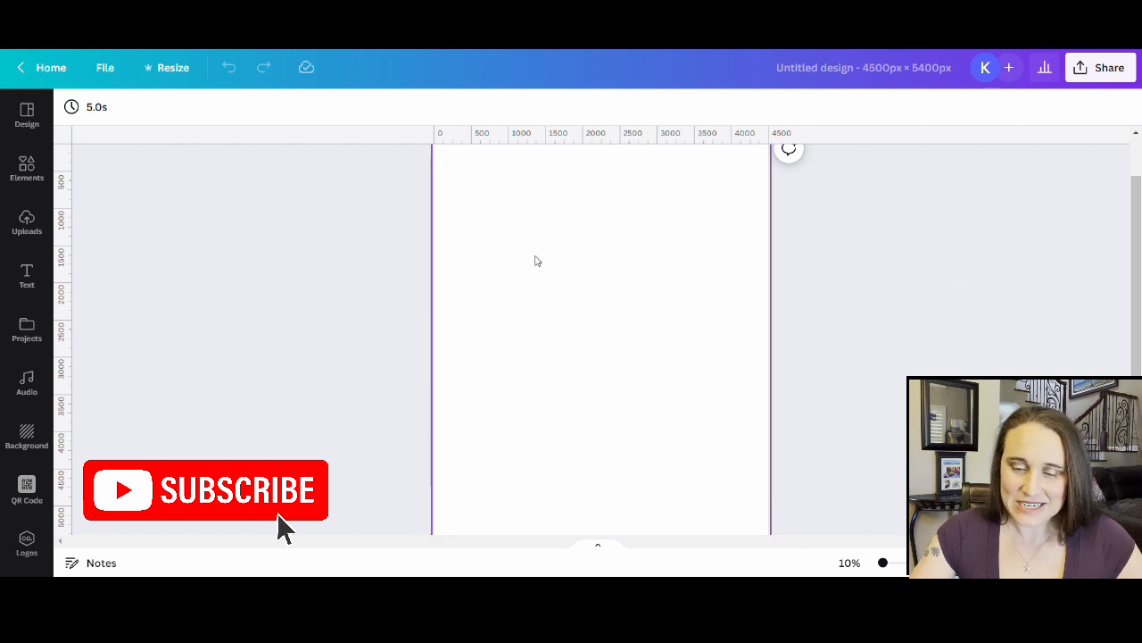
# - Set the 4500 × 5400 page's background colour to black from Default Colors
pyautogui.click(538, 260)
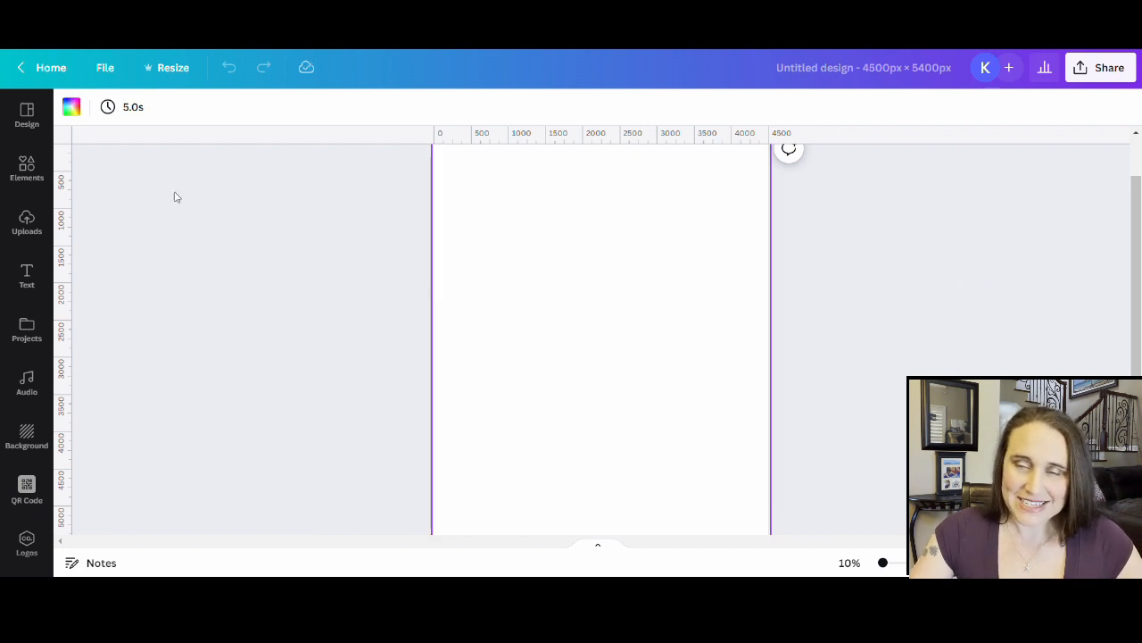
pyautogui.click(71, 107)
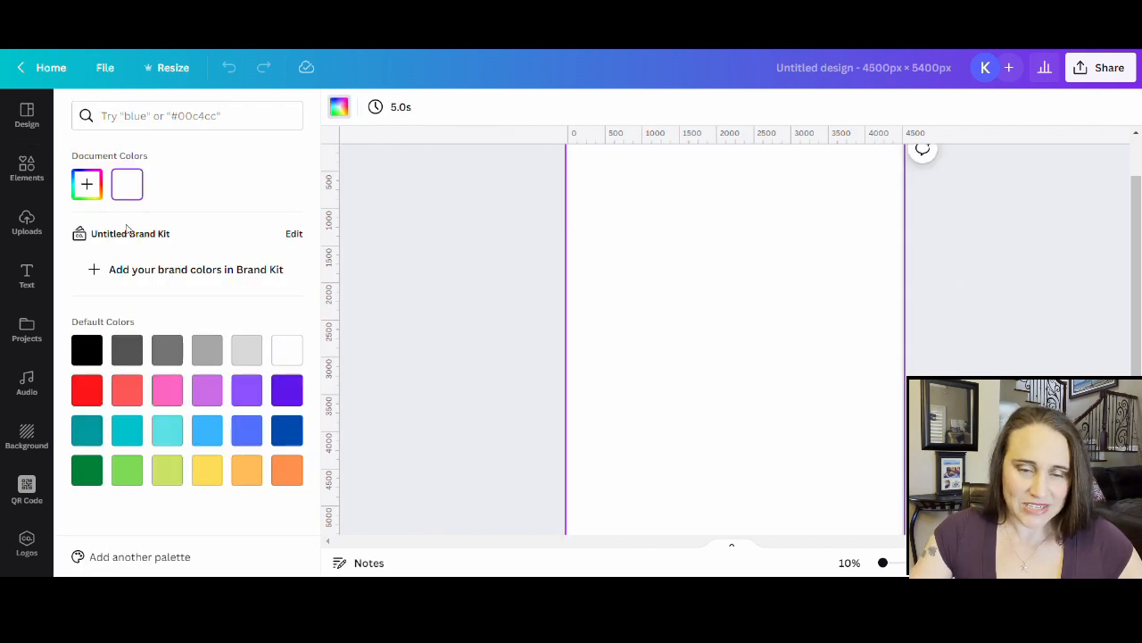
pyautogui.click(87, 350)
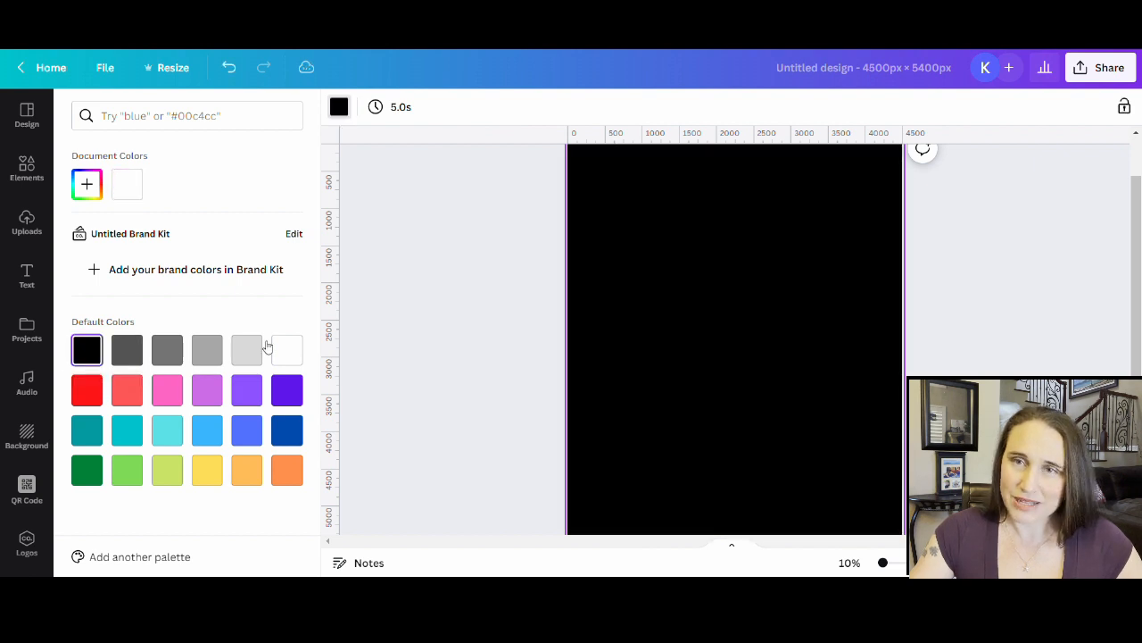
pyautogui.click(441, 294)
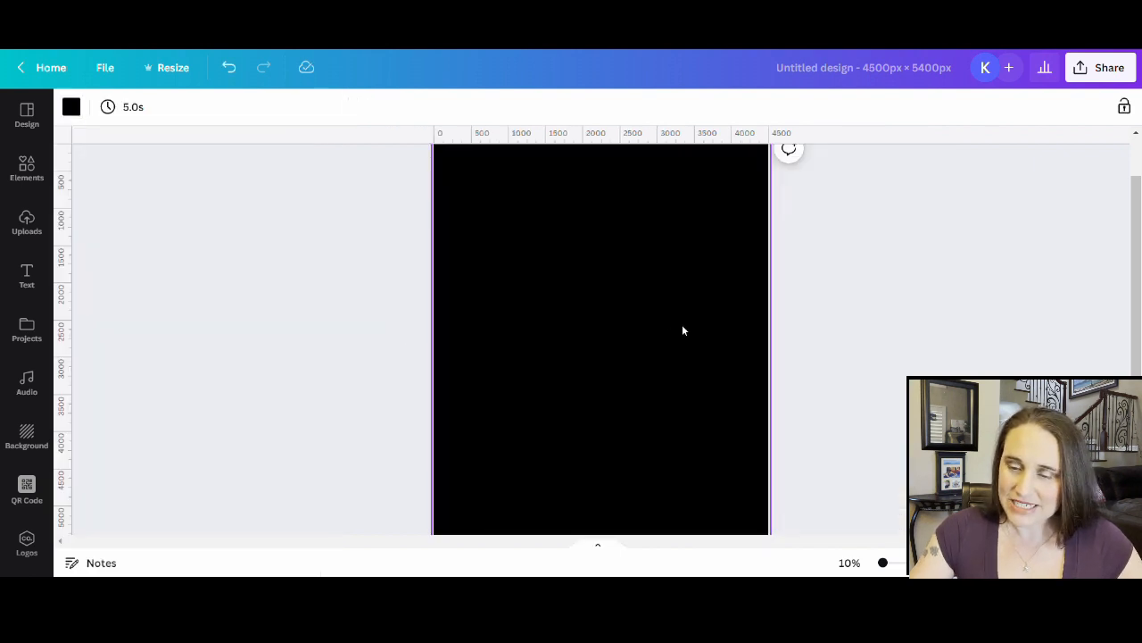
pyautogui.scroll(-2, 670, 323)
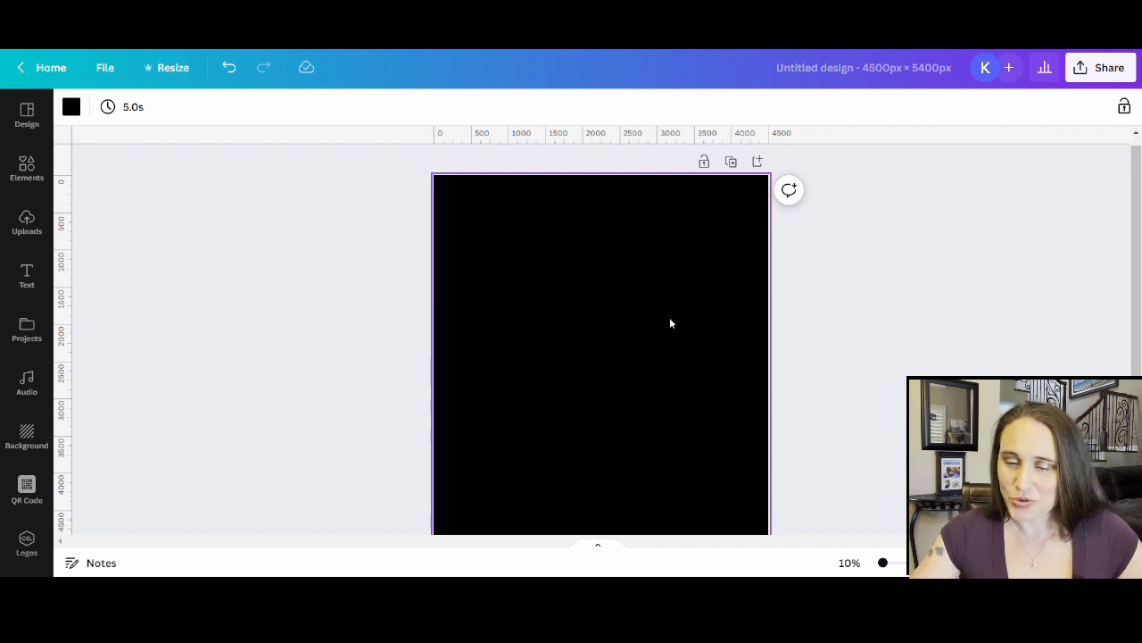
pyautogui.scroll(2, 670, 319)
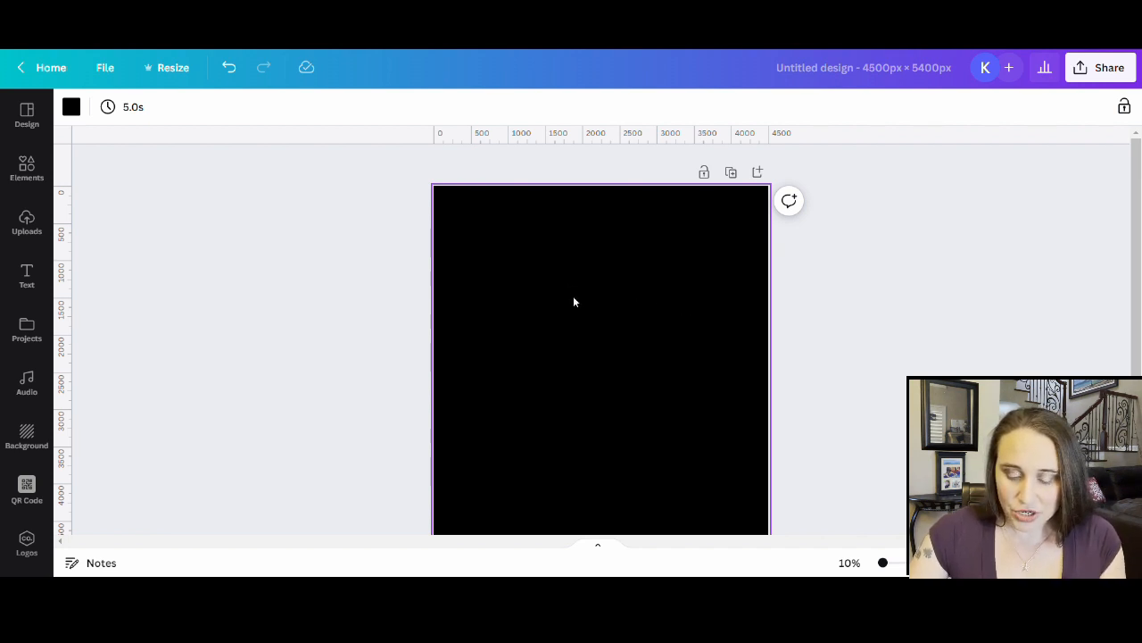
# - Add white 'RETIRED' text, enlarge it and move it to the top of the page
pyautogui.press('t')
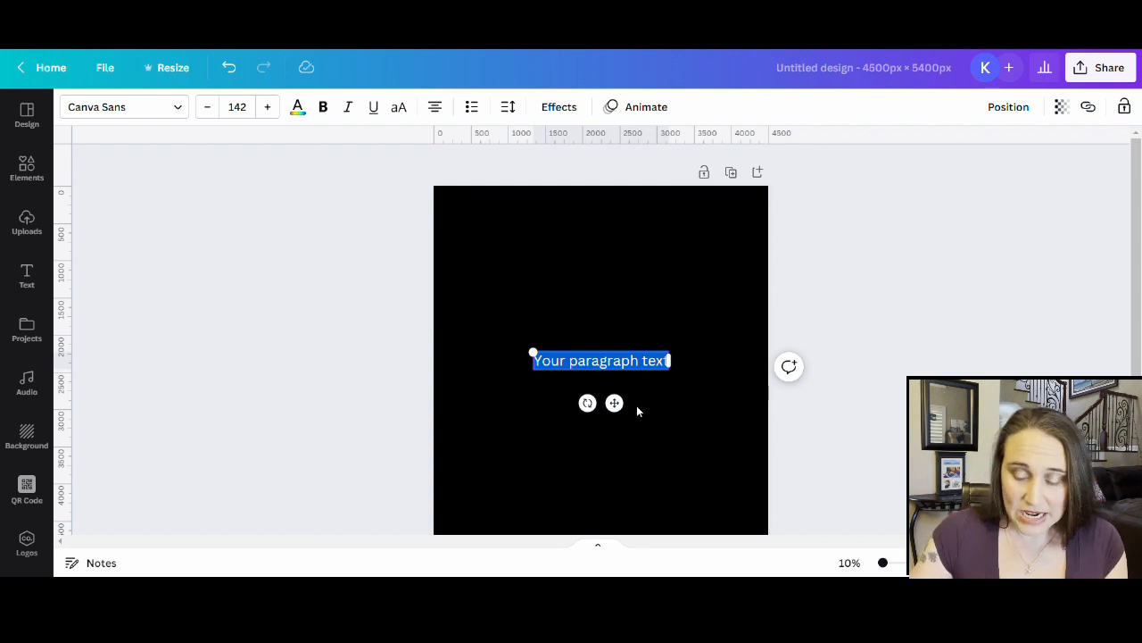
pyautogui.write('I')
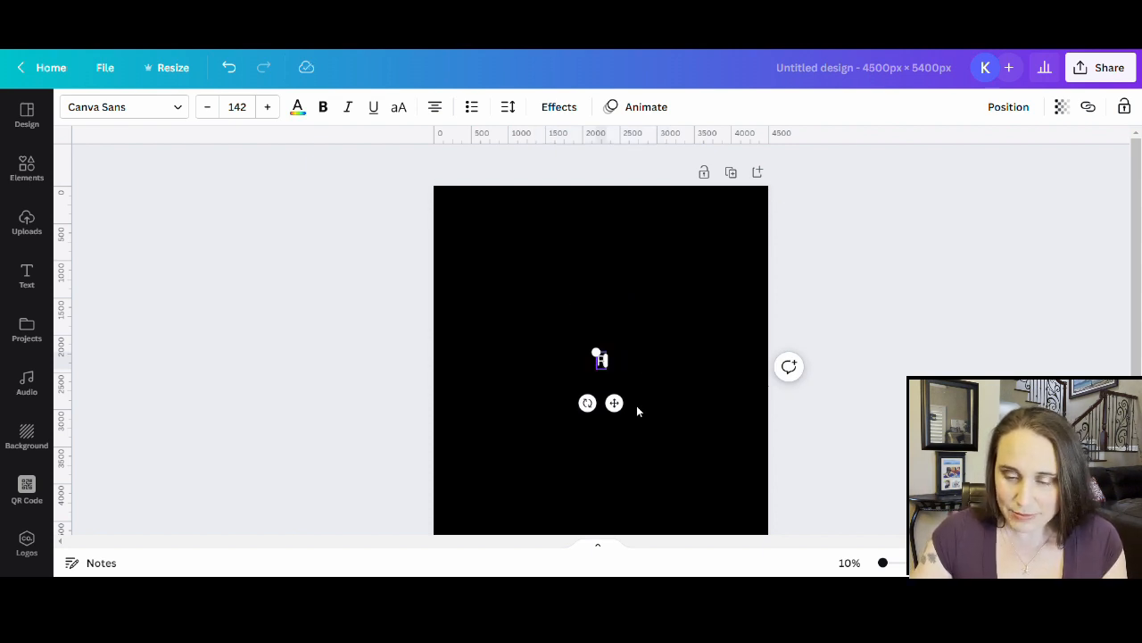
pyautogui.write('ETIRED')
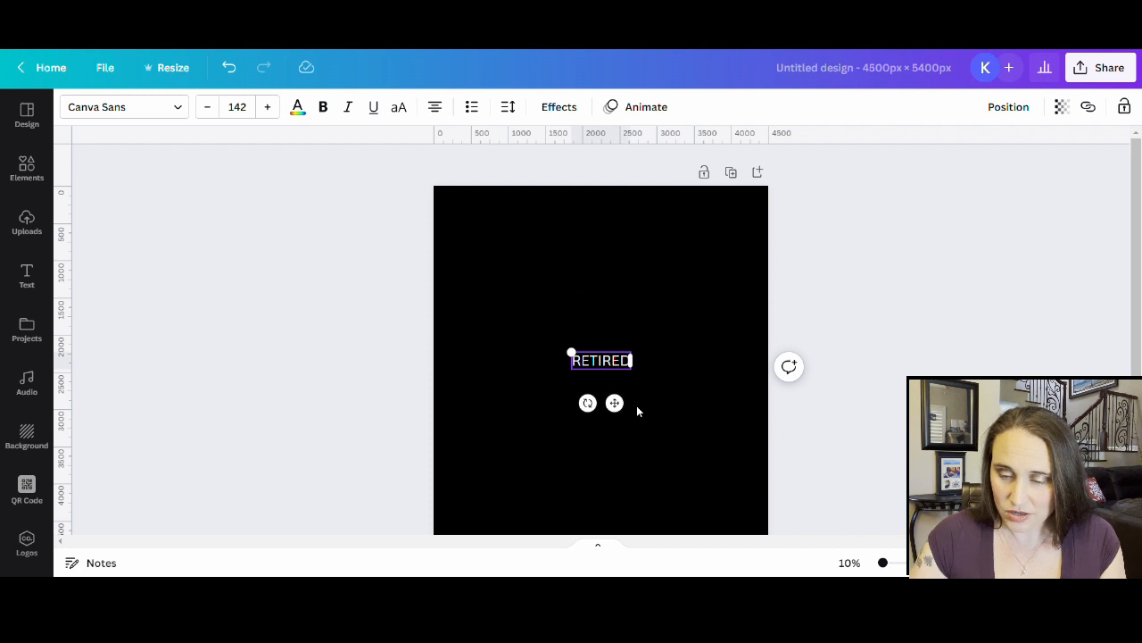
pyautogui.click(724, 443)
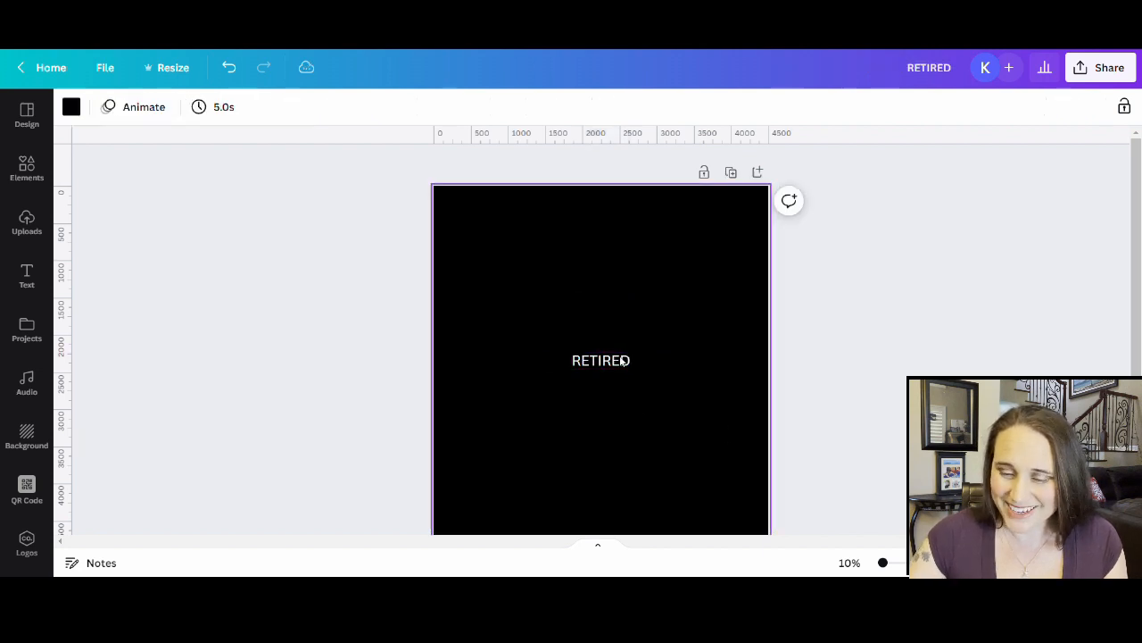
pyautogui.moveTo(606, 361); pyautogui.dragTo(725, 331)
pyautogui.click(653, 330)
pyautogui.moveTo(627, 258); pyautogui.dragTo(620, 248)
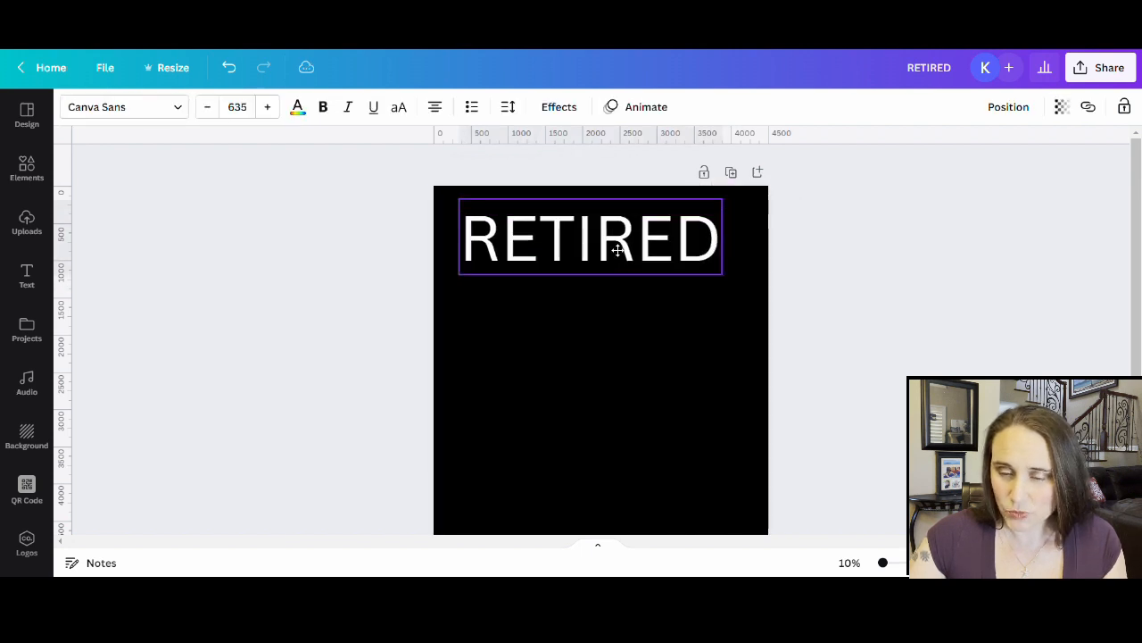
pyautogui.click(704, 462)
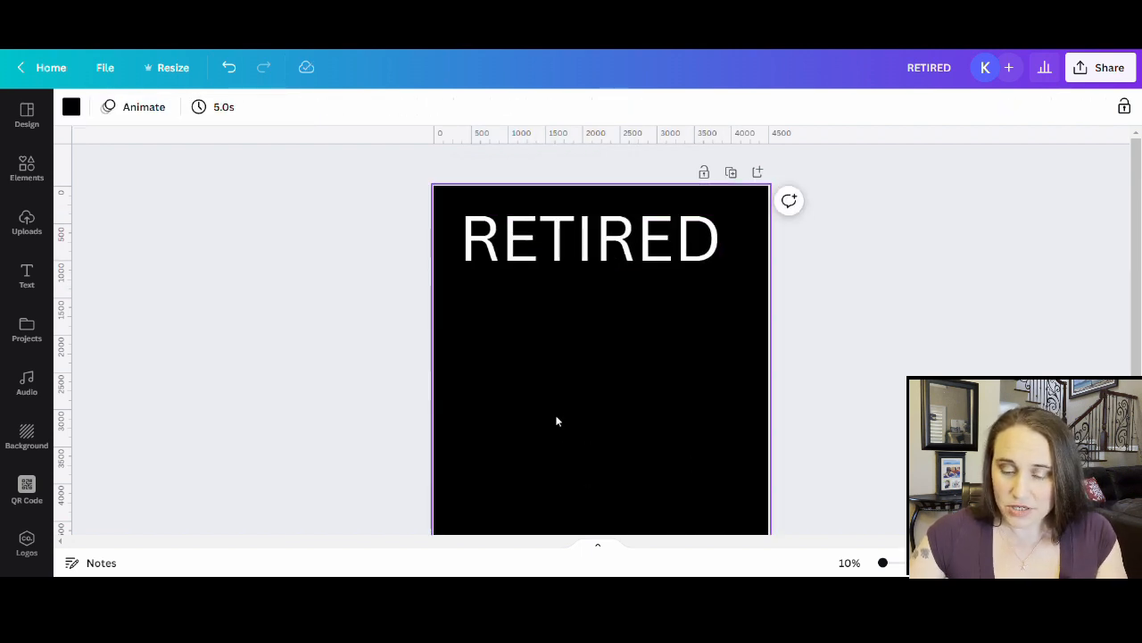
# - Add a '2023' text box below RETIRED, then insert another text box
pyautogui.press('t')
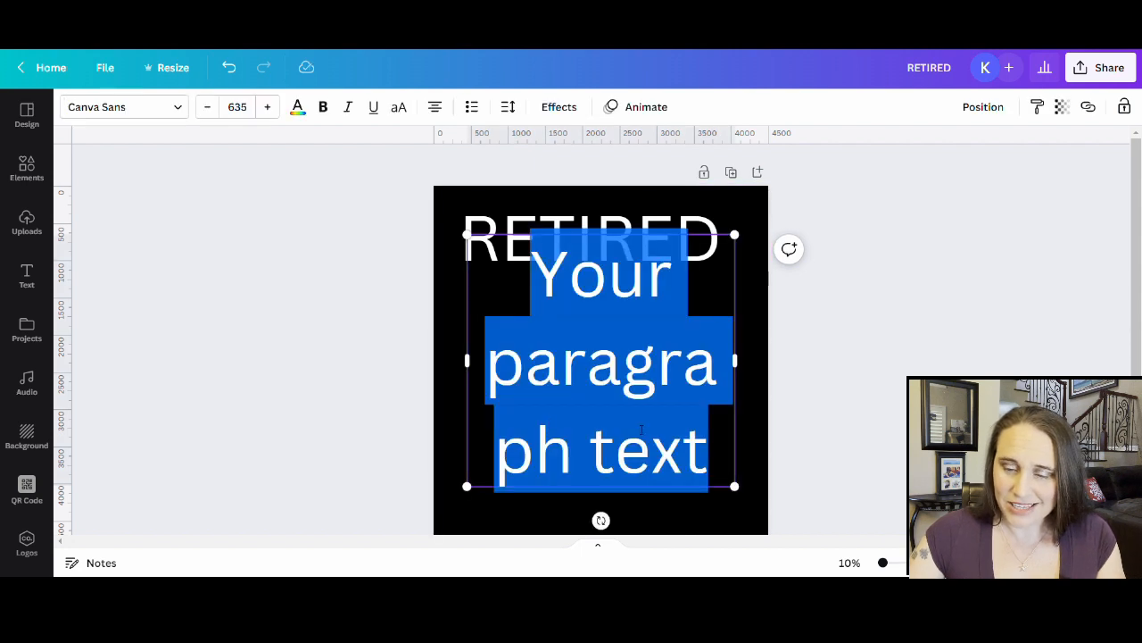
pyautogui.write('2023')
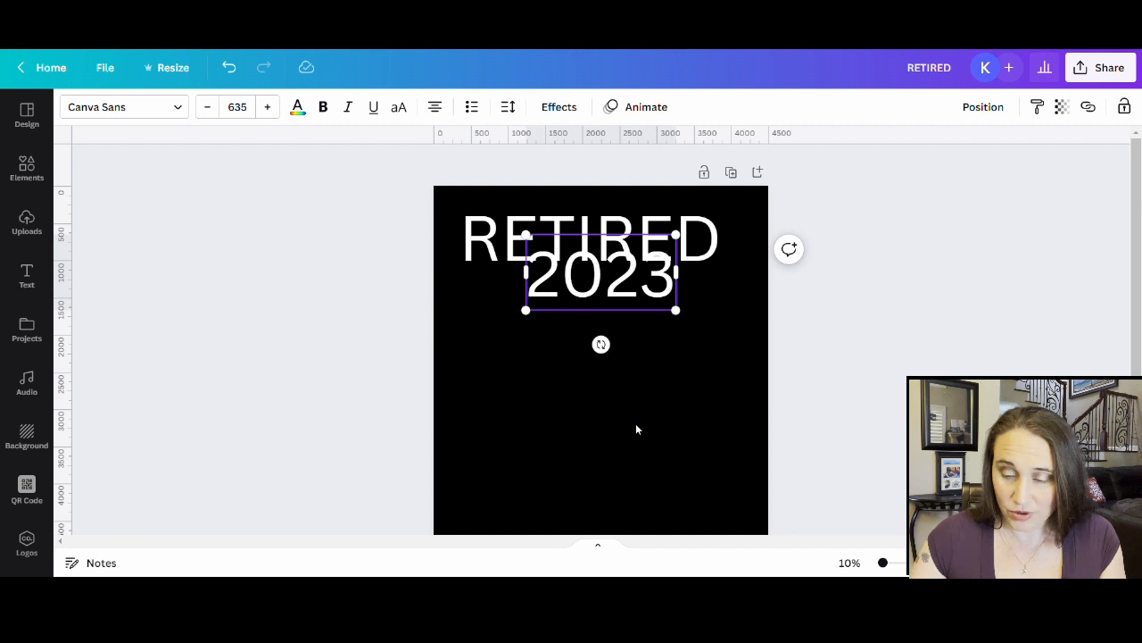
pyautogui.click(650, 427)
pyautogui.moveTo(630, 295); pyautogui.dragTo(717, 394)
pyautogui.click(692, 439)
pyautogui.click(625, 350)
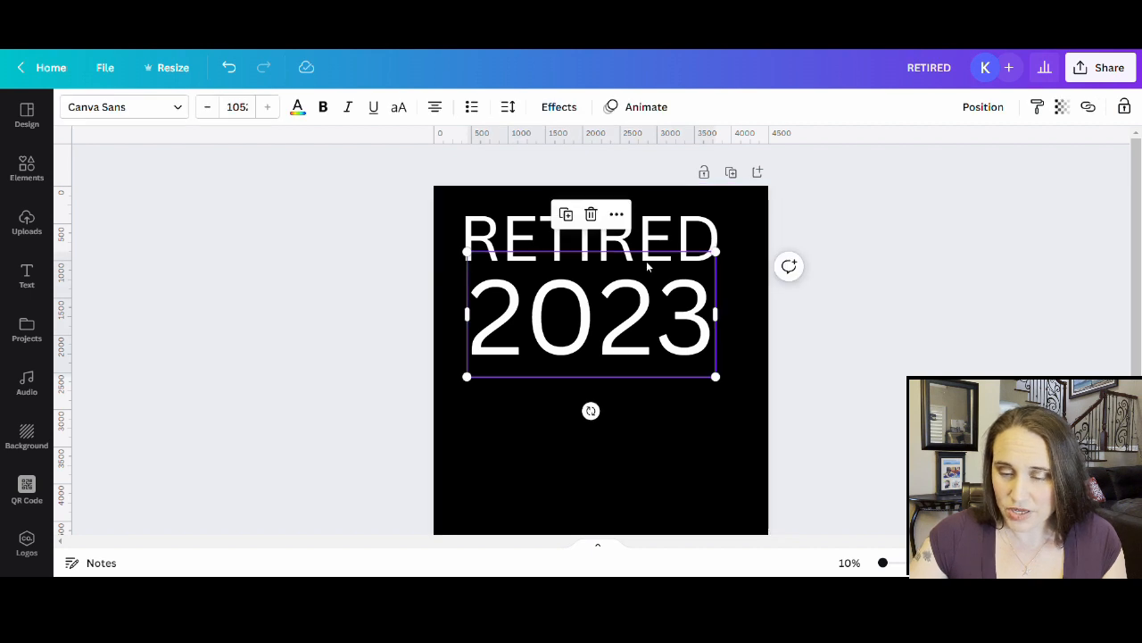
pyautogui.click(630, 385)
pyautogui.scroll(-2, 592, 295)
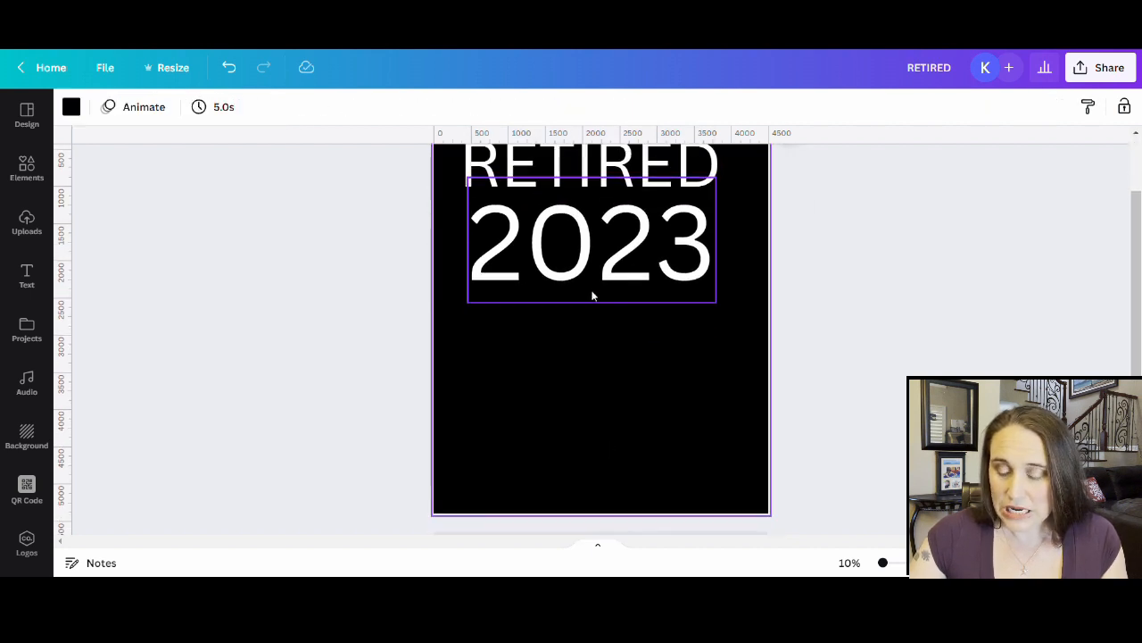
pyautogui.press('t')
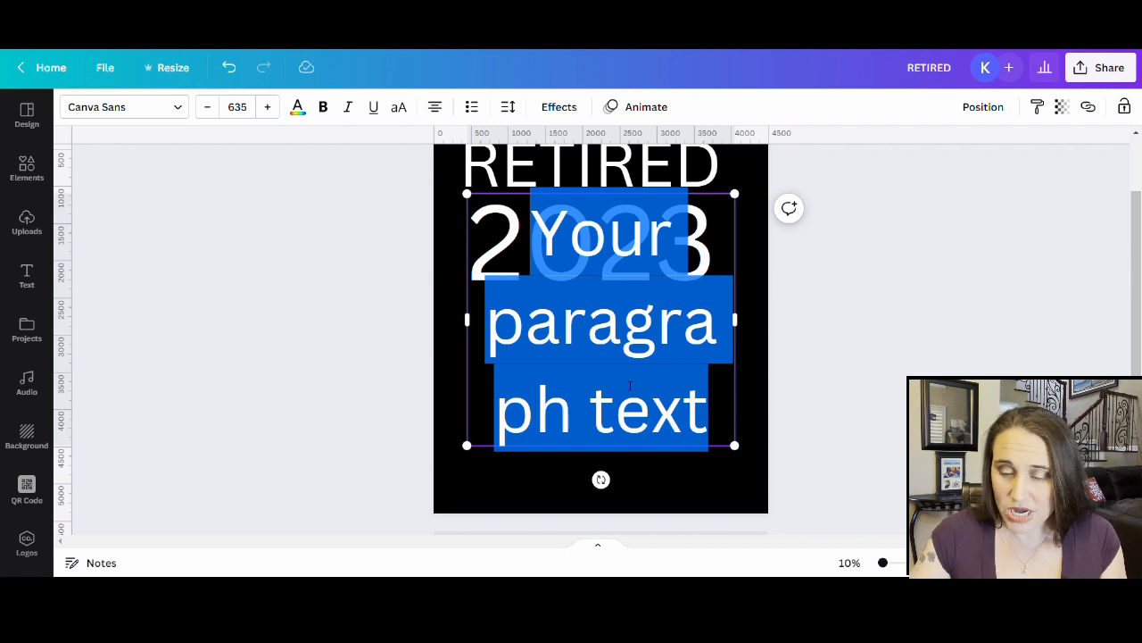
# - Replace the placeholder with 'Not My Problem Anymore!' and shrink it to about half size
pyautogui.press('BackSpace')
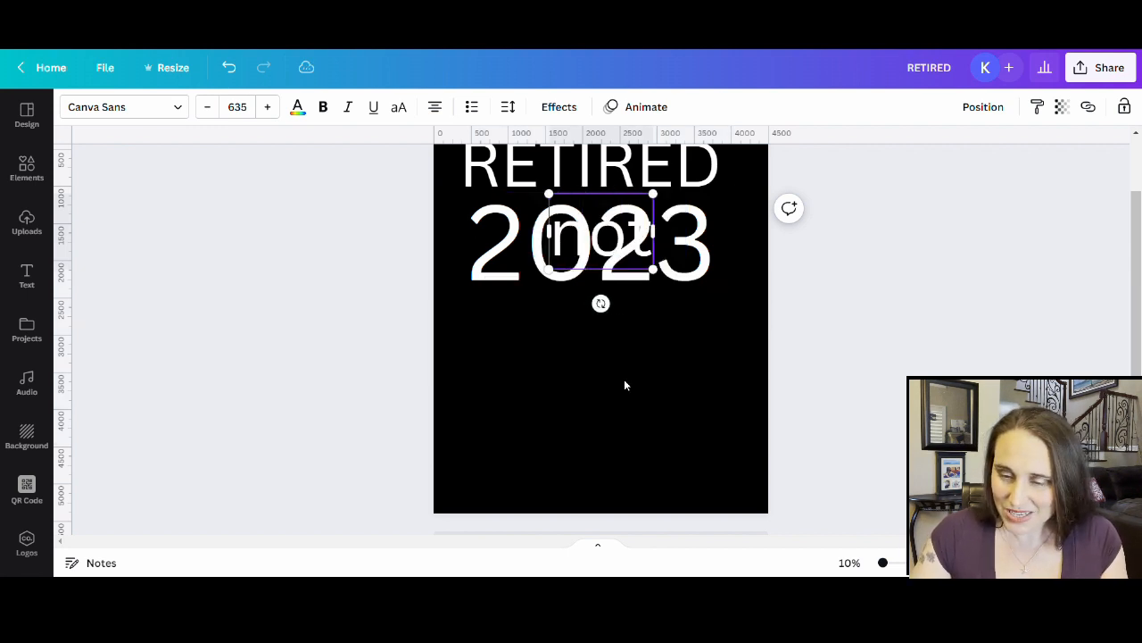
pyautogui.write('Not')
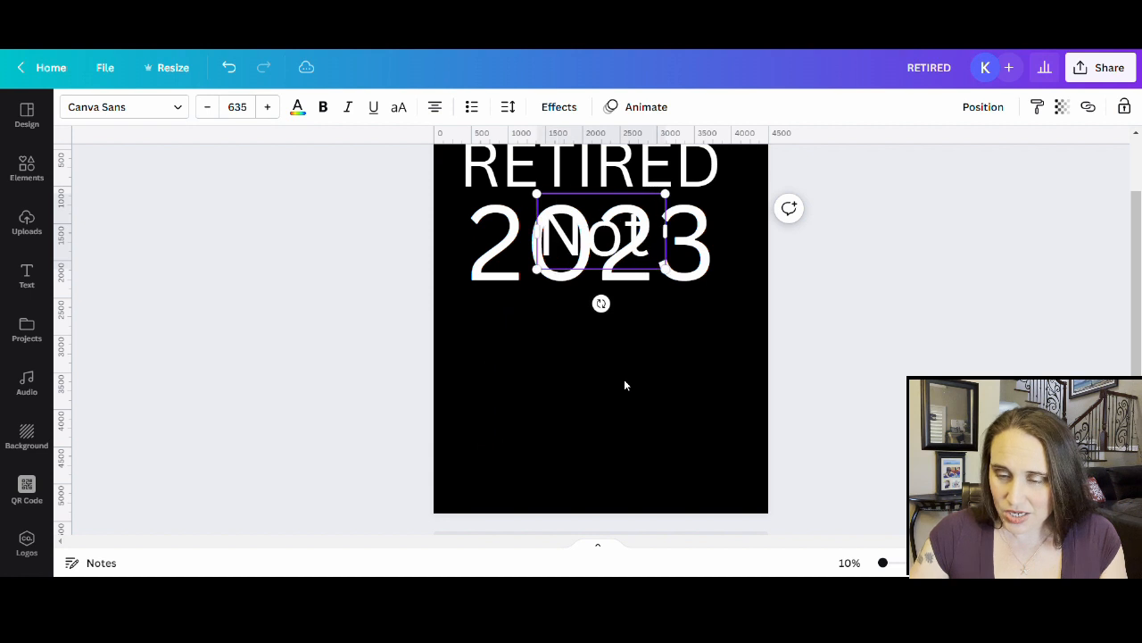
pyautogui.write(' My Pro')
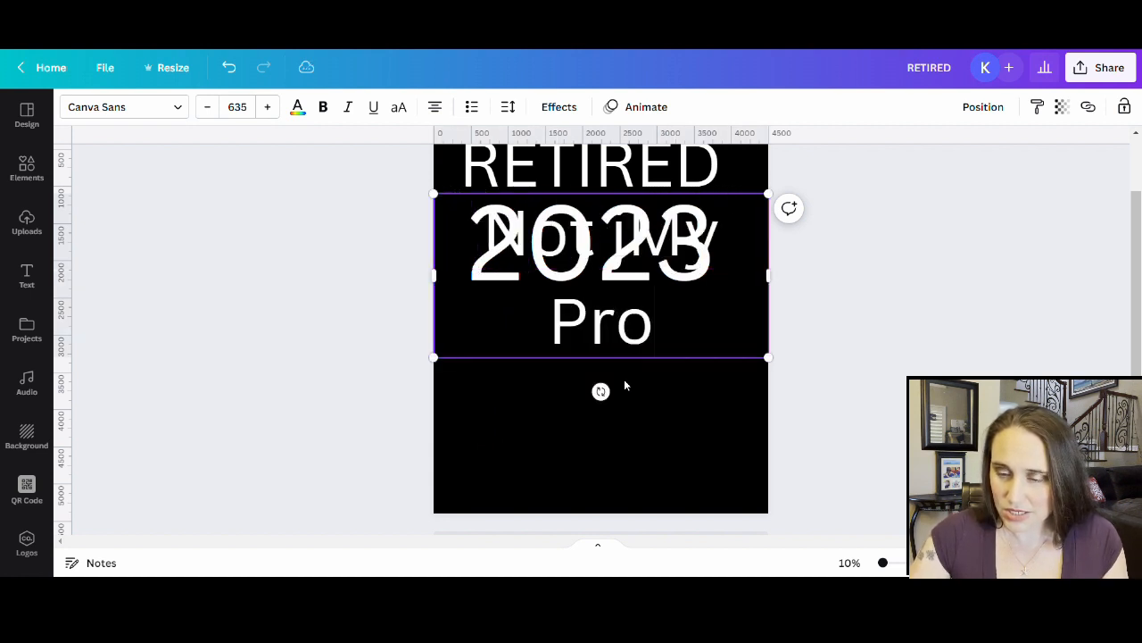
pyautogui.write('blem A')
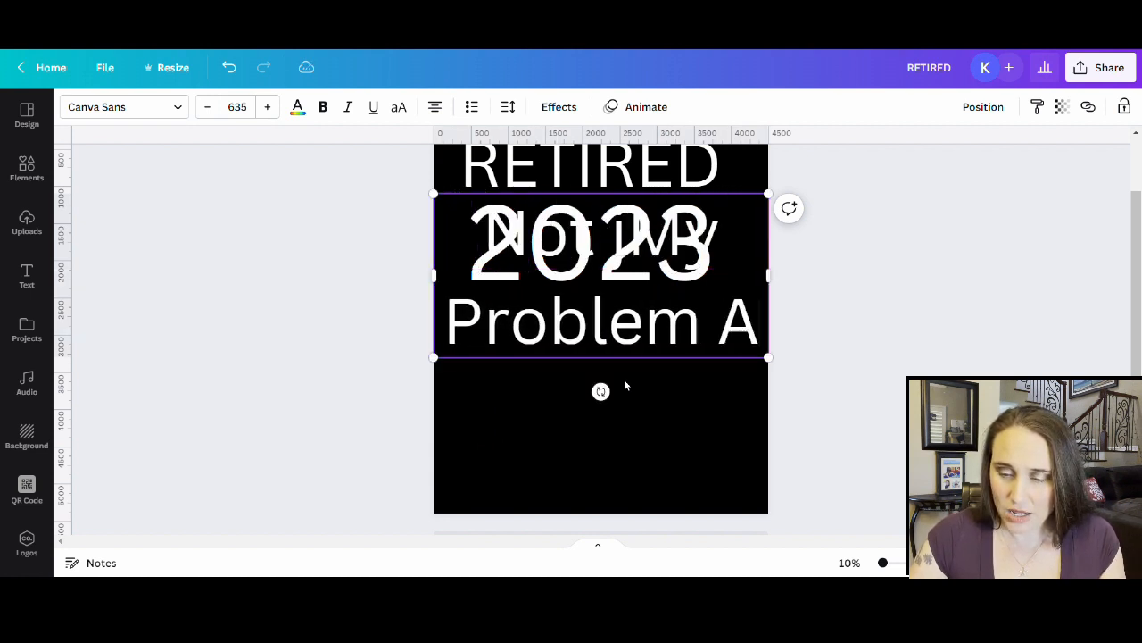
pyautogui.write('nymore!')
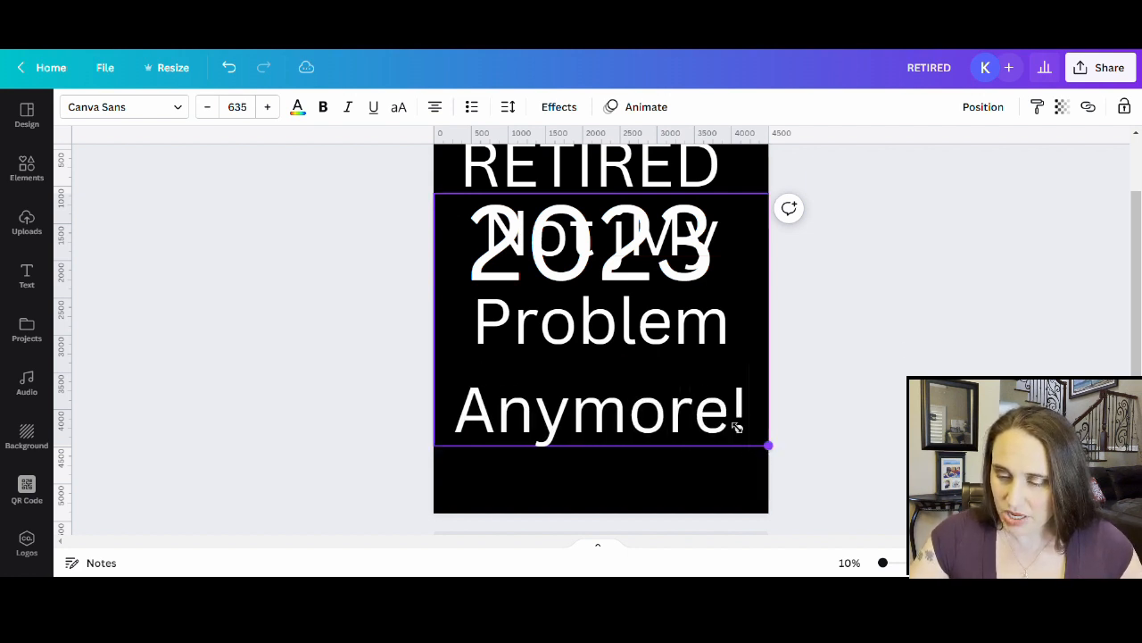
pyautogui.moveTo(770, 446); pyautogui.dragTo(613, 328)
pyautogui.moveTo(621, 275); pyautogui.dragTo(903, 266)
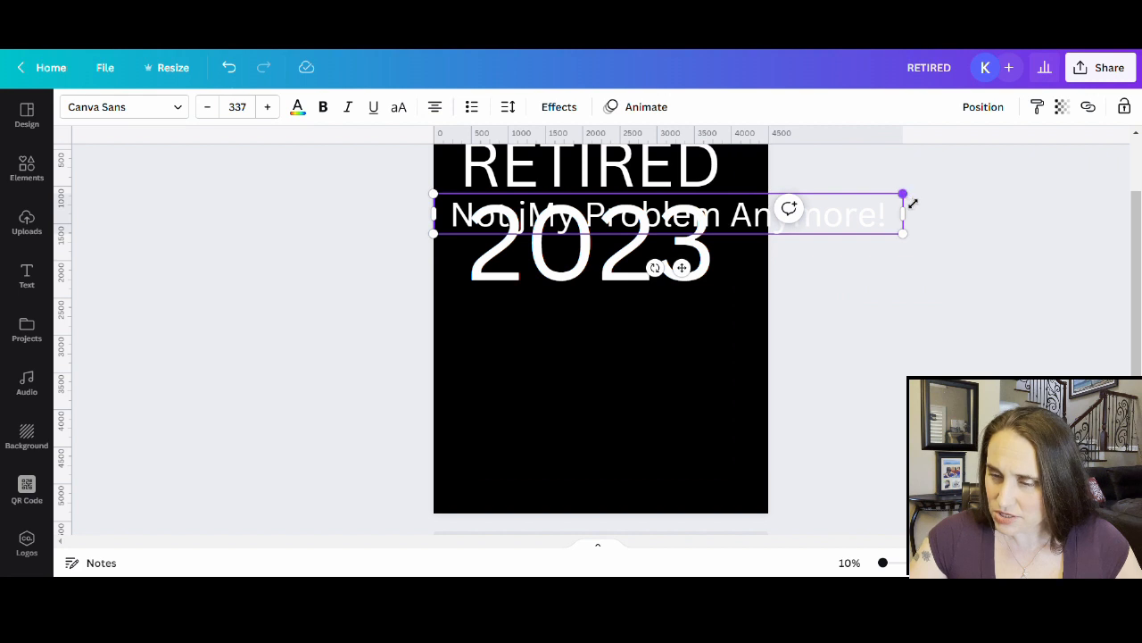
pyautogui.moveTo(906, 196); pyautogui.dragTo(757, 208)
pyautogui.click(673, 458)
# - Move the tagline to the bottom of the page and delete its stray typo letter
pyautogui.moveTo(596, 223); pyautogui.dragTo(615, 493)
pyautogui.click(525, 481)
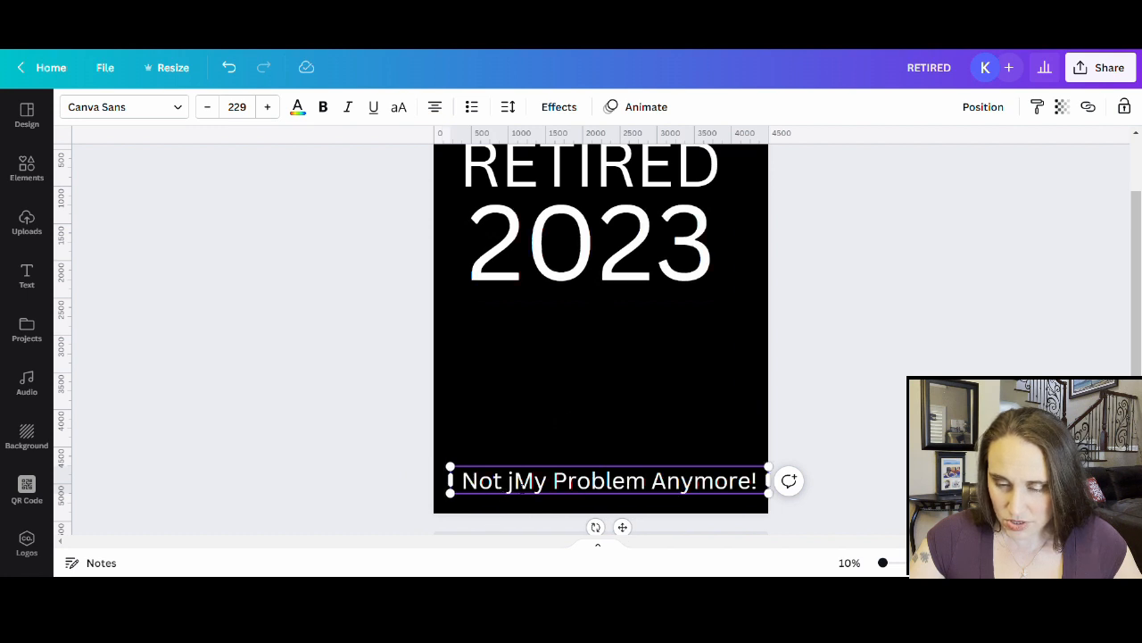
pyautogui.press('BackSpace')
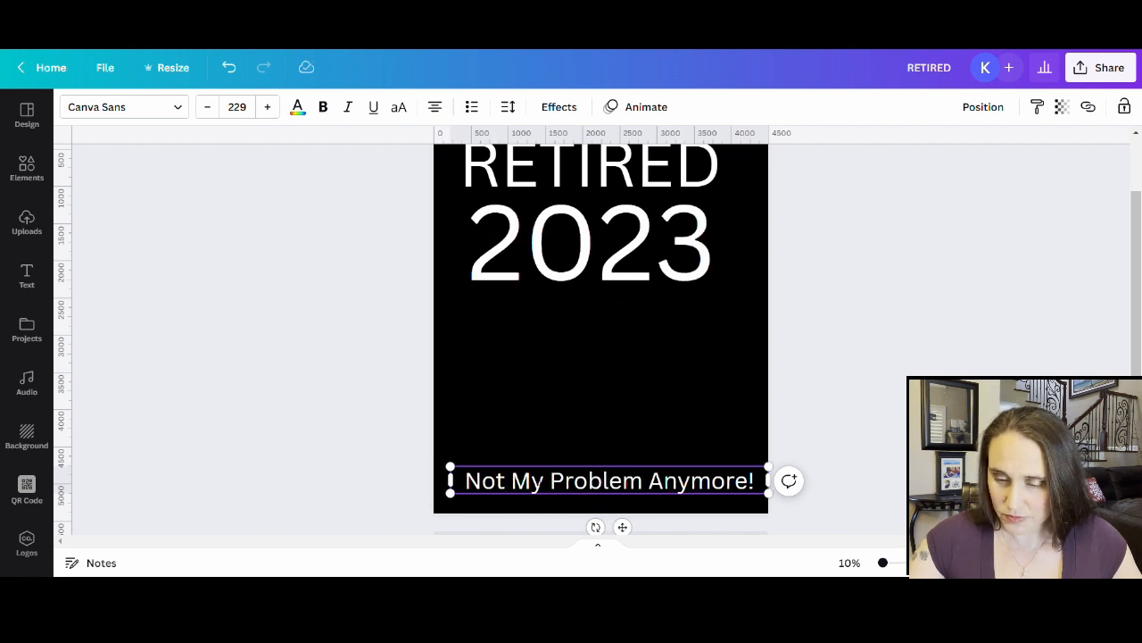
pyautogui.click(697, 422)
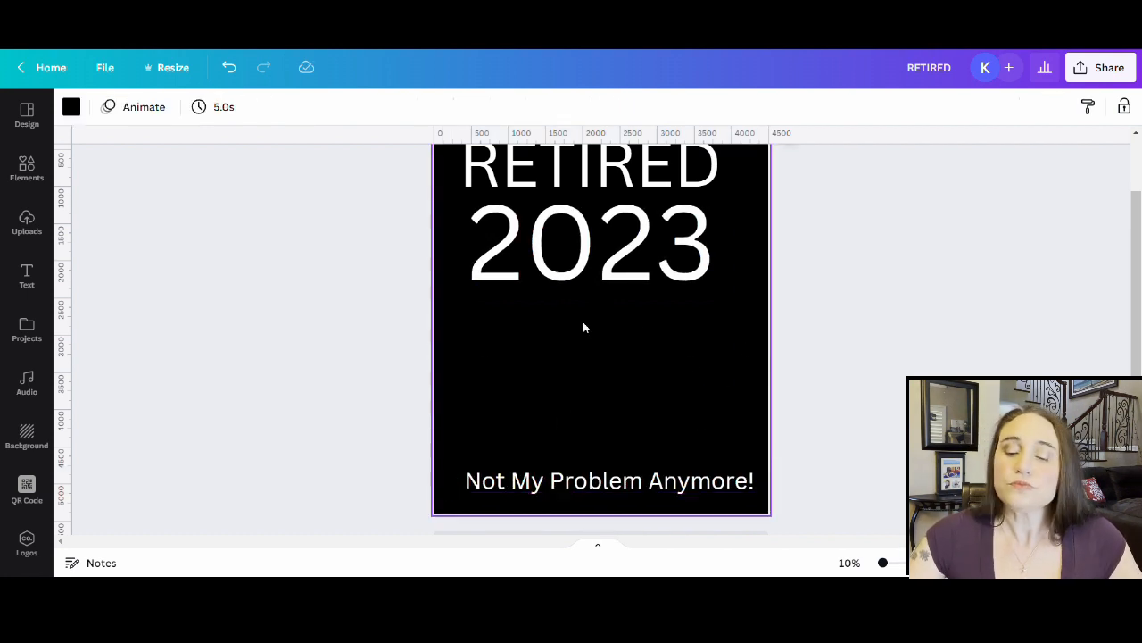
# - Nudge RETIRED and centre 2023 on the page, then check the bottom tagline
pyautogui.scroll(2, 715, 236)
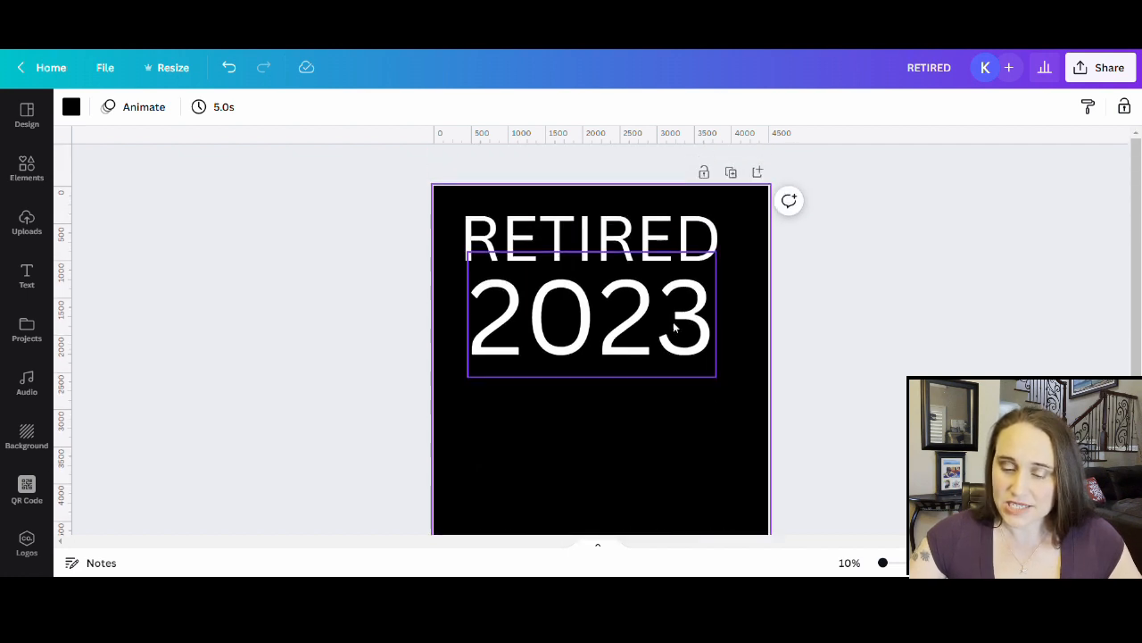
pyautogui.click(699, 241)
pyautogui.moveTo(699, 241); pyautogui.dragTo(699, 240)
pyautogui.moveTo(695, 340); pyautogui.dragTo(701, 326)
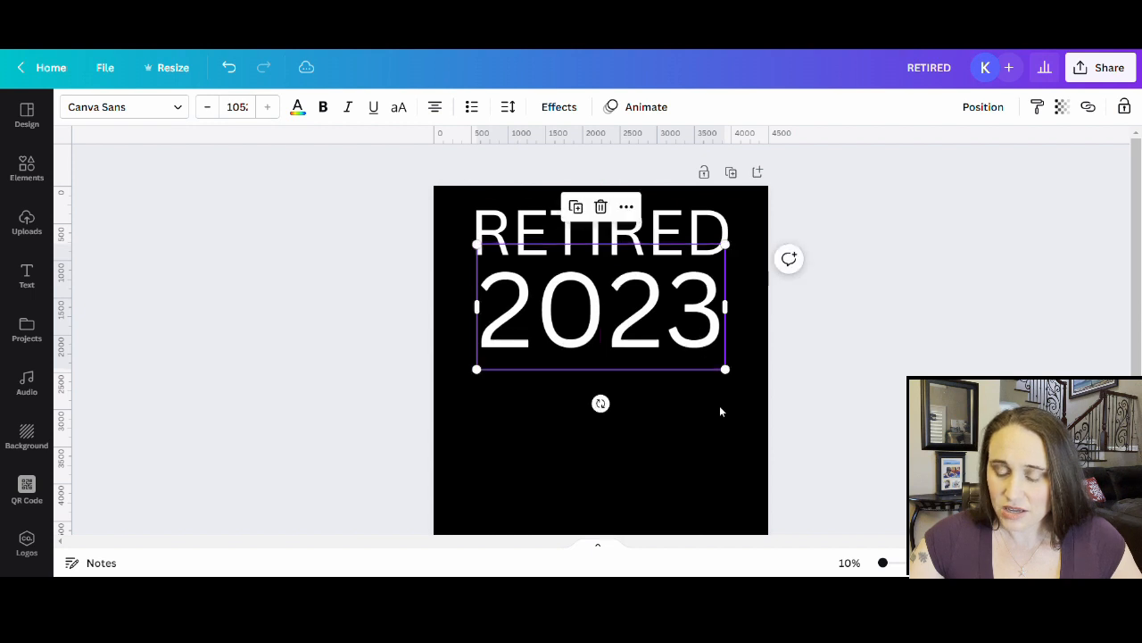
pyautogui.click(629, 418)
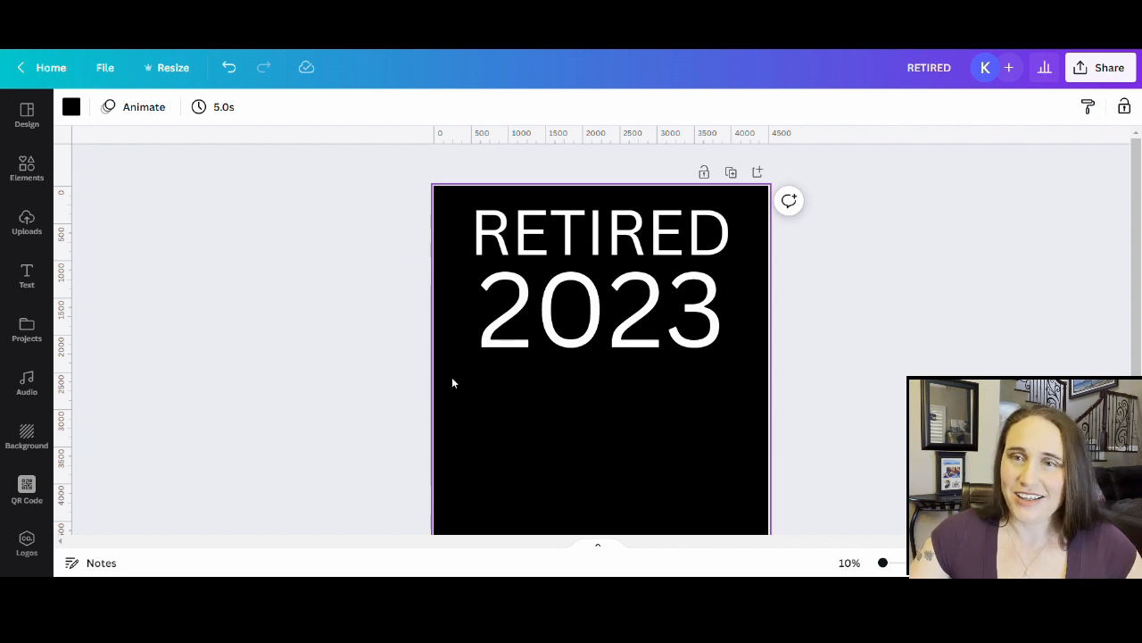
pyautogui.scroll(-2, 598, 448)
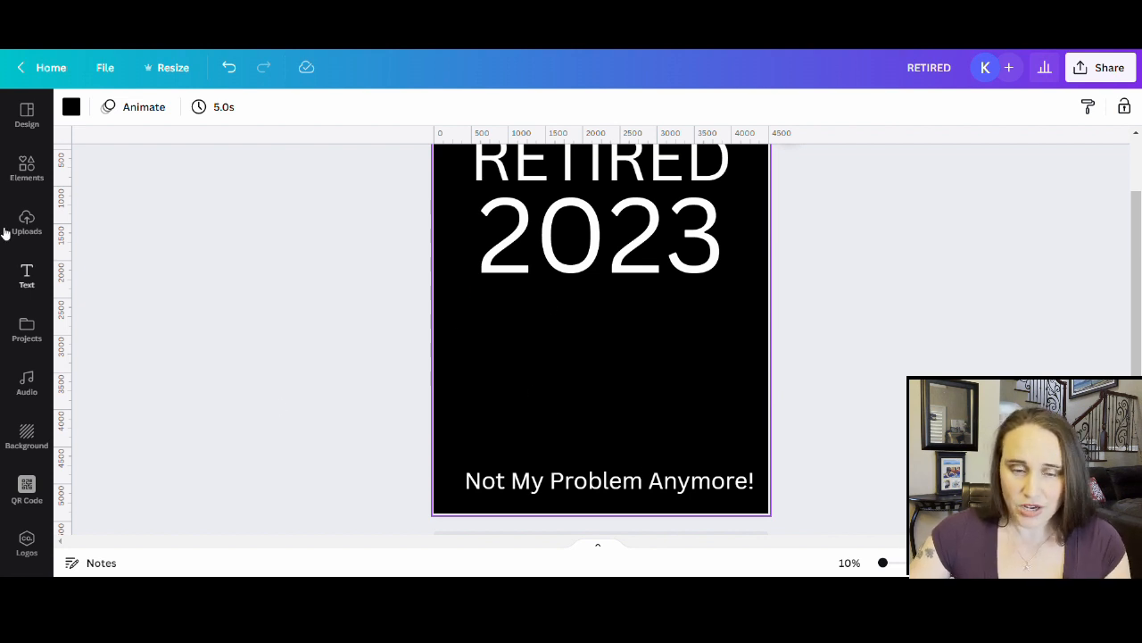
# - Search the Elements library for 'sunglasses' and browse the Graphics results
pyautogui.click(33, 184)
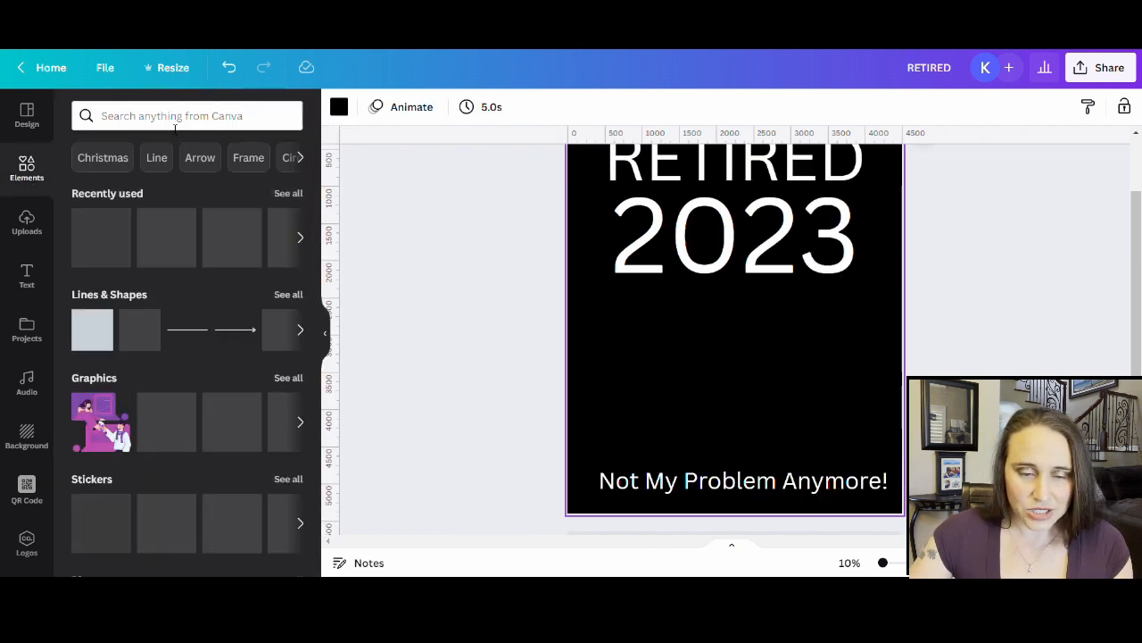
pyautogui.click(170, 116)
pyautogui.write('sungla')
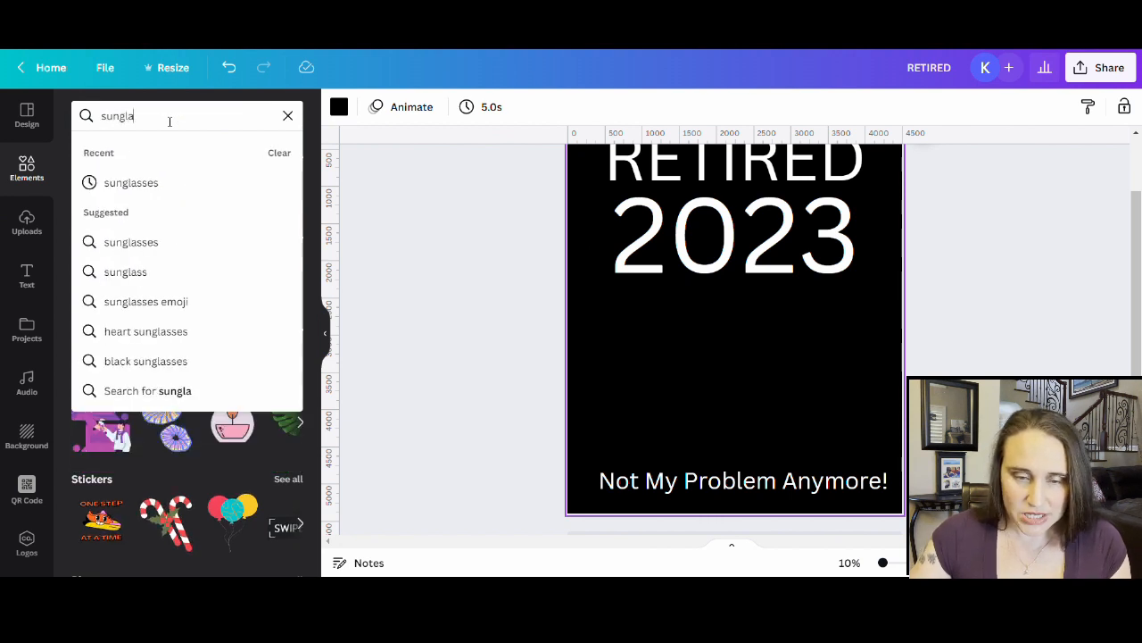
pyautogui.write('sses')
pyautogui.press('Return')
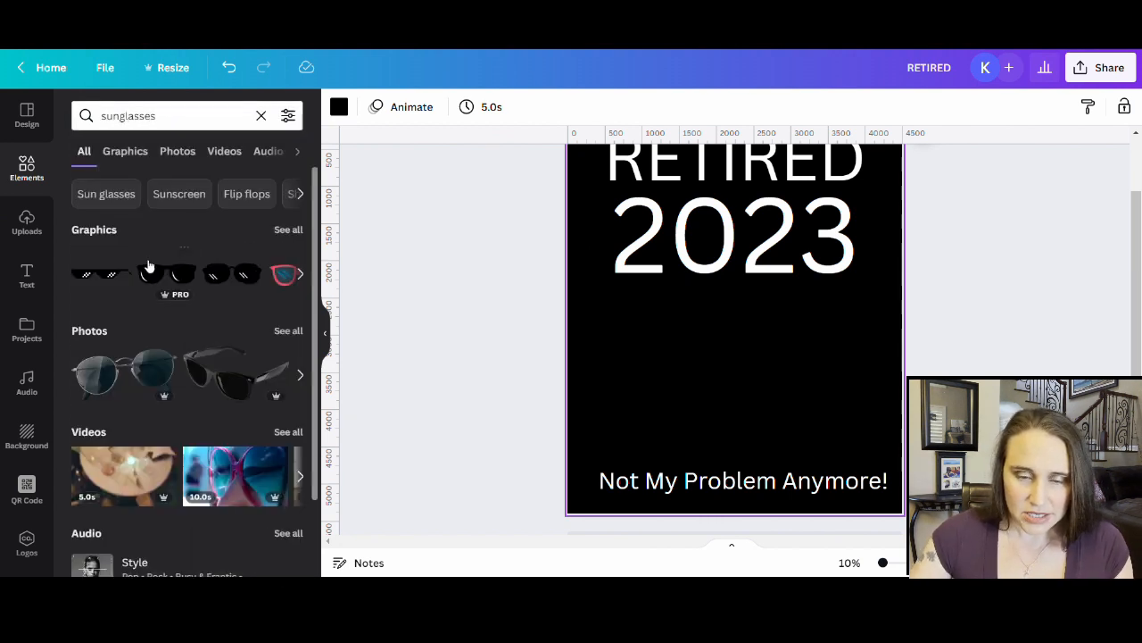
pyautogui.click(138, 153)
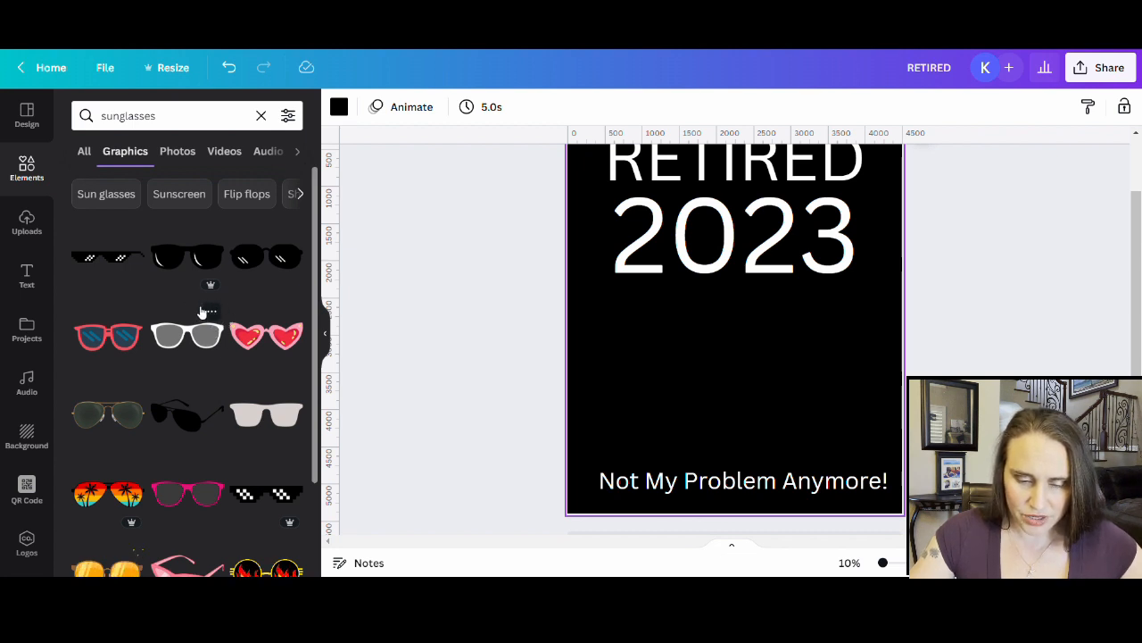
pyautogui.scroll(-2, 146, 322)
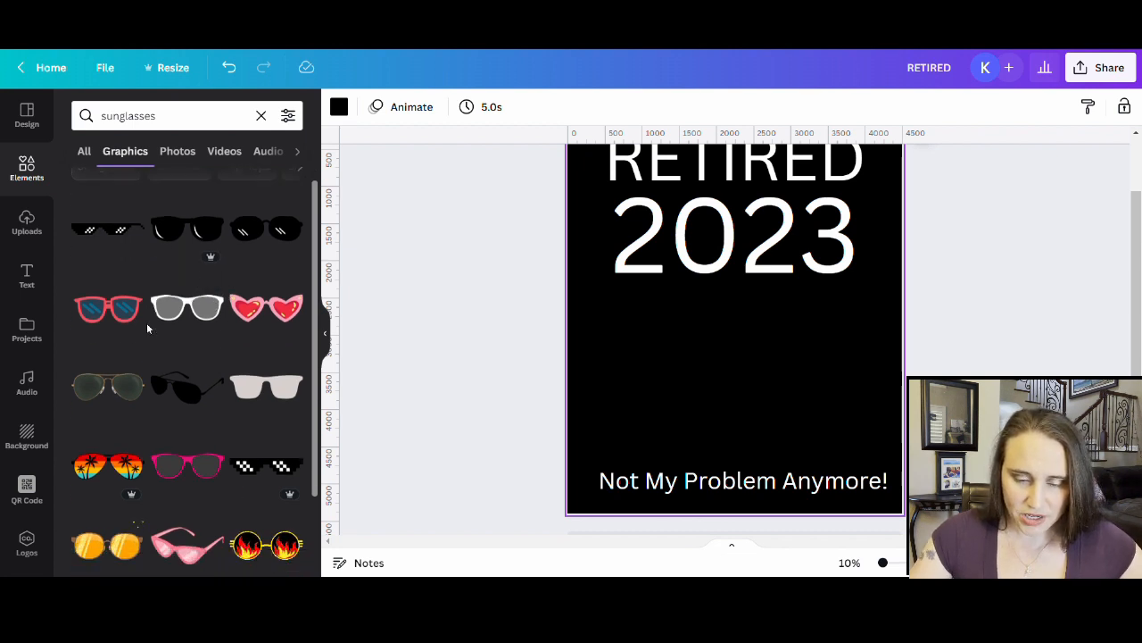
pyautogui.scroll(-2, 146, 322)
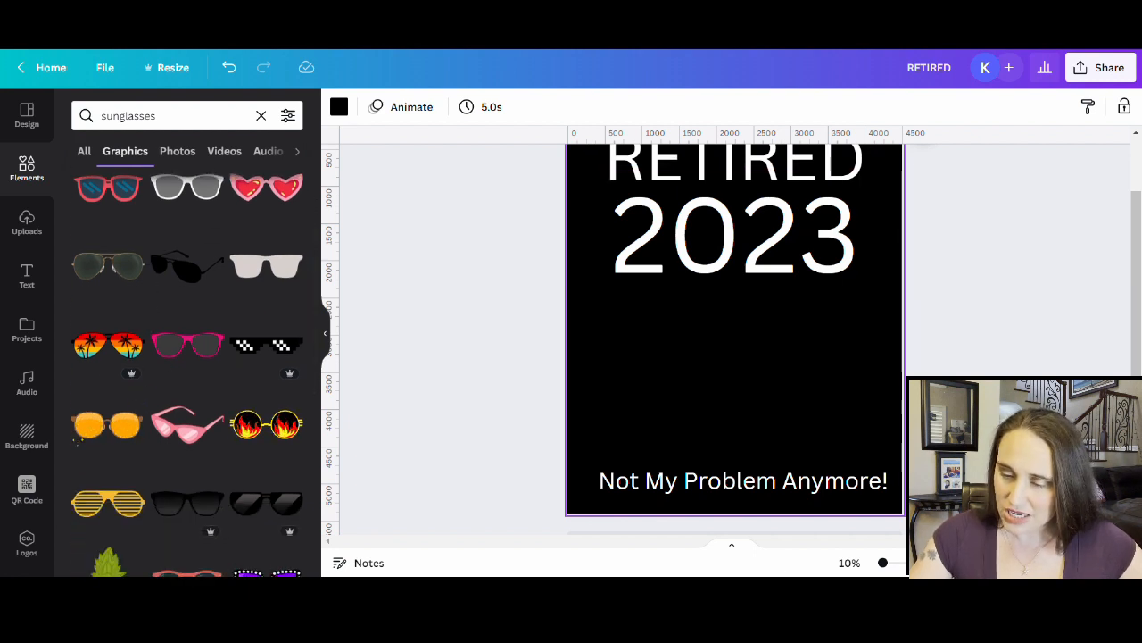
# - Add the palm-tree sunset sunglasses graphic, enlarge it and place it under 2023
pyautogui.click(116, 348)
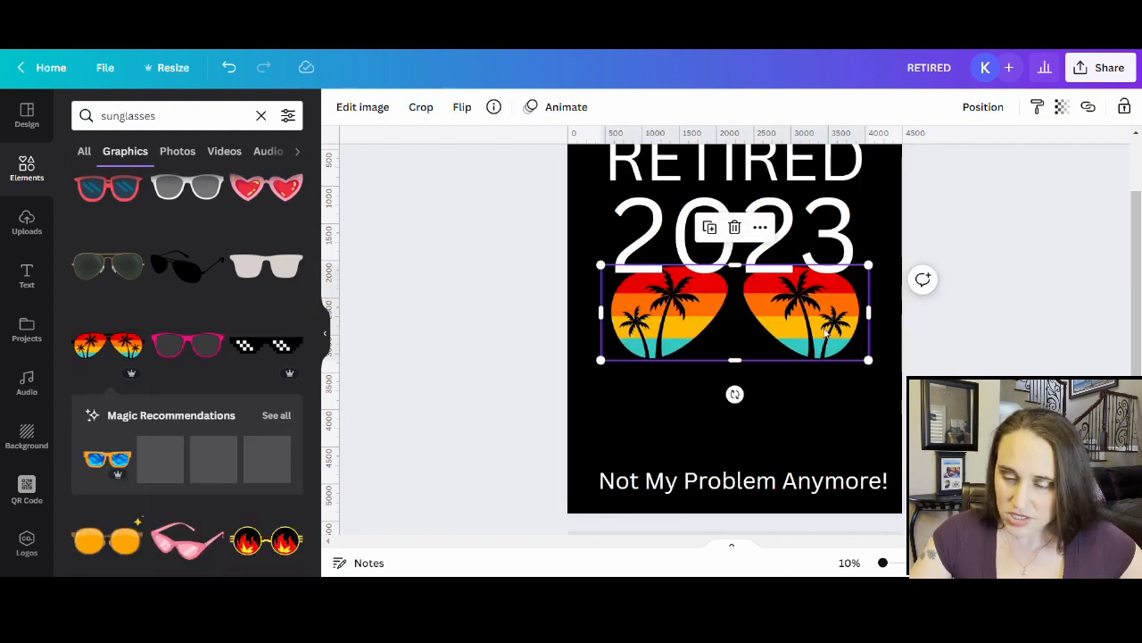
pyautogui.moveTo(812, 334); pyautogui.dragTo(796, 381)
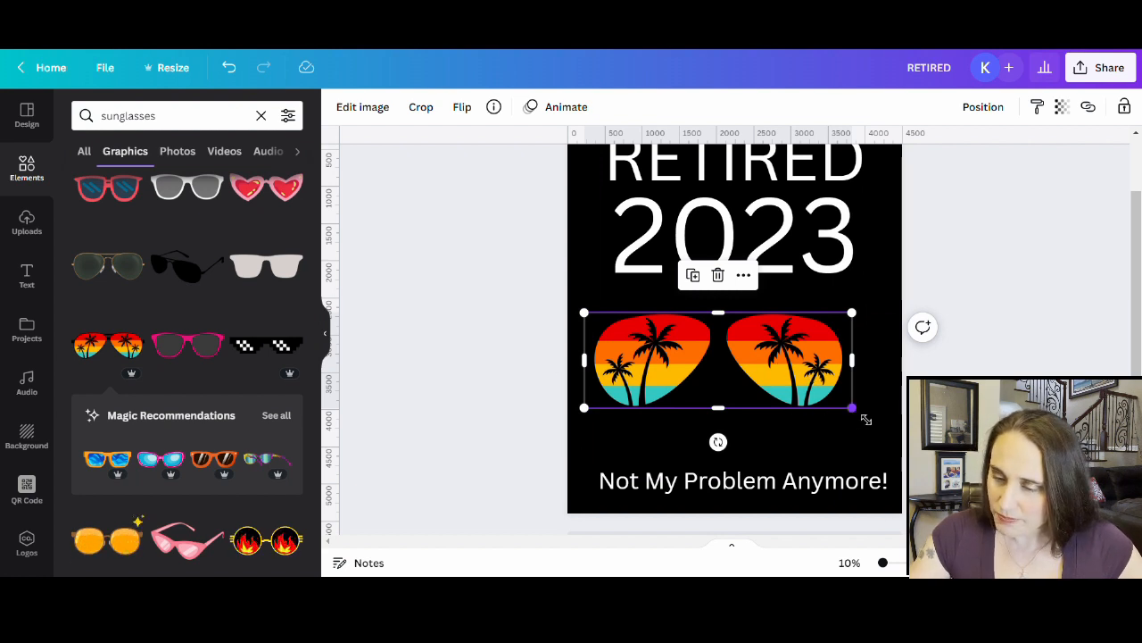
pyautogui.moveTo(864, 418); pyautogui.dragTo(889, 420)
pyautogui.moveTo(816, 368); pyautogui.dragTo(820, 369)
pyautogui.click(1030, 309)
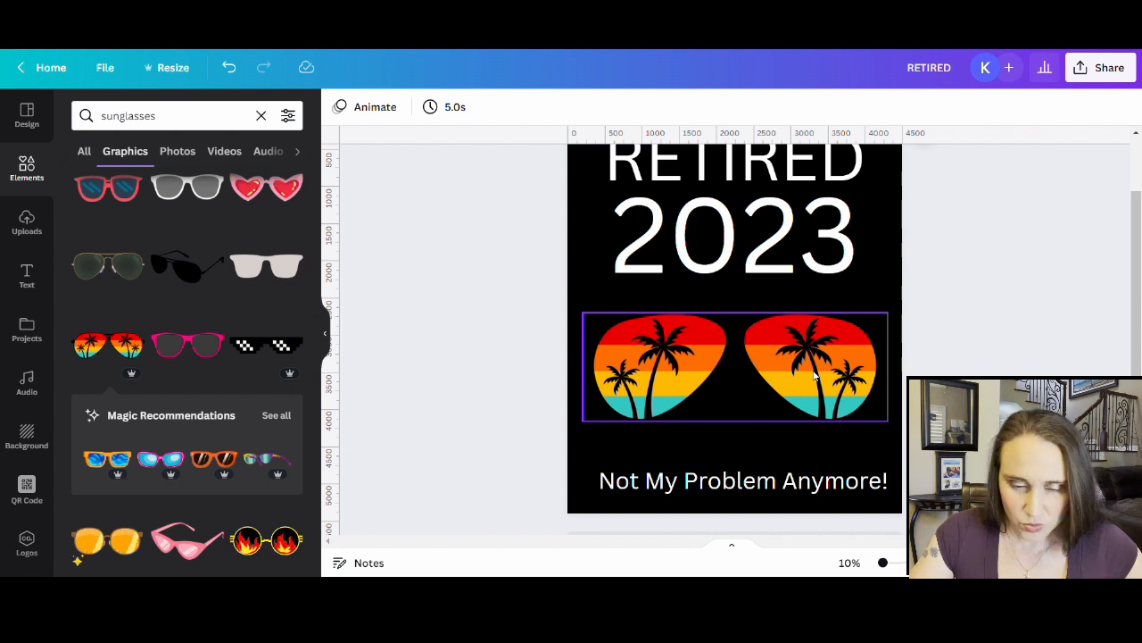
pyautogui.scroll(2, 784, 350)
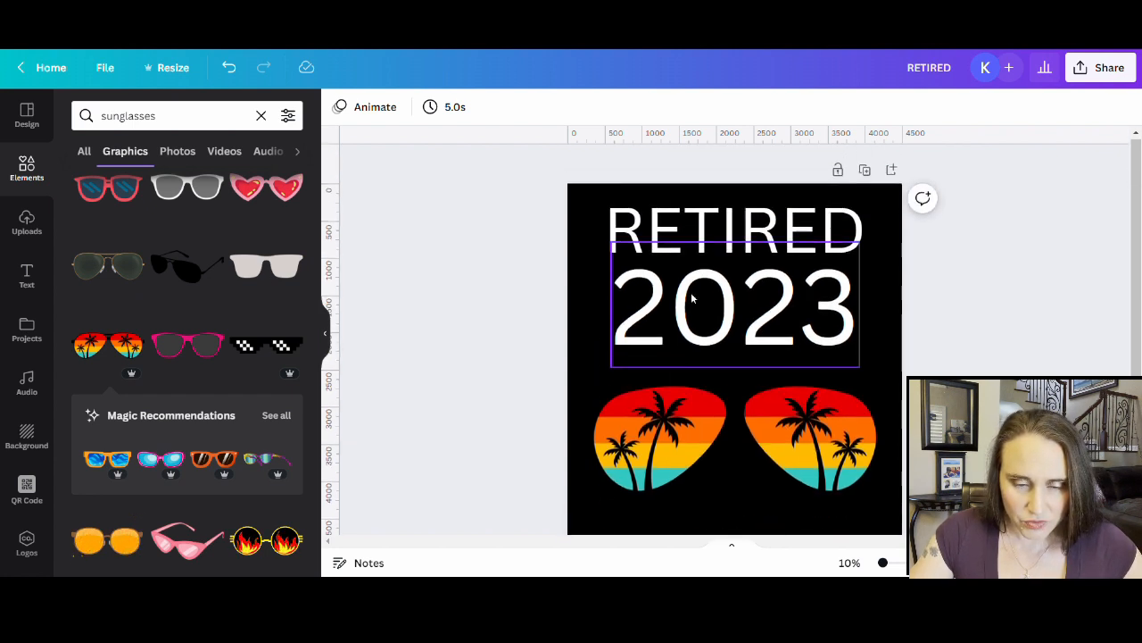
pyautogui.scroll(3, 204, 298)
pyautogui.scroll(-4, 214, 331)
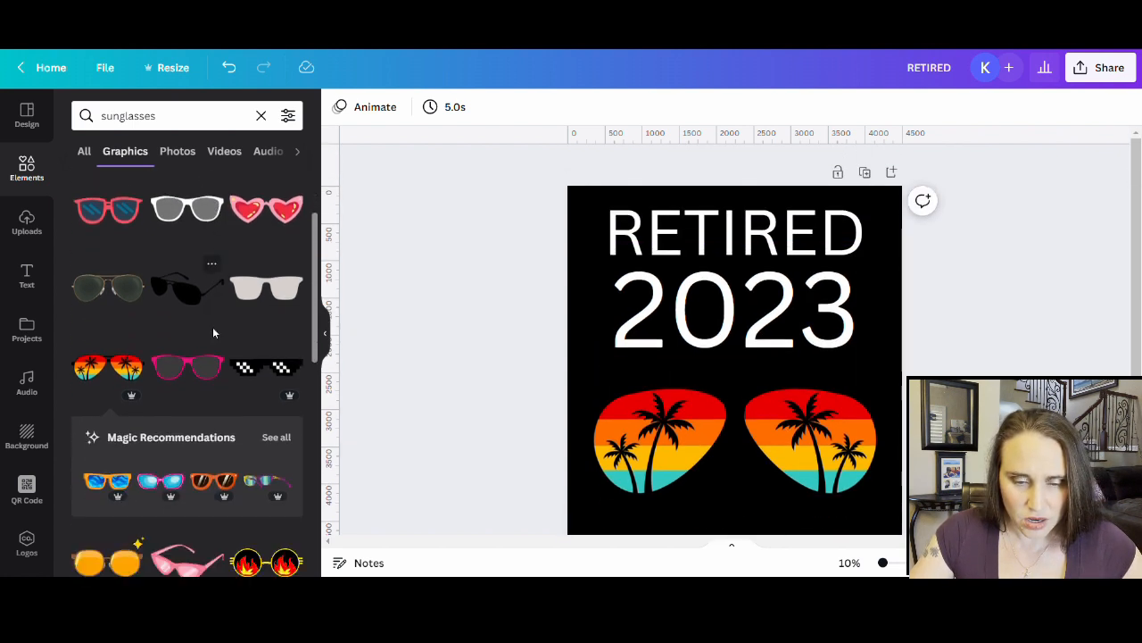
# - Try a cyan palm-tree sunglasses graphic over the sunset pair, then drag it off the page
pyautogui.scroll(-1, 214, 335)
pyautogui.scroll(-5, 215, 335)
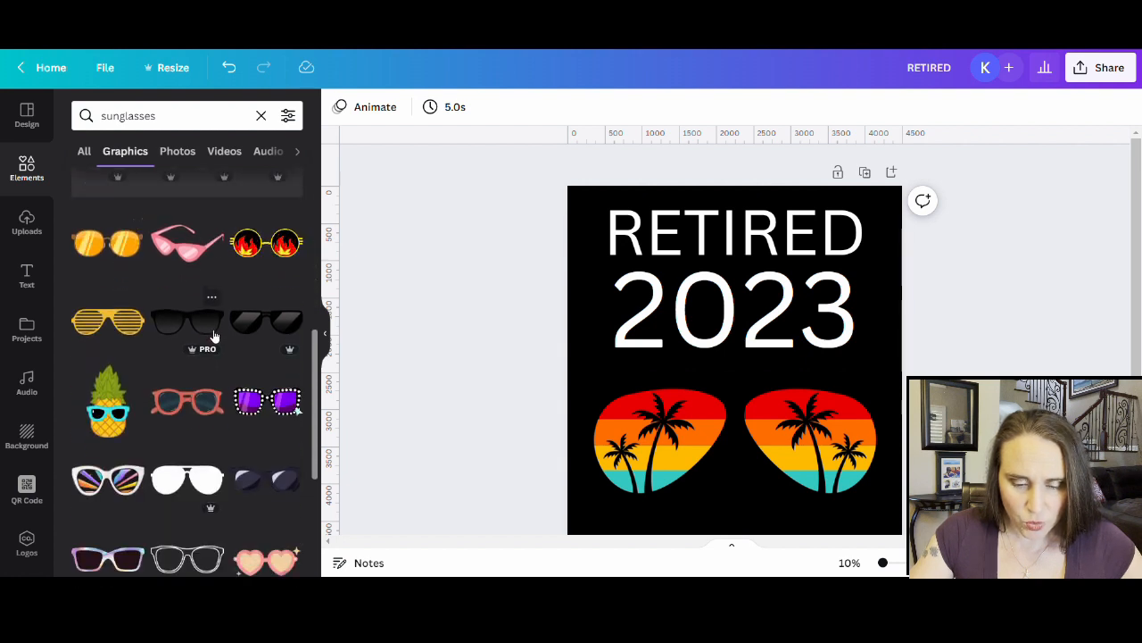
pyautogui.scroll(-5, 217, 346)
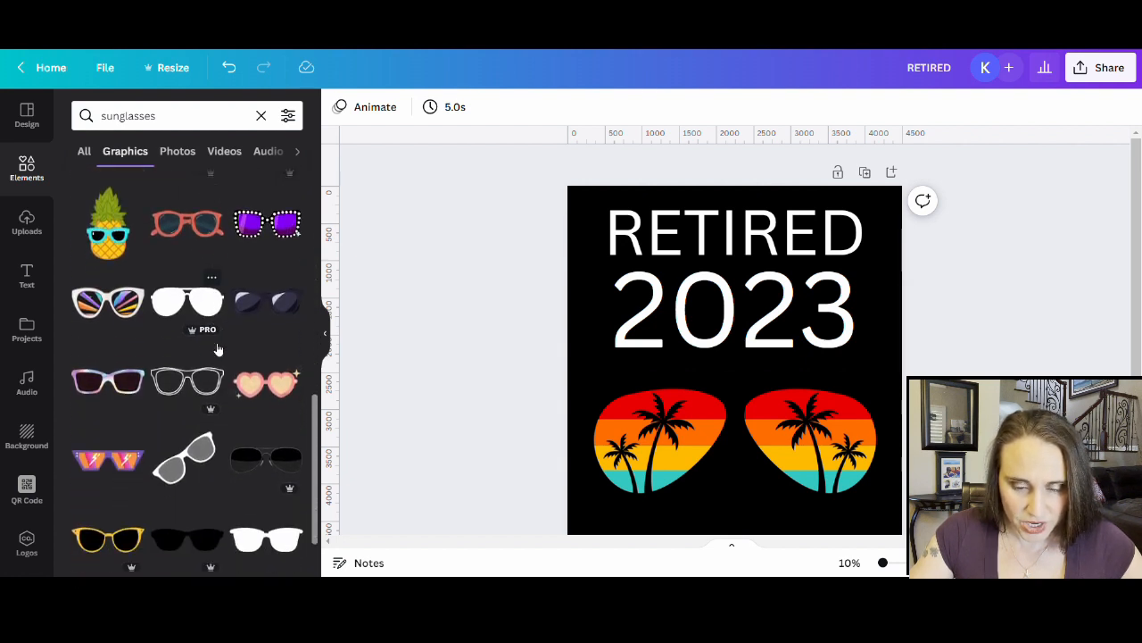
pyautogui.scroll(-2, 216, 344)
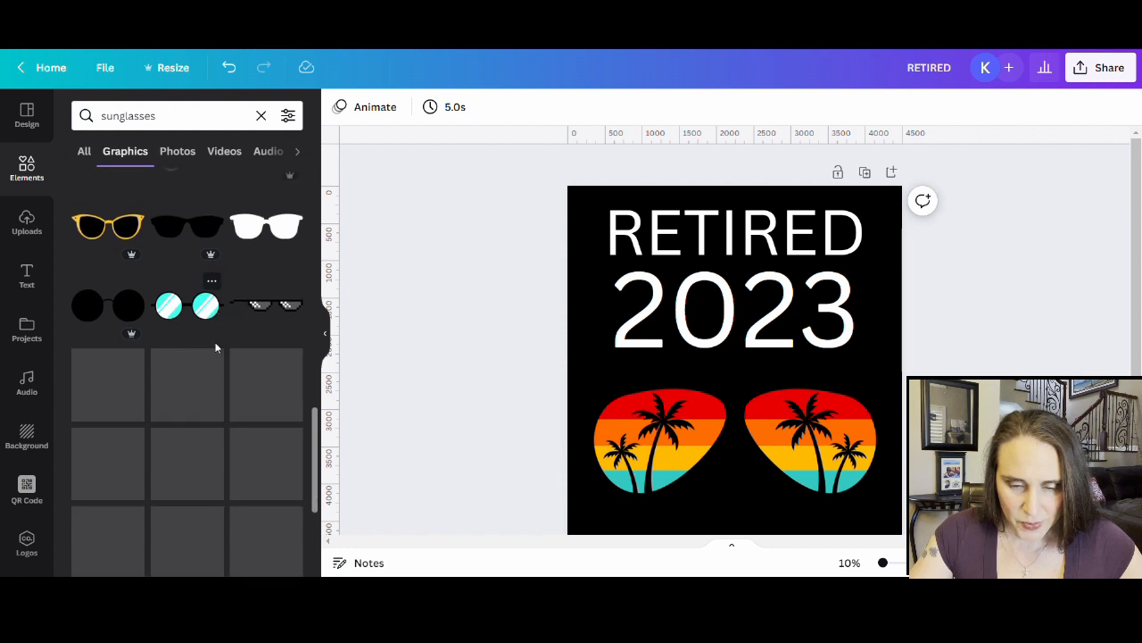
pyautogui.scroll(-2, 221, 357)
pyautogui.scroll(-3, 223, 373)
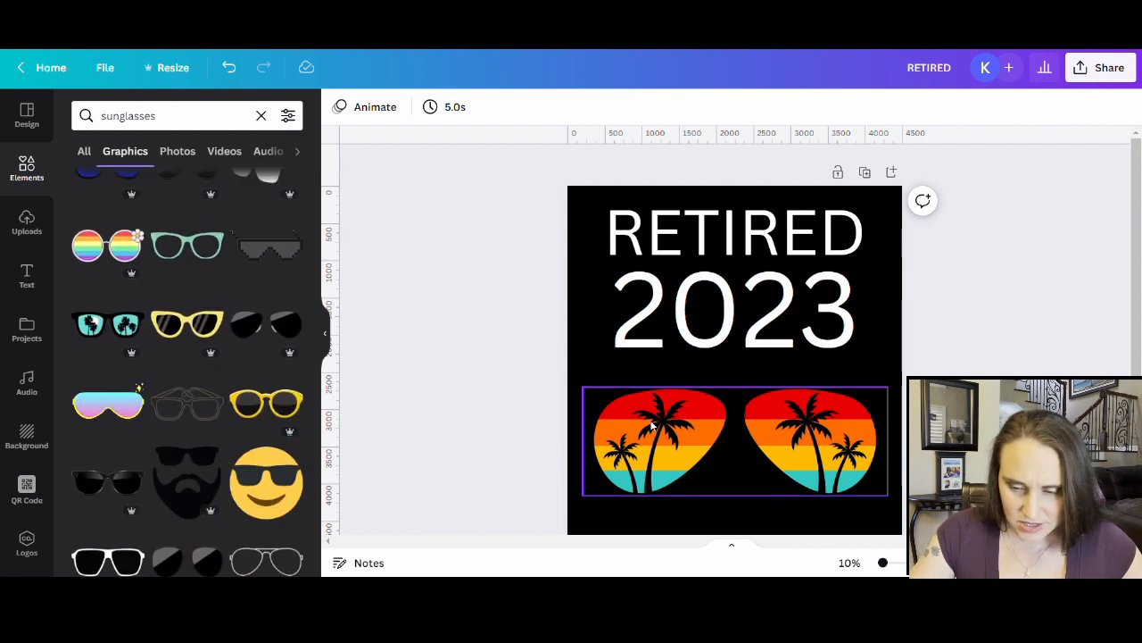
pyautogui.click(96, 326)
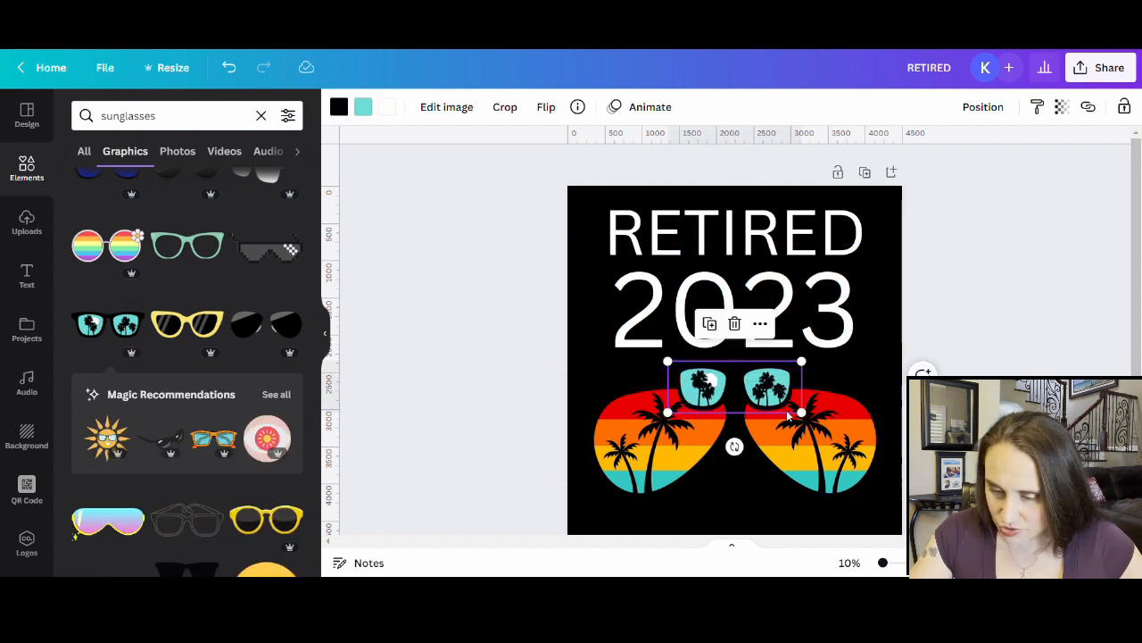
pyautogui.moveTo(801, 412); pyautogui.dragTo(1017, 494)
pyautogui.moveTo(748, 448); pyautogui.dragTo(654, 455)
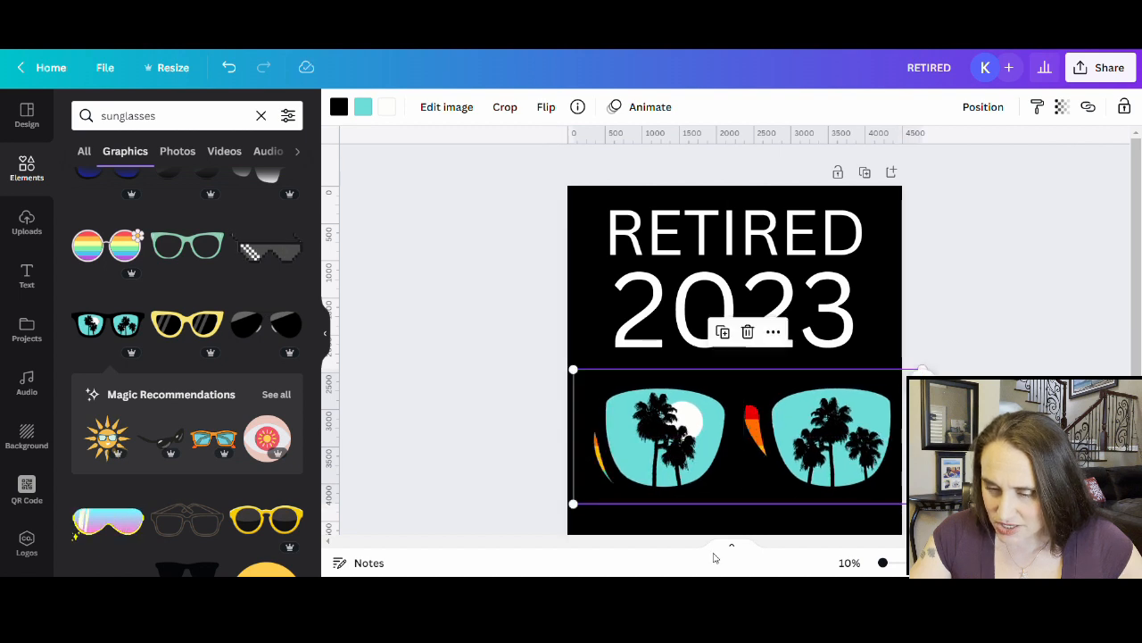
pyautogui.moveTo(836, 456); pyautogui.dragTo(184, 464)
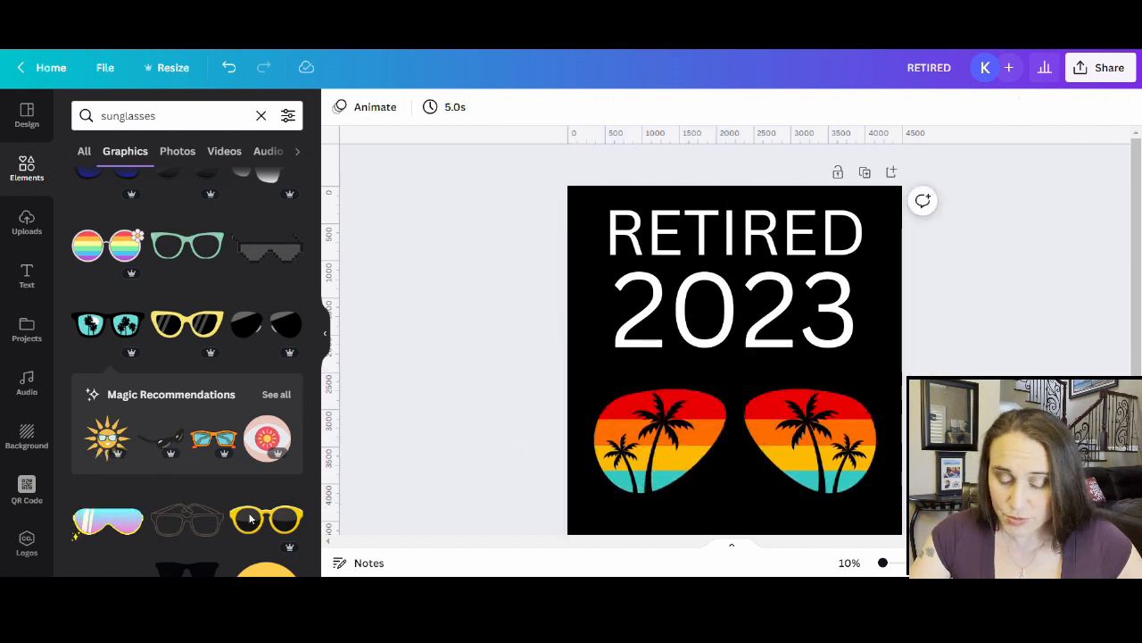
# - Delete the palm-tree sunset sunglasses from the page
pyautogui.scroll(-3, 250, 518)
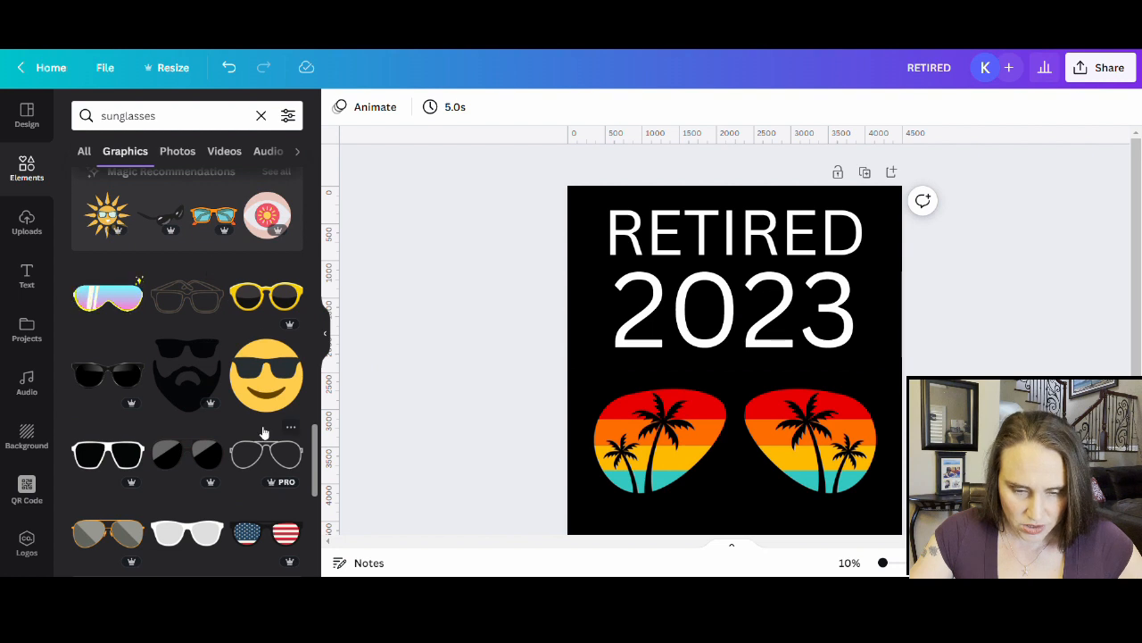
pyautogui.scroll(-2, 214, 464)
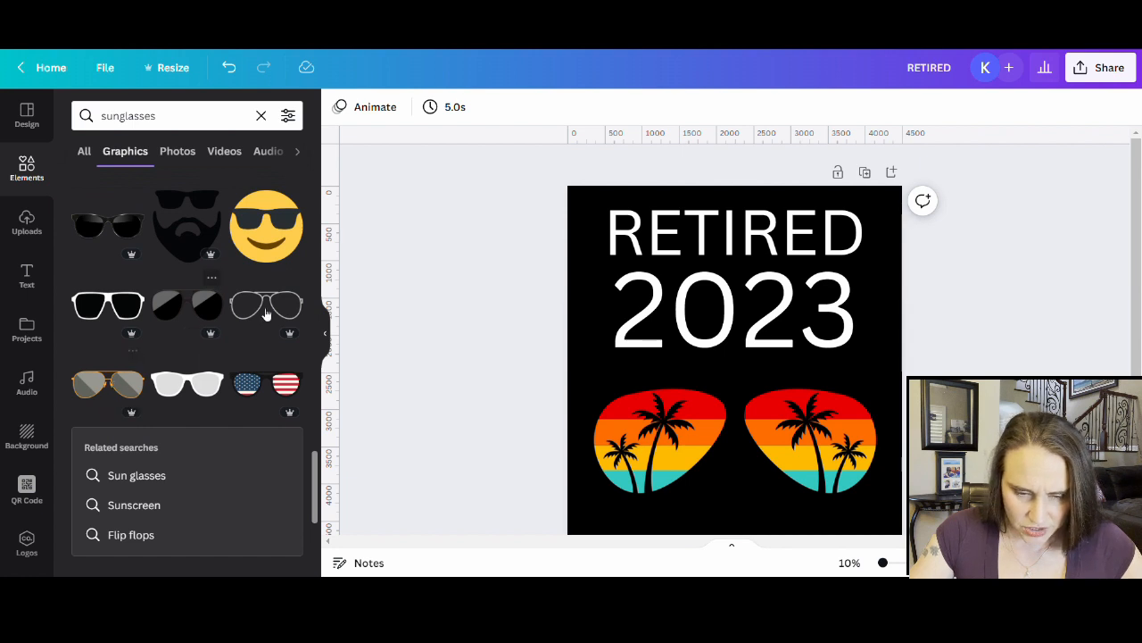
pyautogui.scroll(-3, 241, 308)
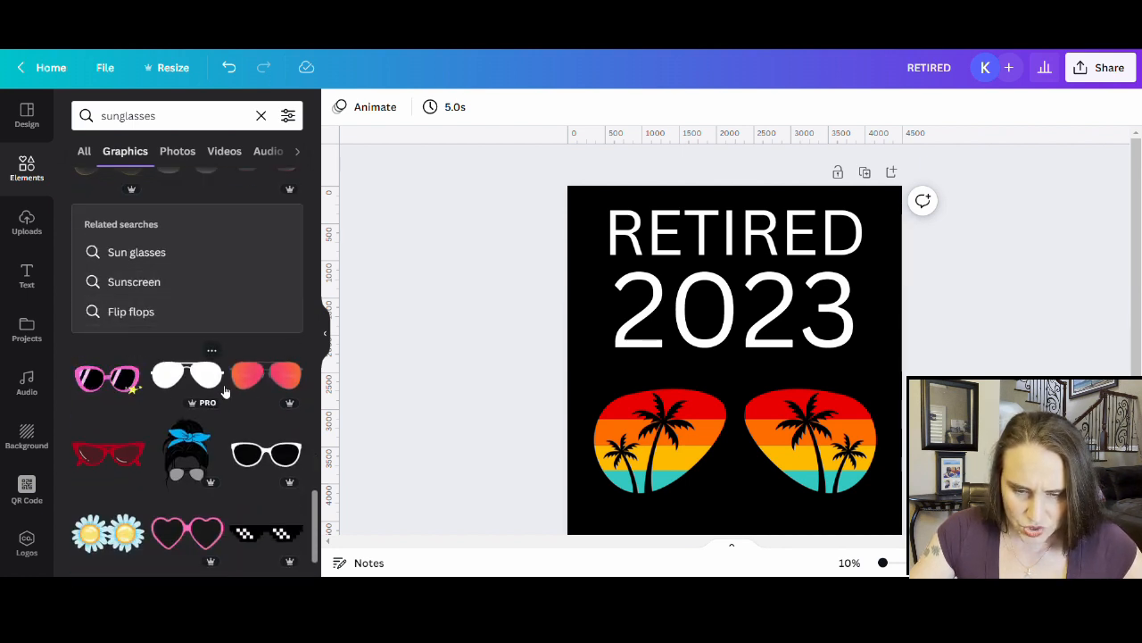
pyautogui.press('Delete')
# - Add the orange-to-pink gradient aviators, enlarge them to near page width and centre them under 2023
pyautogui.click(288, 380)
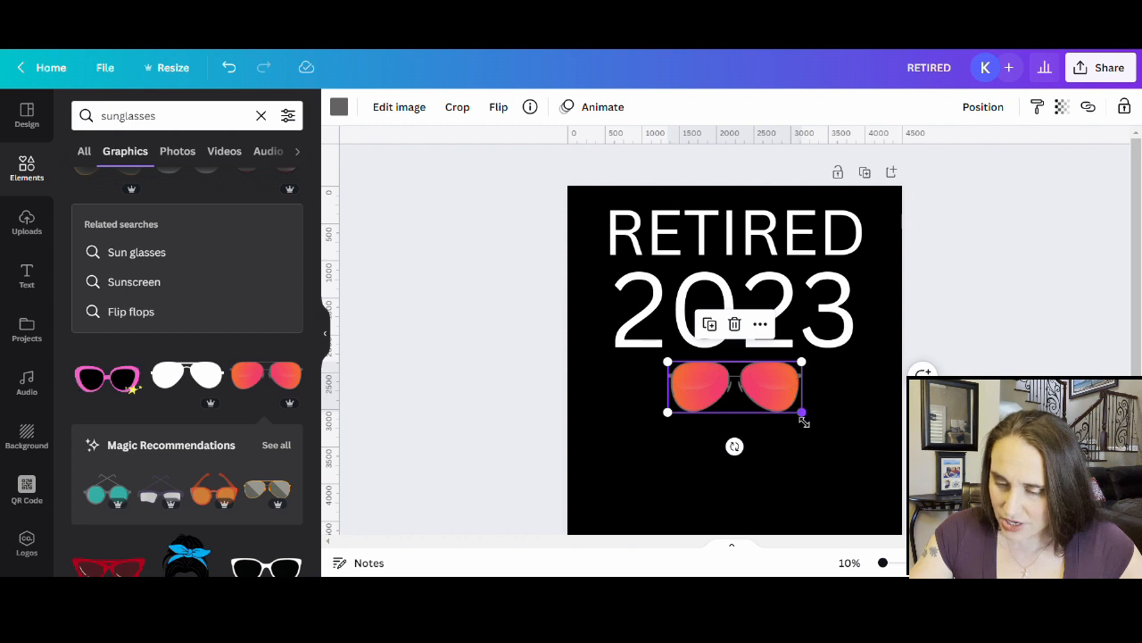
pyautogui.moveTo(804, 414); pyautogui.dragTo(949, 466)
pyautogui.moveTo(871, 424); pyautogui.dragTo(804, 441)
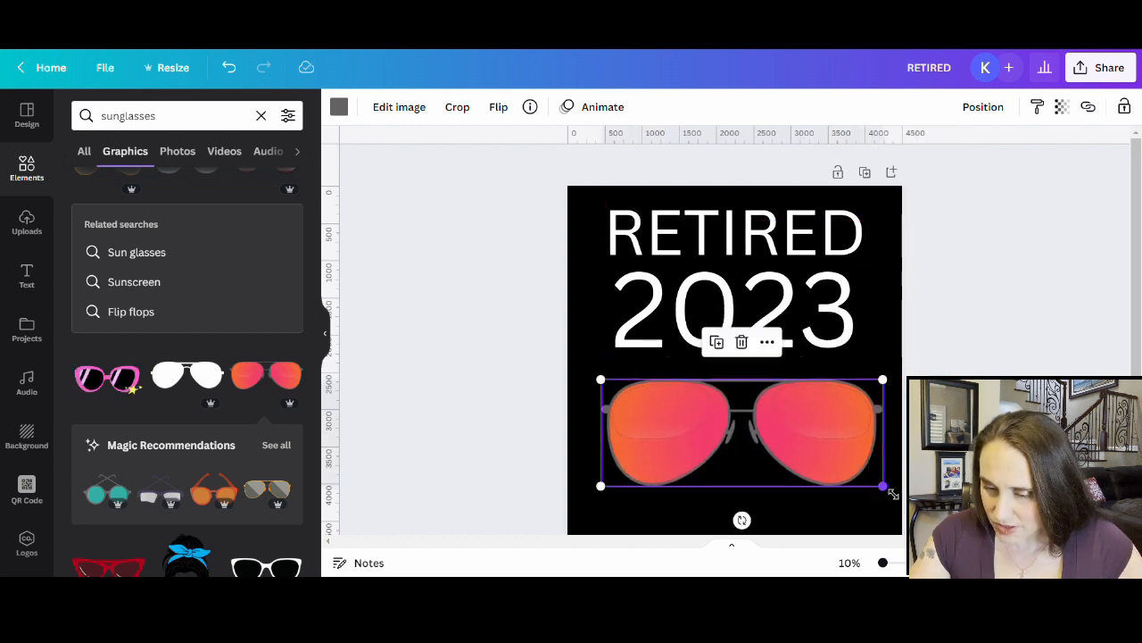
pyautogui.moveTo(891, 492); pyautogui.dragTo(892, 508)
pyautogui.moveTo(859, 449); pyautogui.dragTo(846, 450)
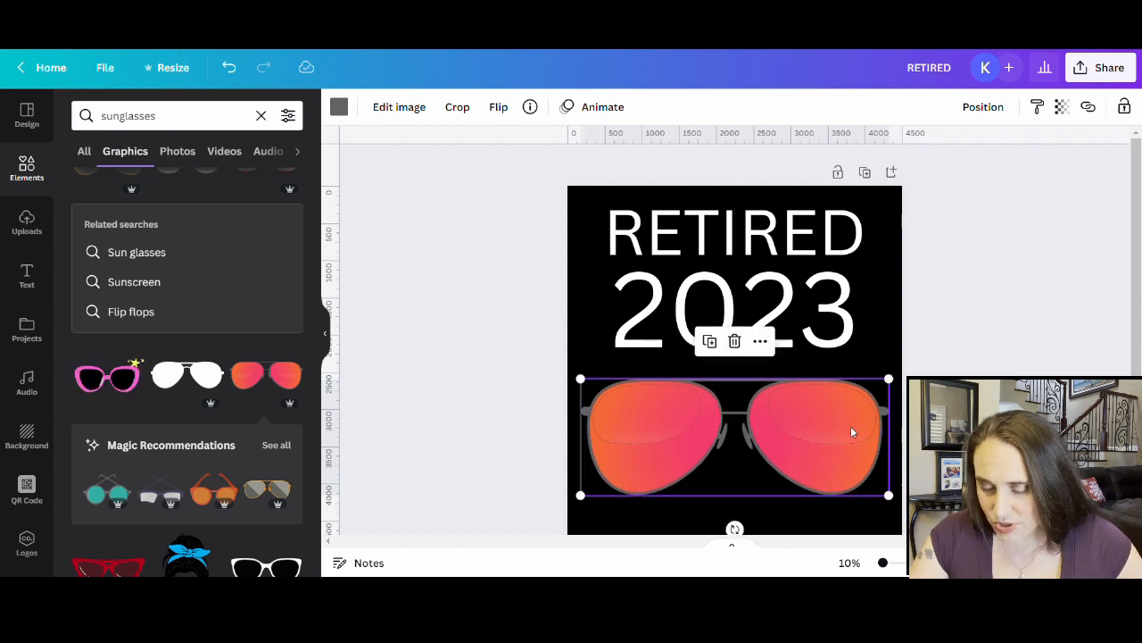
pyautogui.scroll(-2, 854, 429)
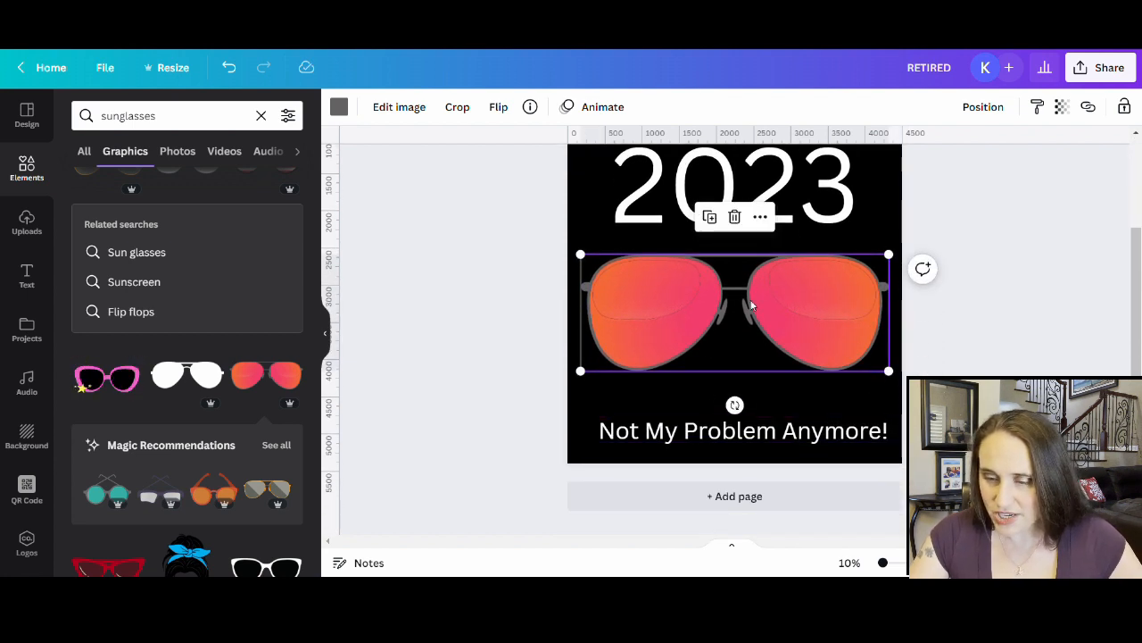
pyautogui.click(991, 324)
pyautogui.scroll(2, 927, 328)
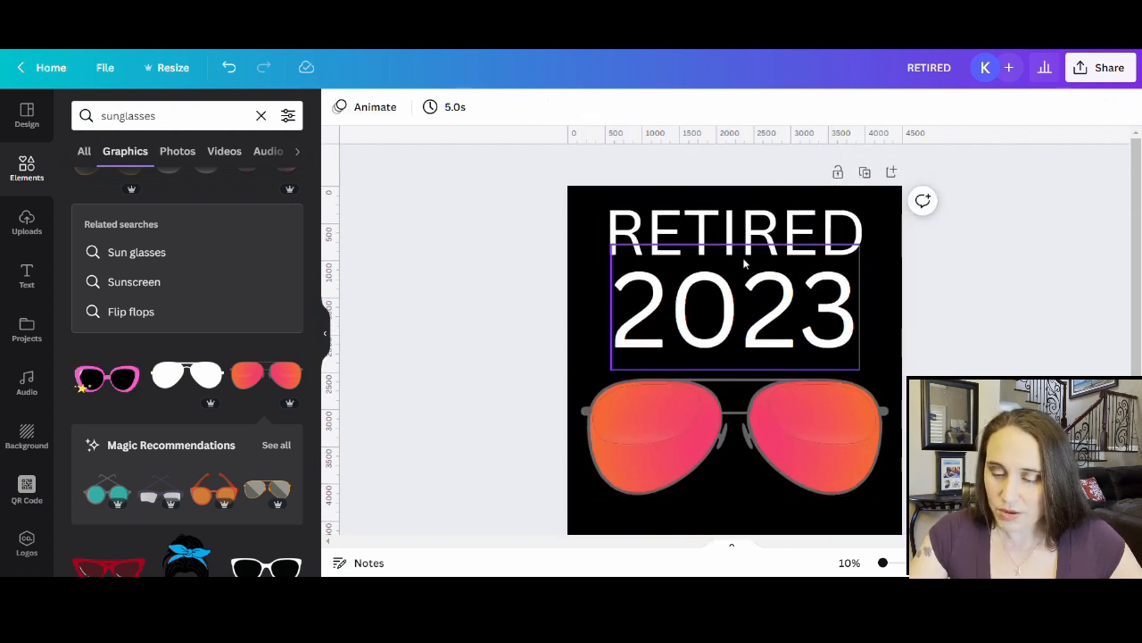
pyautogui.click(719, 239)
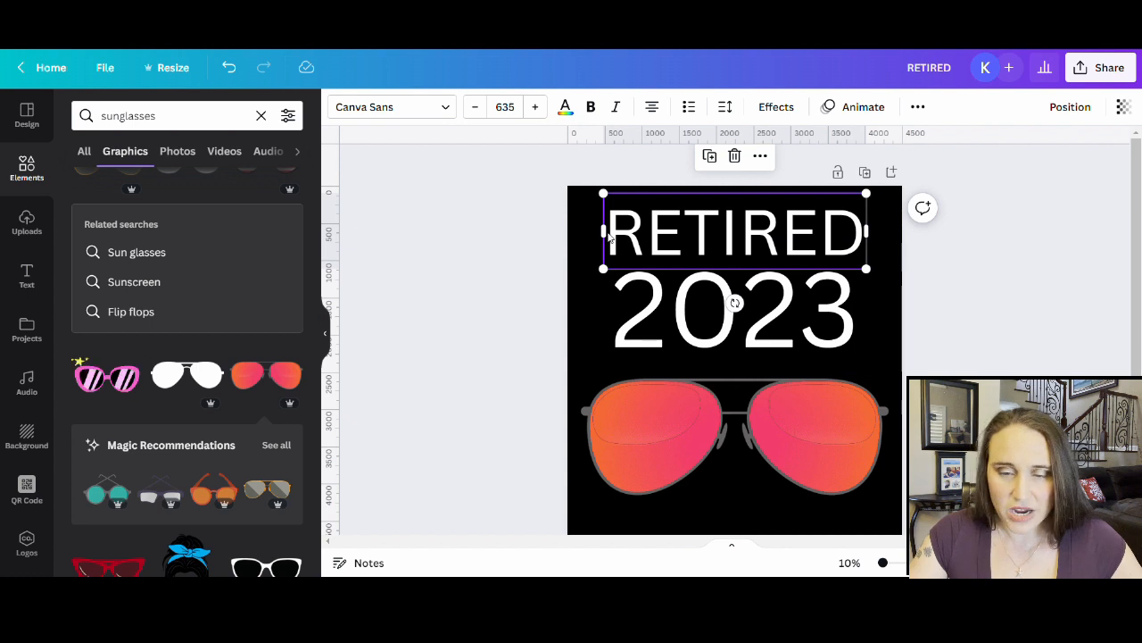
# - Change the RETIRED heading's font to Formula Bold
pyautogui.click(397, 112)
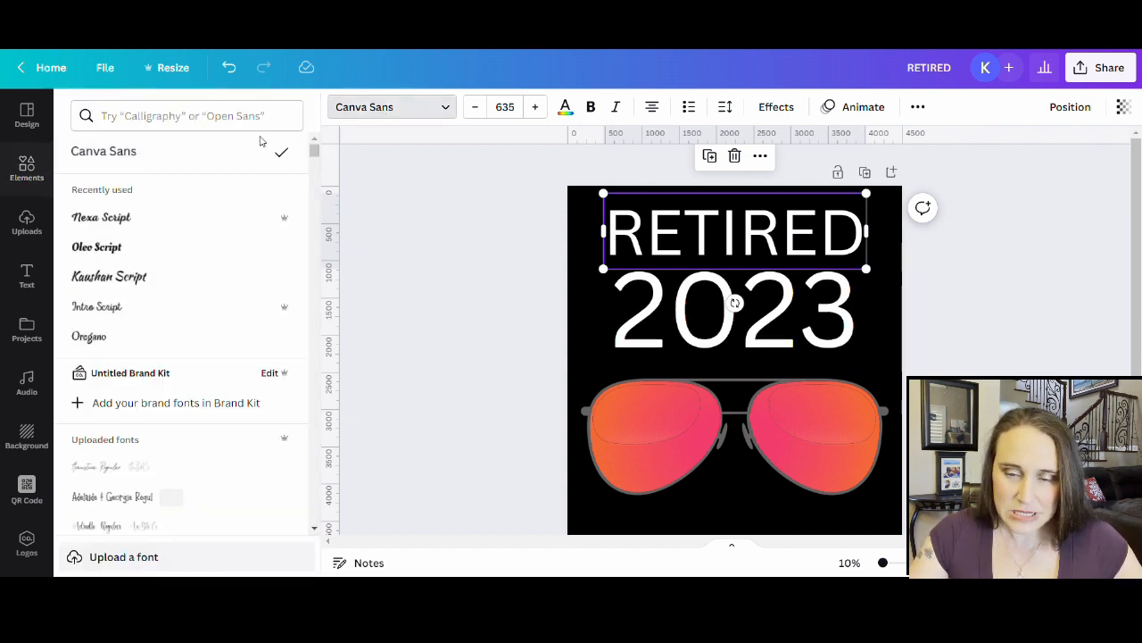
pyautogui.click(183, 118)
pyautogui.write('bold')
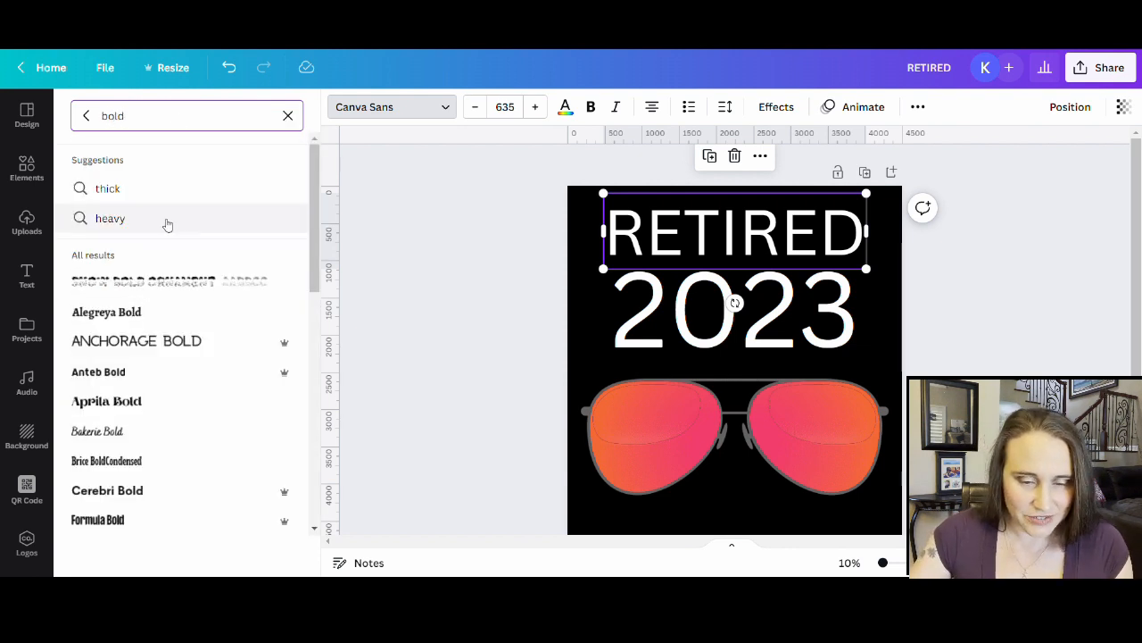
pyautogui.scroll(-1, 163, 210)
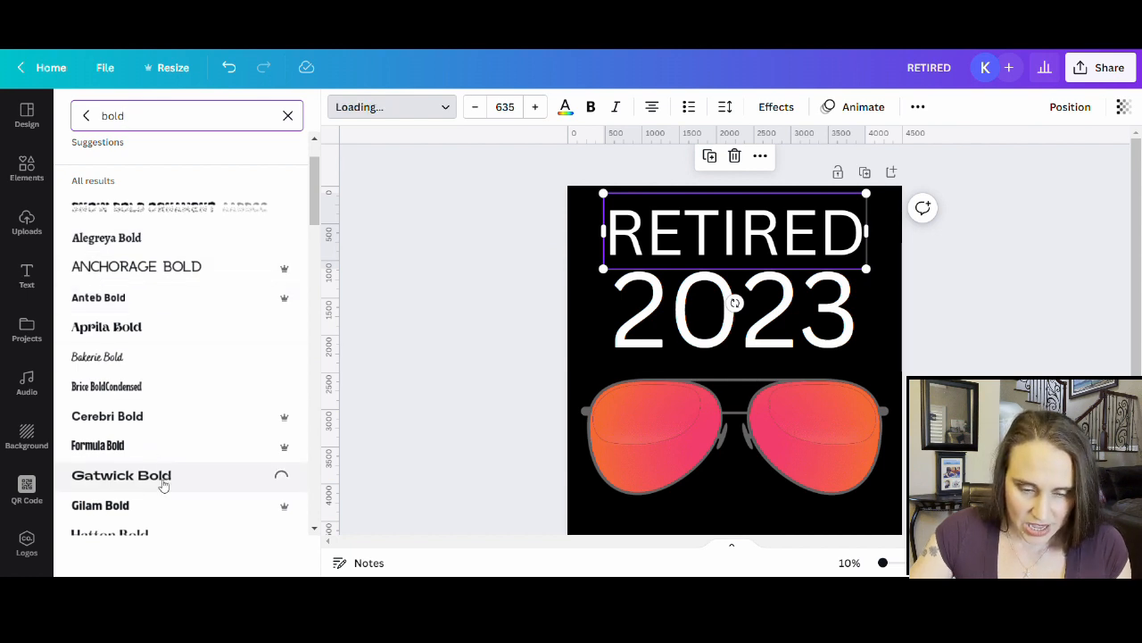
pyautogui.click(100, 445)
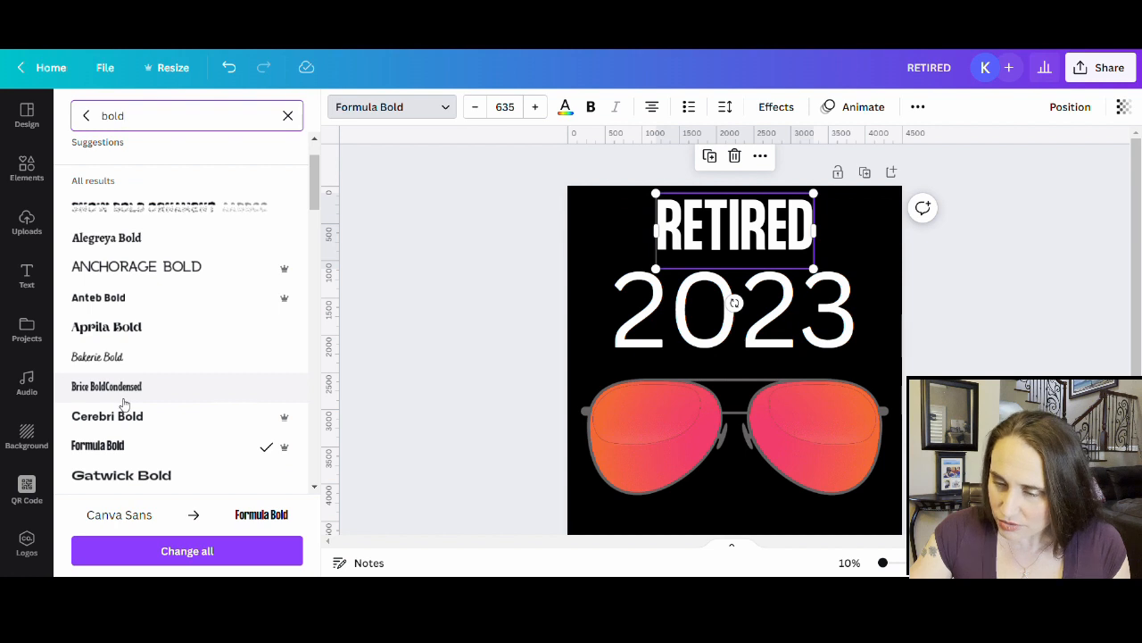
# - Lower the sunglasses slightly and enlarge RETIRED to span the full top width
pyautogui.scroll(-2, 803, 335)
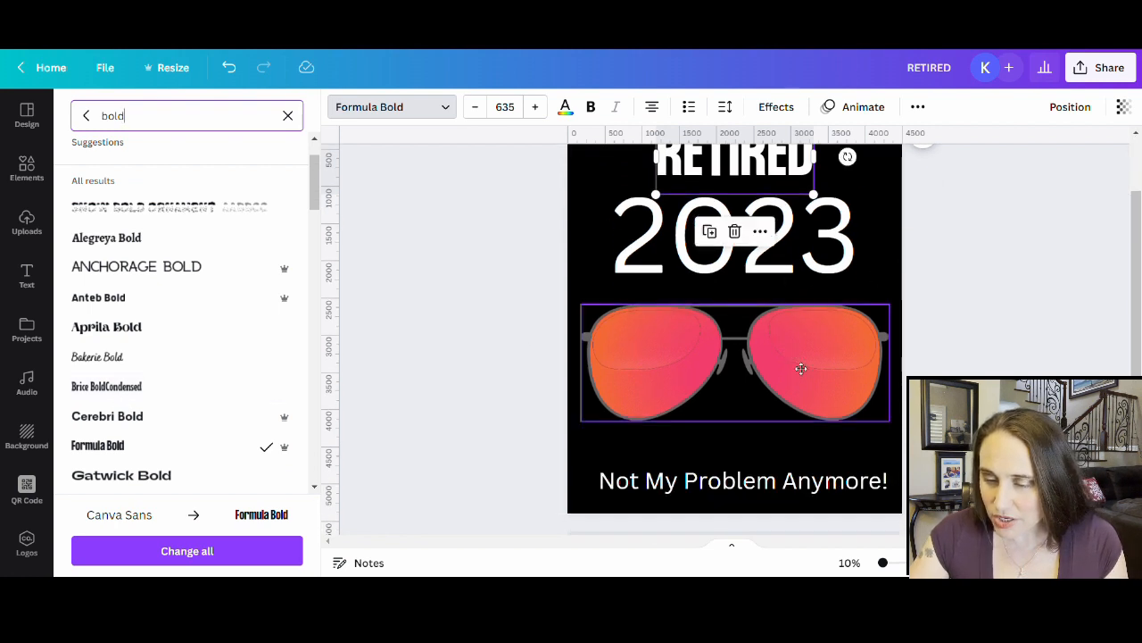
pyautogui.moveTo(800, 368); pyautogui.dragTo(798, 393)
pyautogui.click(777, 268)
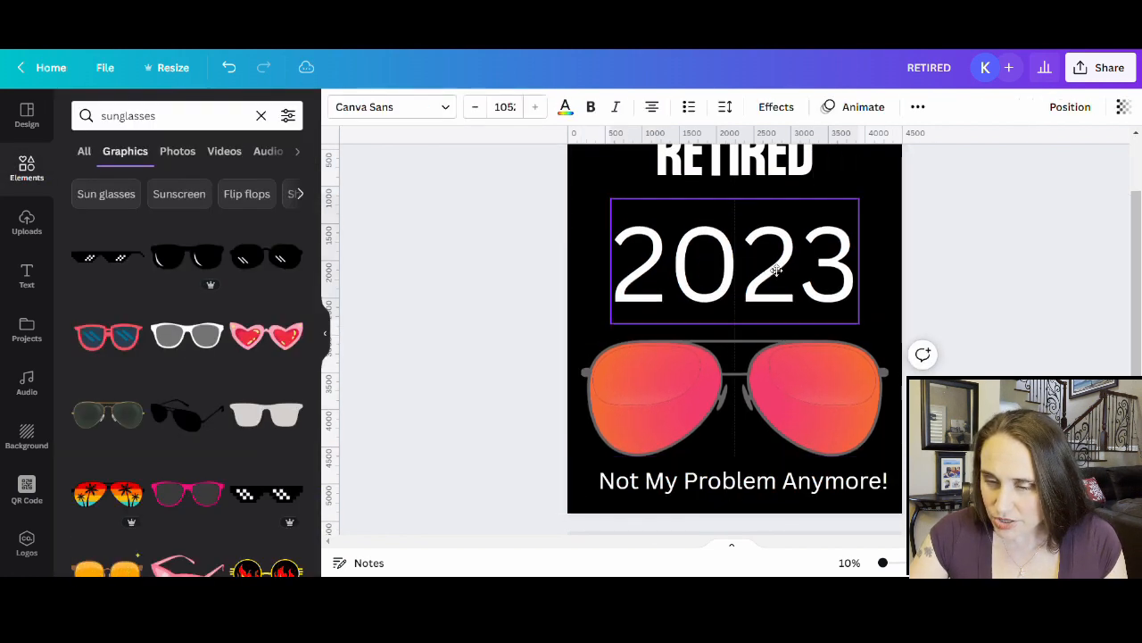
pyautogui.scroll(2, 774, 272)
pyautogui.click(714, 219)
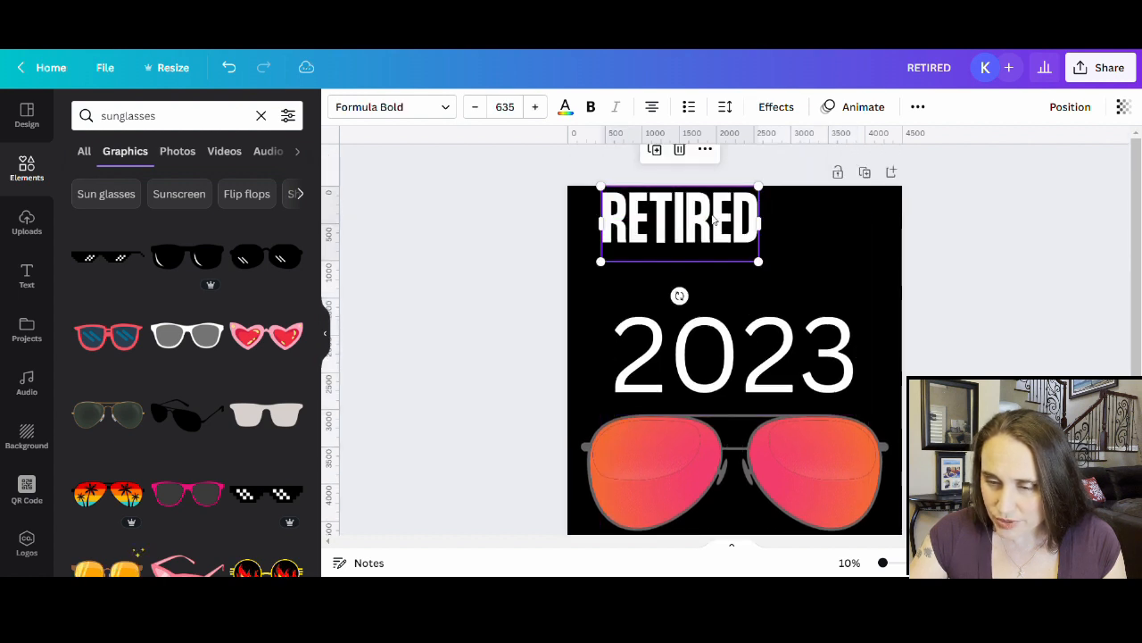
pyautogui.moveTo(758, 261); pyautogui.dragTo(895, 322)
pyautogui.moveTo(602, 327); pyautogui.dragTo(591, 345)
pyautogui.click(547, 335)
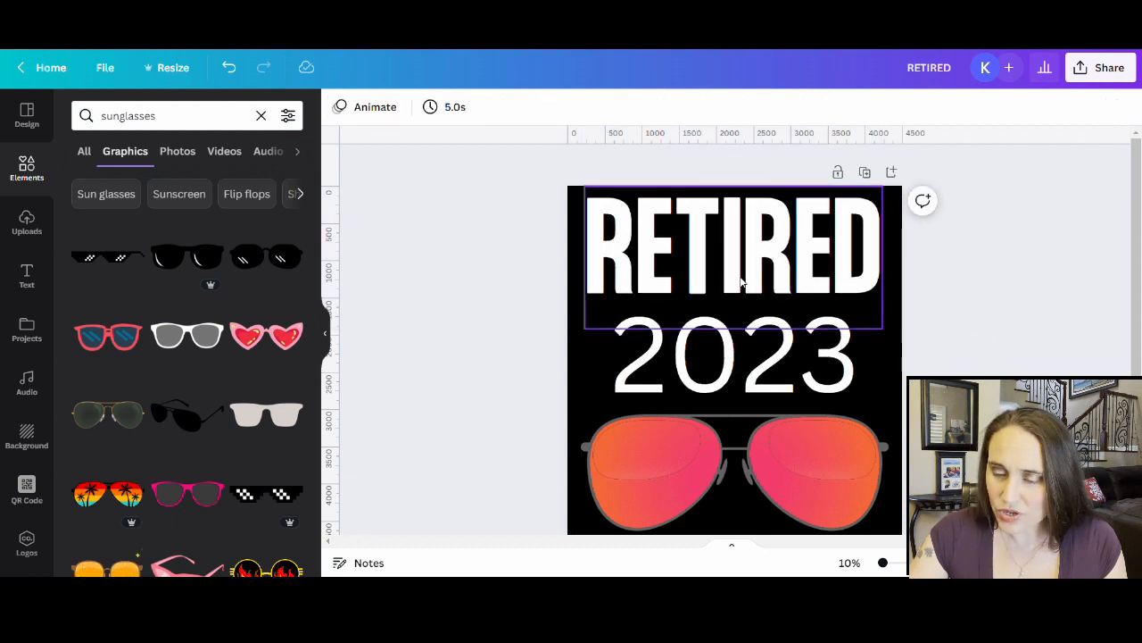
pyautogui.moveTo(745, 281); pyautogui.dragTo(751, 285)
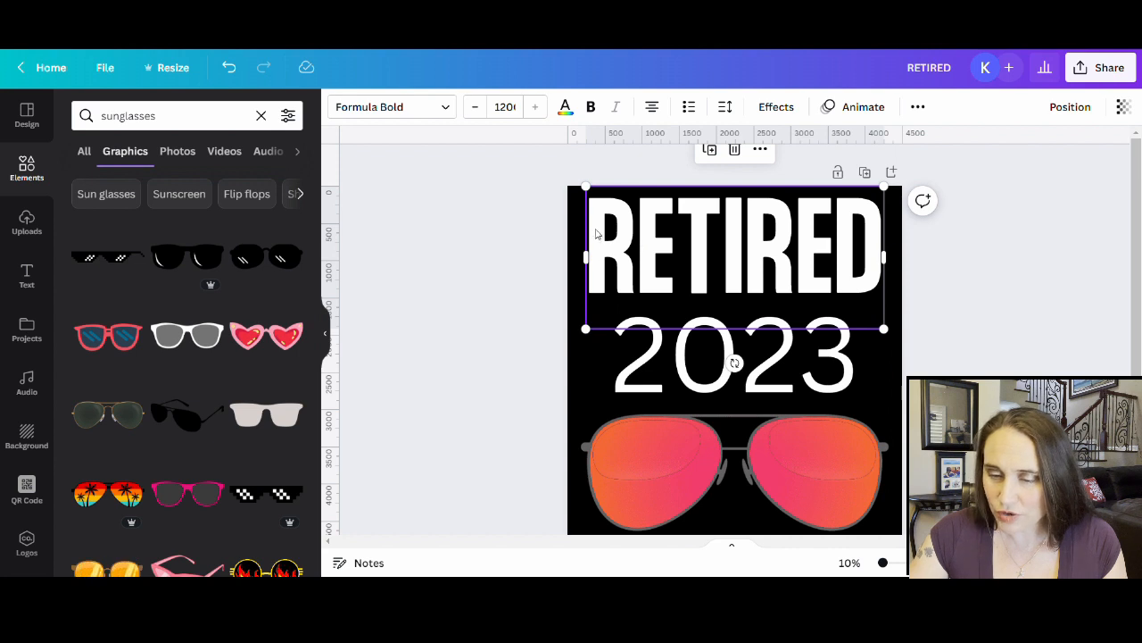
pyautogui.click(956, 285)
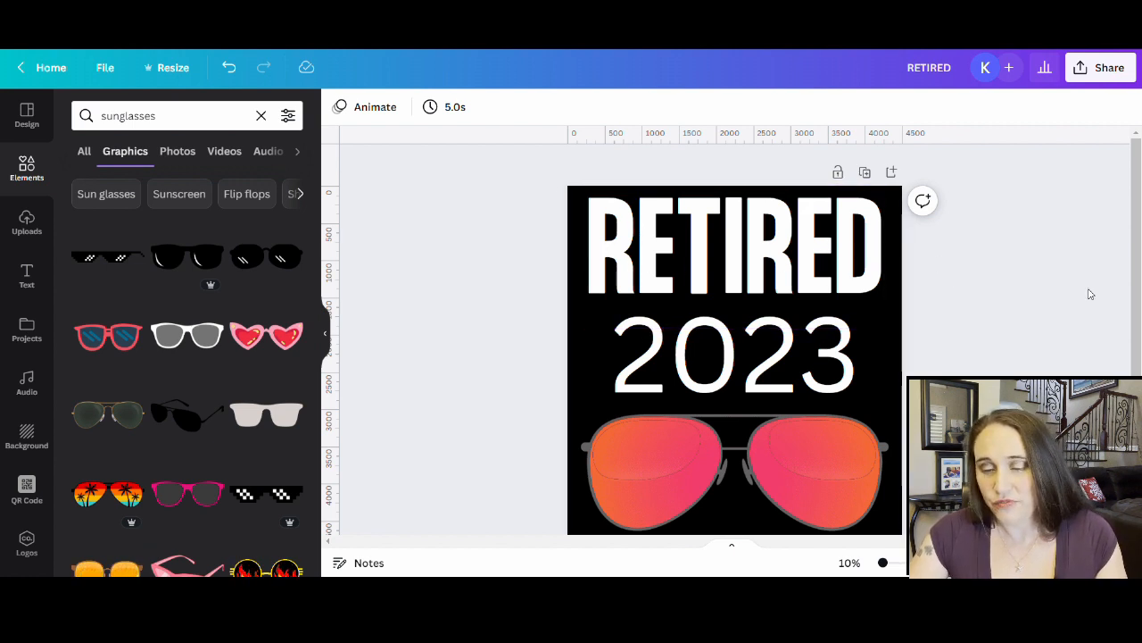
# - Set the 2023 text in Mont Bold
pyautogui.click(658, 340)
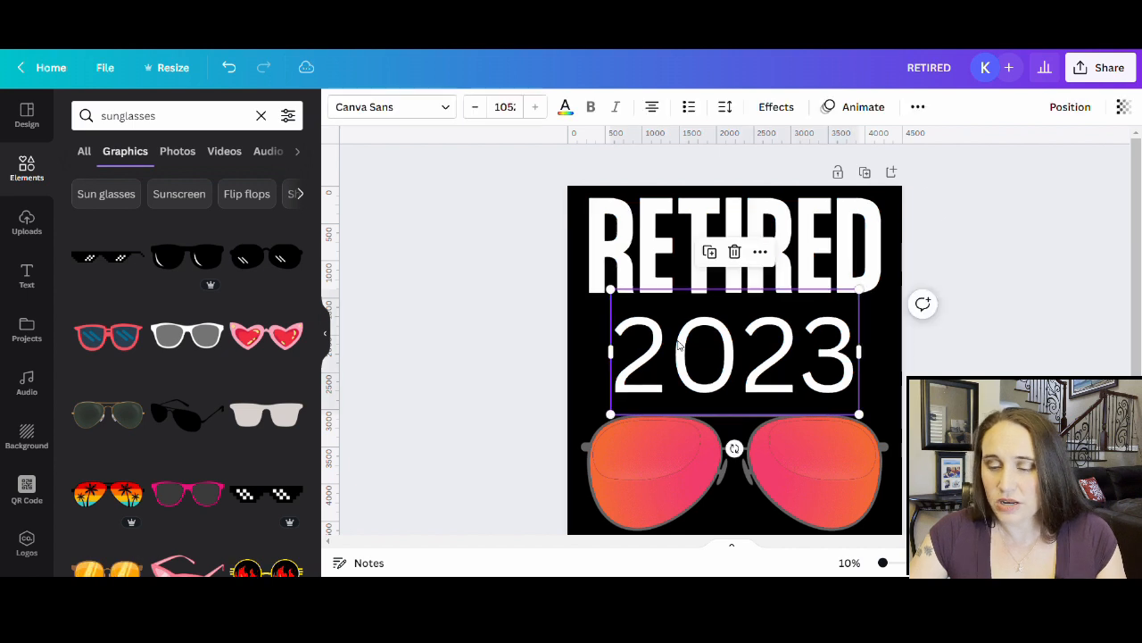
pyautogui.click(369, 108)
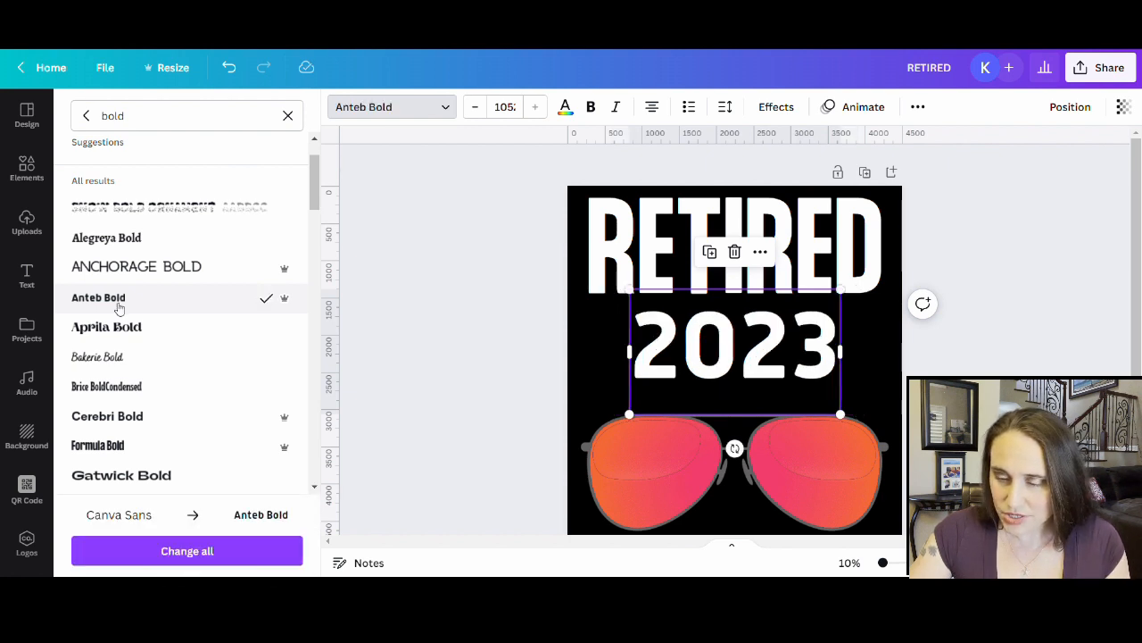
pyautogui.scroll(-1, 152, 348)
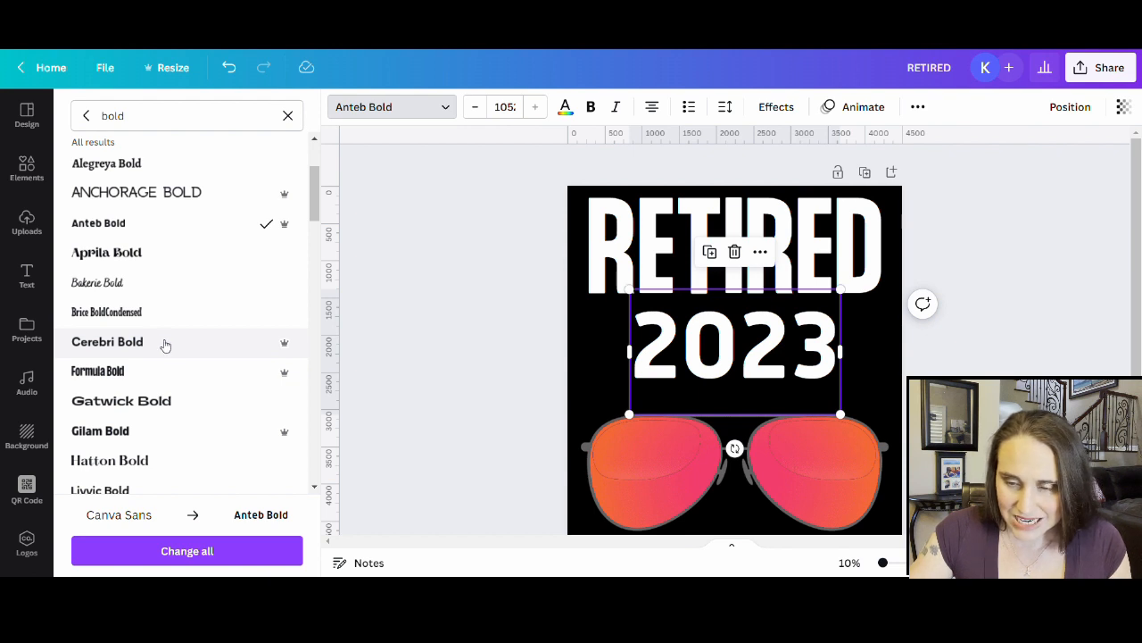
pyautogui.scroll(-1, 162, 357)
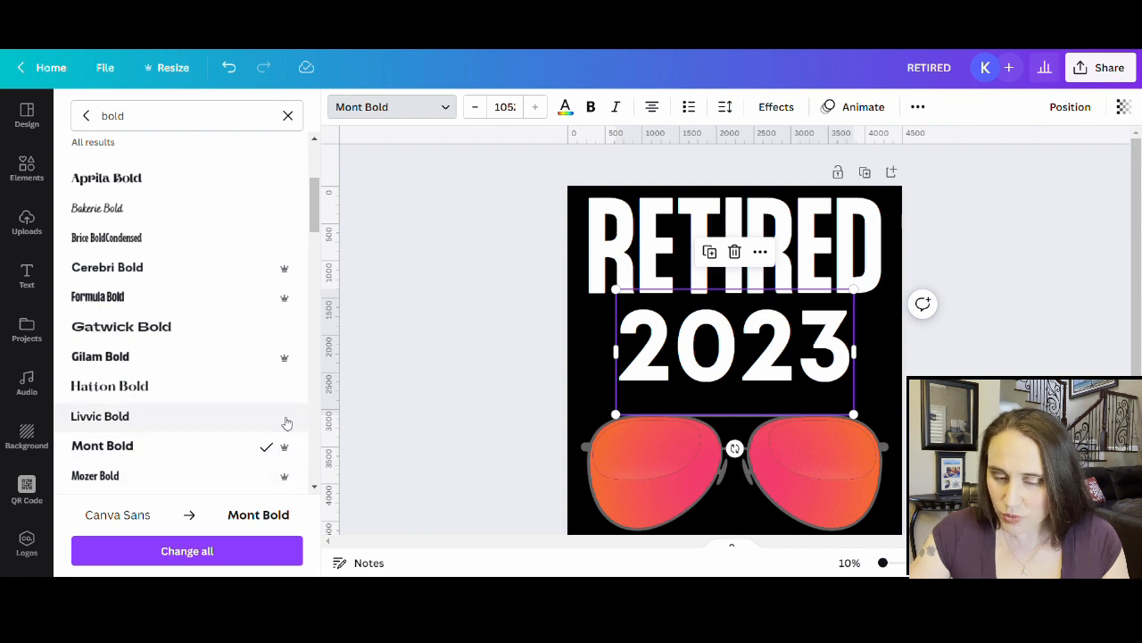
pyautogui.click(937, 393)
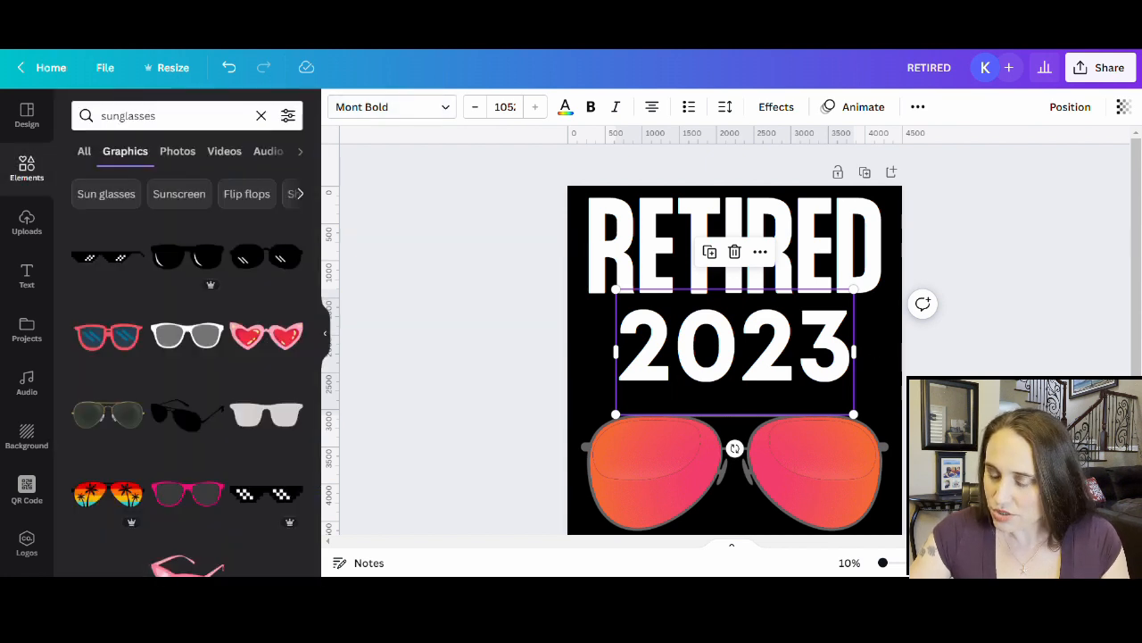
# - Enlarge 2023 to match RETIRED's width and move it up closer to RETIRED
pyautogui.click(664, 396)
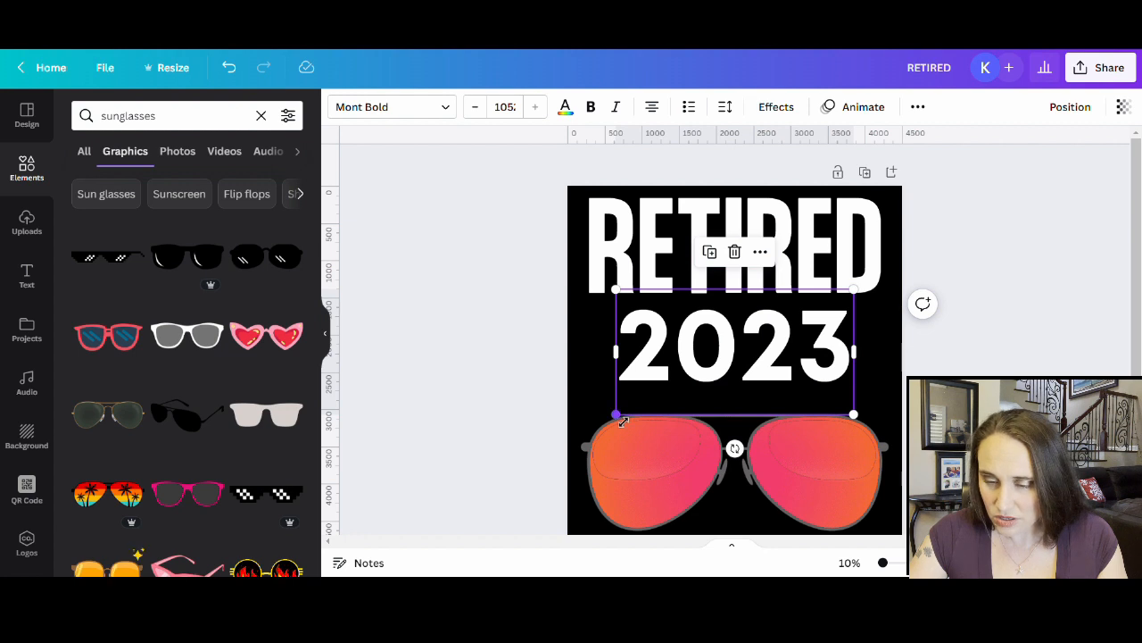
pyautogui.moveTo(622, 420); pyautogui.dragTo(592, 435)
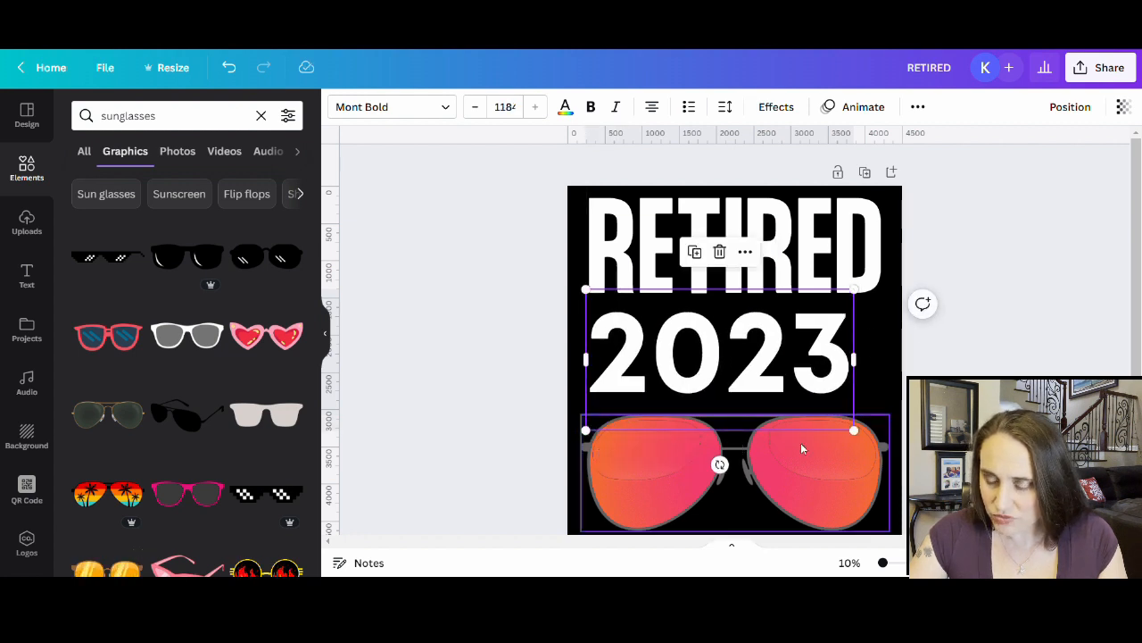
pyautogui.moveTo(854, 431); pyautogui.dragTo(896, 443)
pyautogui.moveTo(766, 363); pyautogui.dragTo(766, 352)
pyautogui.click(943, 343)
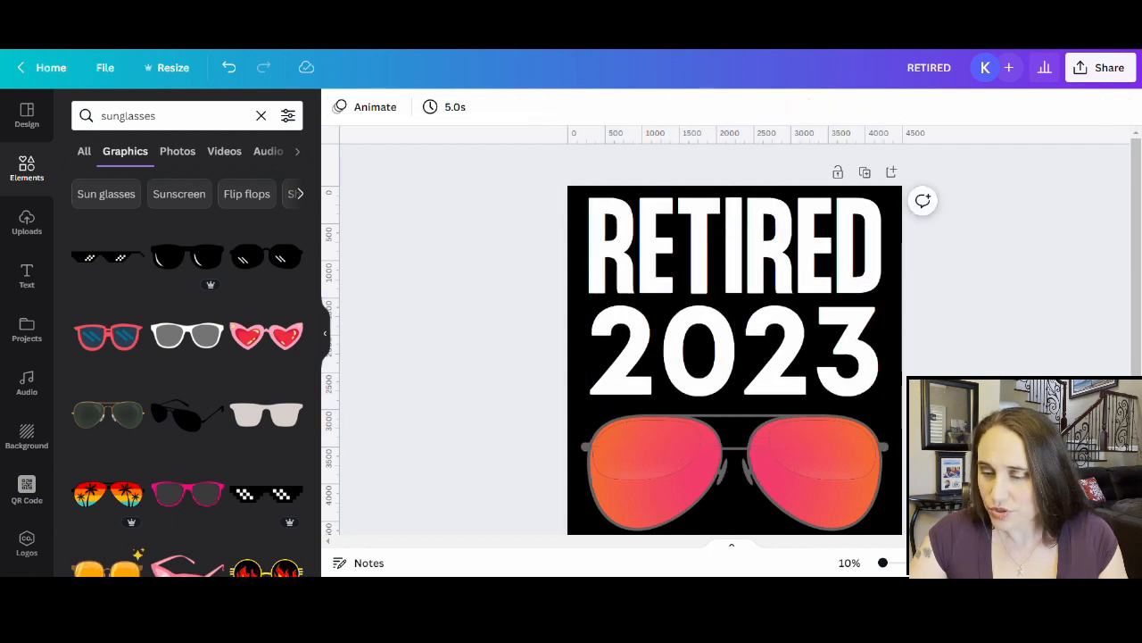
# - Search the tagline's fonts for 'script' and try Groovy Script and Nexa Script
pyautogui.scroll(-3, 949, 273)
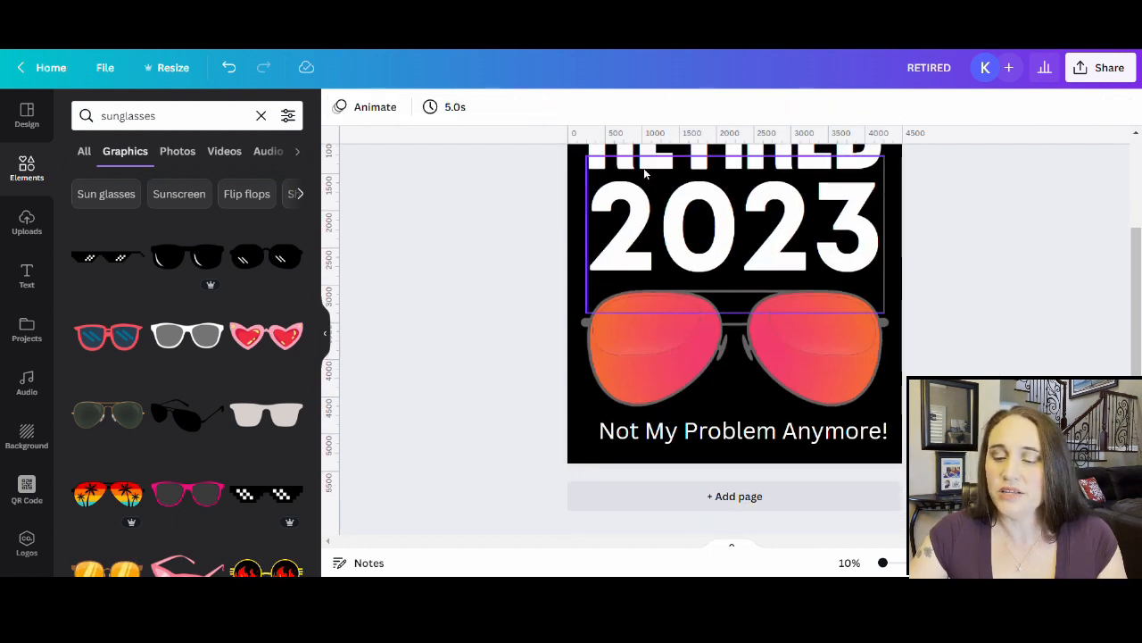
pyautogui.scroll(3, 892, 308)
pyautogui.scroll(-2, 786, 288)
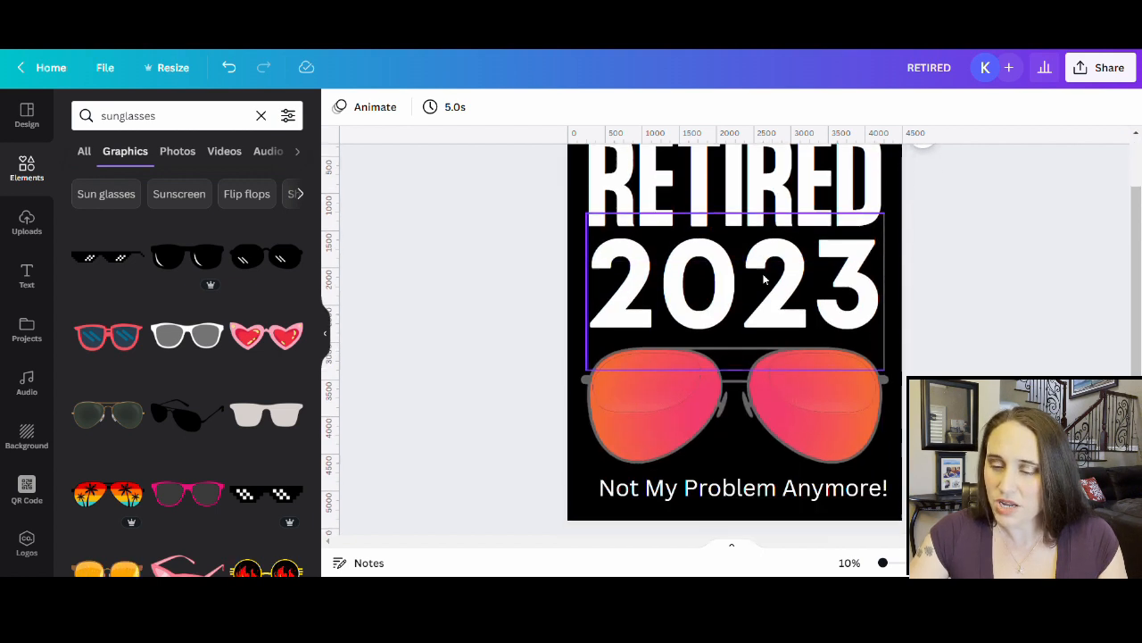
pyautogui.click(717, 491)
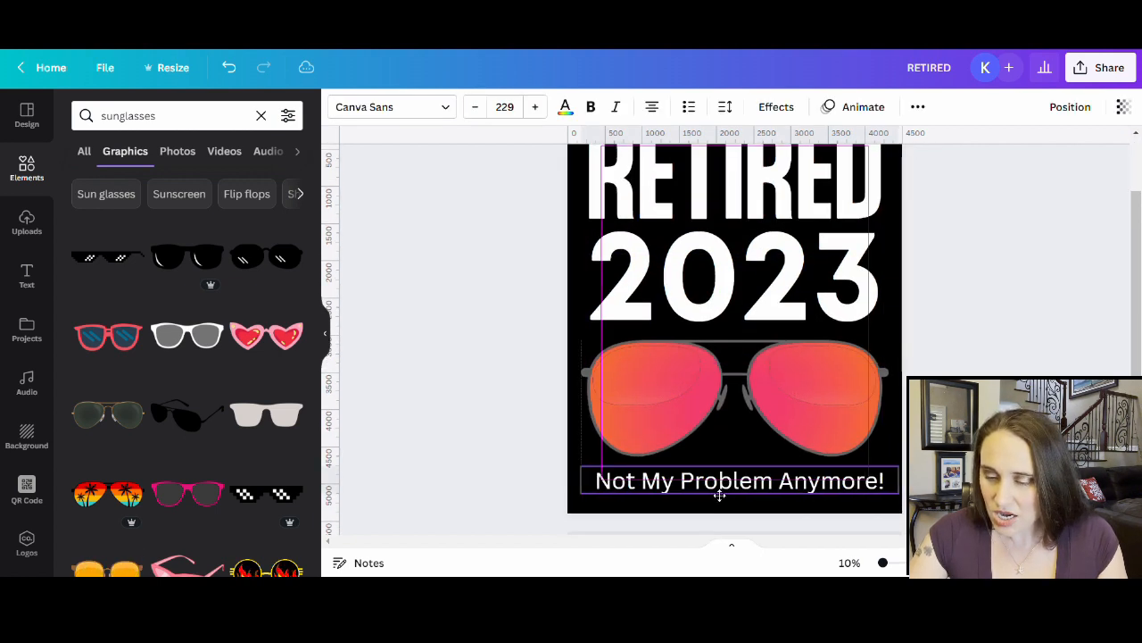
pyautogui.click(401, 107)
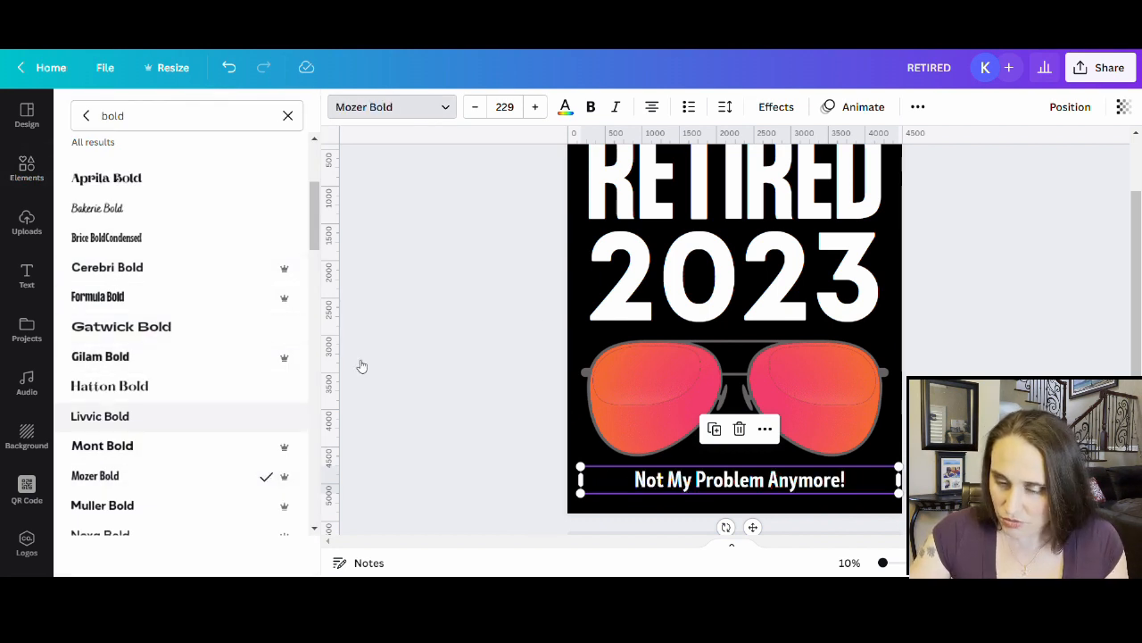
pyautogui.scroll(-1, 857, 276)
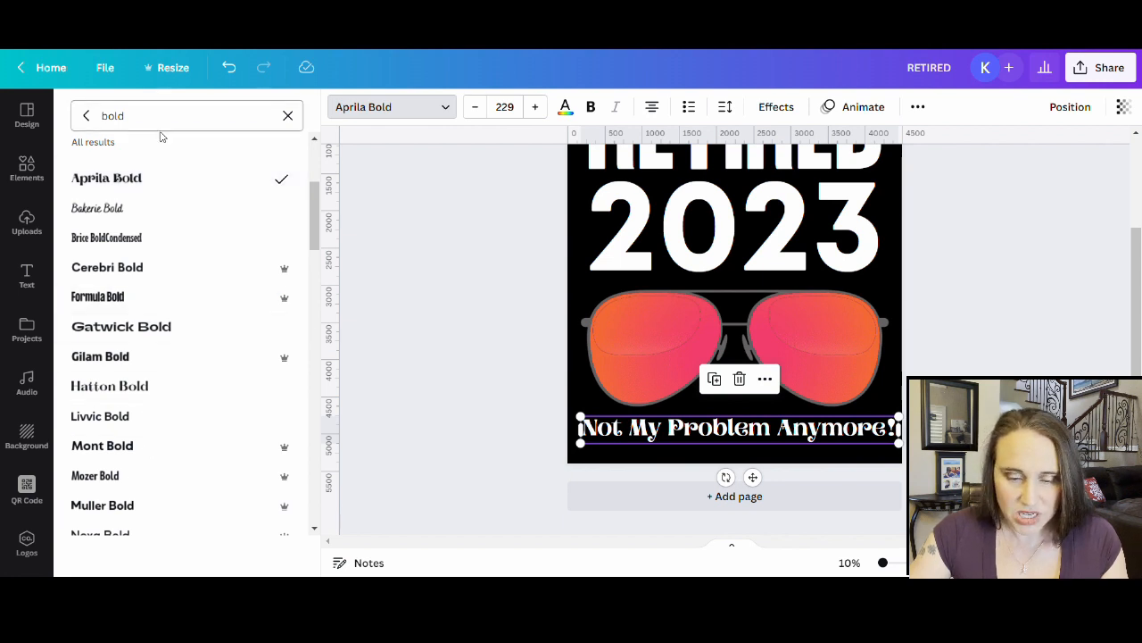
pyautogui.tripleClick(191, 114)
pyautogui.write('s')
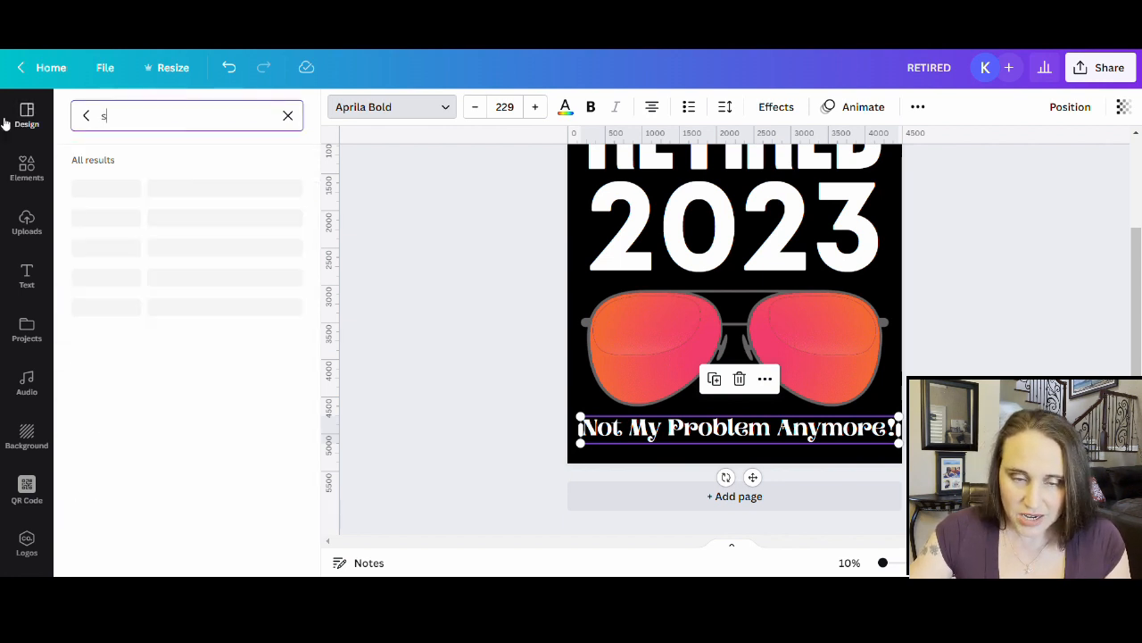
pyautogui.write('cript')
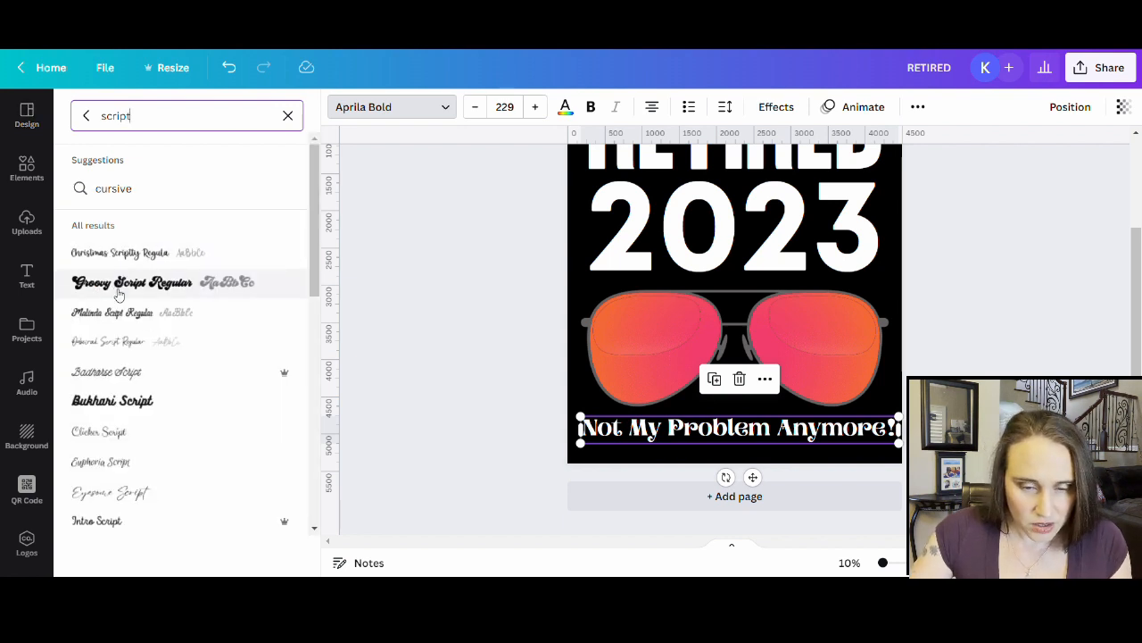
pyautogui.click(119, 291)
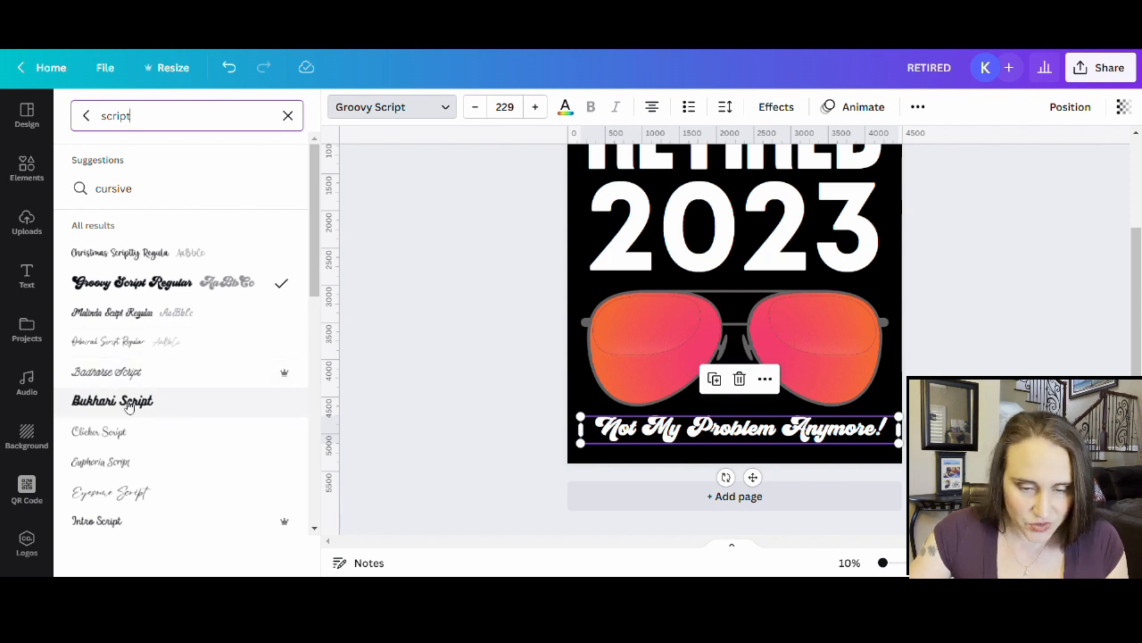
pyautogui.scroll(-5, 134, 375)
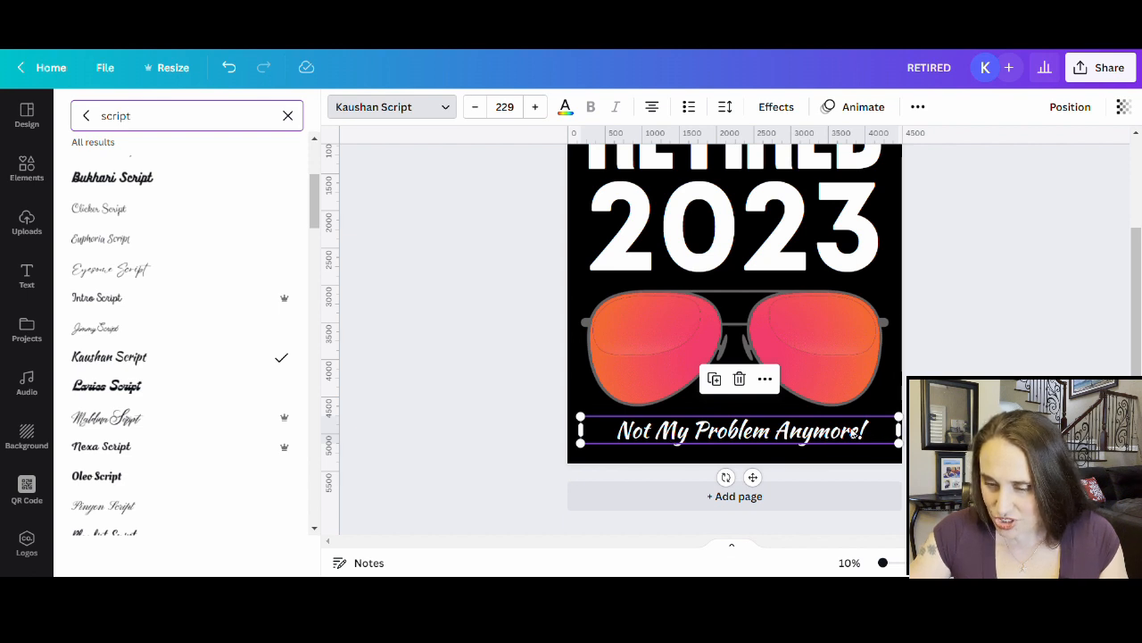
pyautogui.scroll(-2, 143, 348)
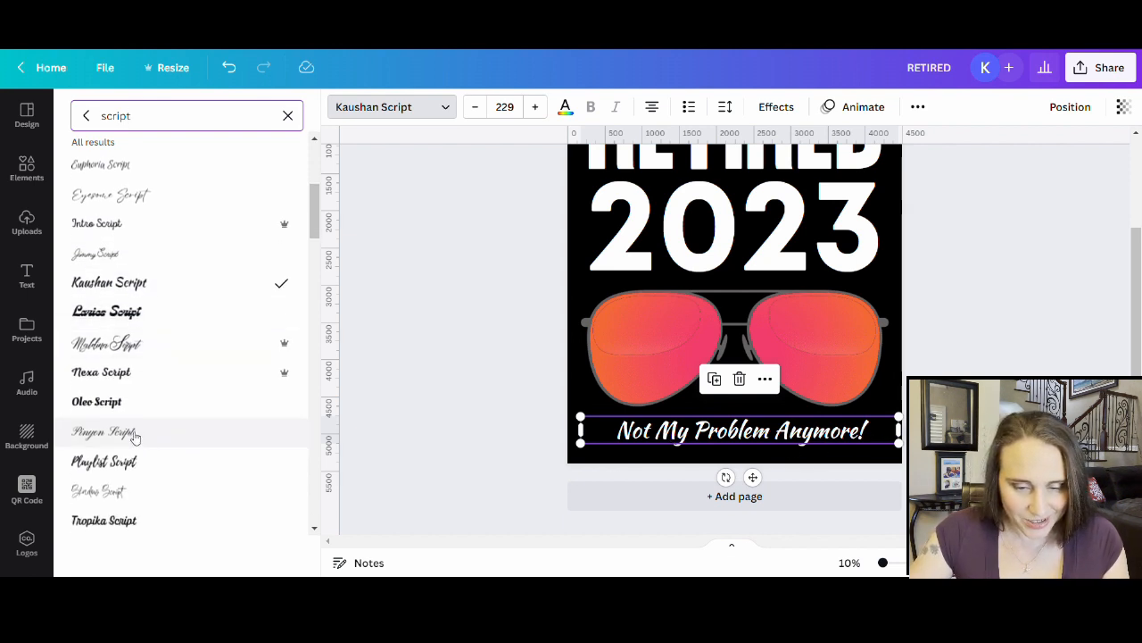
pyautogui.click(121, 377)
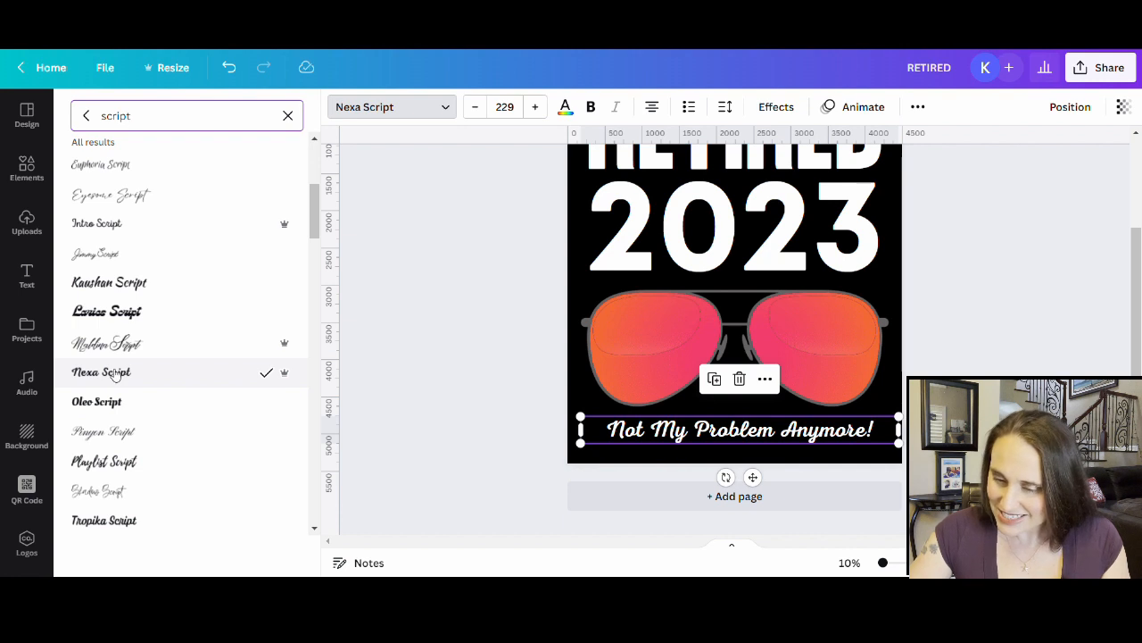
# - Try Oleo, Playlist, Tropika, Adam and Carlsons Script, then settle on Magnolia Script
pyautogui.click(98, 403)
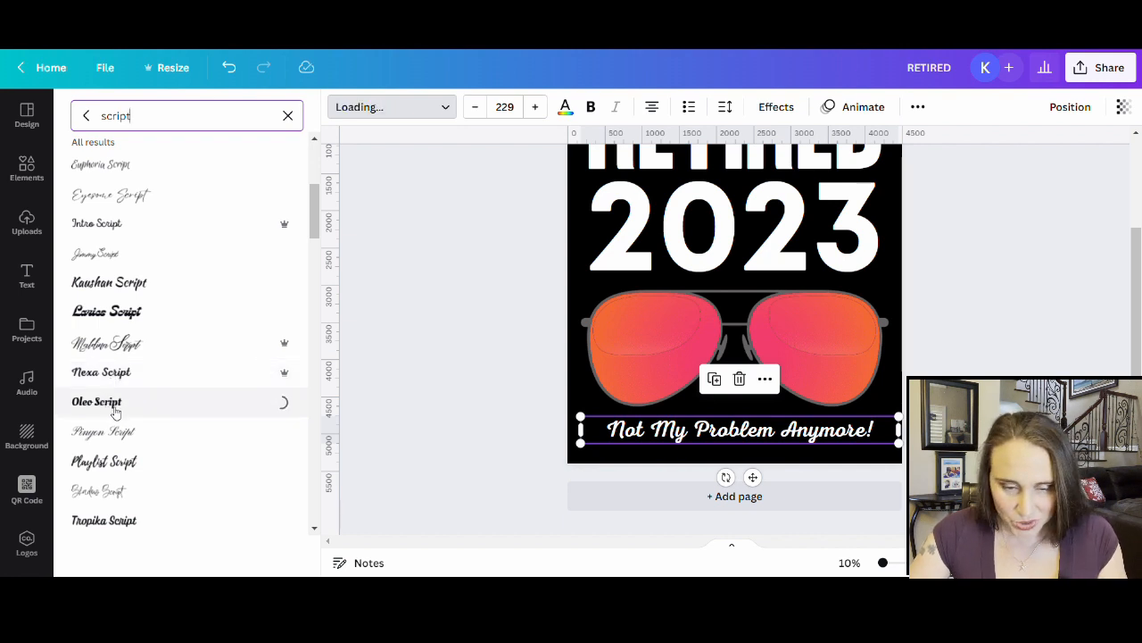
pyautogui.scroll(-1, 136, 374)
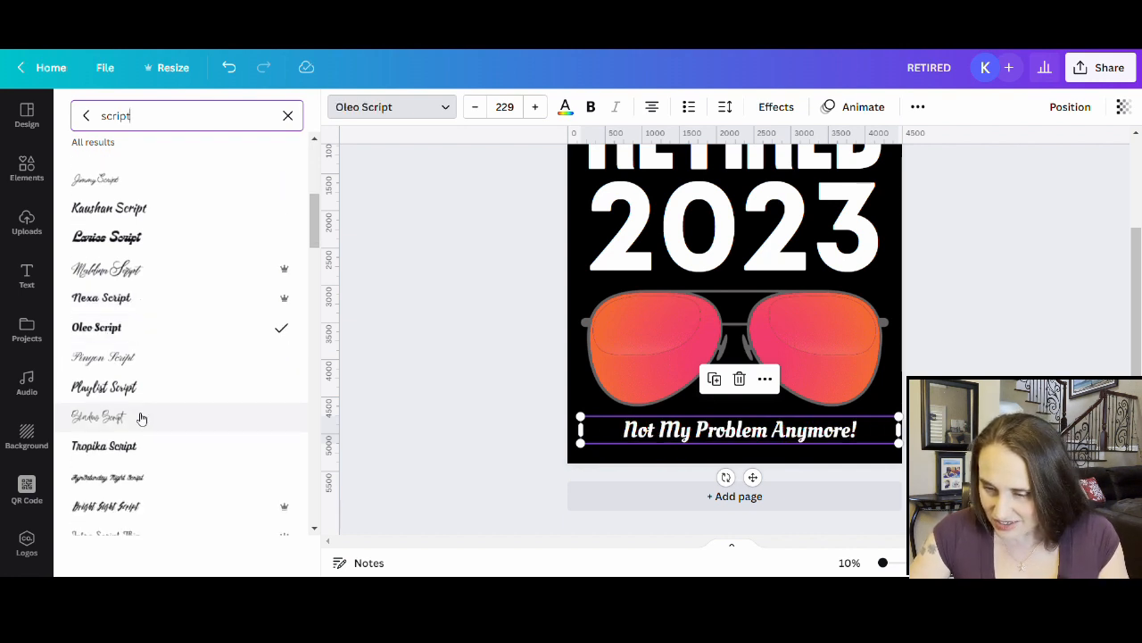
pyautogui.click(141, 393)
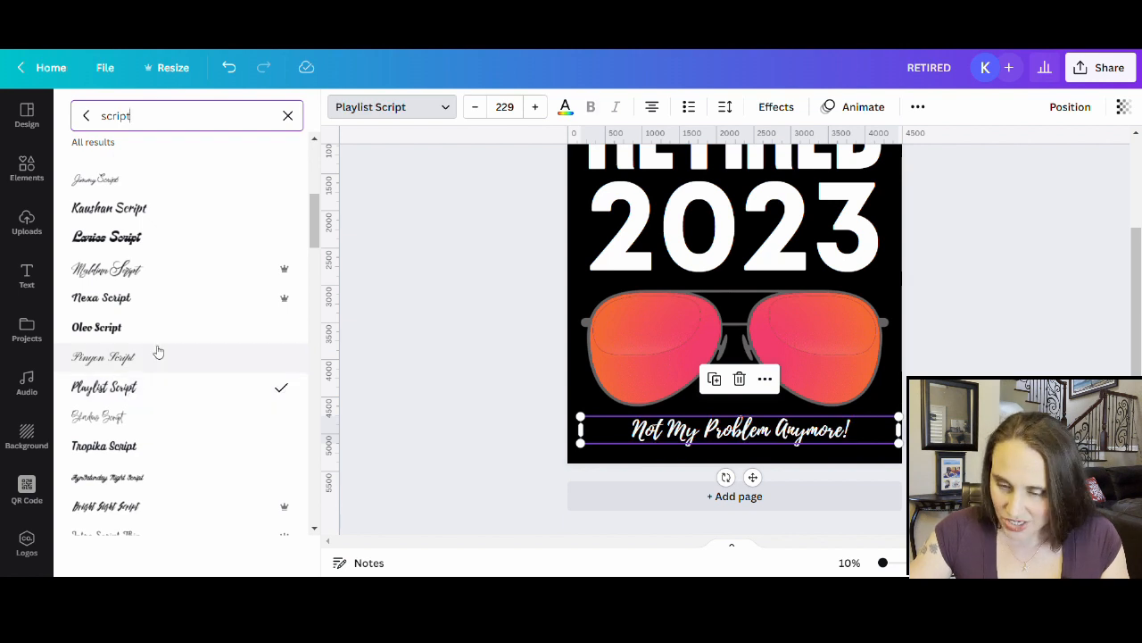
pyautogui.scroll(-2, 153, 366)
pyautogui.click(126, 303)
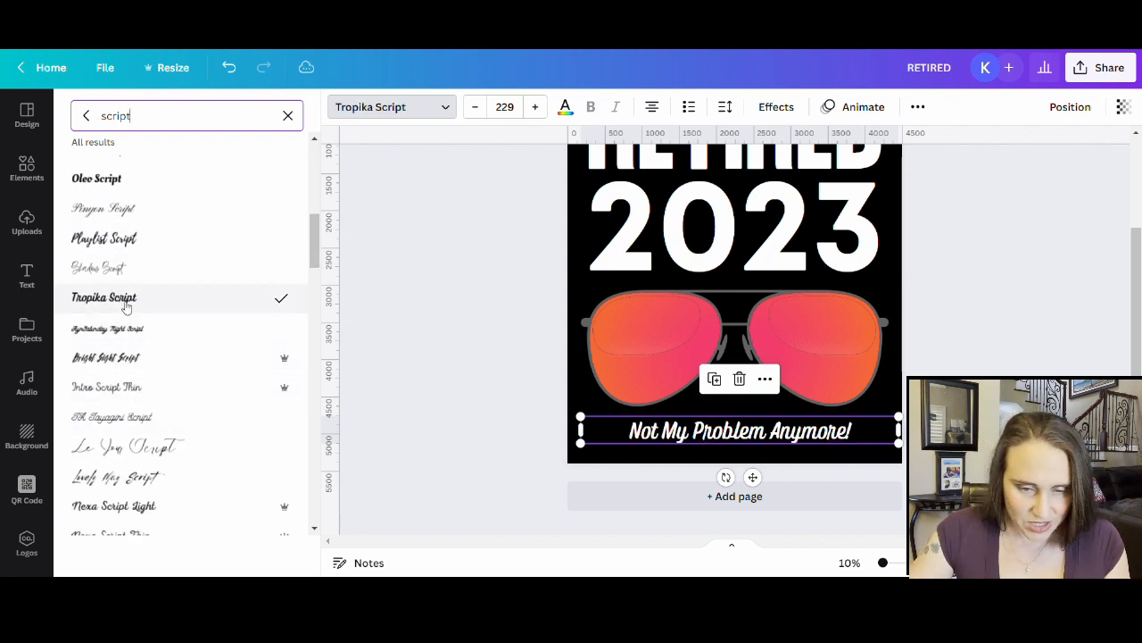
pyautogui.scroll(-2, 151, 393)
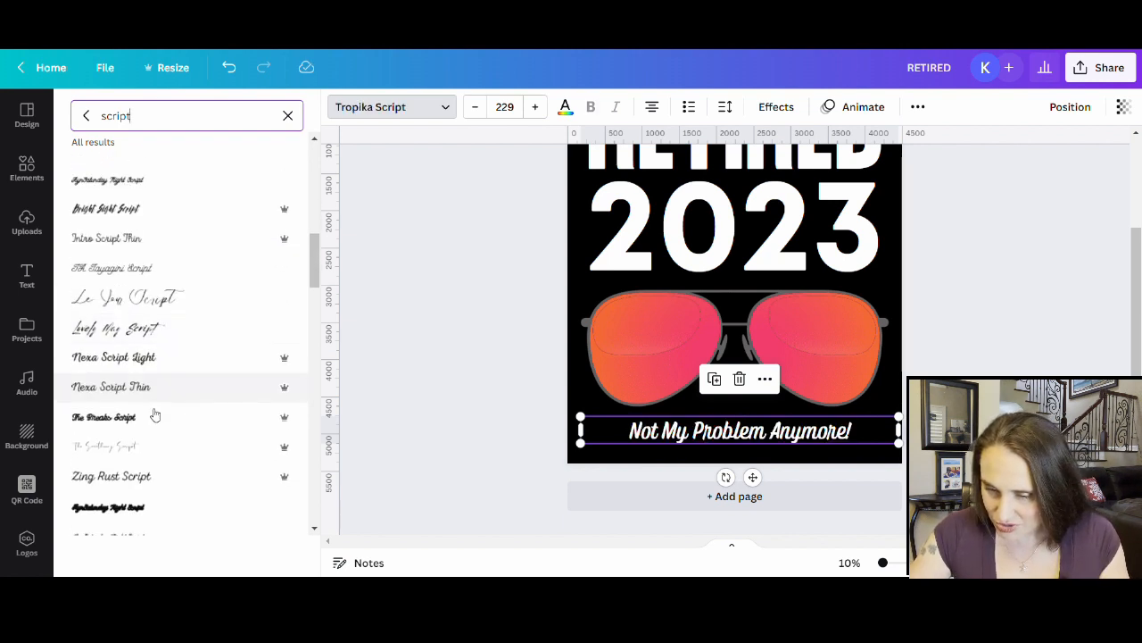
pyautogui.scroll(-3, 134, 379)
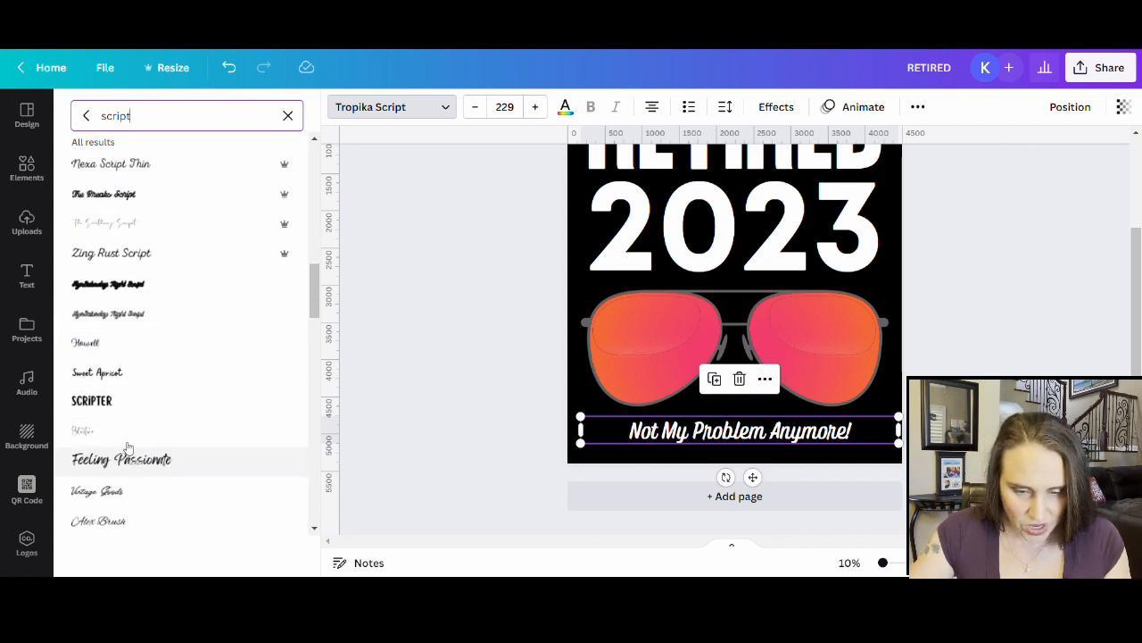
pyautogui.scroll(-4, 139, 402)
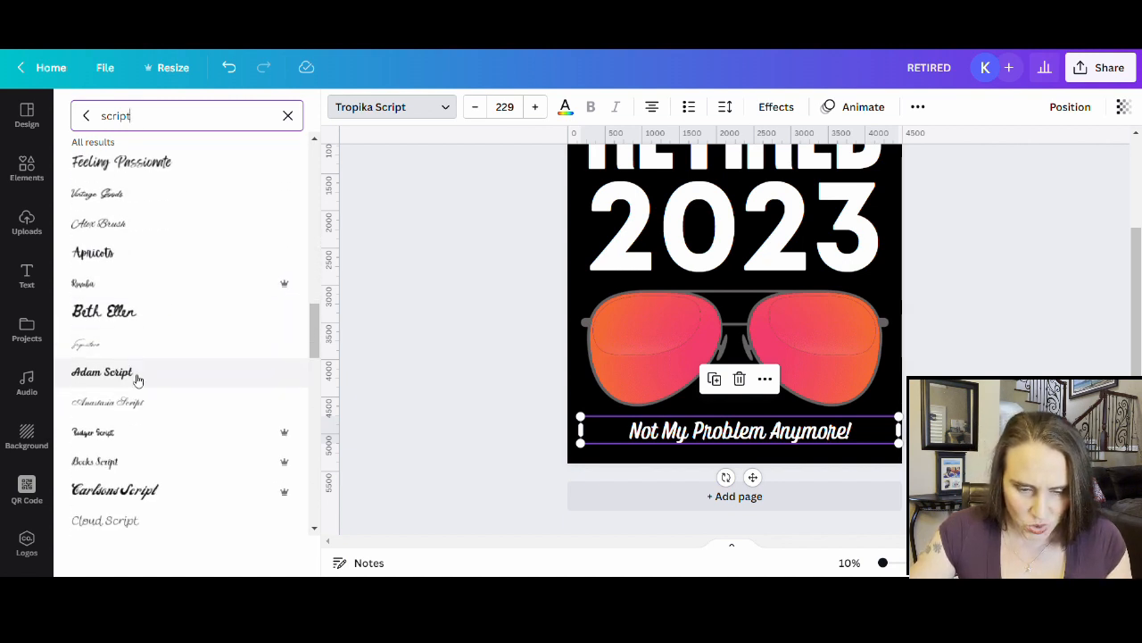
pyautogui.click(132, 379)
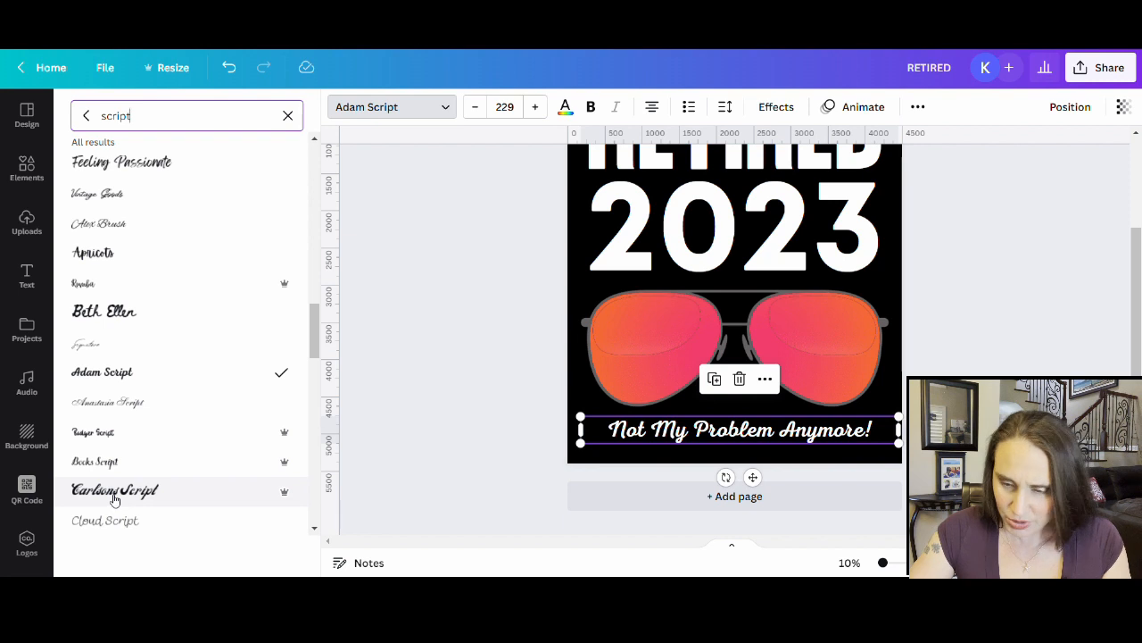
pyautogui.click(115, 498)
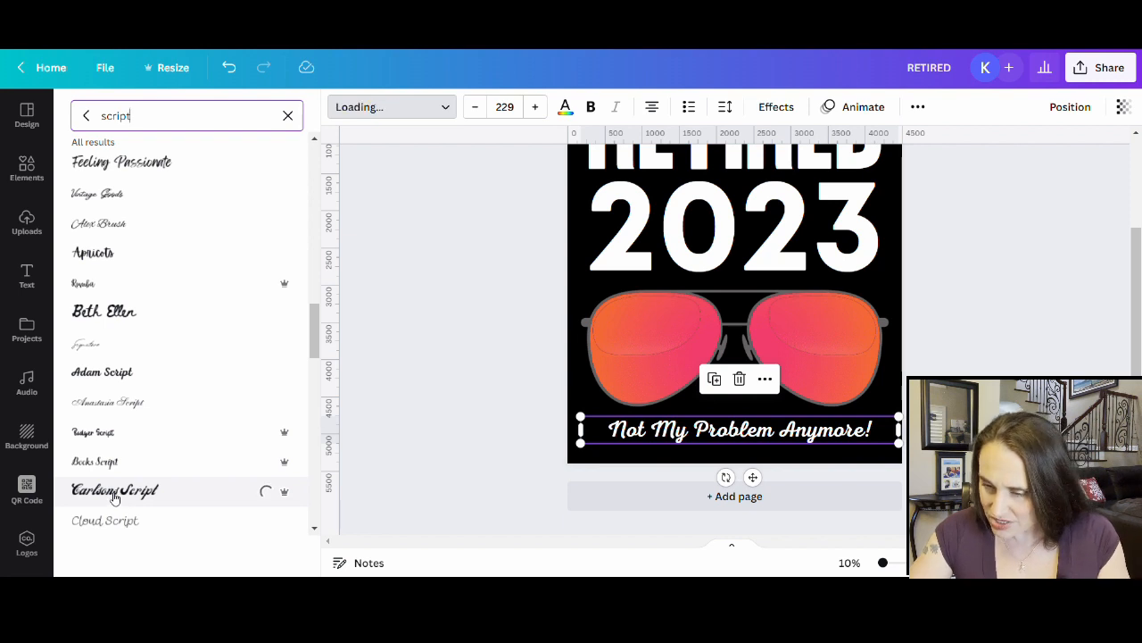
pyautogui.scroll(-3, 129, 455)
pyautogui.scroll(-2, 130, 455)
pyautogui.click(149, 390)
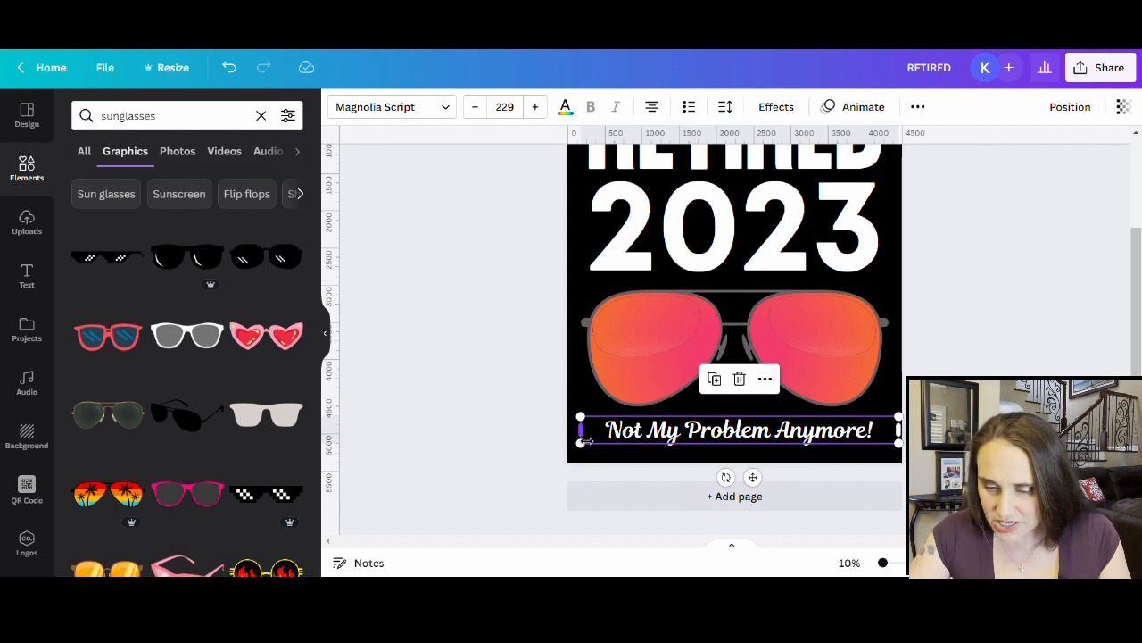
# - Enlarge the tagline to size 269 and centre it beneath the sunglasses, then review the design
pyautogui.moveTo(580, 431); pyautogui.dragTo(581, 464)
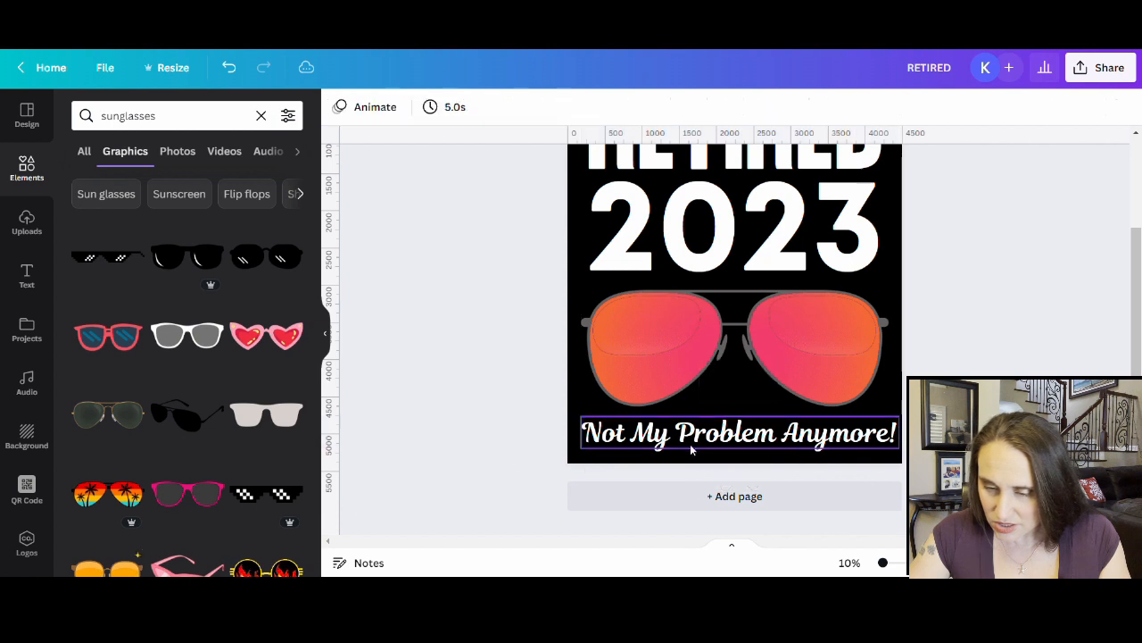
pyautogui.moveTo(778, 441); pyautogui.dragTo(780, 446)
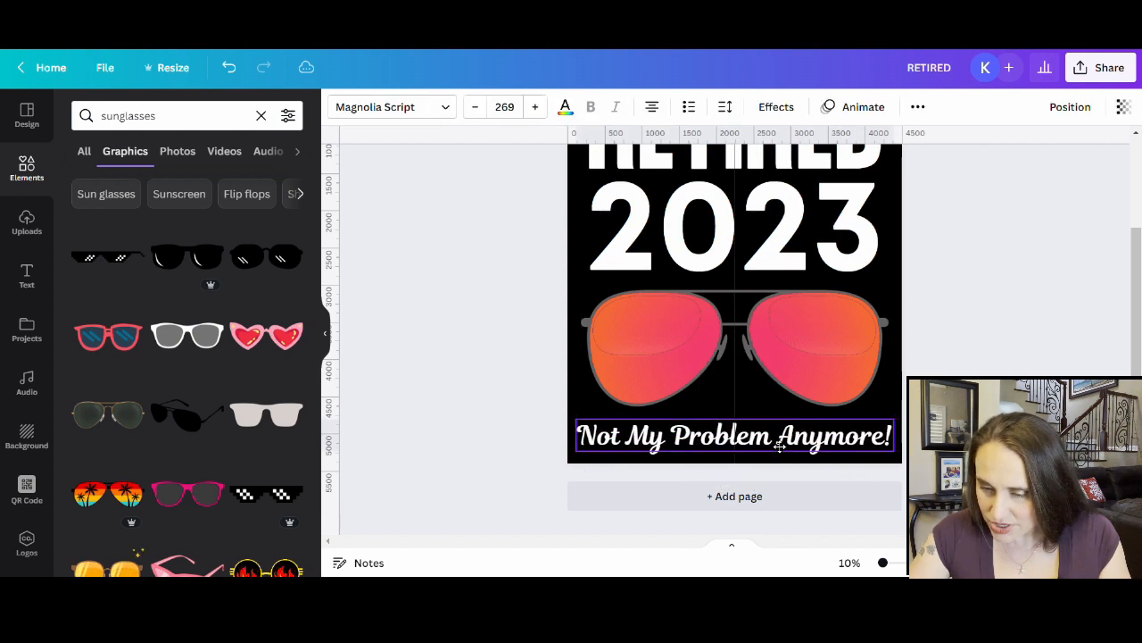
pyautogui.click(1033, 350)
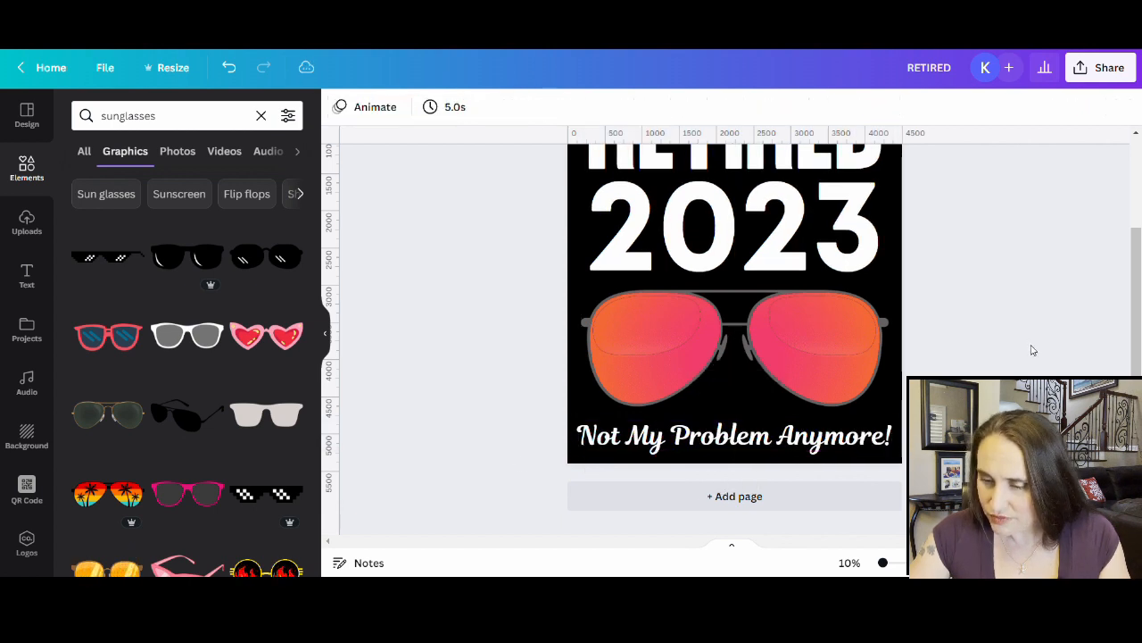
pyautogui.click(847, 373)
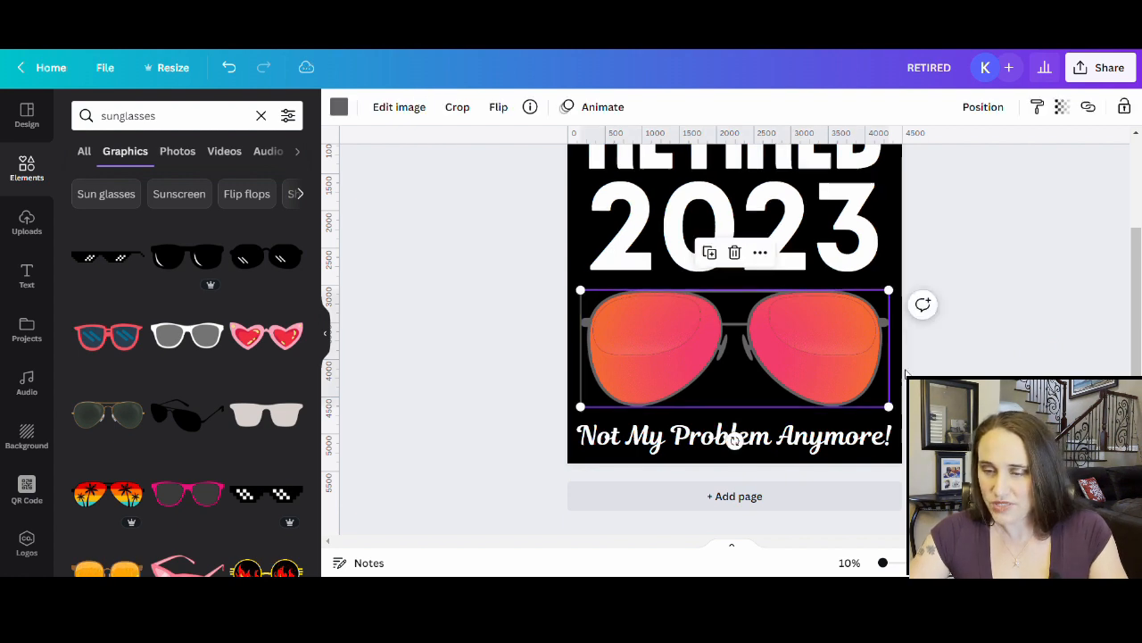
pyautogui.click(1012, 367)
pyautogui.scroll(3, 1011, 367)
pyautogui.scroll(-3, 1011, 367)
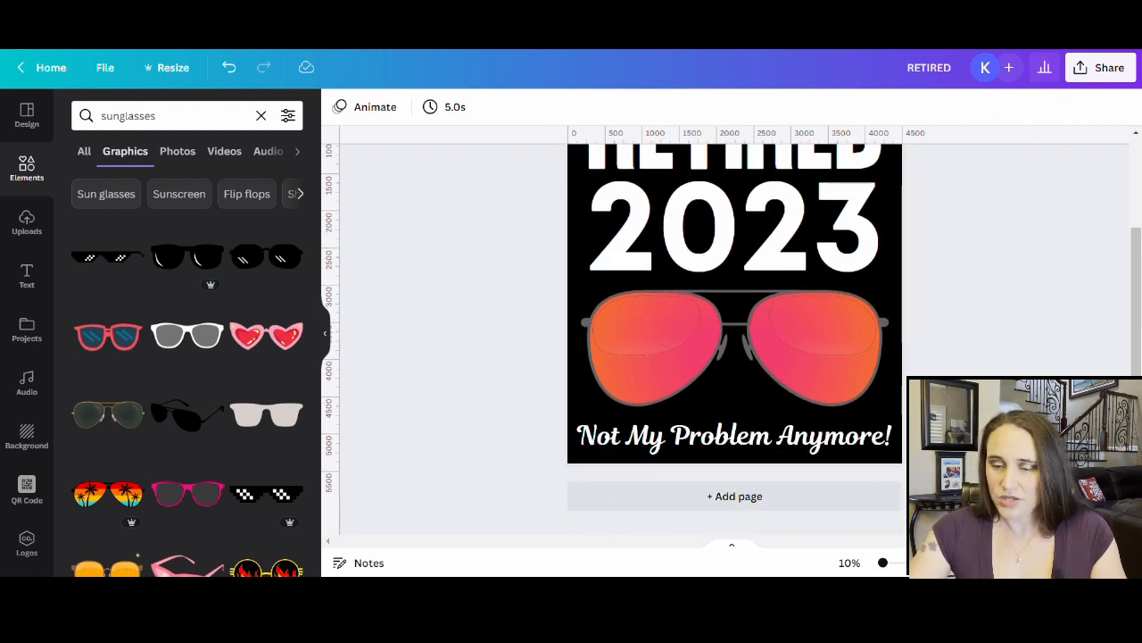
pyautogui.scroll(2, 948, 265)
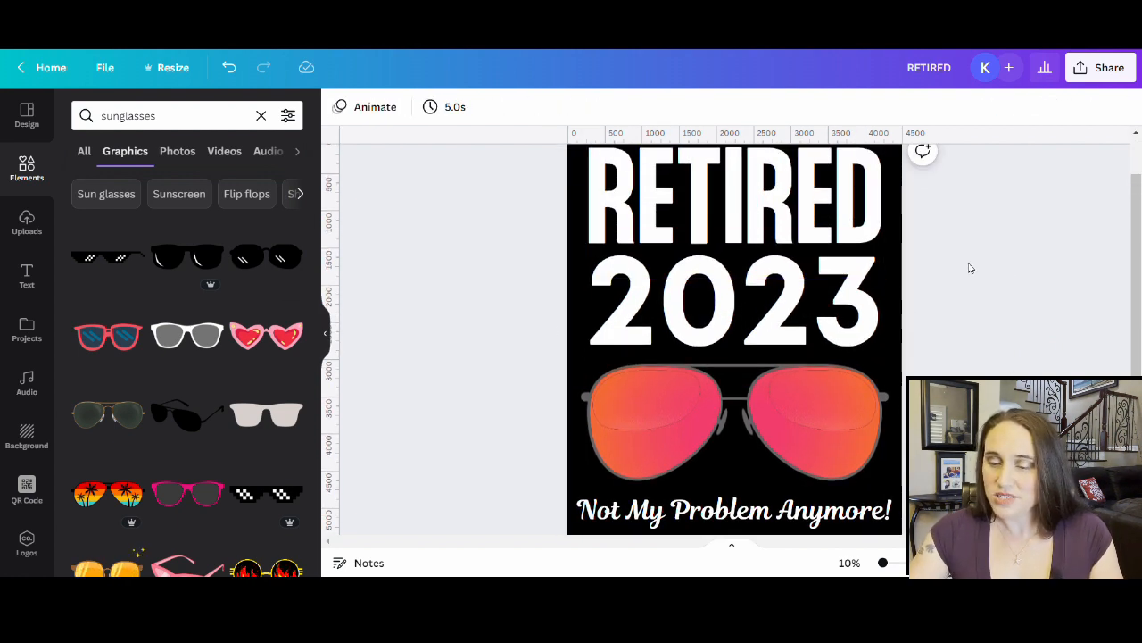
pyautogui.scroll(1, 947, 265)
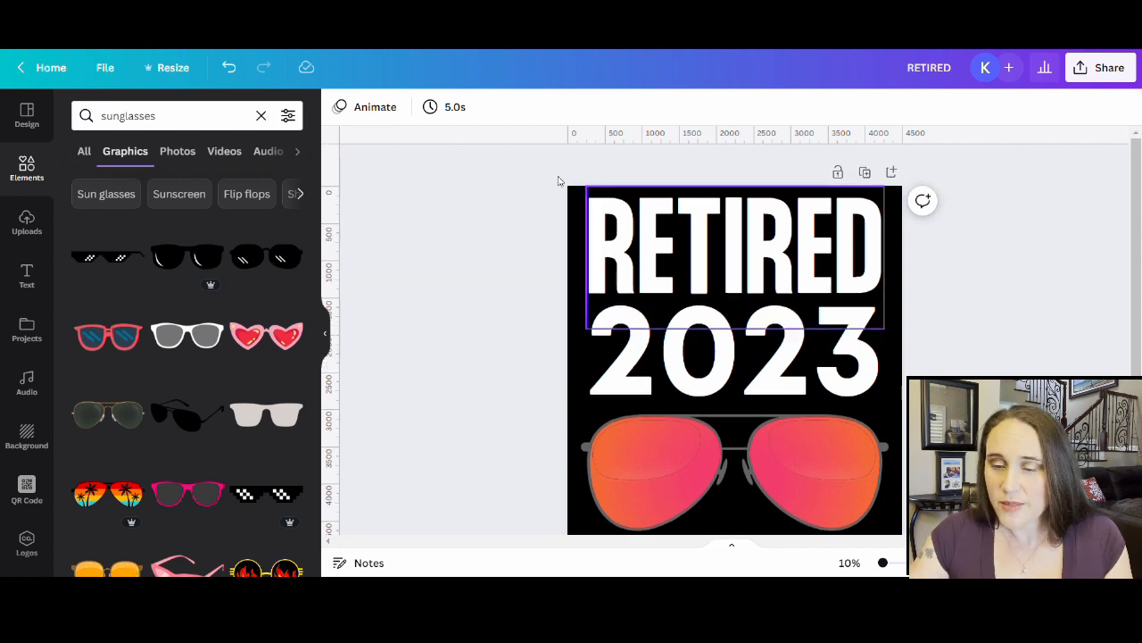
# - Apply the Hollow effect to the 2023 text with outline thickness 88
pyautogui.click(825, 360)
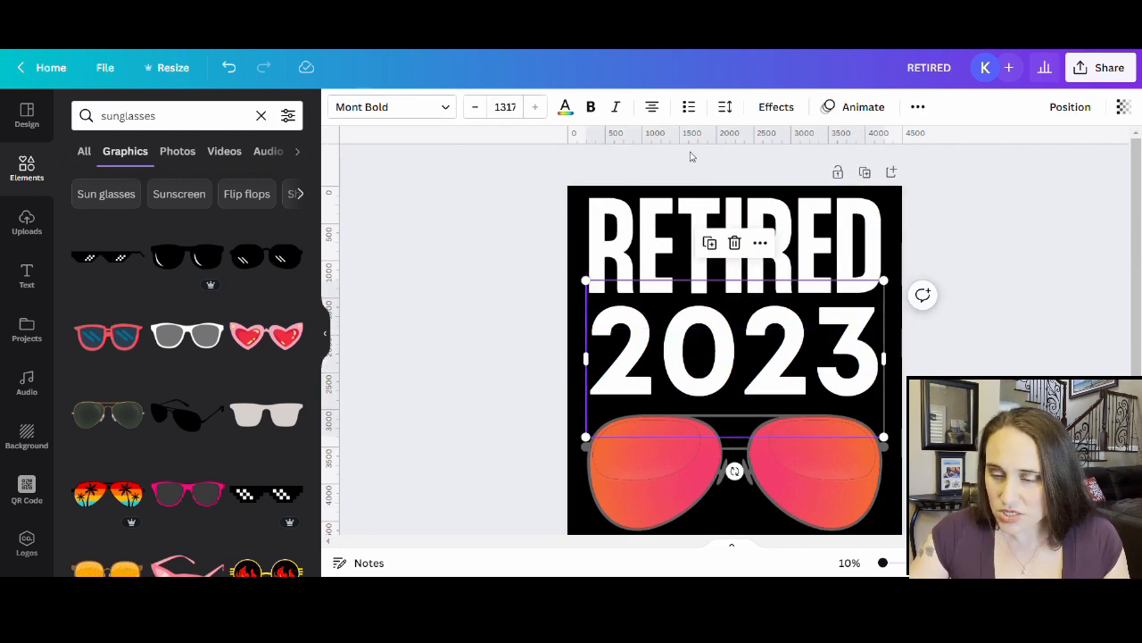
pyautogui.click(774, 107)
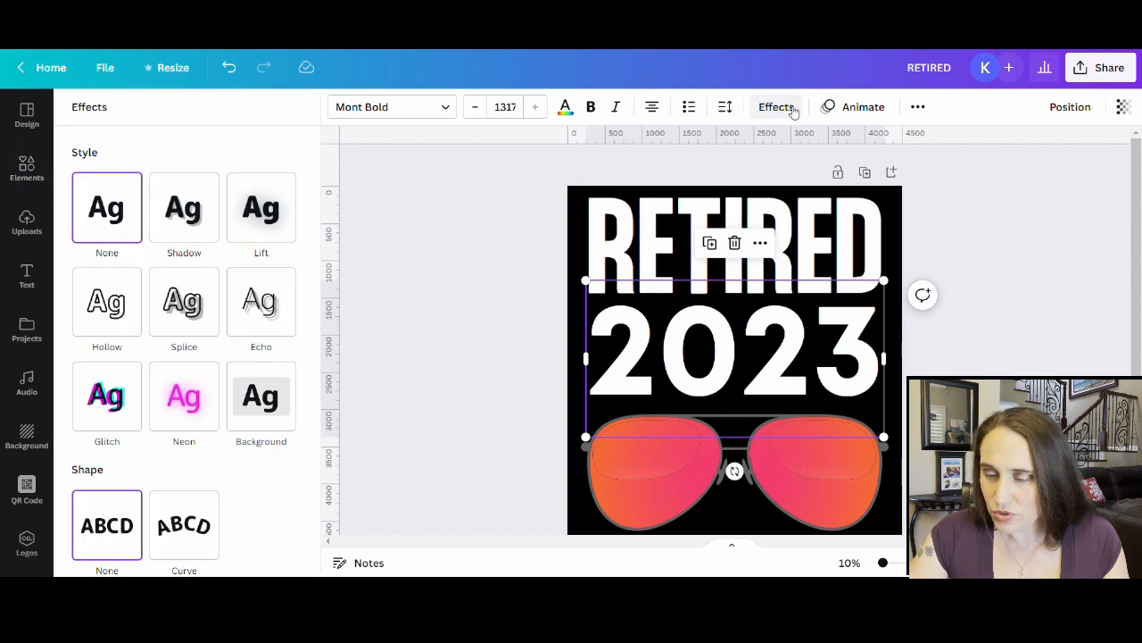
pyautogui.click(119, 291)
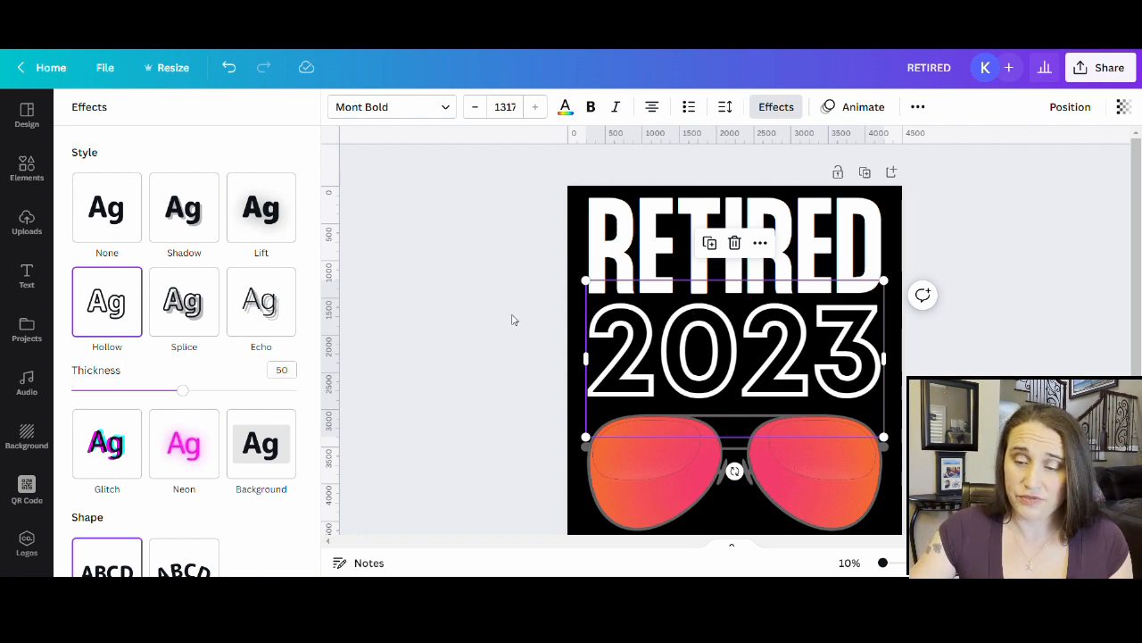
pyautogui.moveTo(184, 391); pyautogui.dragTo(273, 393)
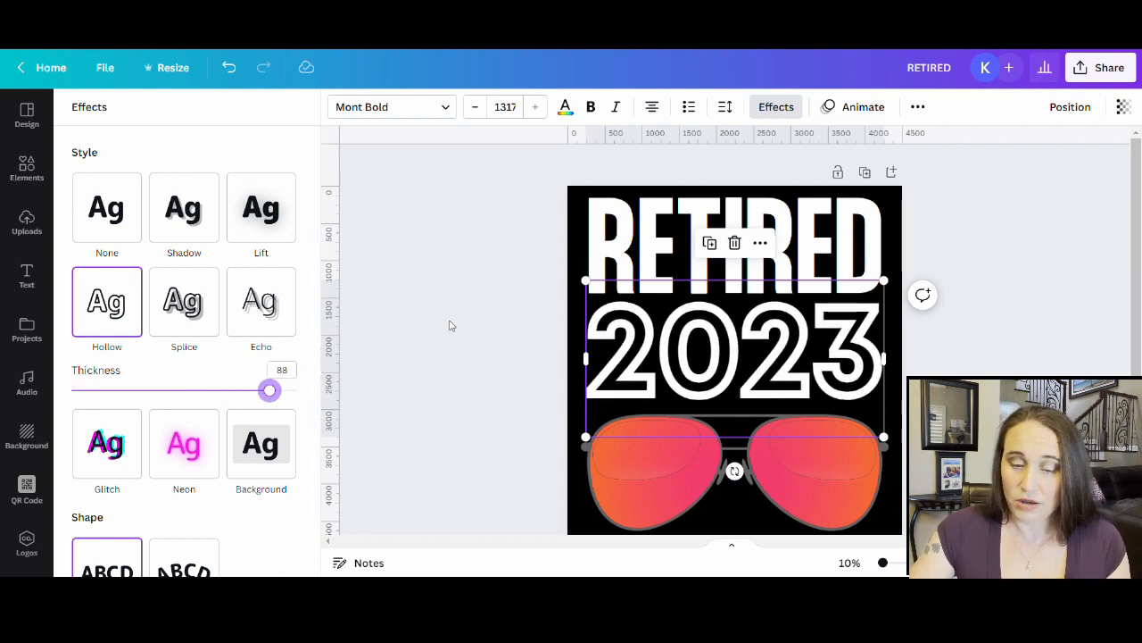
pyautogui.click(503, 316)
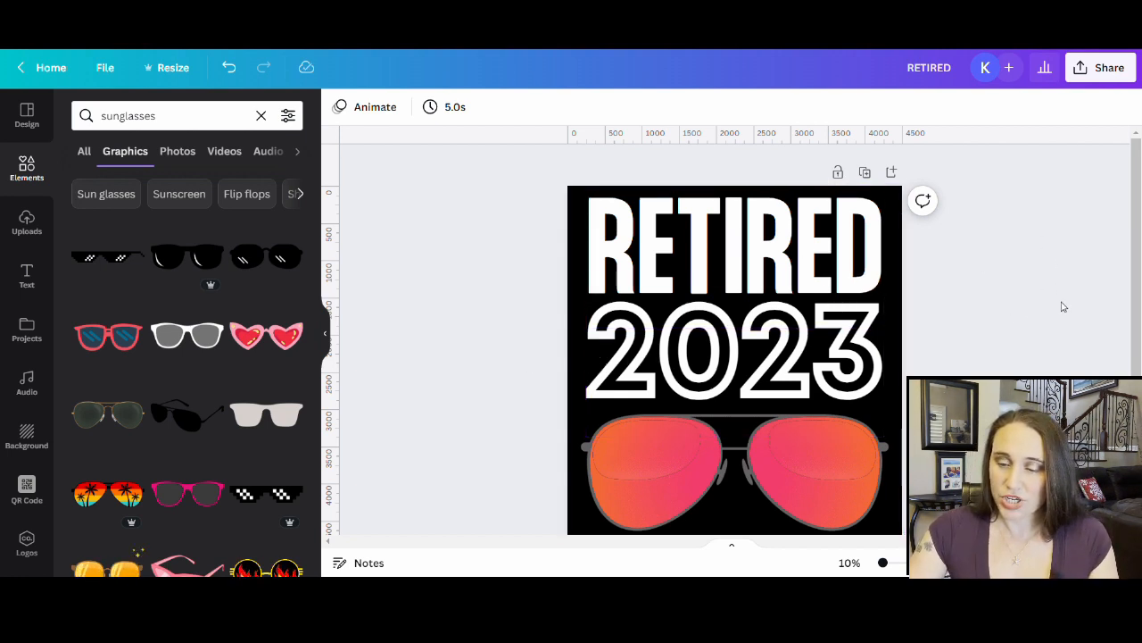
# - Rename the design to 'RETIRED 23 frame'
pyautogui.scroll(-1, 1026, 339)
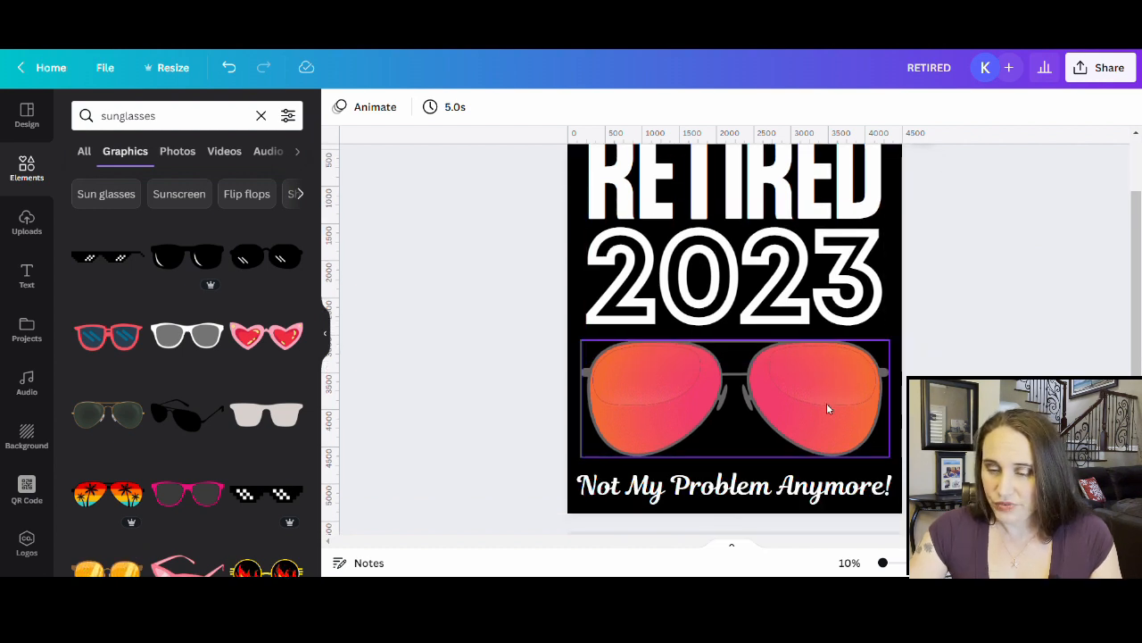
pyautogui.click(827, 409)
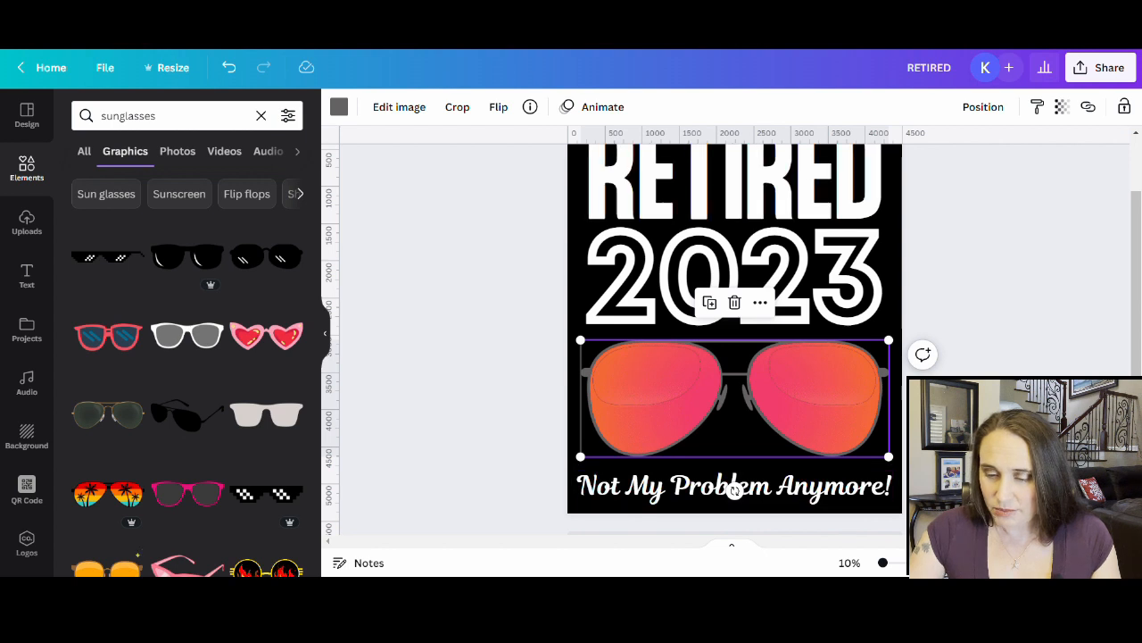
pyautogui.press('Escape')
pyautogui.scroll(2, 848, 357)
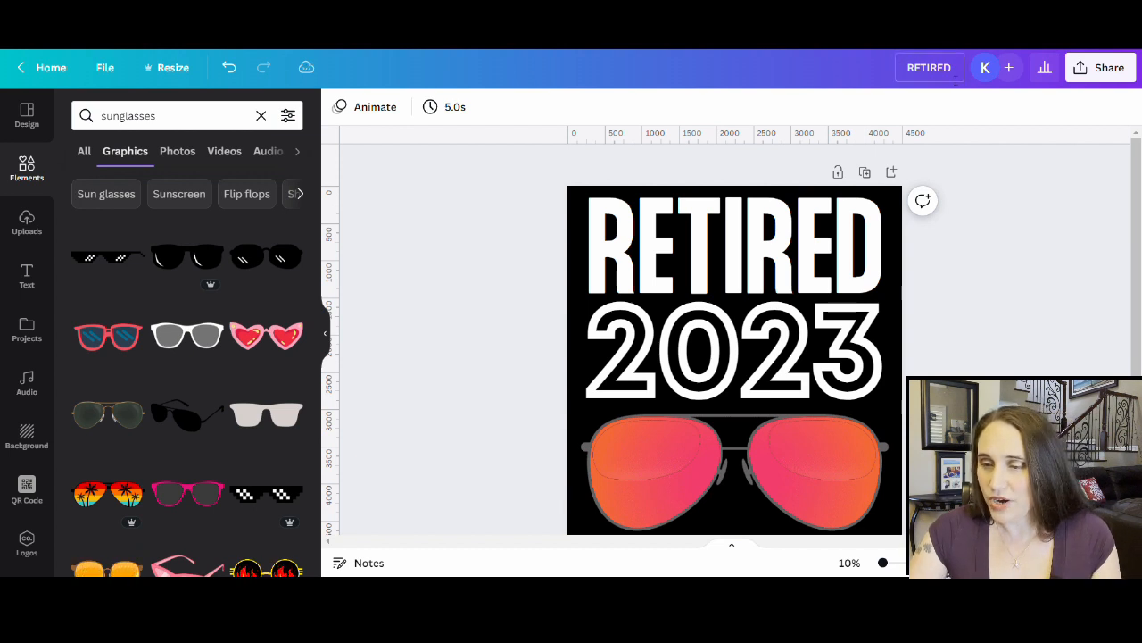
pyautogui.write('23')
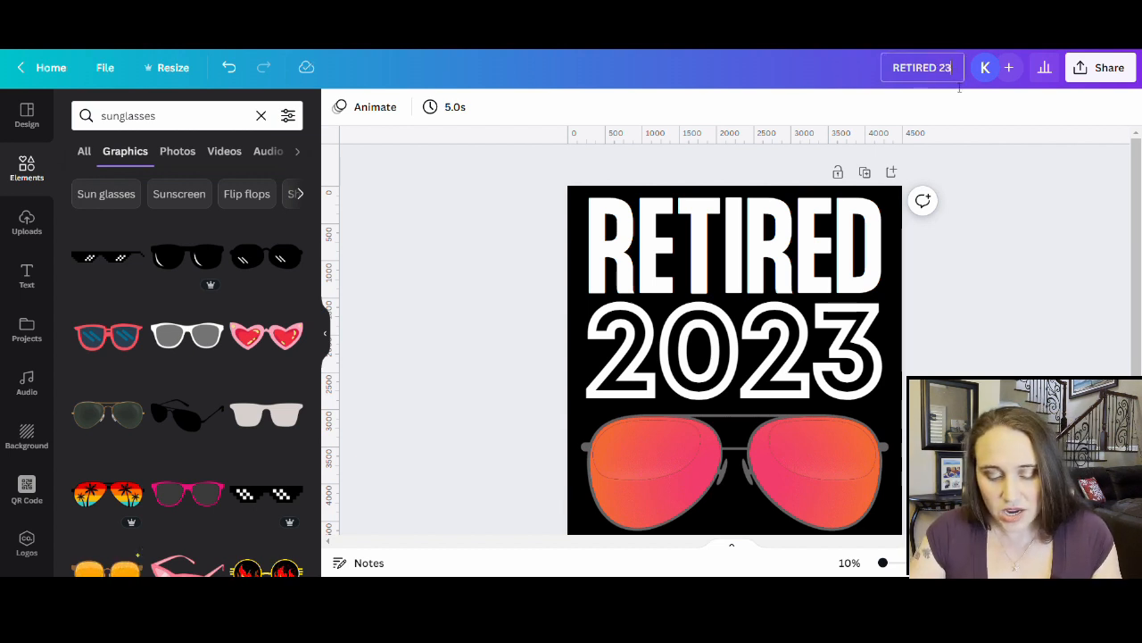
pyautogui.write(' frame')
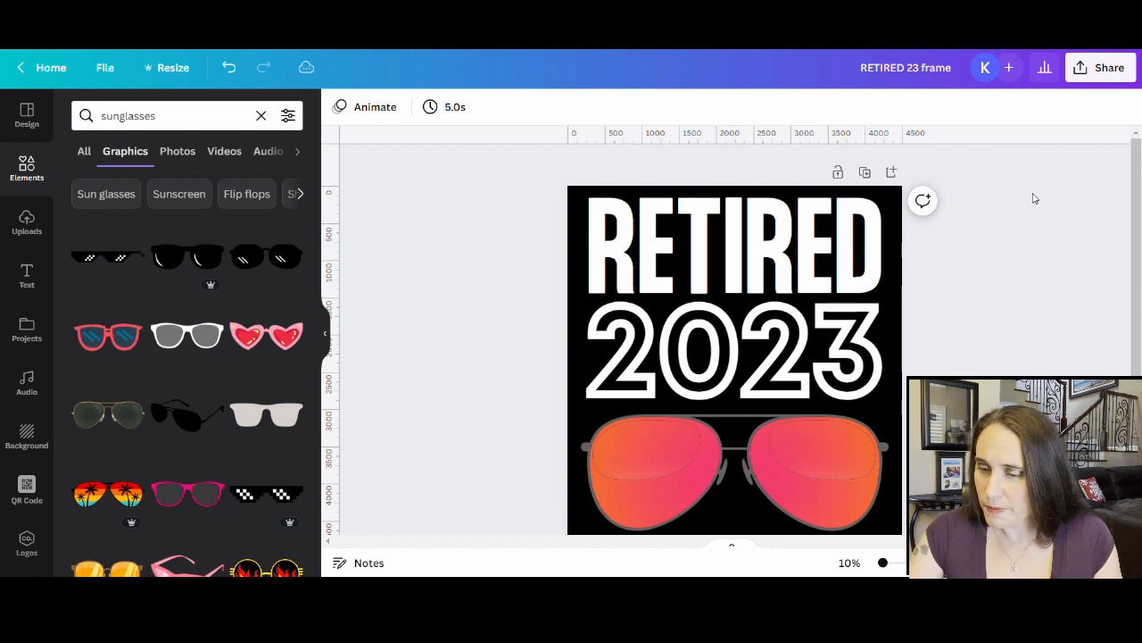
pyautogui.click(1102, 68)
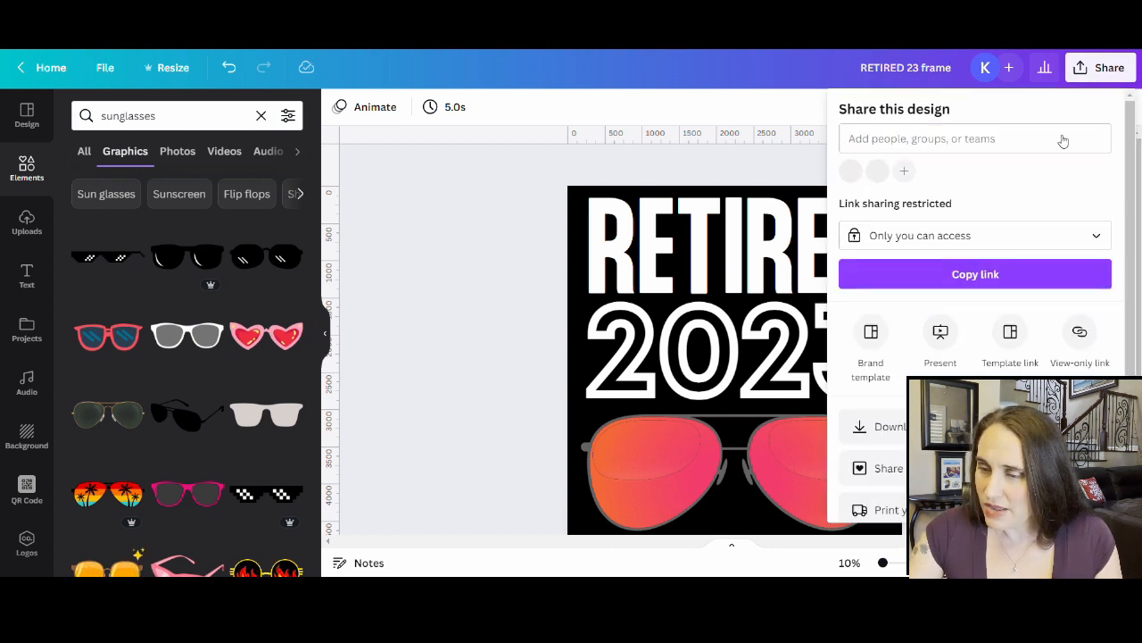
# - Download the design as a PNG with transparent background and dismiss the completed notice
pyautogui.click(883, 427)
pyautogui.click(934, 263)
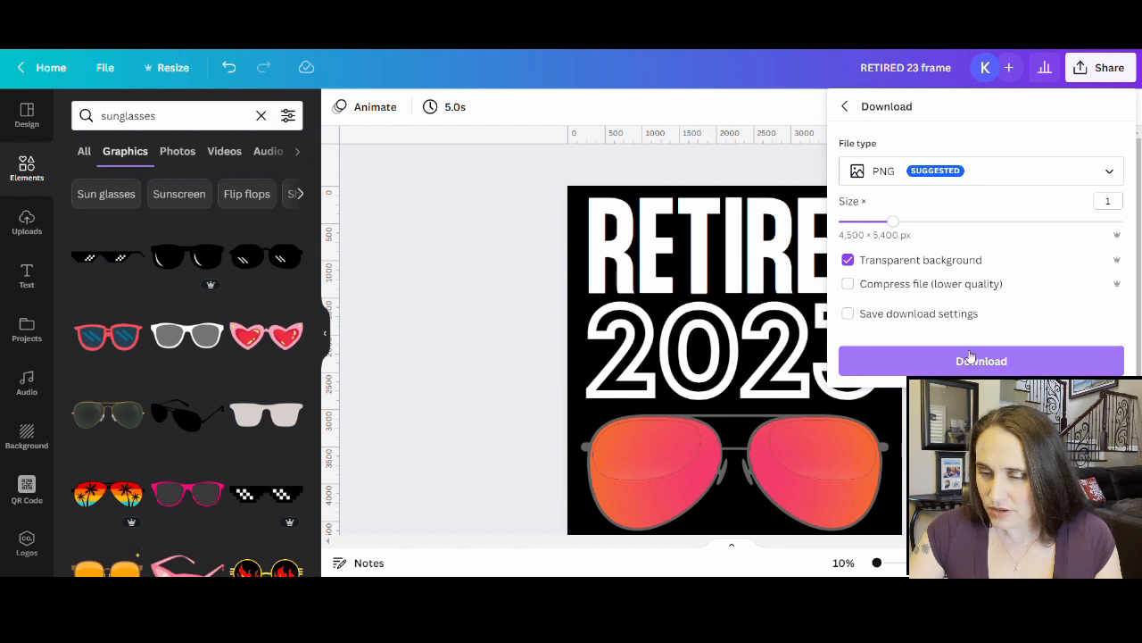
pyautogui.click(995, 361)
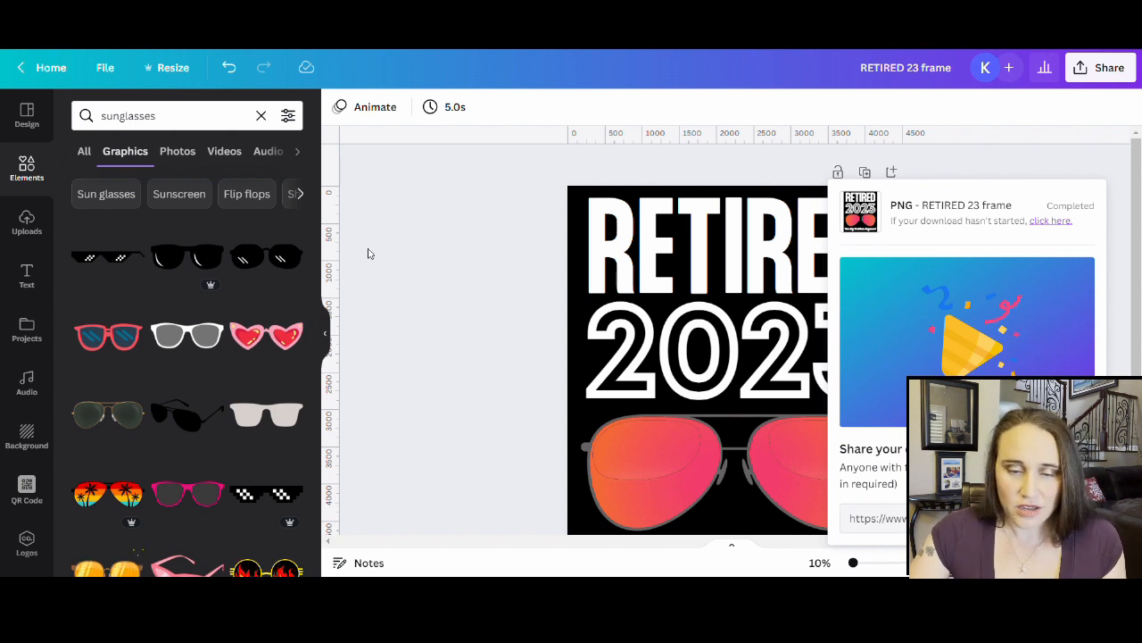
pyautogui.click(457, 257)
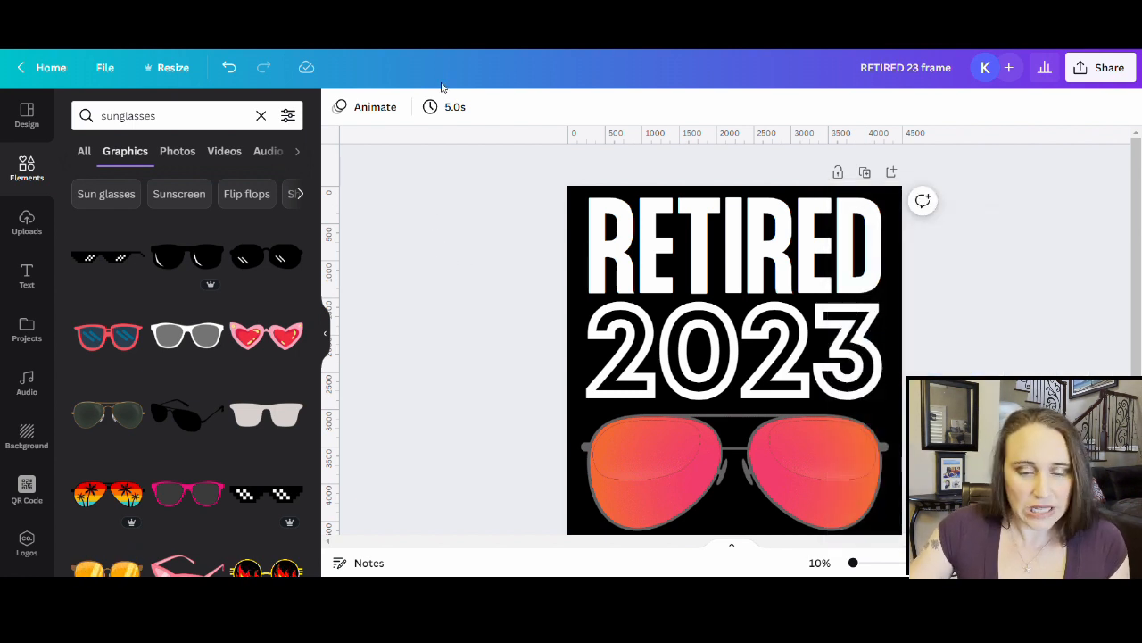
# - Search the elements library for 'gradient' graphics
pyautogui.click(184, 118)
pyautogui.write('gradient')
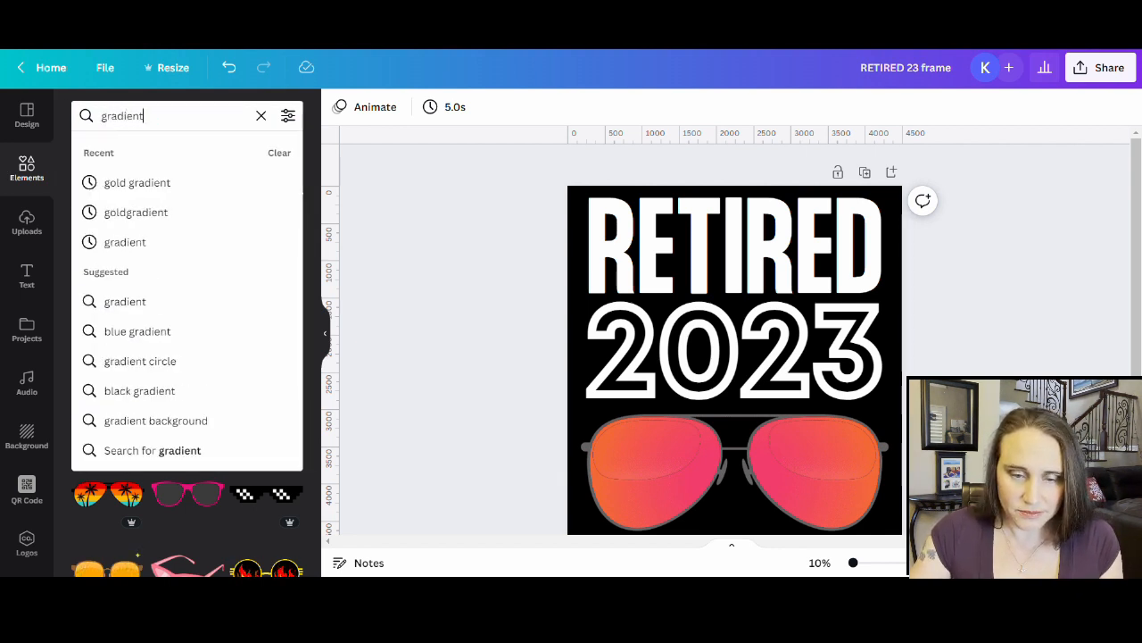
pyautogui.press('Return')
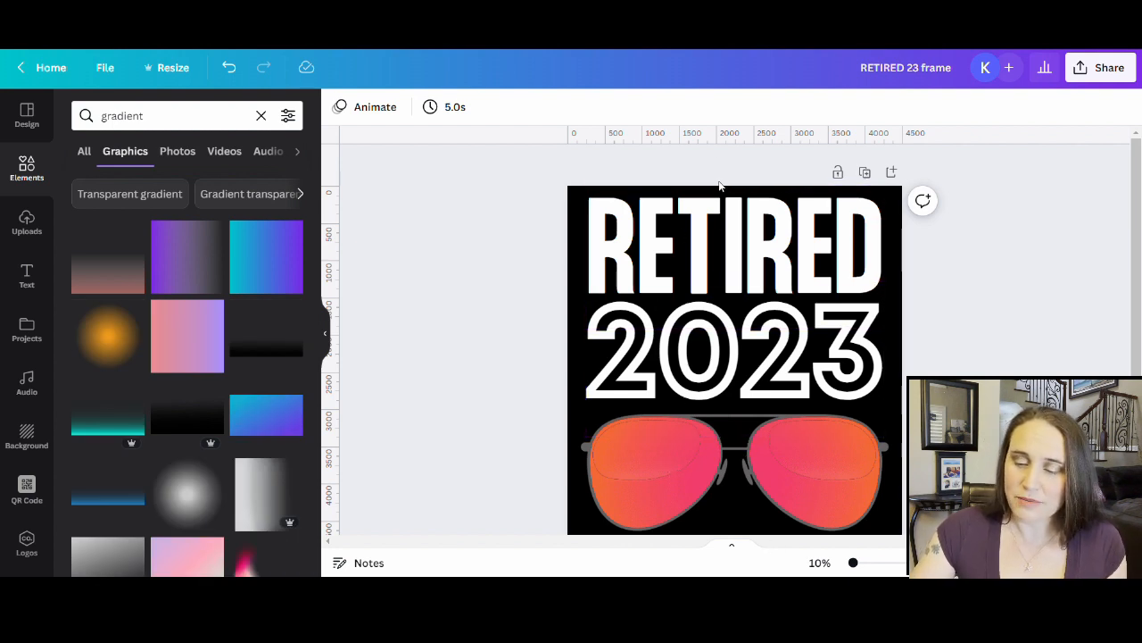
pyautogui.click(844, 496)
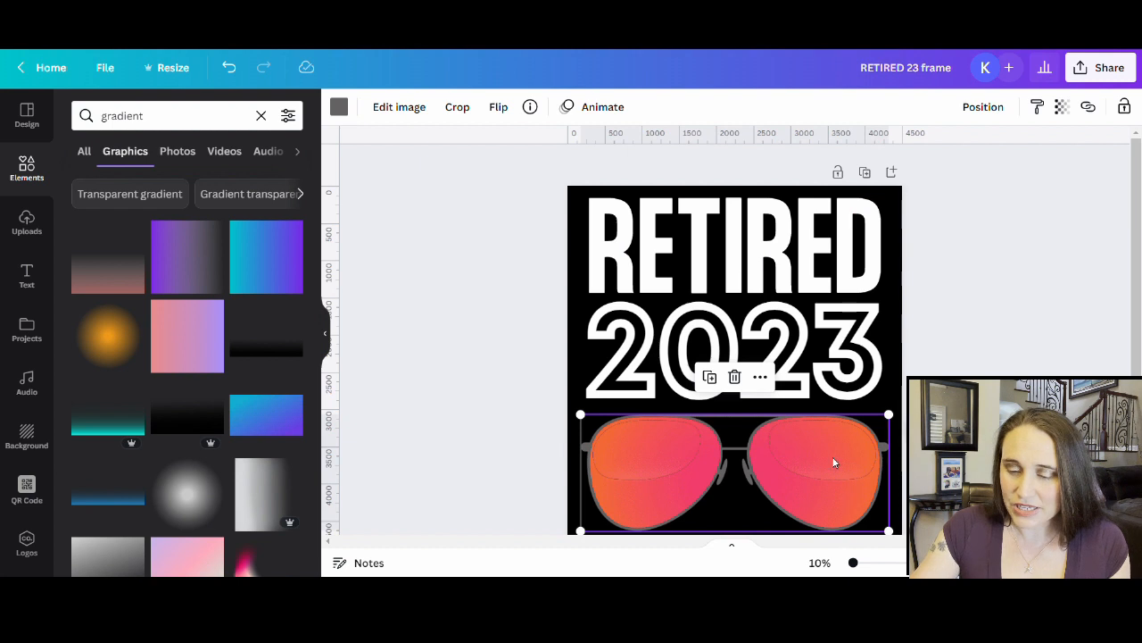
# - Scroll through the gradient graphics results
pyautogui.scroll(-3, 692, 496)
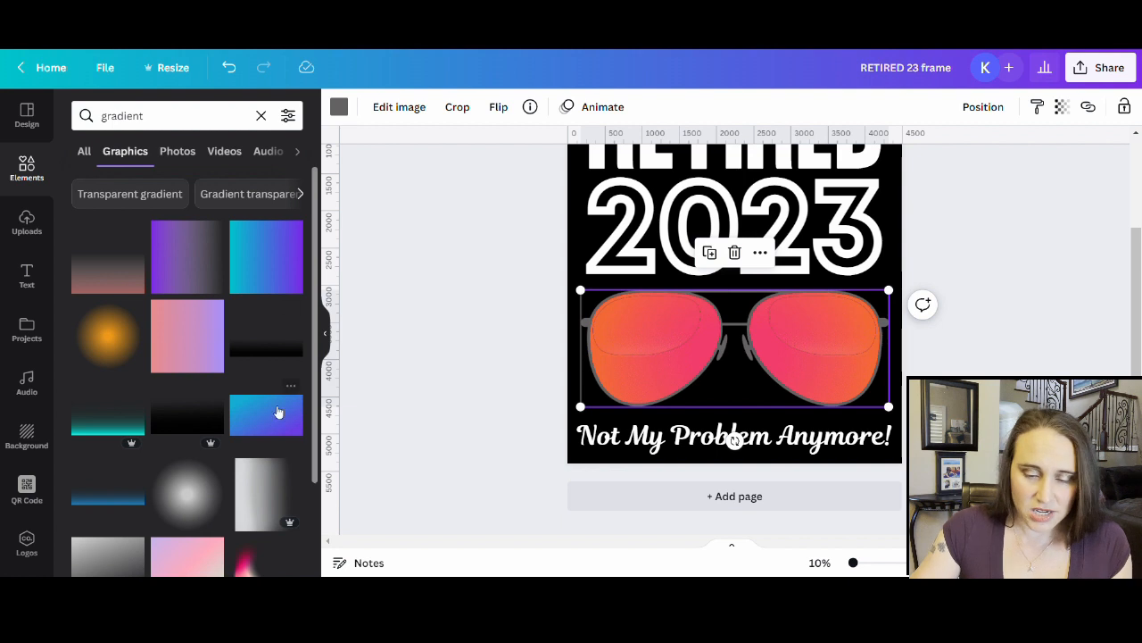
pyautogui.scroll(-1, 190, 368)
pyautogui.scroll(-5, 174, 357)
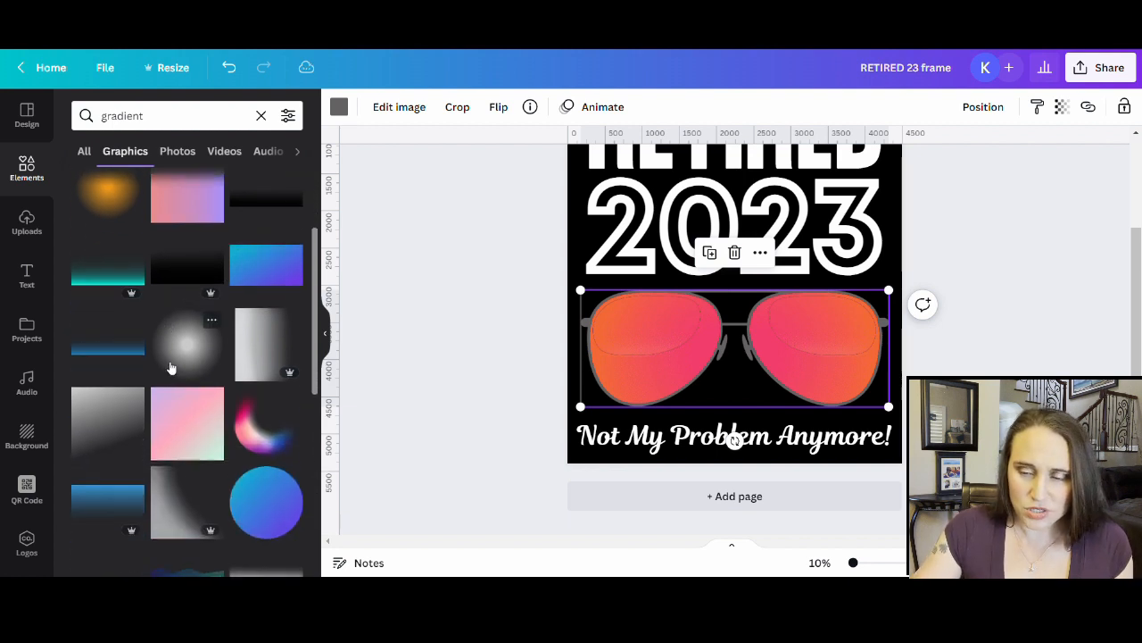
pyautogui.scroll(-1, 166, 348)
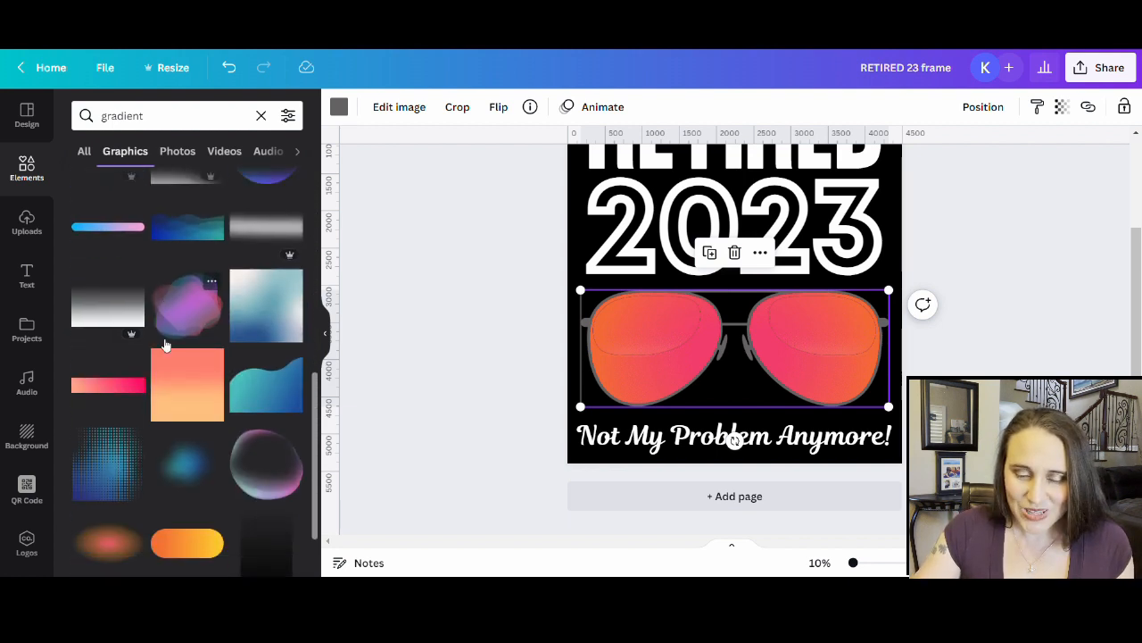
pyautogui.scroll(-4, 172, 377)
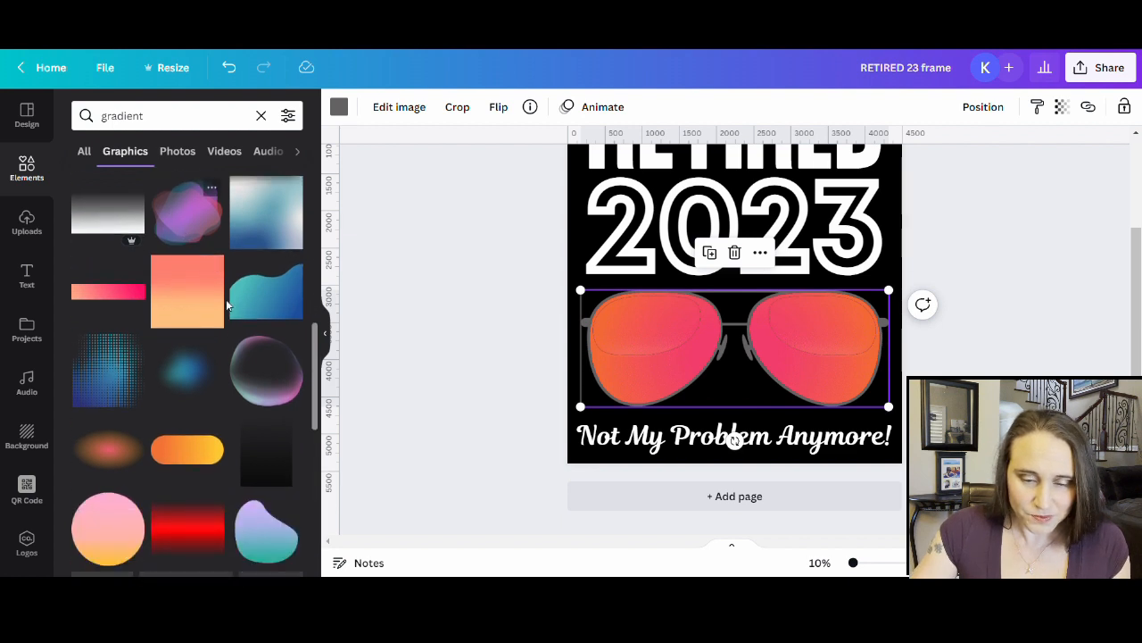
pyautogui.scroll(-3, 140, 229)
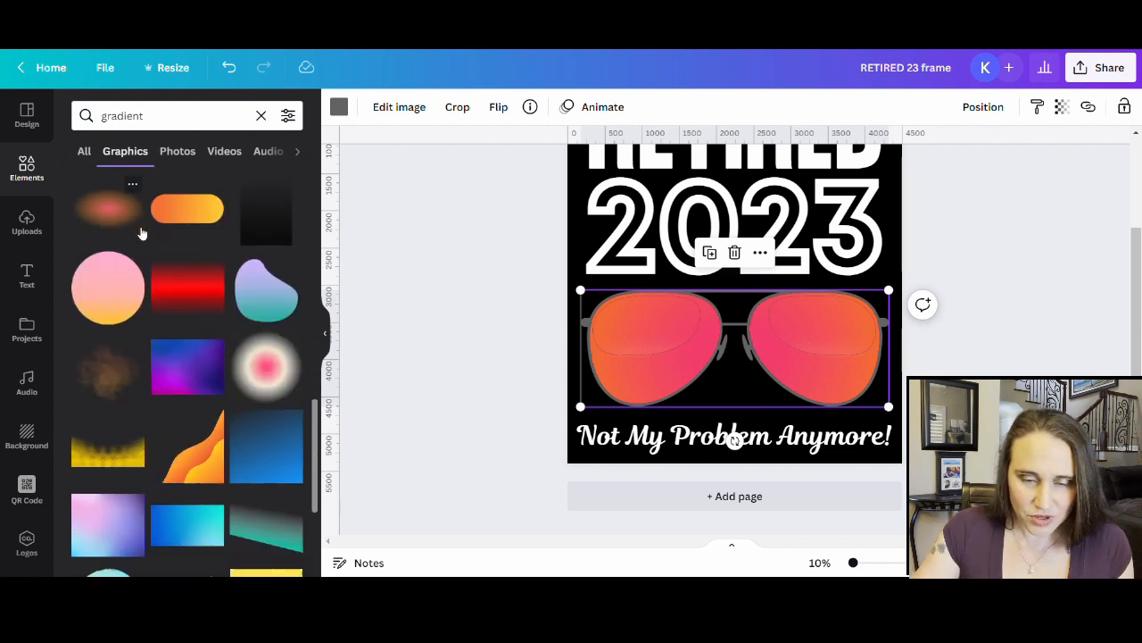
pyautogui.scroll(-4, 241, 307)
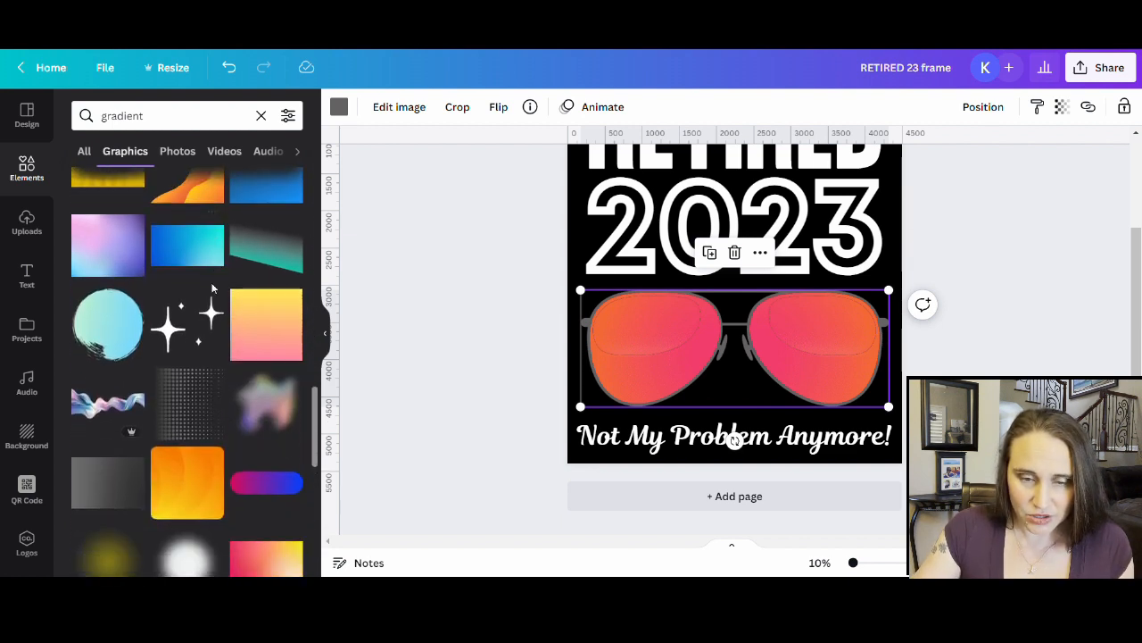
pyautogui.scroll(-3, 230, 332)
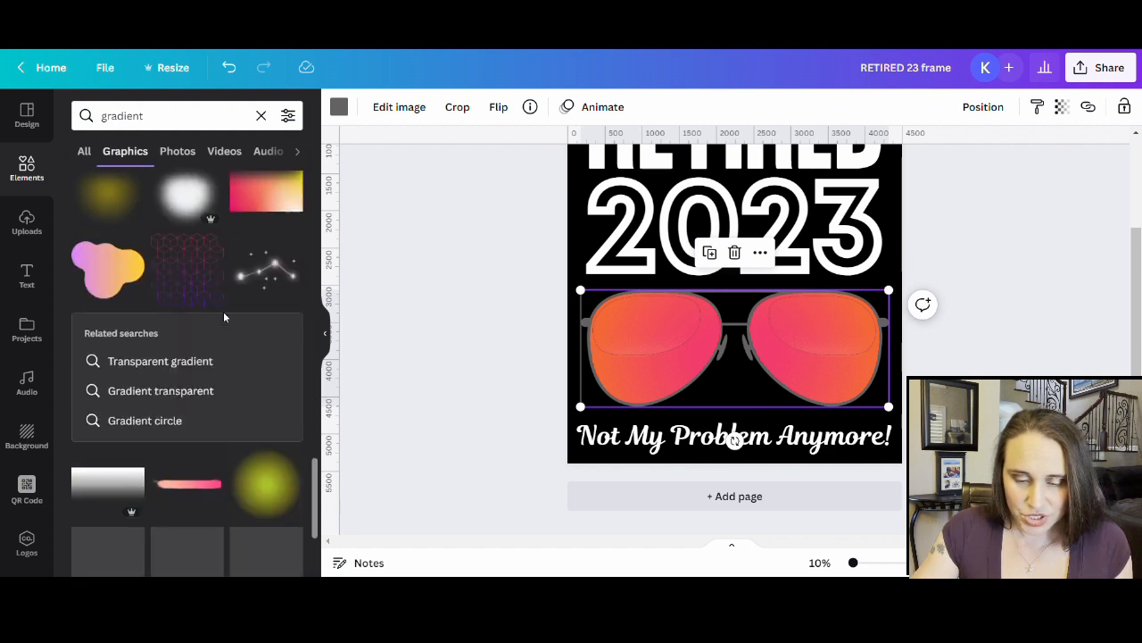
pyautogui.scroll(-5, 213, 287)
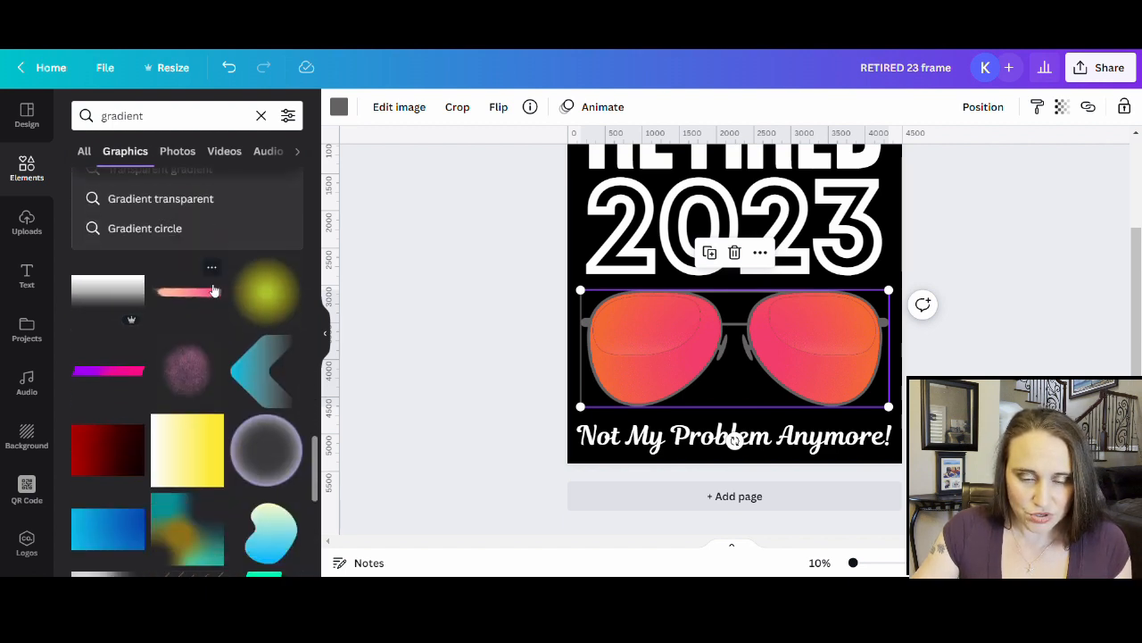
pyautogui.scroll(-5, 223, 294)
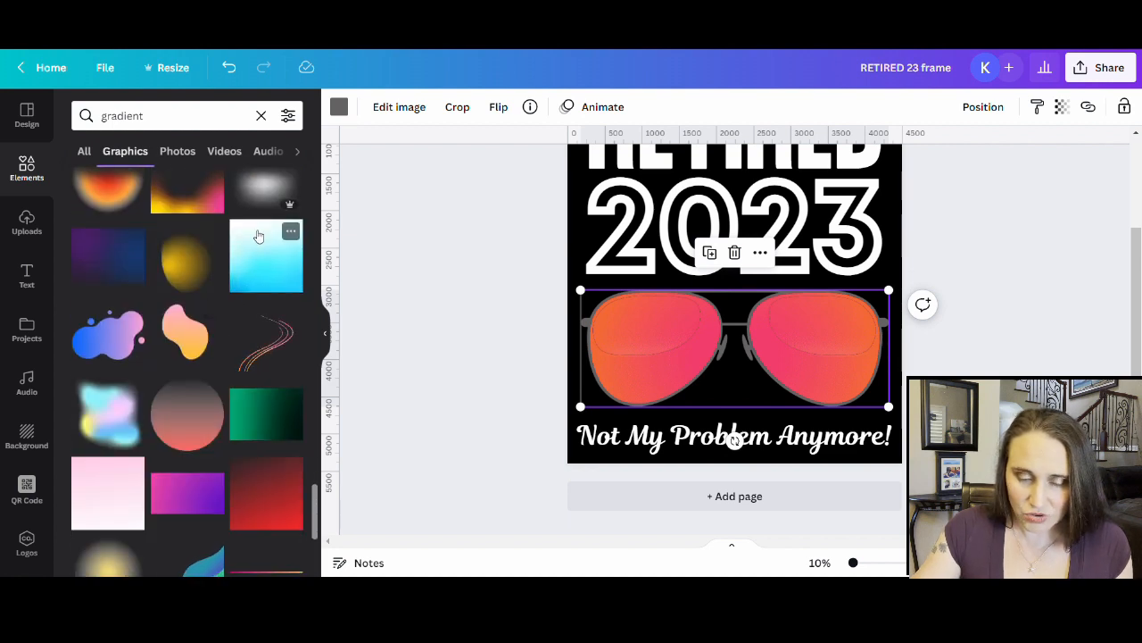
pyautogui.scroll(-2, 252, 278)
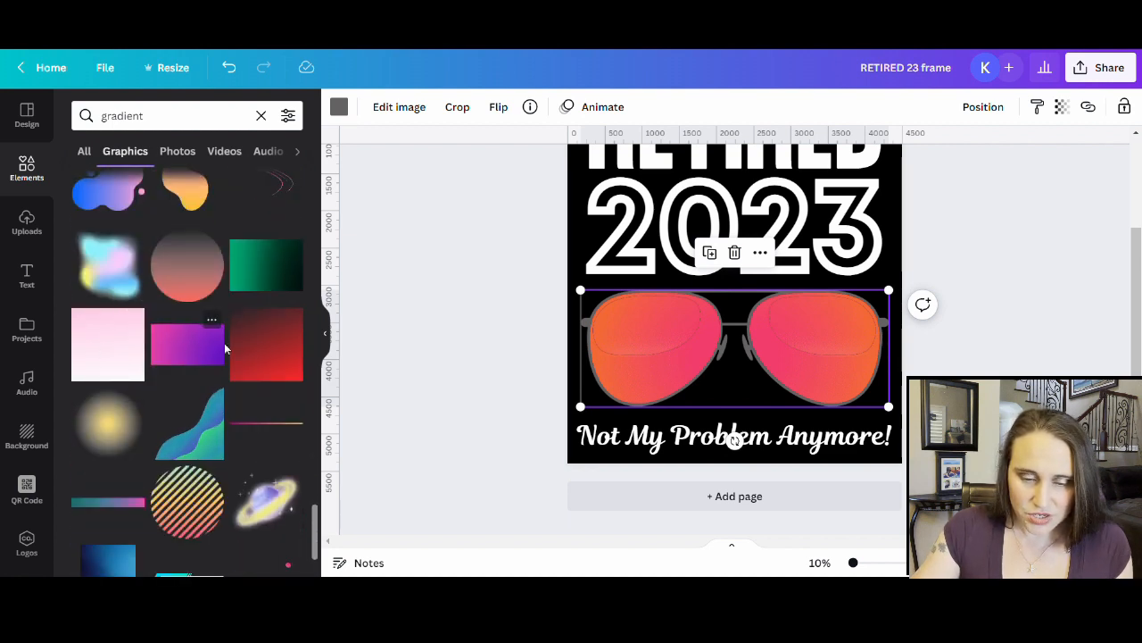
pyautogui.scroll(-7, 135, 310)
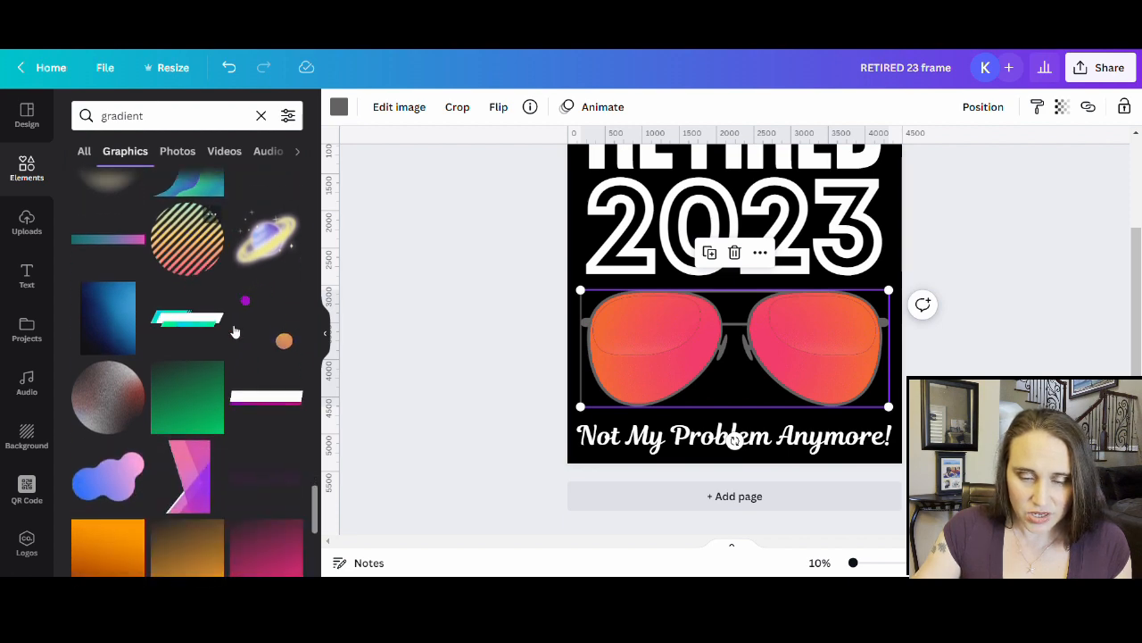
pyautogui.scroll(-4, 199, 441)
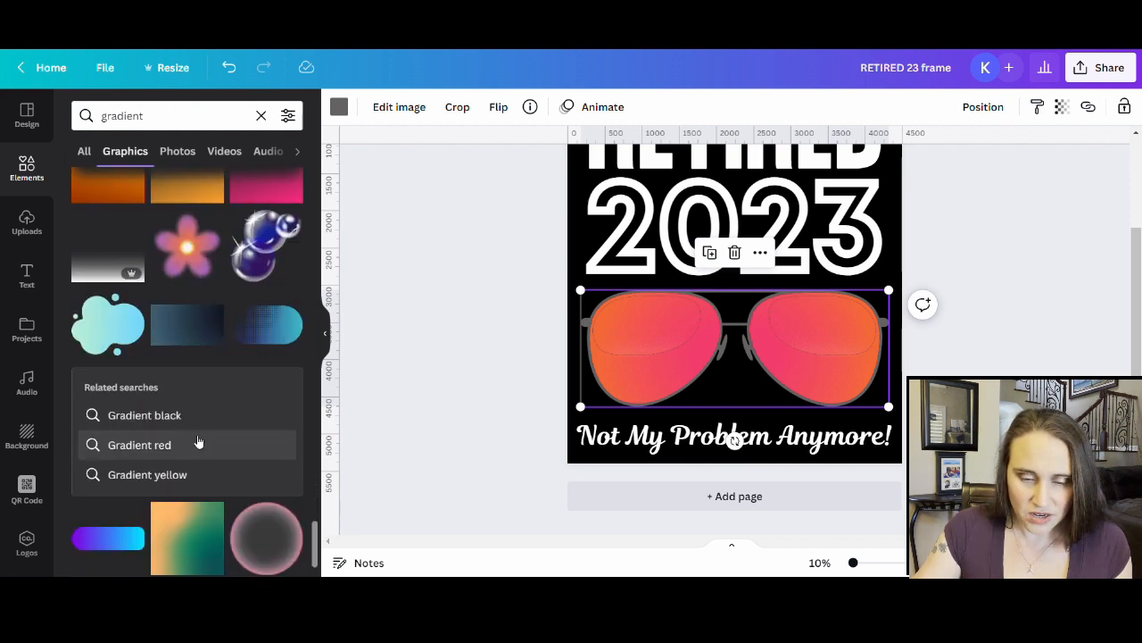
pyautogui.scroll(-4, 181, 330)
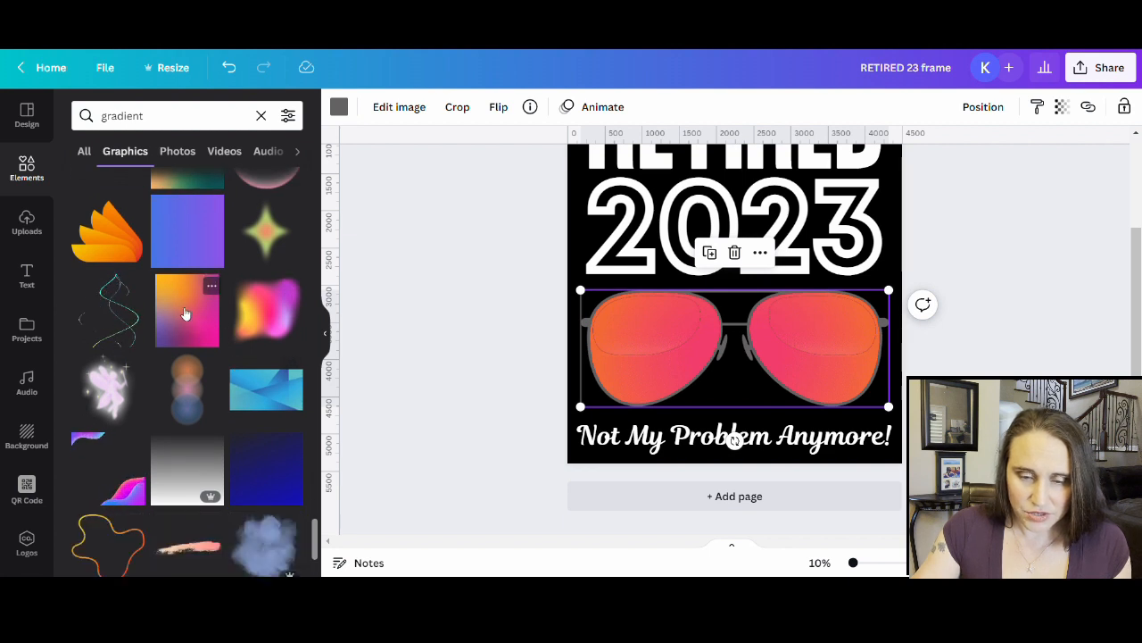
pyautogui.scroll(-5, 199, 339)
pyautogui.scroll(-2, 273, 369)
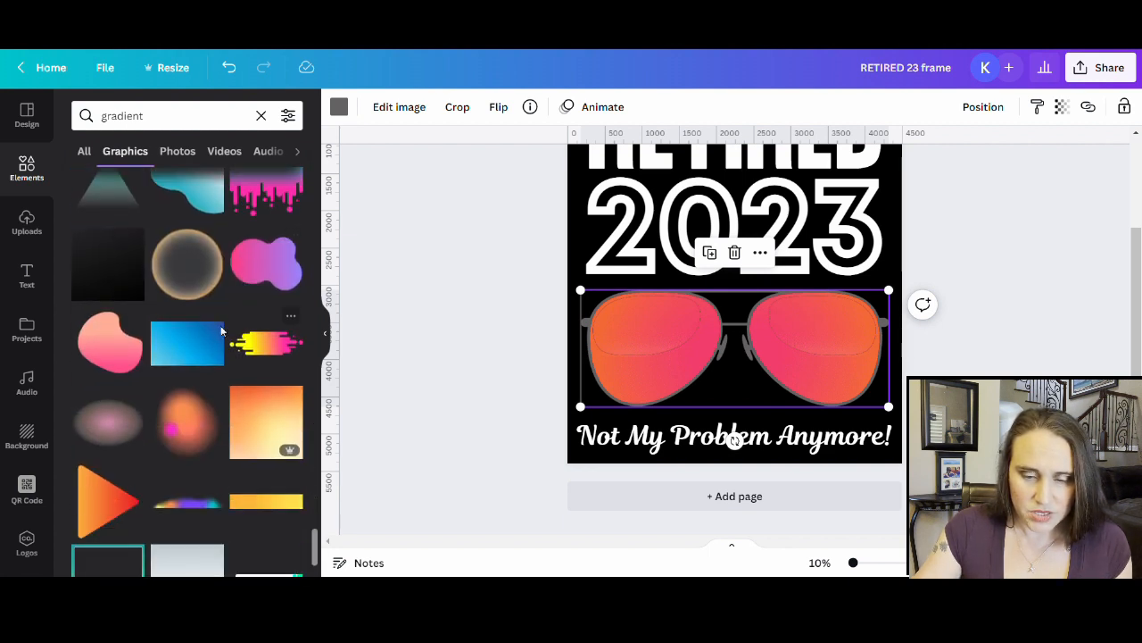
pyautogui.scroll(-3, 228, 330)
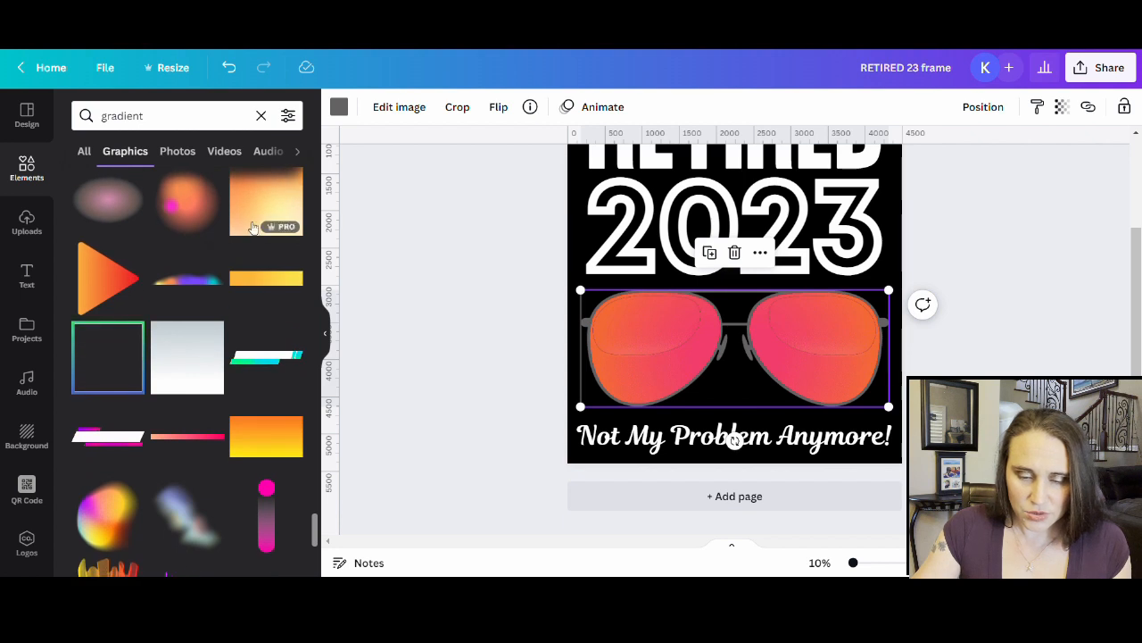
pyautogui.scroll(-1, 259, 357)
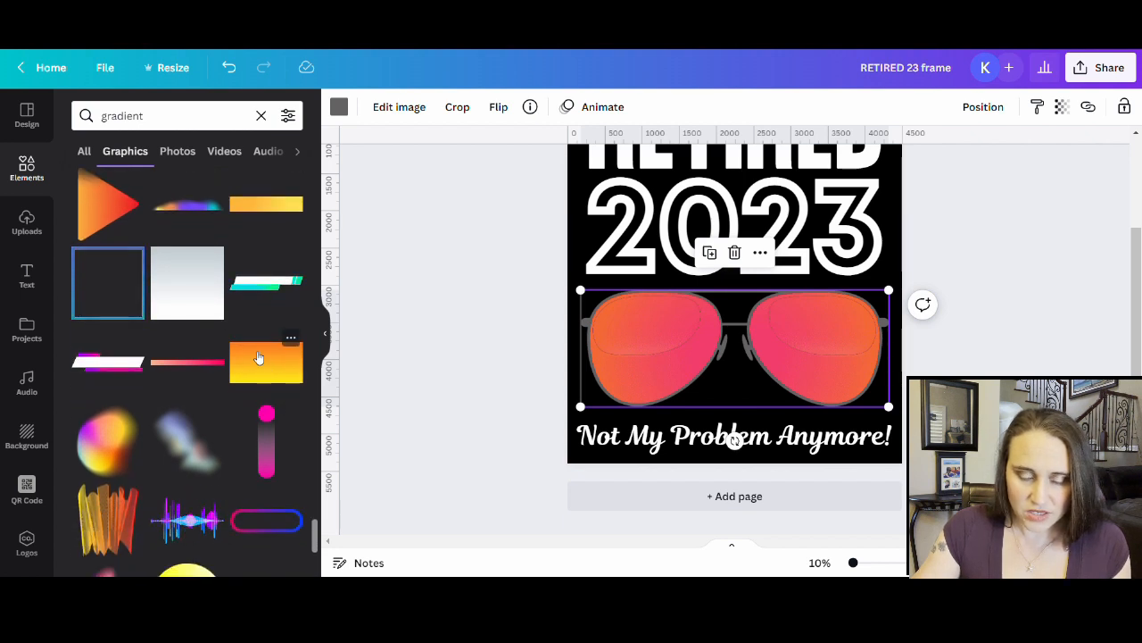
pyautogui.scroll(-4, 221, 420)
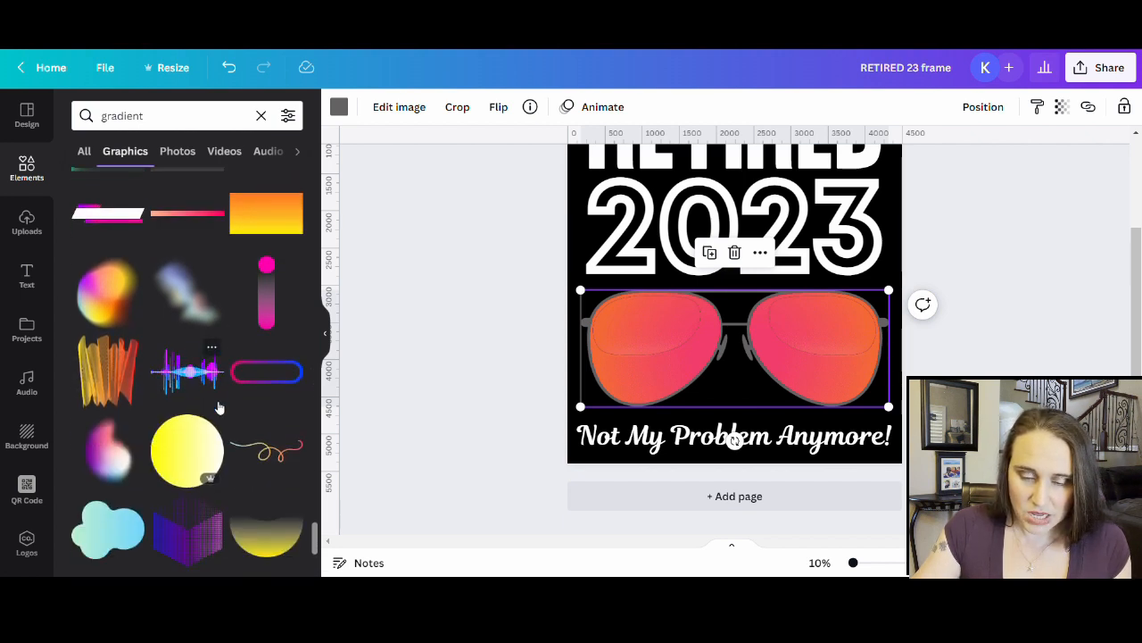
pyautogui.scroll(-2, 209, 431)
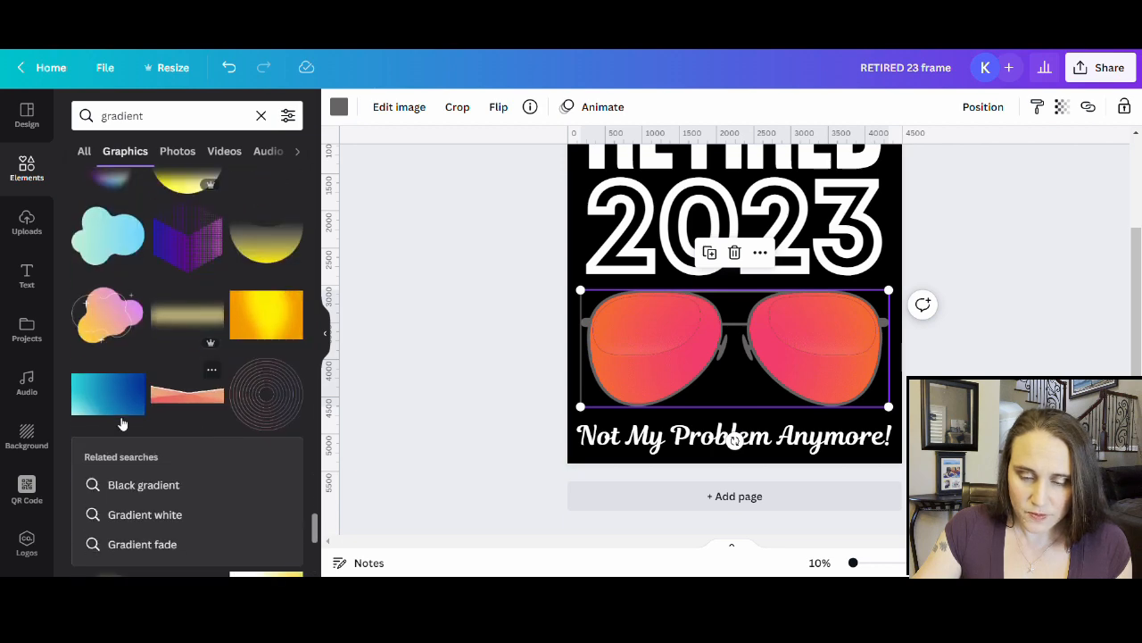
pyautogui.scroll(-3, 179, 393)
pyautogui.scroll(-2, 184, 435)
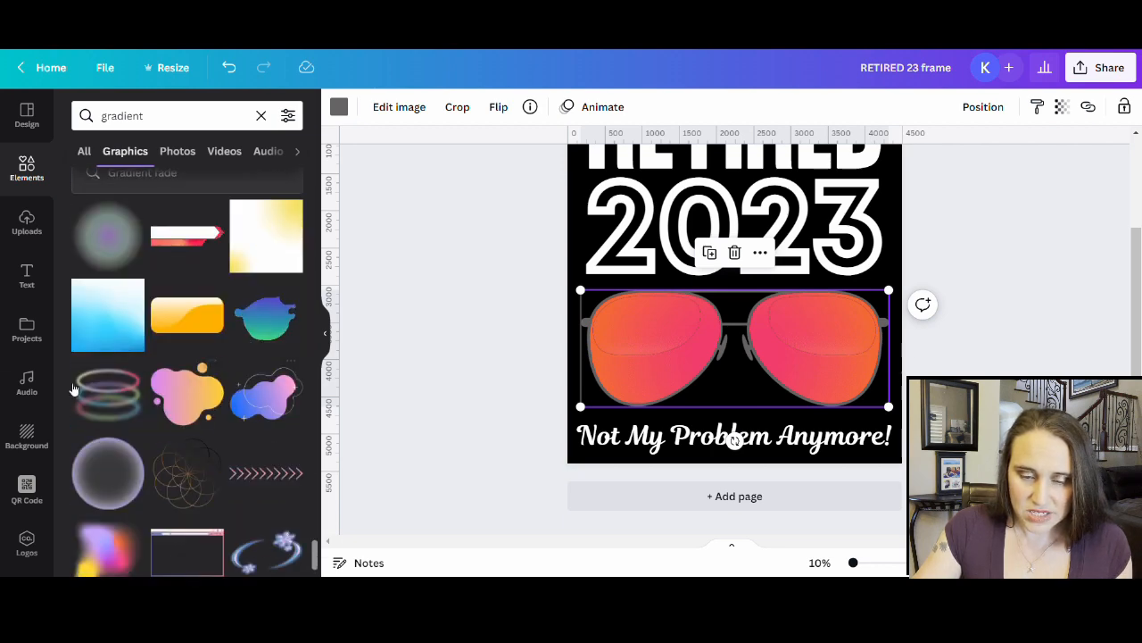
pyautogui.scroll(-5, 178, 357)
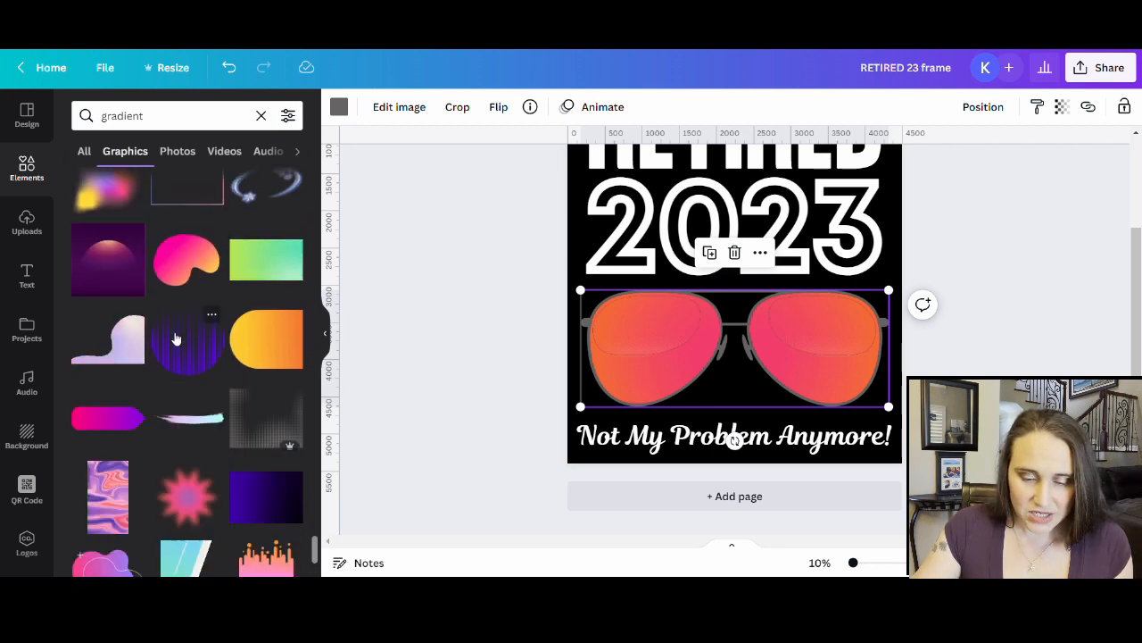
pyautogui.scroll(-8, 177, 349)
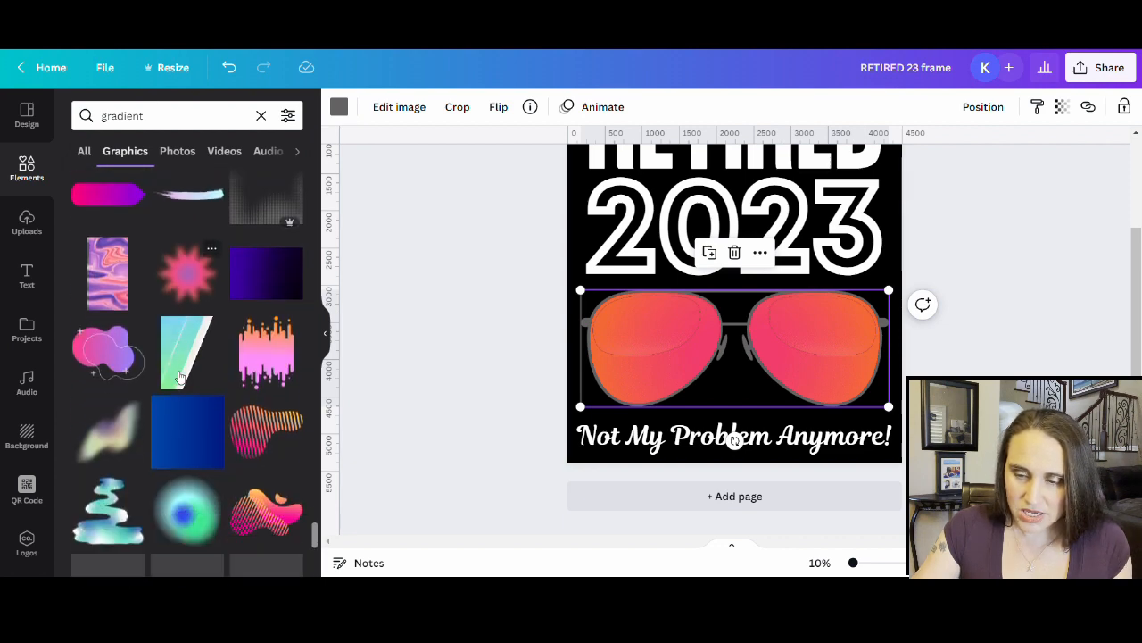
pyautogui.scroll(-6, 178, 372)
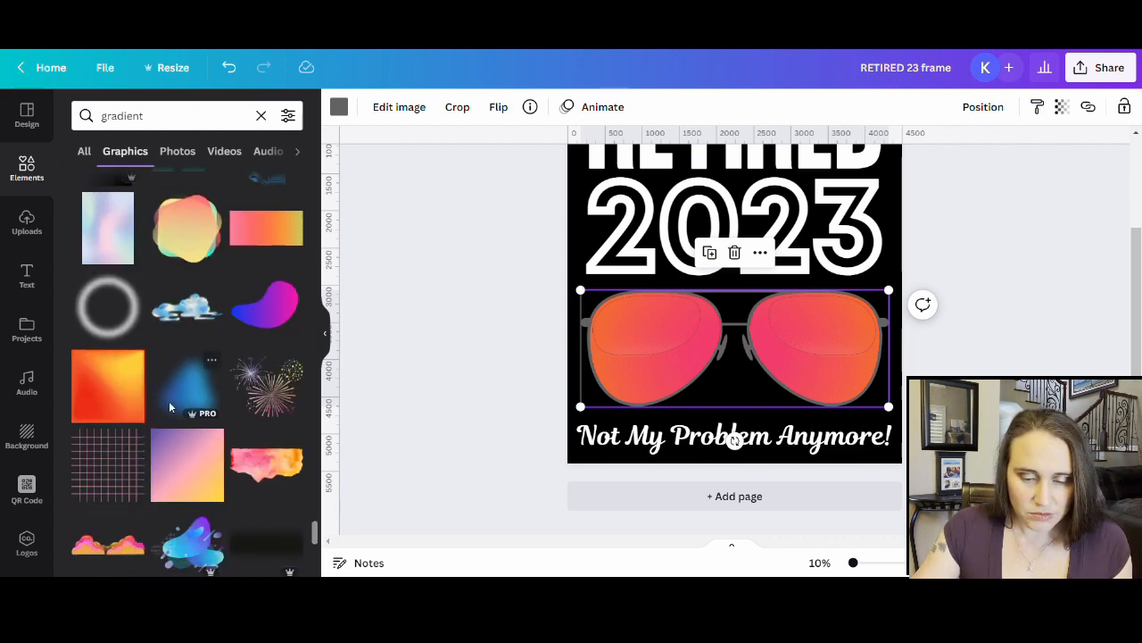
pyautogui.scroll(-6, 178, 411)
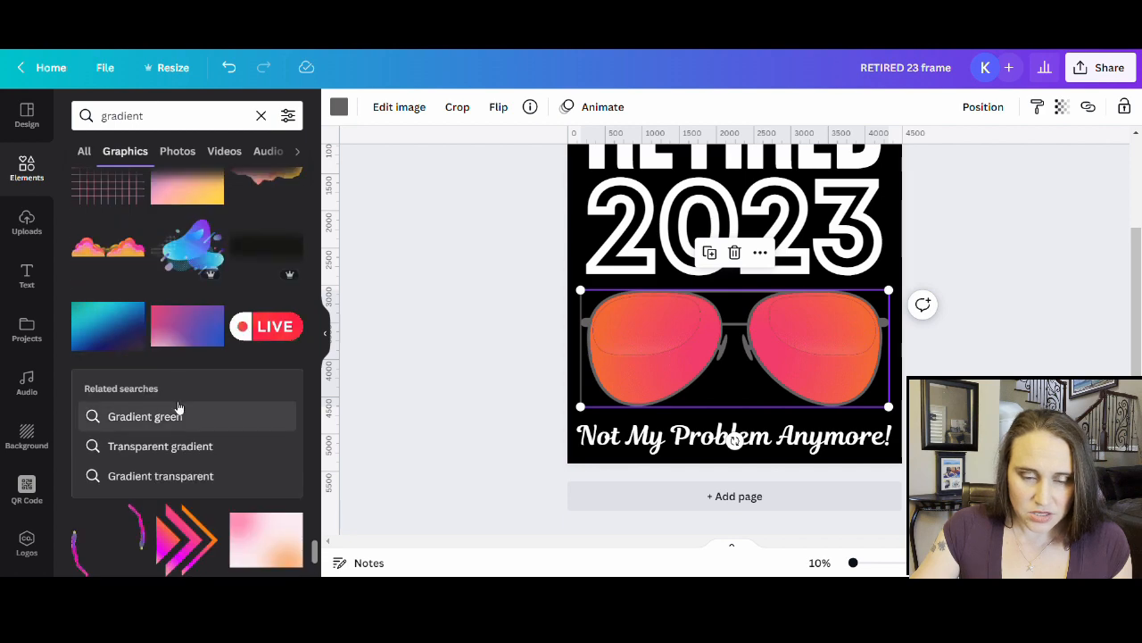
pyautogui.scroll(-4, 187, 421)
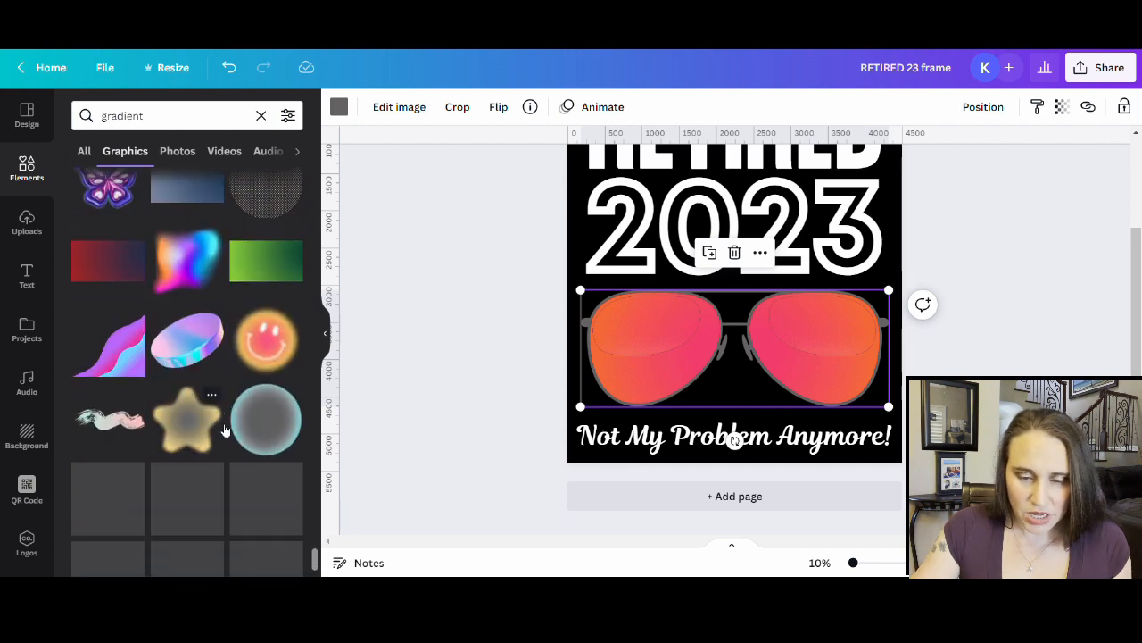
pyautogui.scroll(-2, 226, 431)
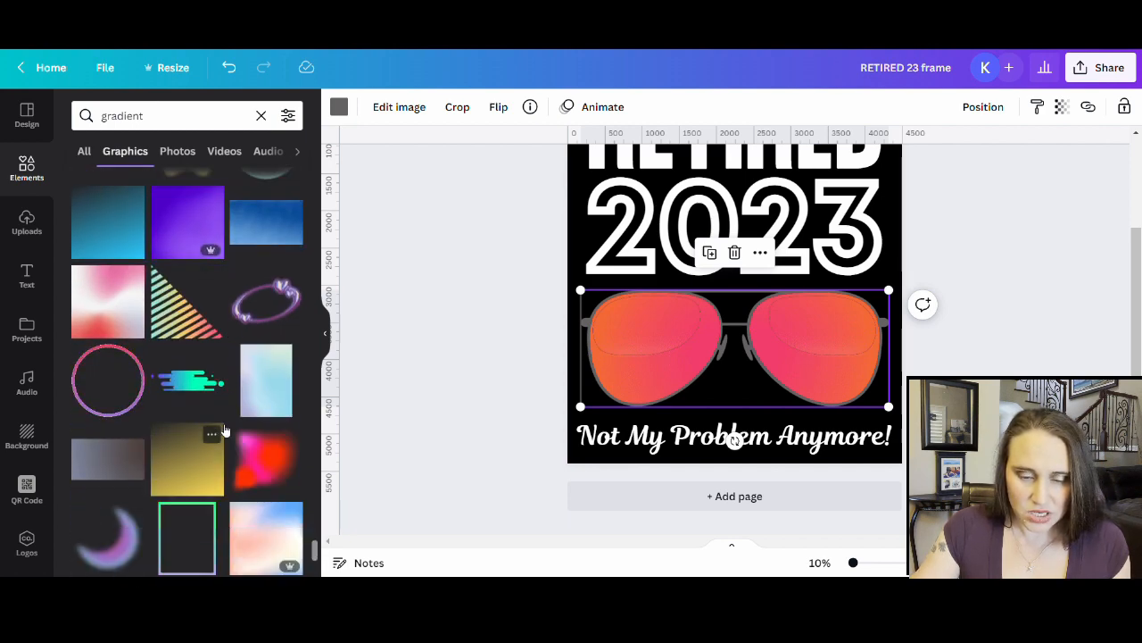
pyautogui.scroll(-3, 226, 431)
# - Add the rainbow orange-to-blue gradient photo and stretch it across the whole page
pyautogui.click(182, 151)
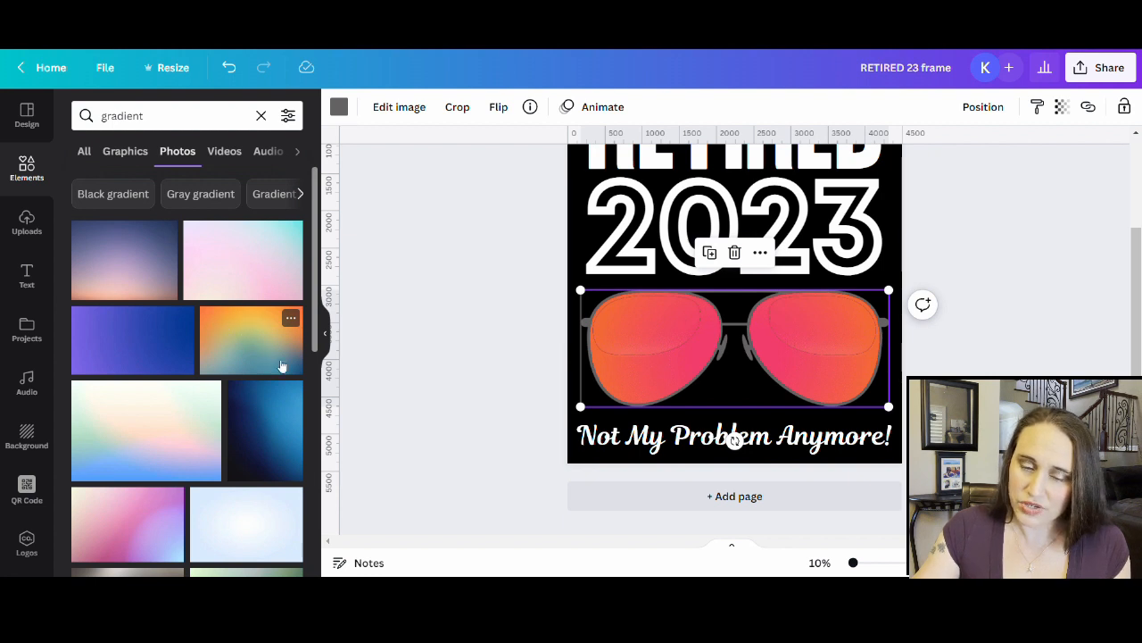
pyautogui.click(260, 346)
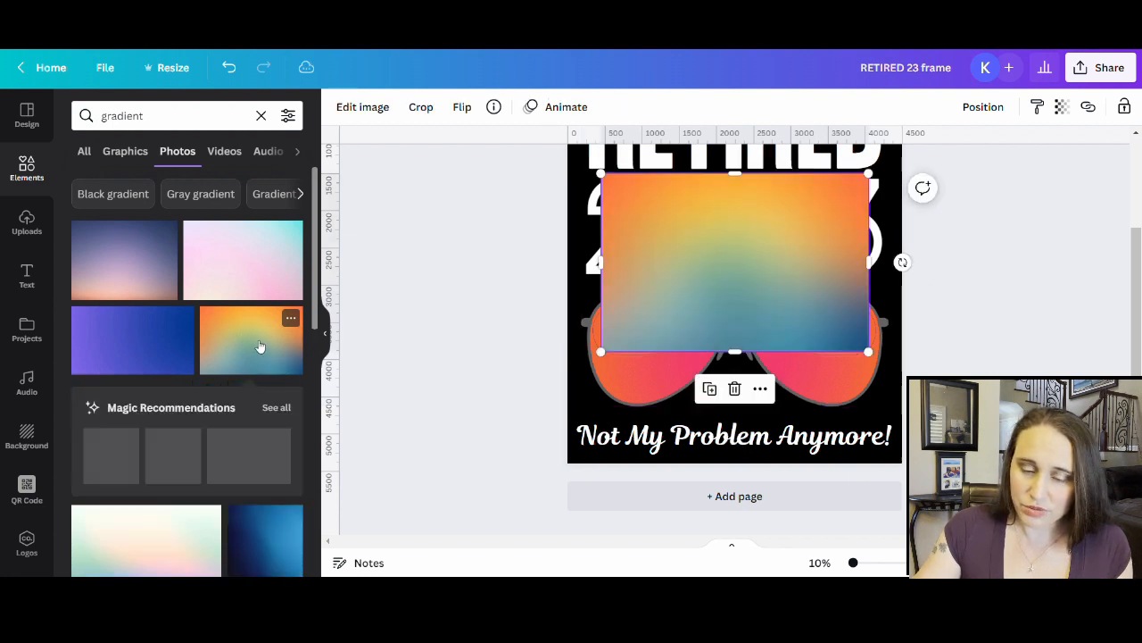
pyautogui.scroll(1, 705, 315)
pyautogui.moveTo(727, 335); pyautogui.dragTo(703, 243)
pyautogui.scroll(1, 756, 301)
pyautogui.moveTo(757, 306); pyautogui.dragTo(749, 288)
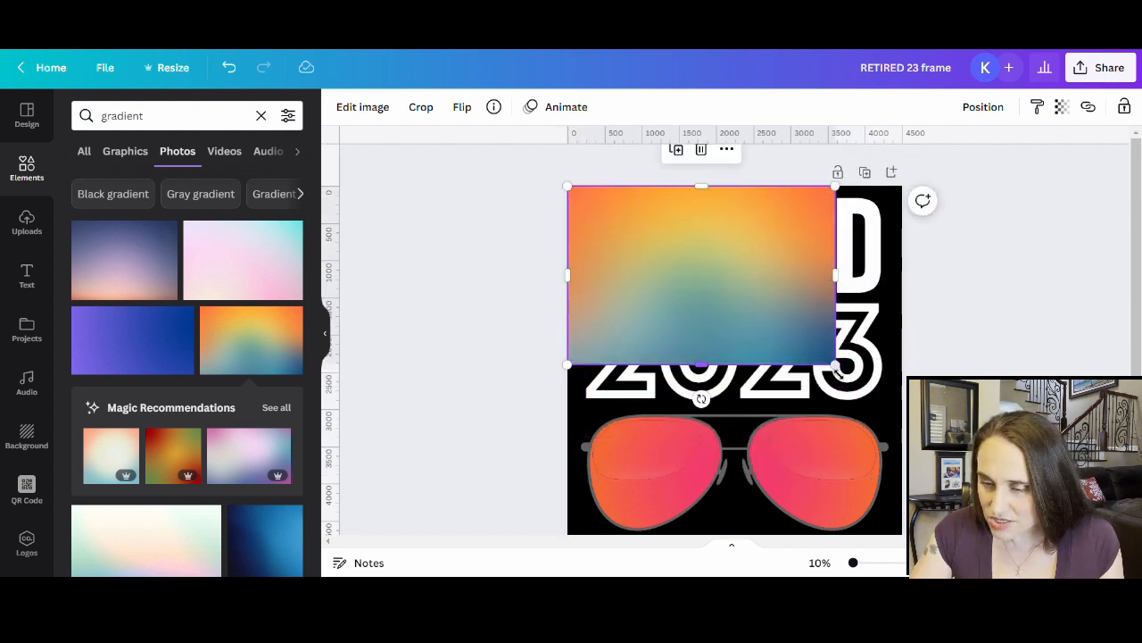
pyautogui.moveTo(837, 367); pyautogui.dragTo(1102, 540)
pyautogui.scroll(-2, 688, 414)
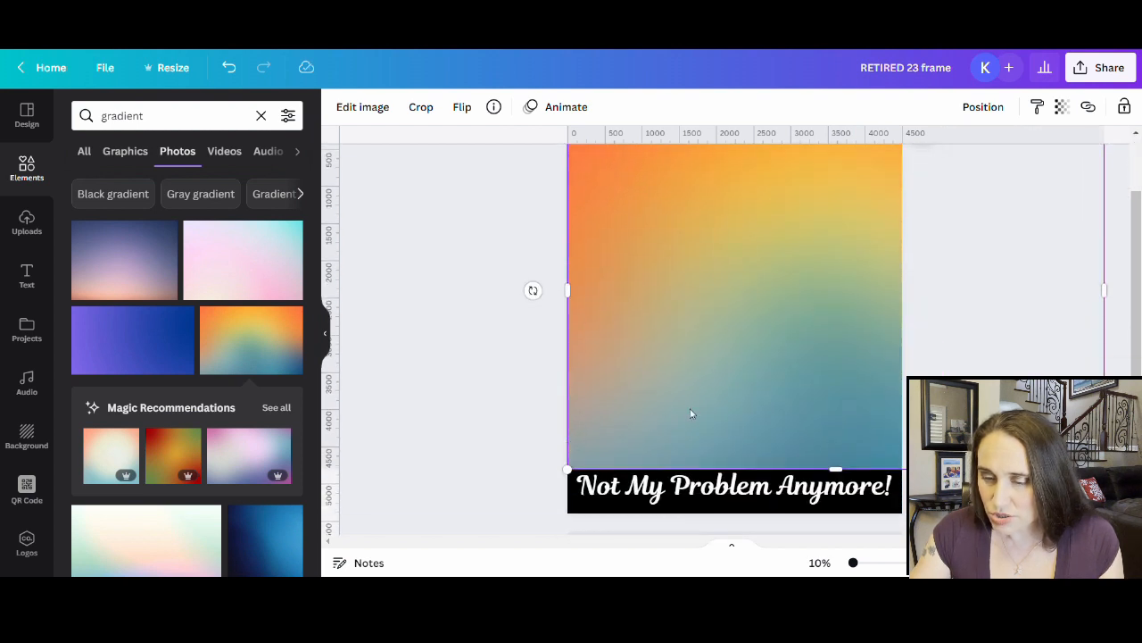
pyautogui.moveTo(575, 477); pyautogui.dragTo(506, 514)
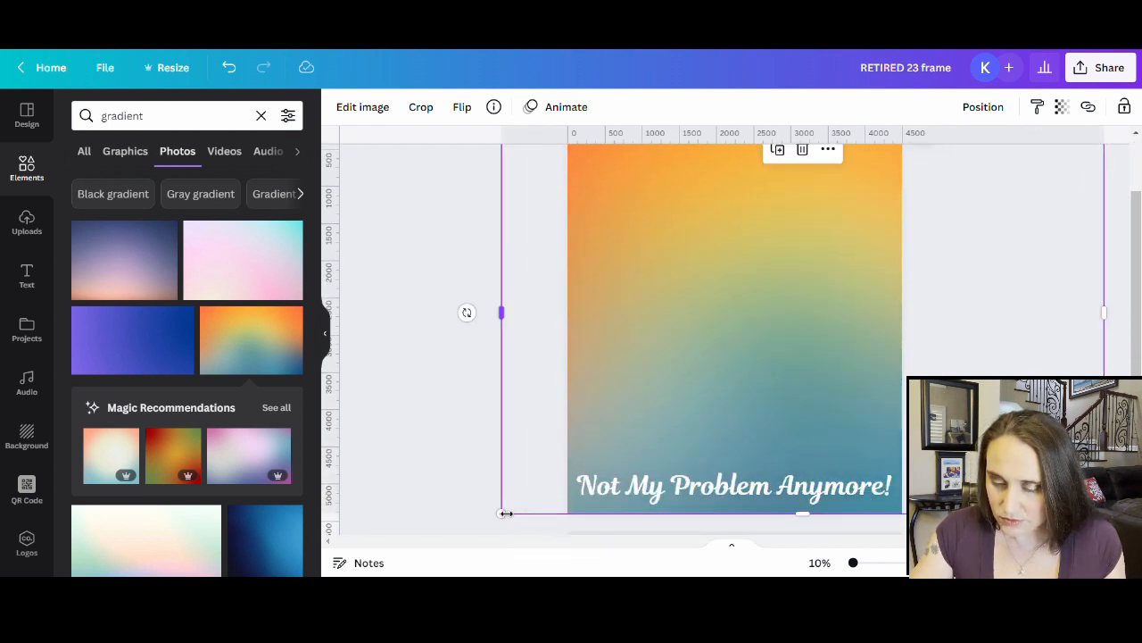
# - Detach the gradient image from the page background
pyautogui.rightClick(773, 489)
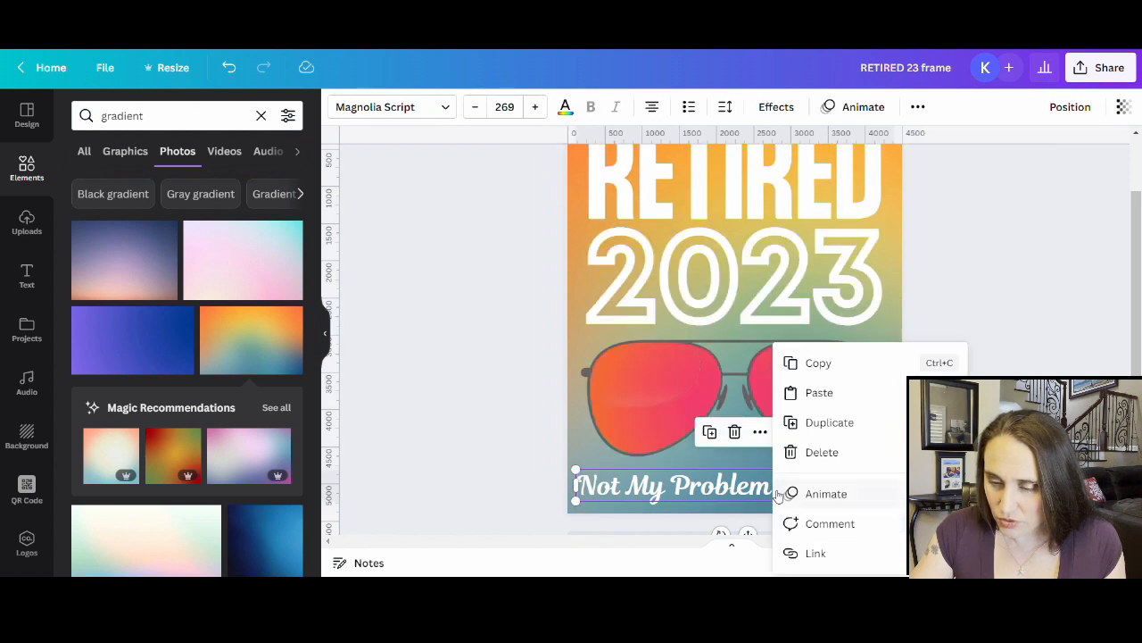
pyautogui.click(969, 300)
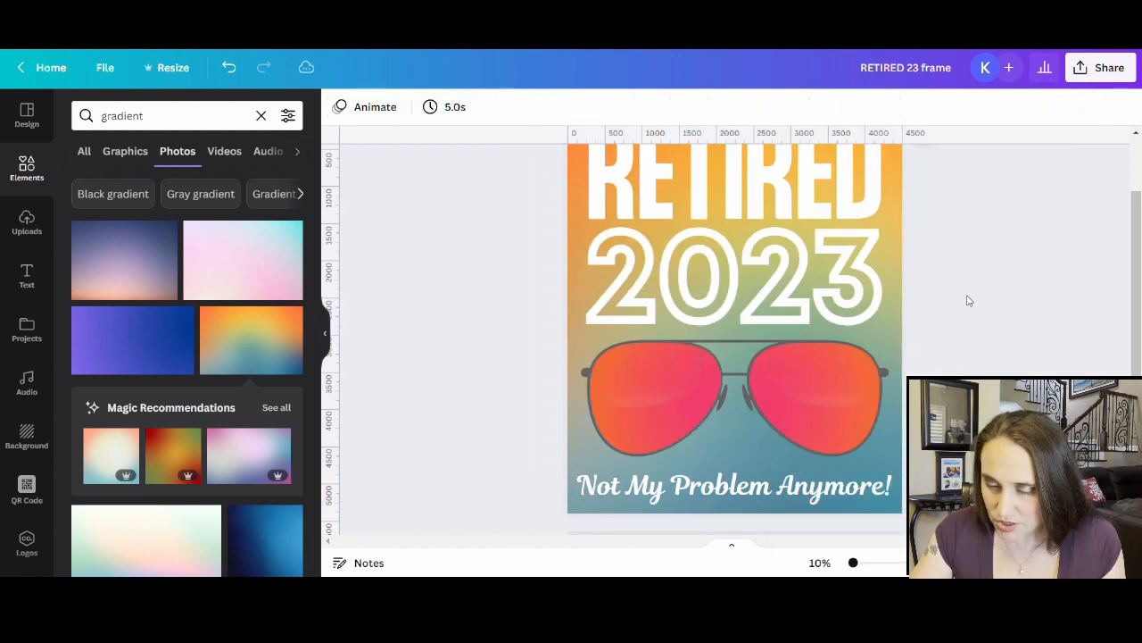
pyautogui.click(890, 318)
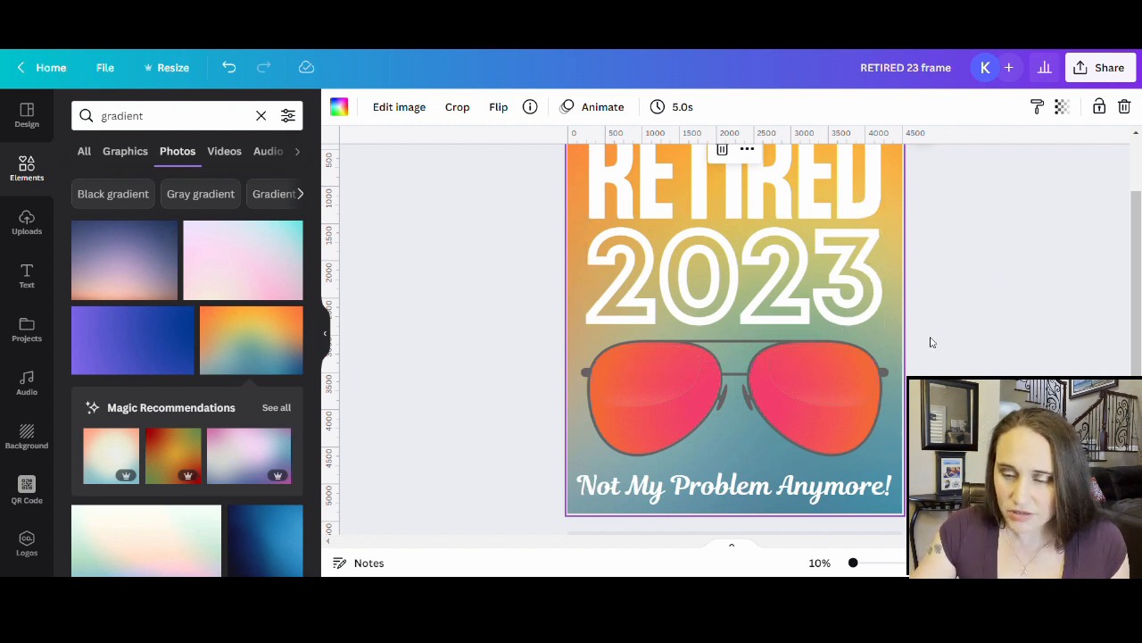
pyautogui.rightClick(896, 352)
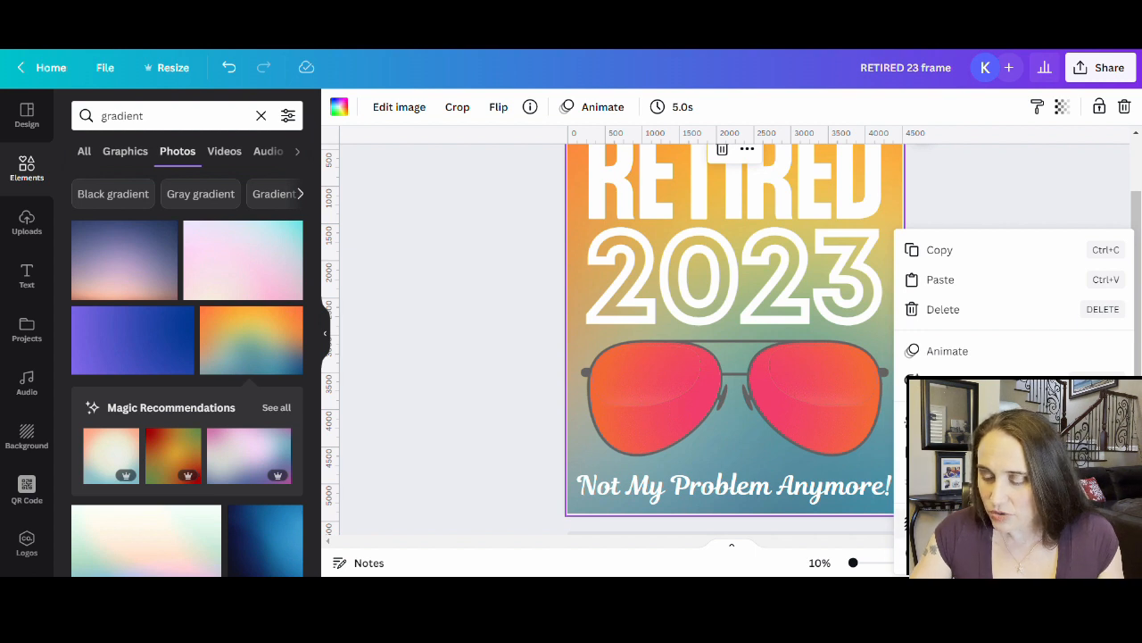
pyautogui.click(955, 381)
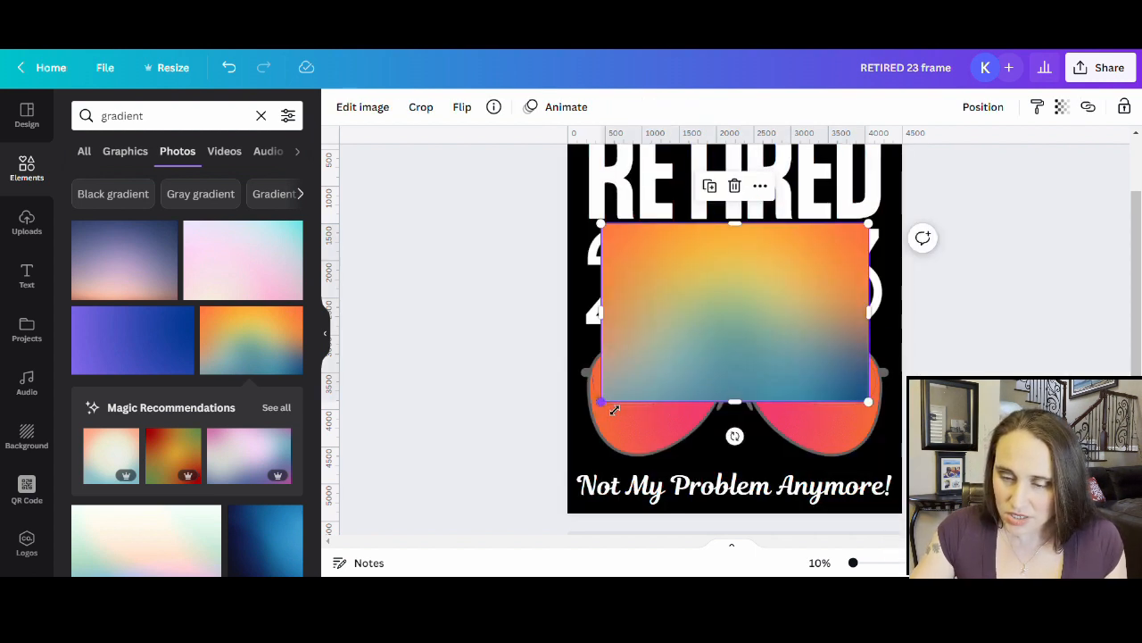
# - Enlarge the gradient image to 8,105 × 5,400 so it covers the entire page
pyautogui.moveTo(609, 410); pyautogui.dragTo(448, 533)
pyautogui.scroll(2, 847, 322)
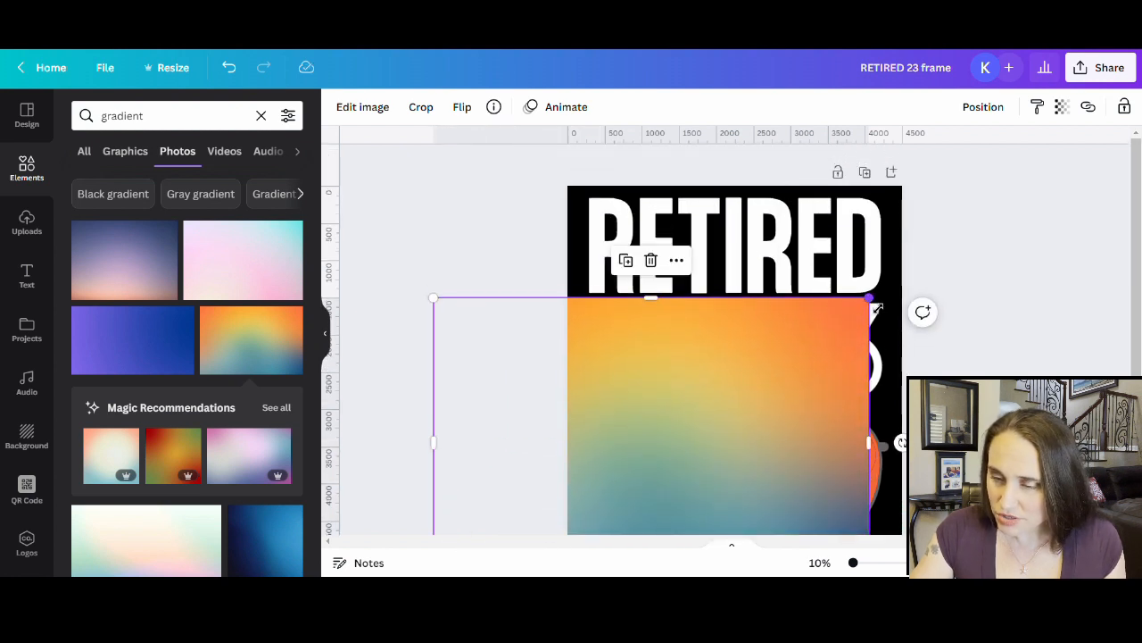
pyautogui.moveTo(877, 308); pyautogui.dragTo(1045, 204)
pyautogui.scroll(-3, 856, 309)
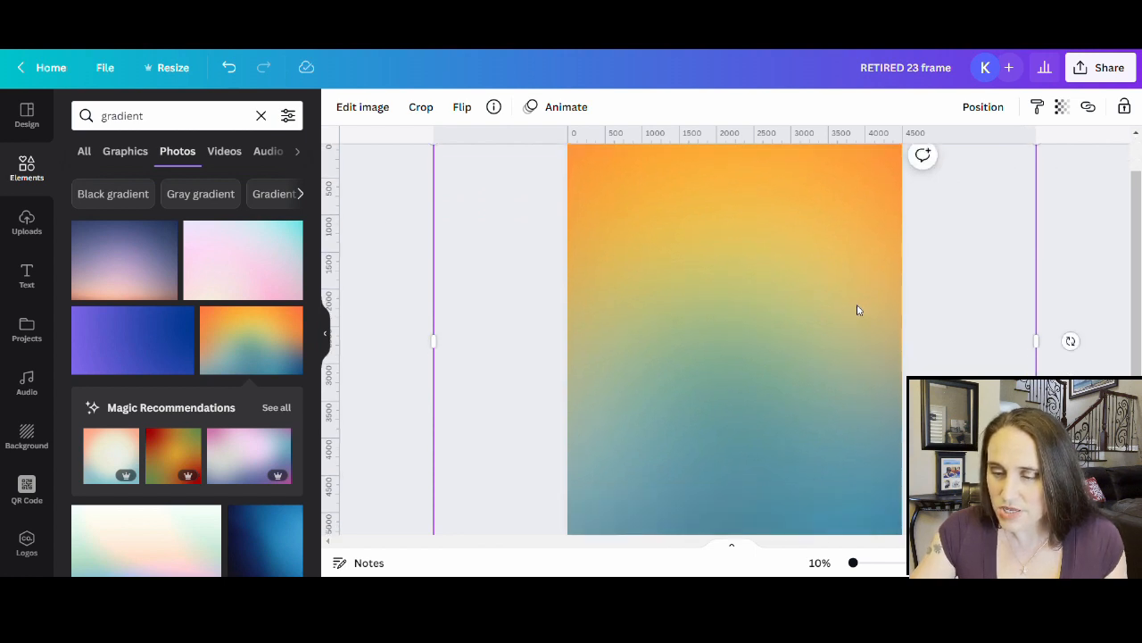
pyautogui.scroll(3, 834, 380)
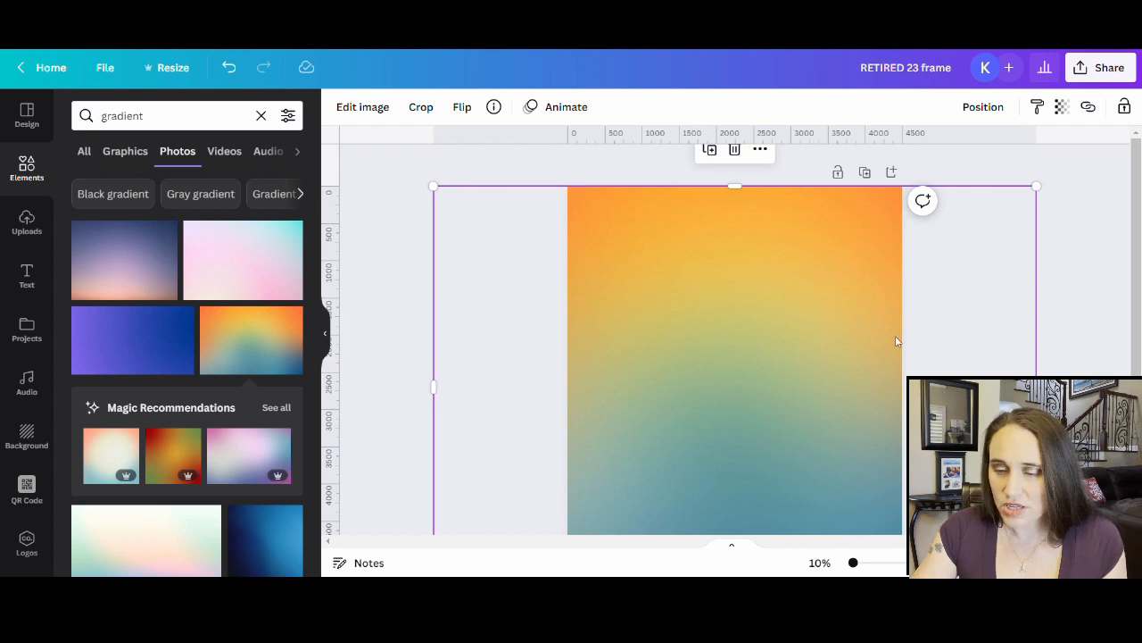
# - Adjust the gradient image to saturation 73 and brightness 16
pyautogui.click(376, 110)
pyautogui.scroll(-2, 218, 393)
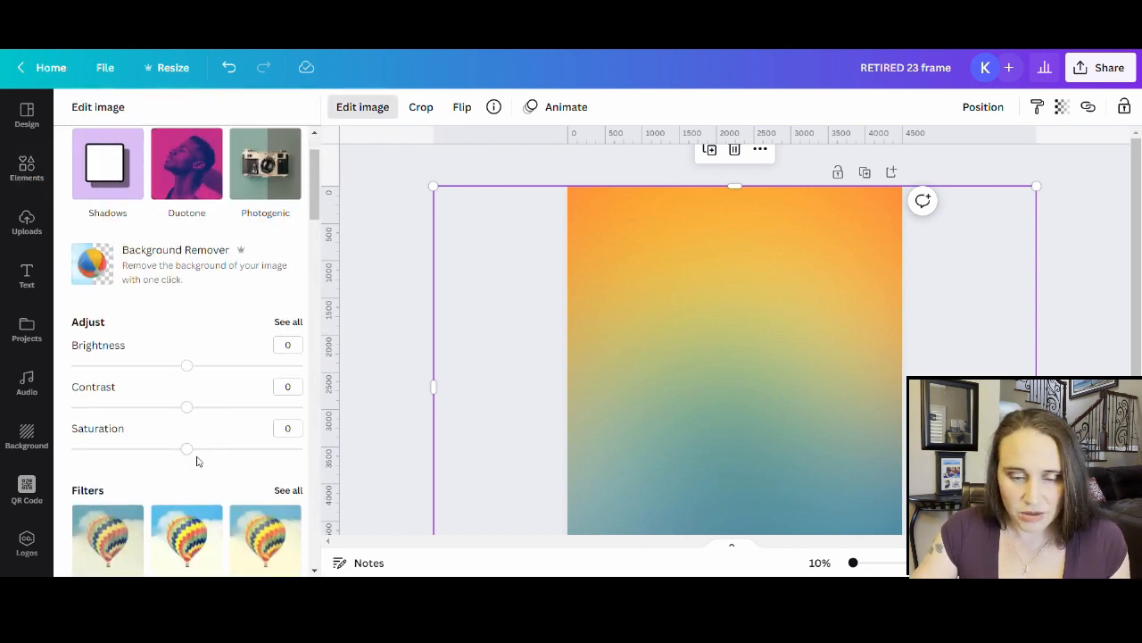
pyautogui.moveTo(188, 451); pyautogui.dragTo(249, 449)
pyautogui.scroll(-2, 205, 357)
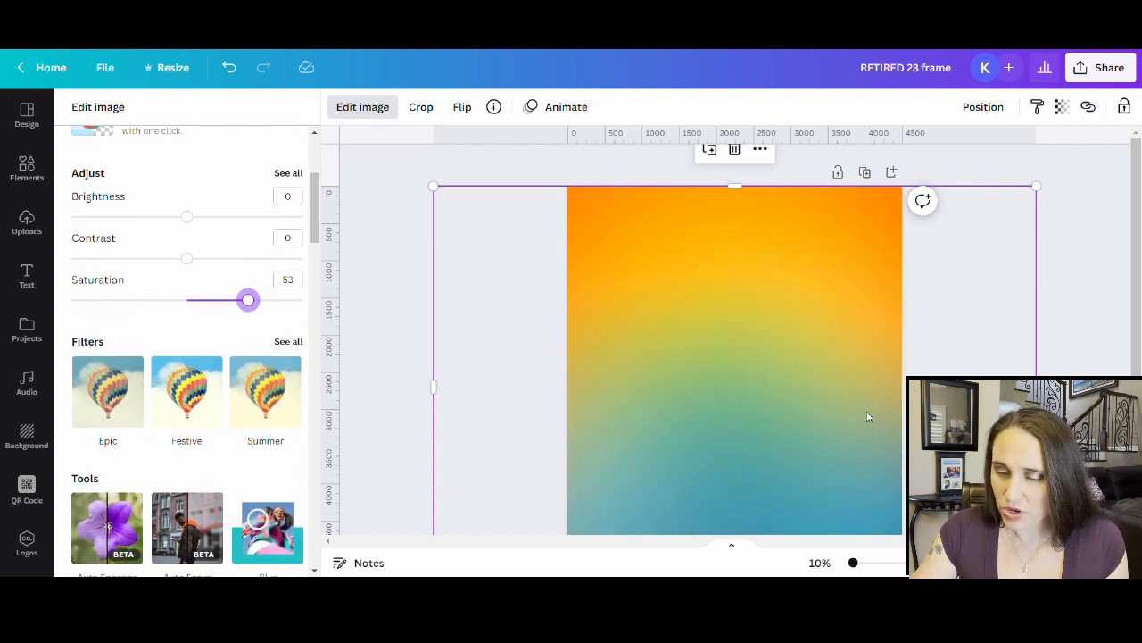
pyautogui.scroll(-1, 892, 401)
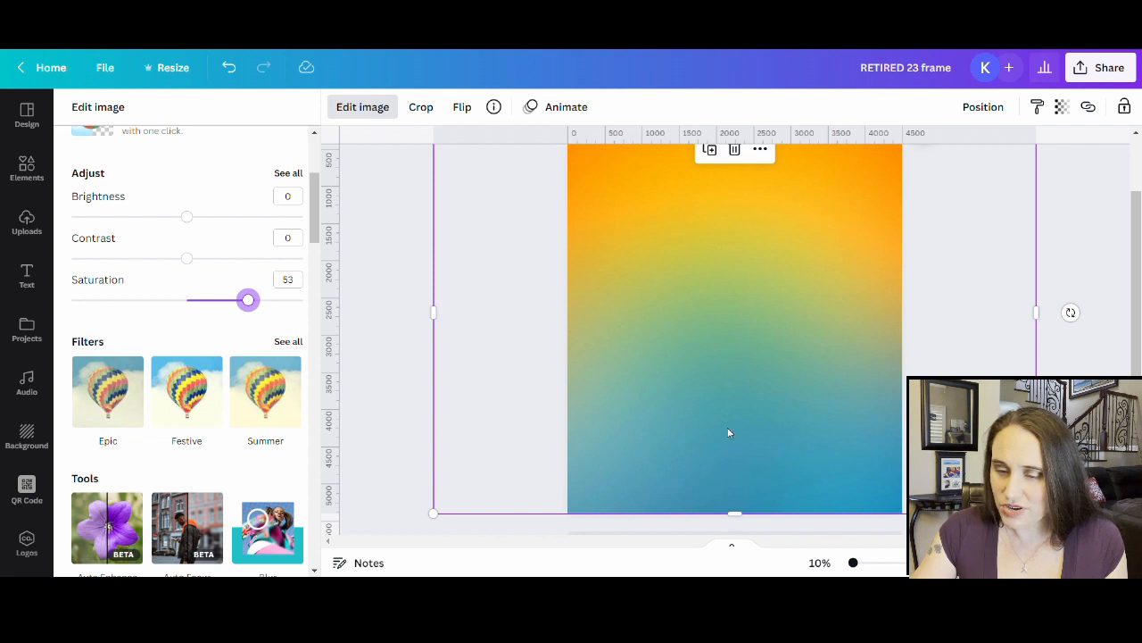
pyautogui.scroll(1, 728, 433)
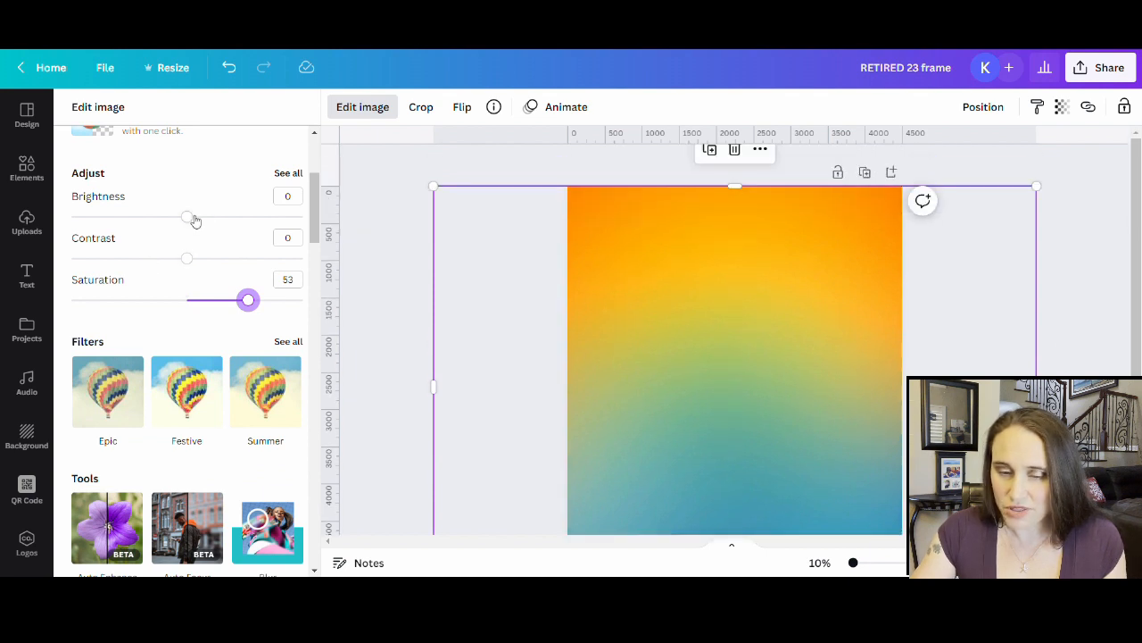
pyautogui.moveTo(191, 220); pyautogui.dragTo(196, 221)
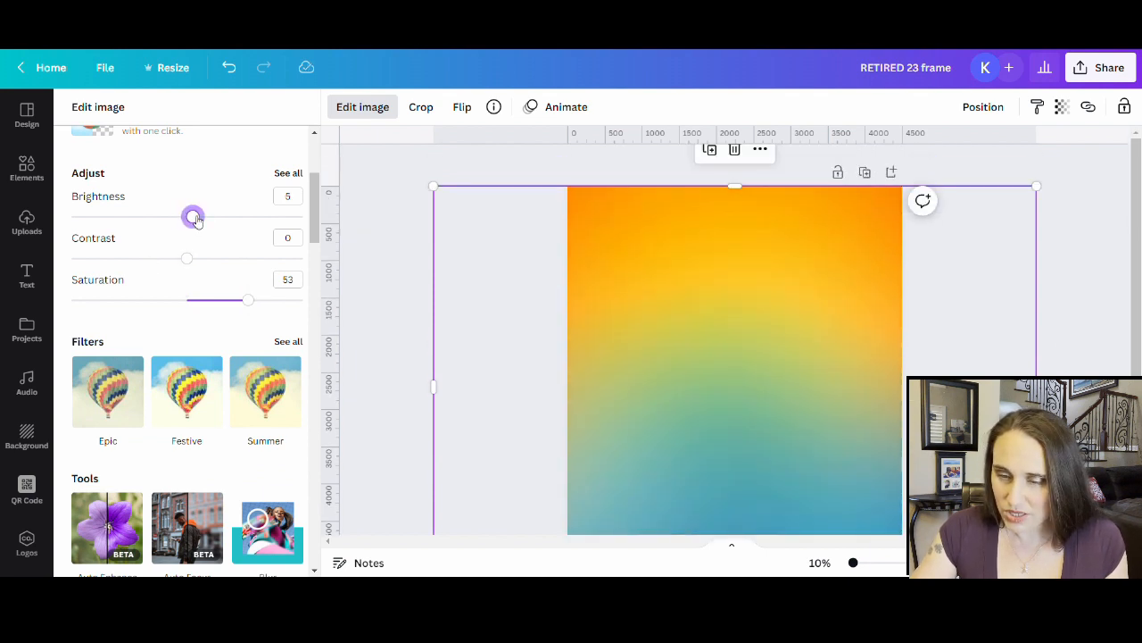
pyautogui.moveTo(199, 221); pyautogui.dragTo(209, 221)
pyautogui.moveTo(258, 304); pyautogui.dragTo(274, 306)
# - Retitle the design 'RETIRED 23 mask org blu'
pyautogui.scroll(-2, 299, 304)
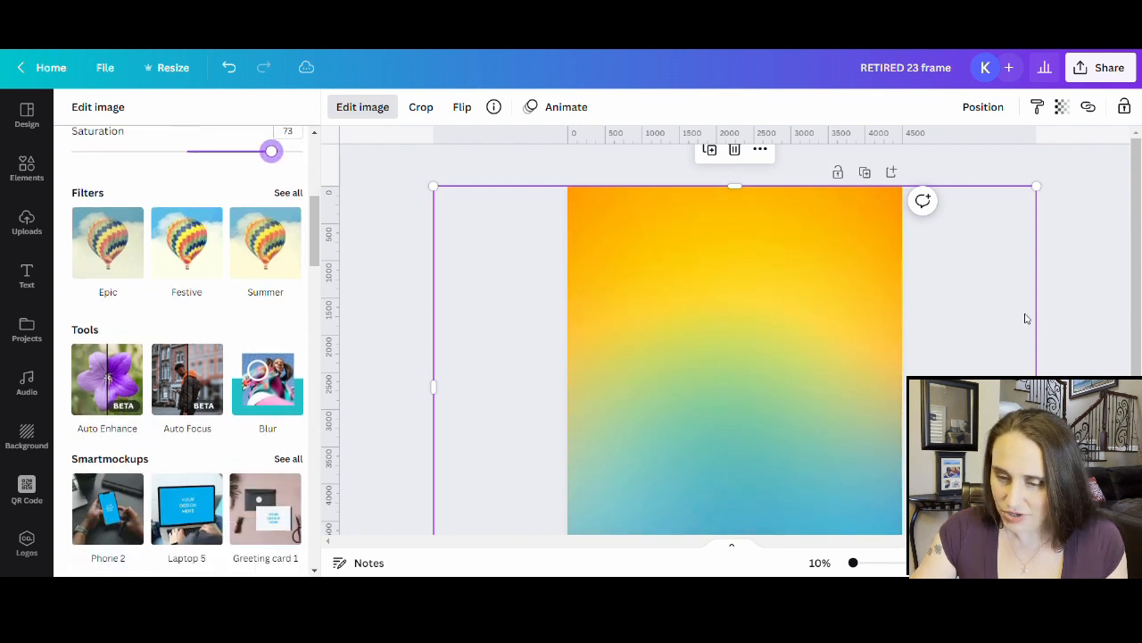
pyautogui.scroll(-1, 928, 362)
pyautogui.scroll(1, 770, 357)
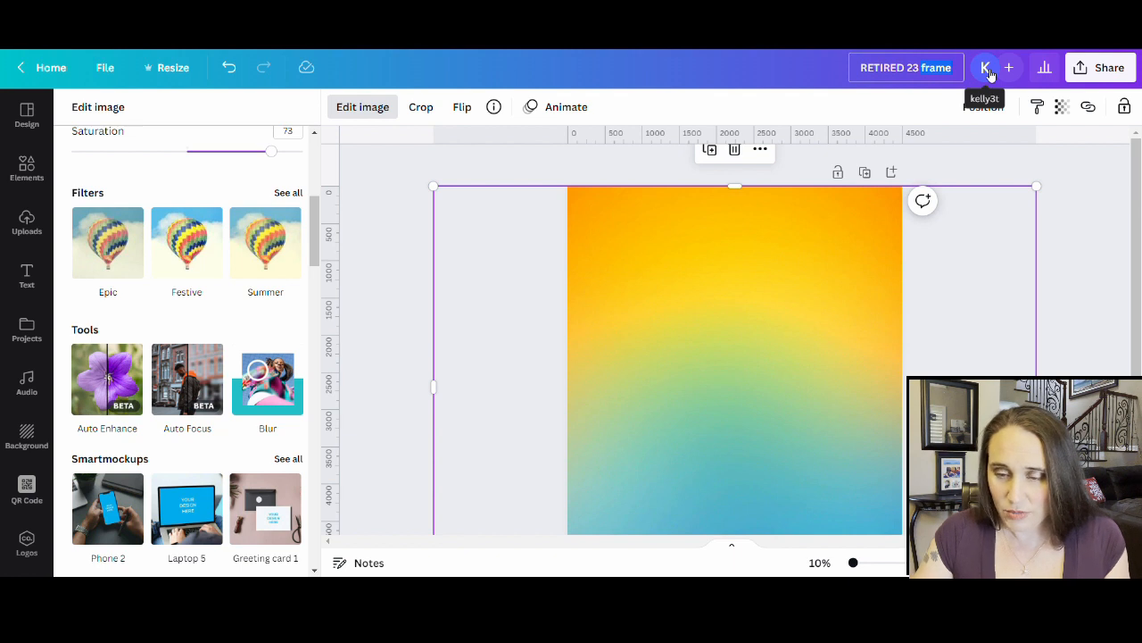
pyautogui.press('BackSpace')
pyautogui.press('BackSpace')
pyautogui.press('BackSpace')
pyautogui.press('BackSpace')
pyautogui.press('BackSpace')
pyautogui.write('mas')
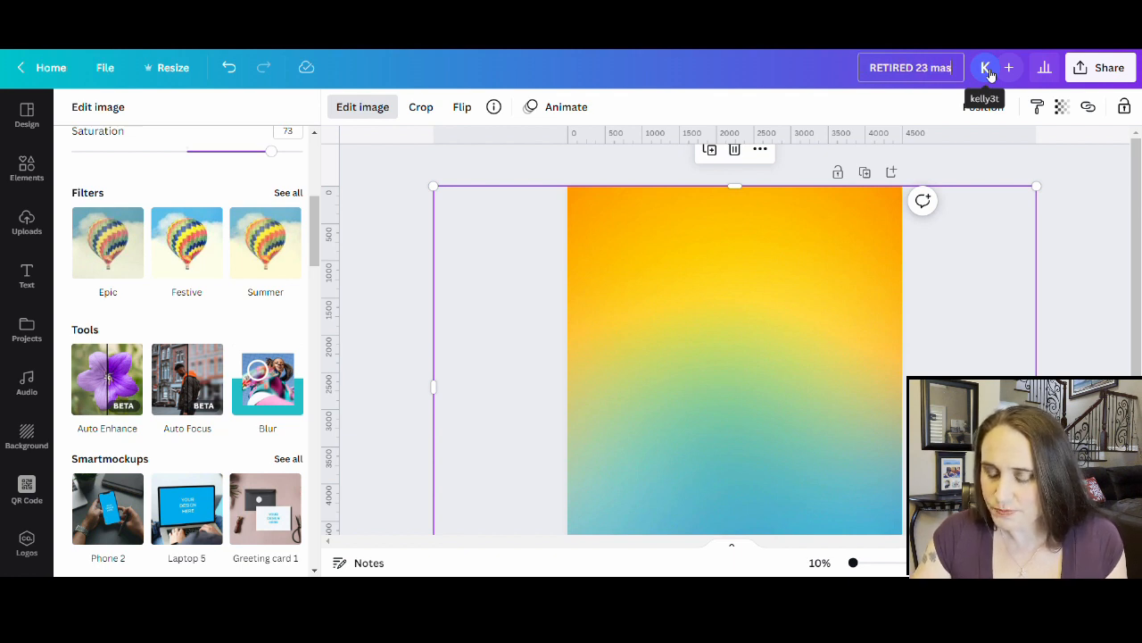
pyautogui.write('k or')
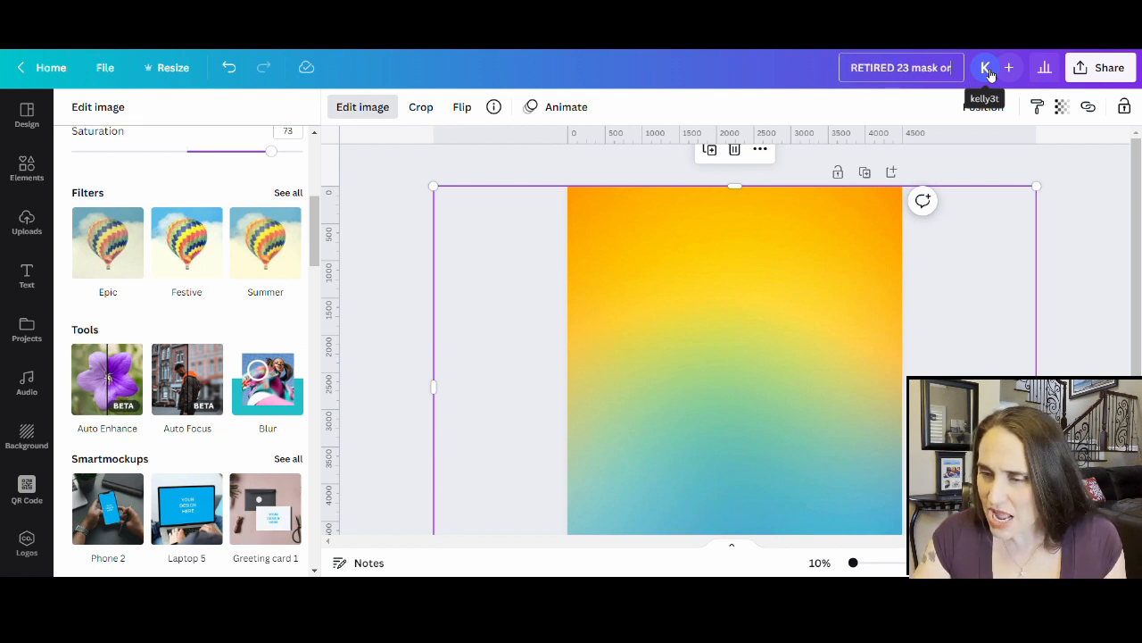
pyautogui.write('g blu')
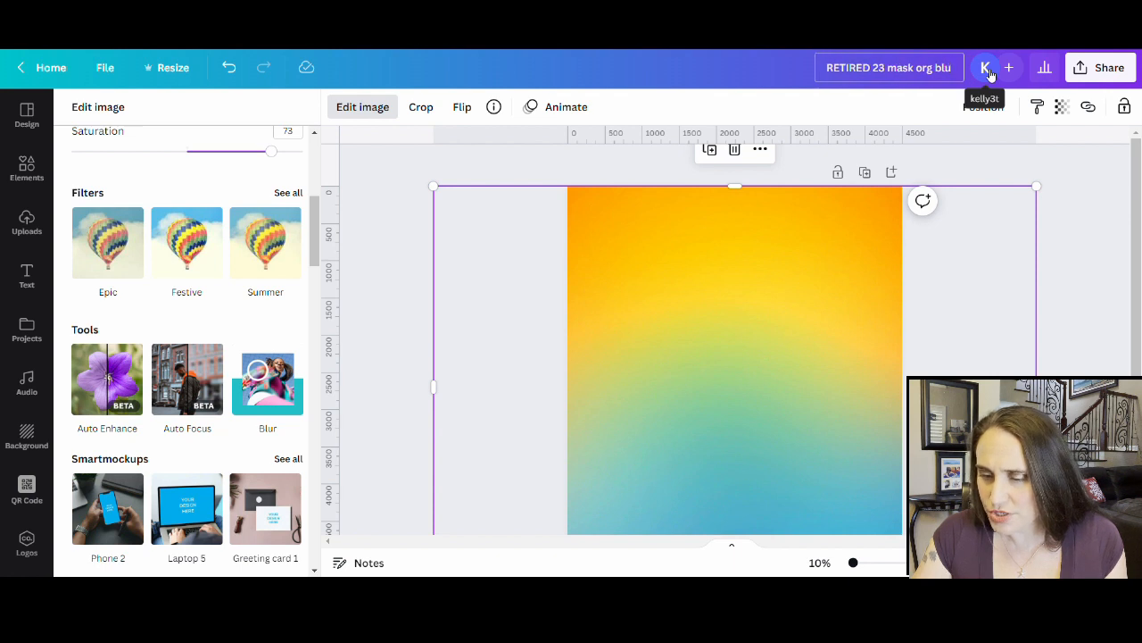
# - Download the design as a 4,500 × 5,400 px PNG
pyautogui.click(1130, 68)
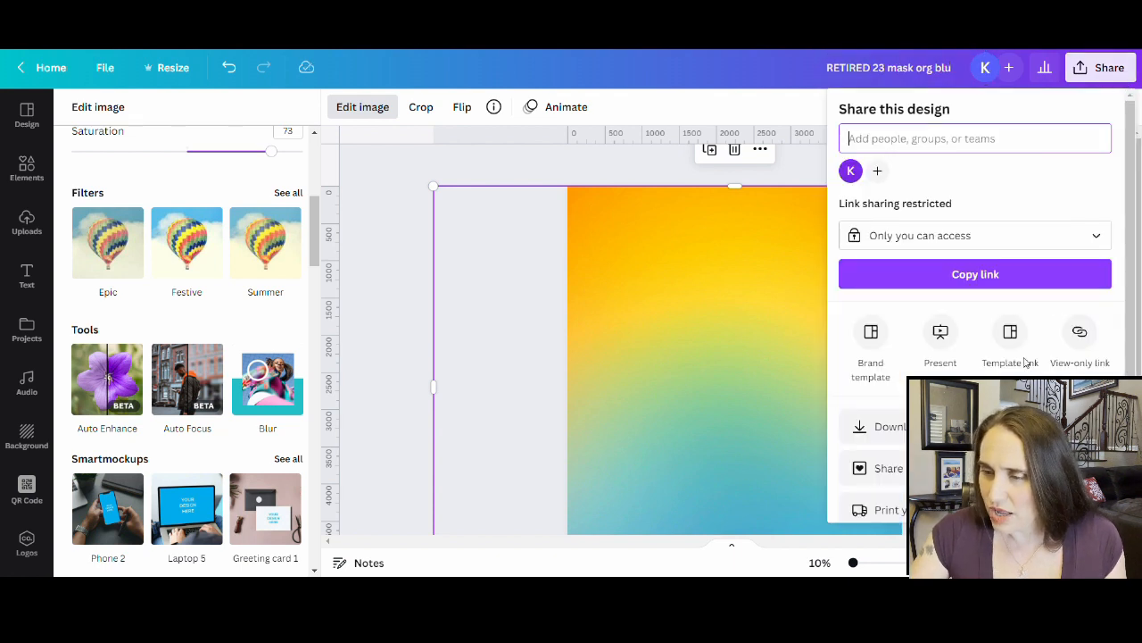
pyautogui.click(861, 427)
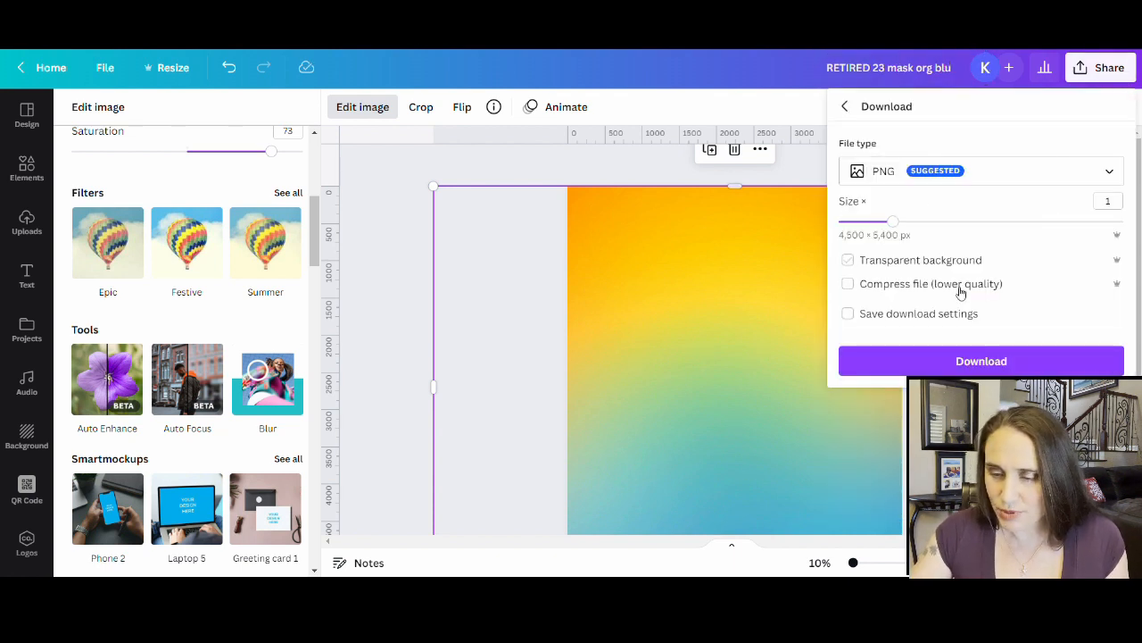
pyautogui.click(973, 361)
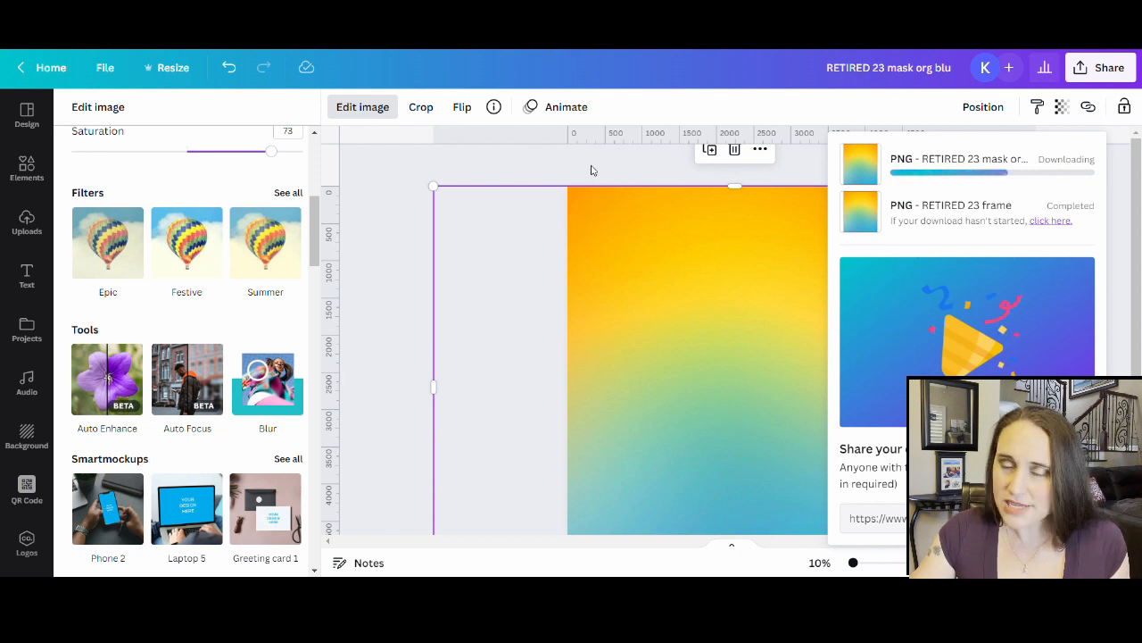
pyautogui.click(374, 194)
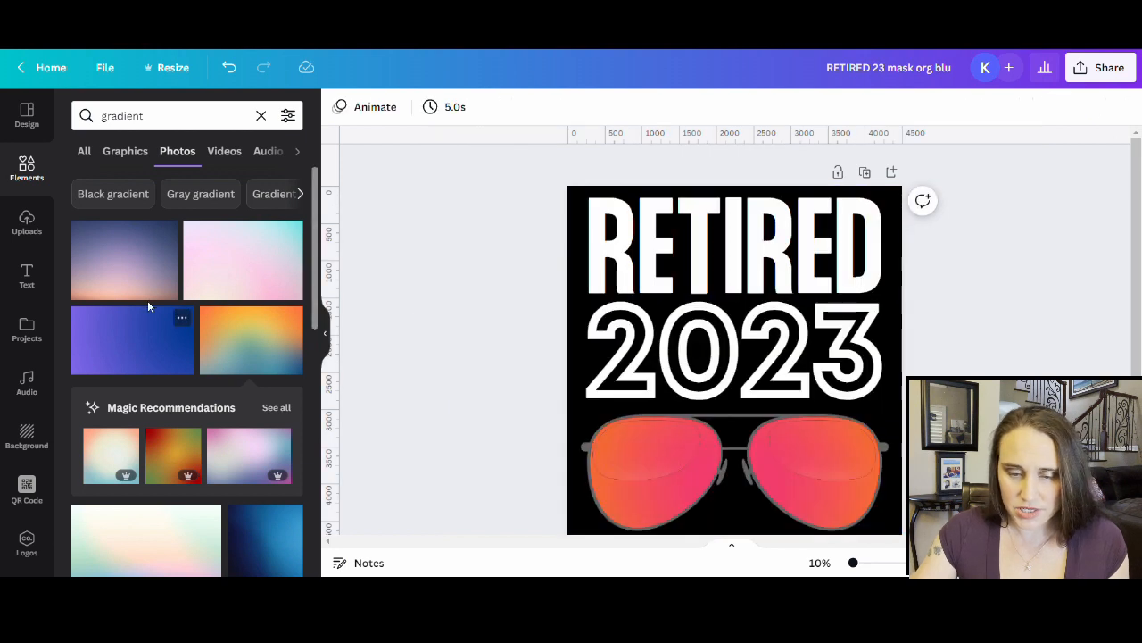
pyautogui.scroll(-5, 220, 405)
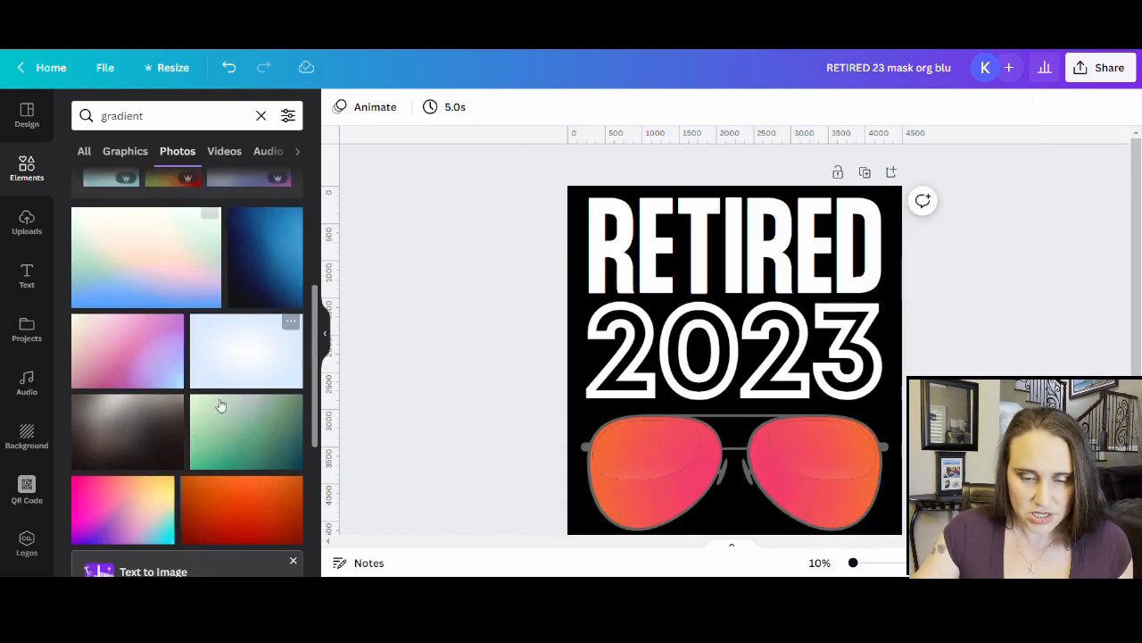
pyautogui.scroll(-5, 221, 405)
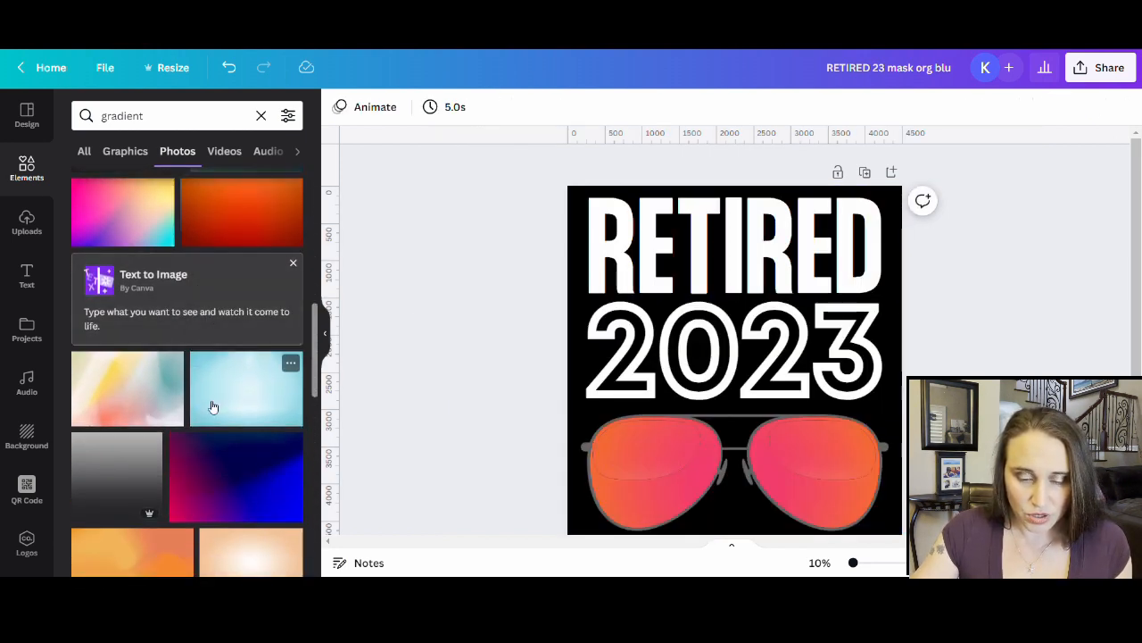
pyautogui.scroll(-5, 200, 309)
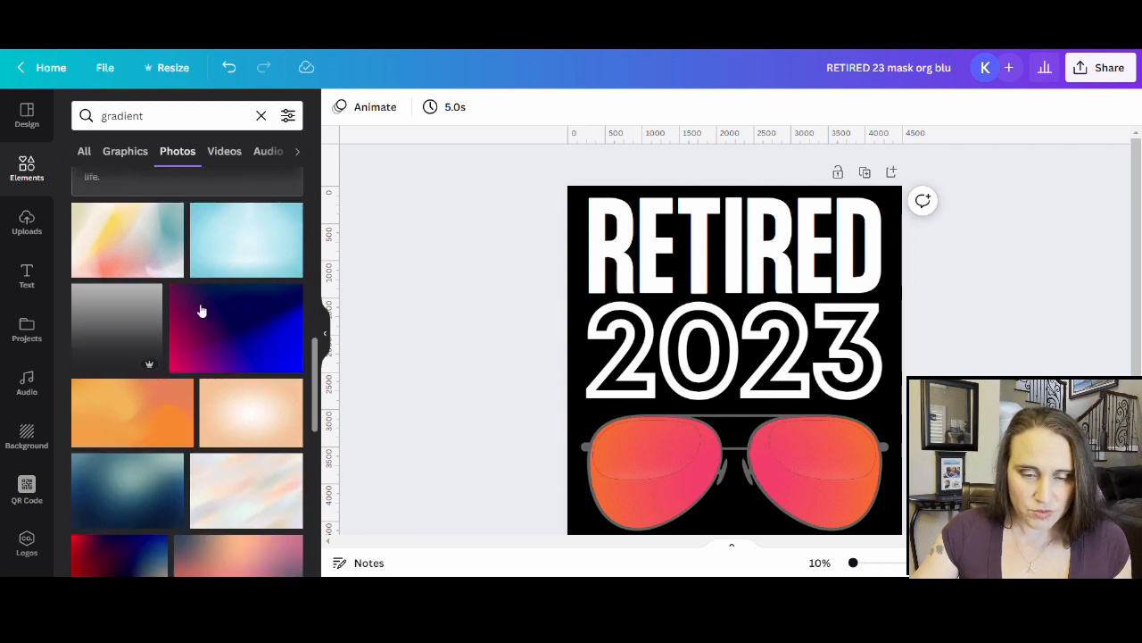
pyautogui.scroll(-6, 198, 227)
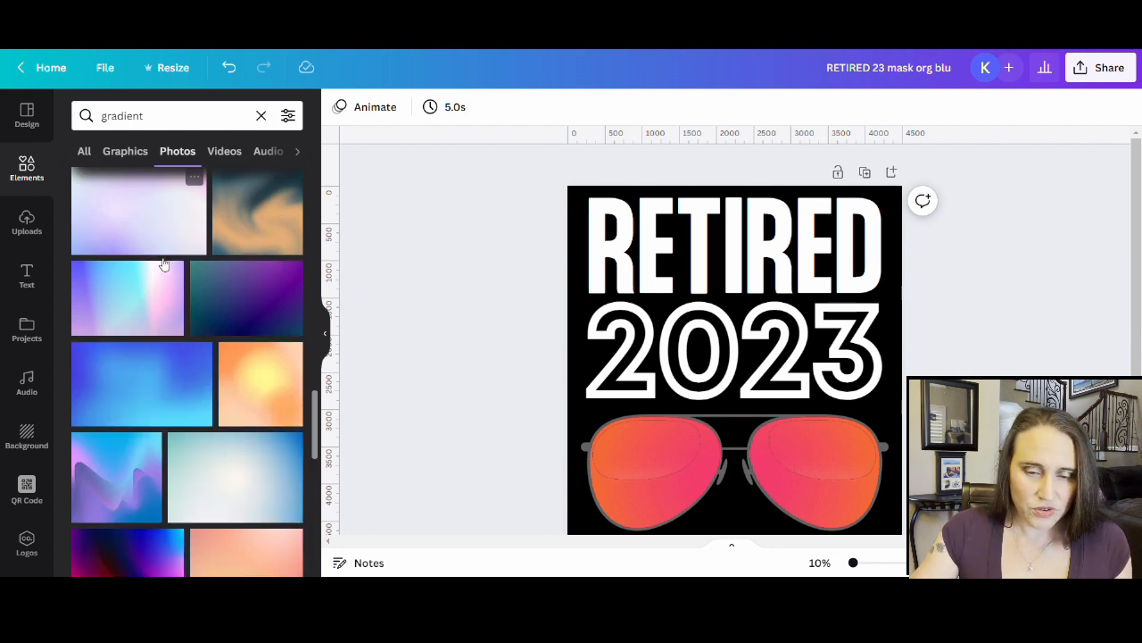
pyautogui.scroll(-5, 119, 277)
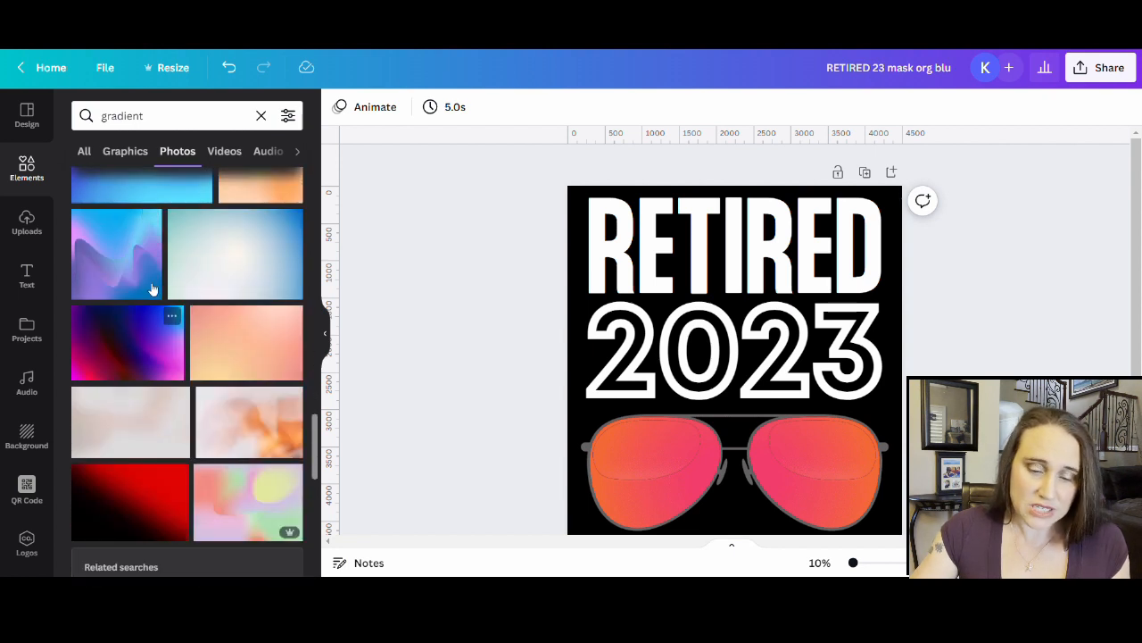
pyautogui.scroll(-3, 153, 288)
pyautogui.scroll(-3, 86, 332)
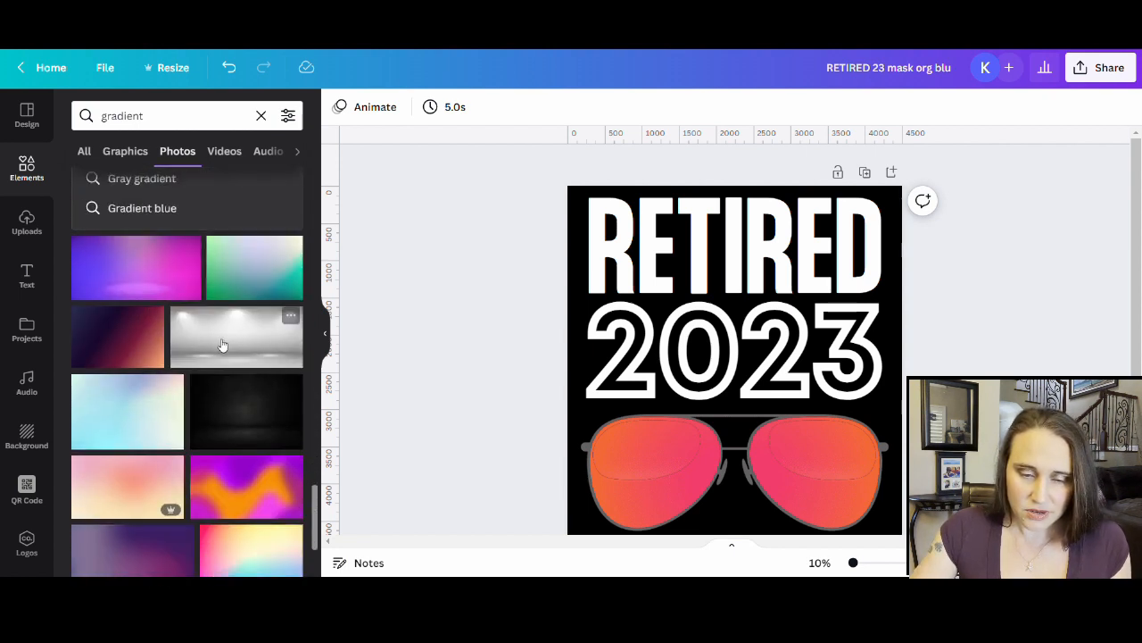
pyautogui.scroll(-3, 257, 394)
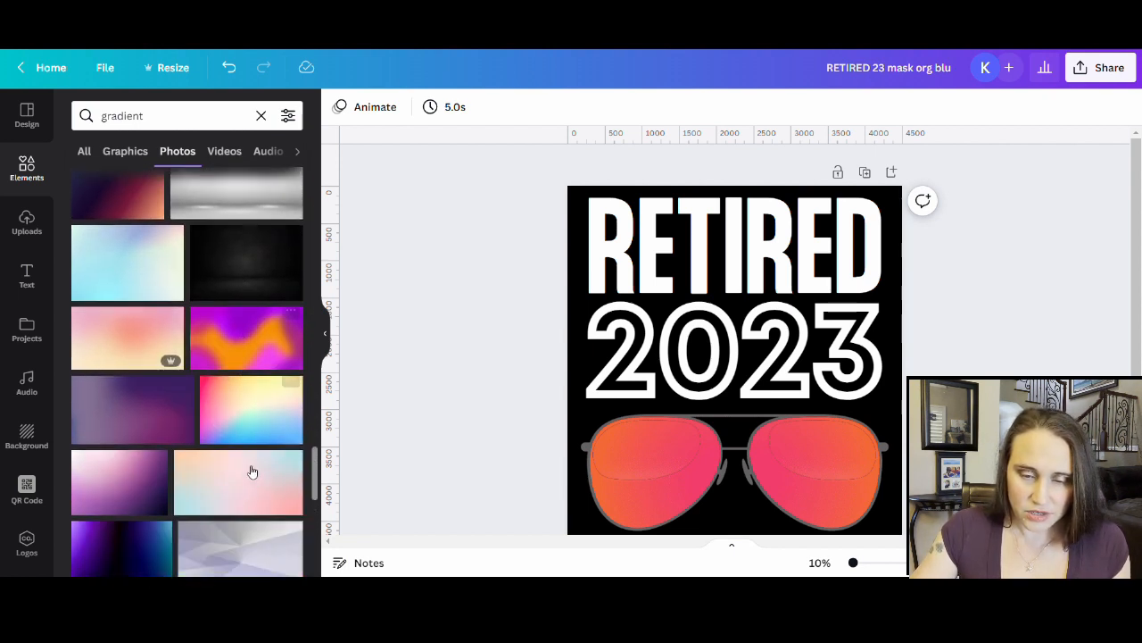
pyautogui.scroll(-3, 242, 505)
pyautogui.scroll(-3, 209, 394)
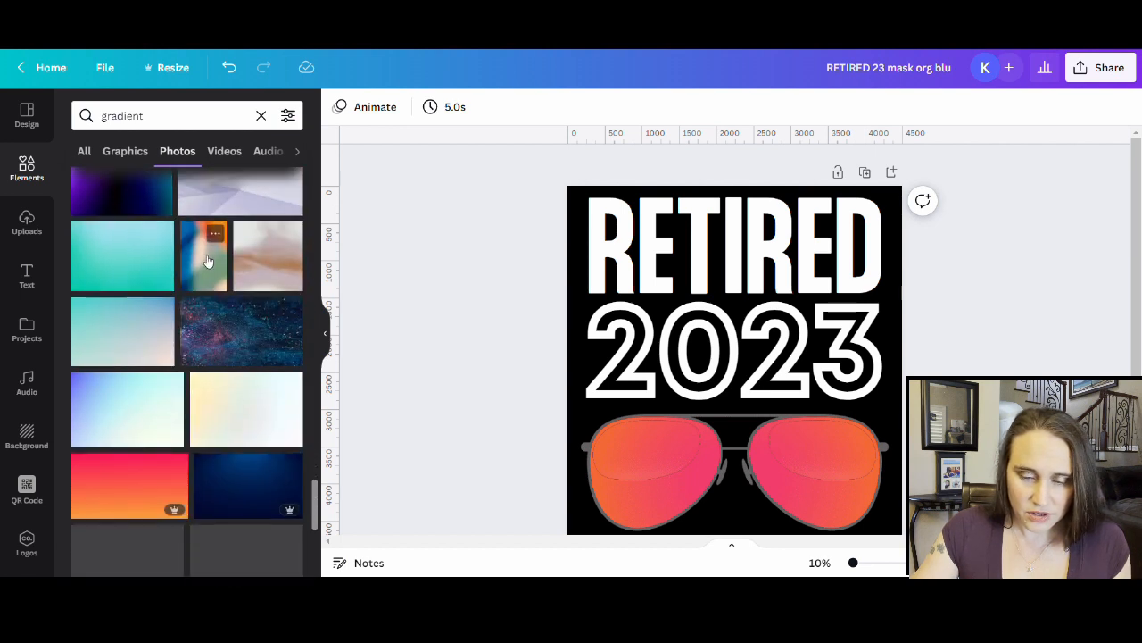
pyautogui.scroll(-3, 153, 375)
pyautogui.scroll(-2, 180, 424)
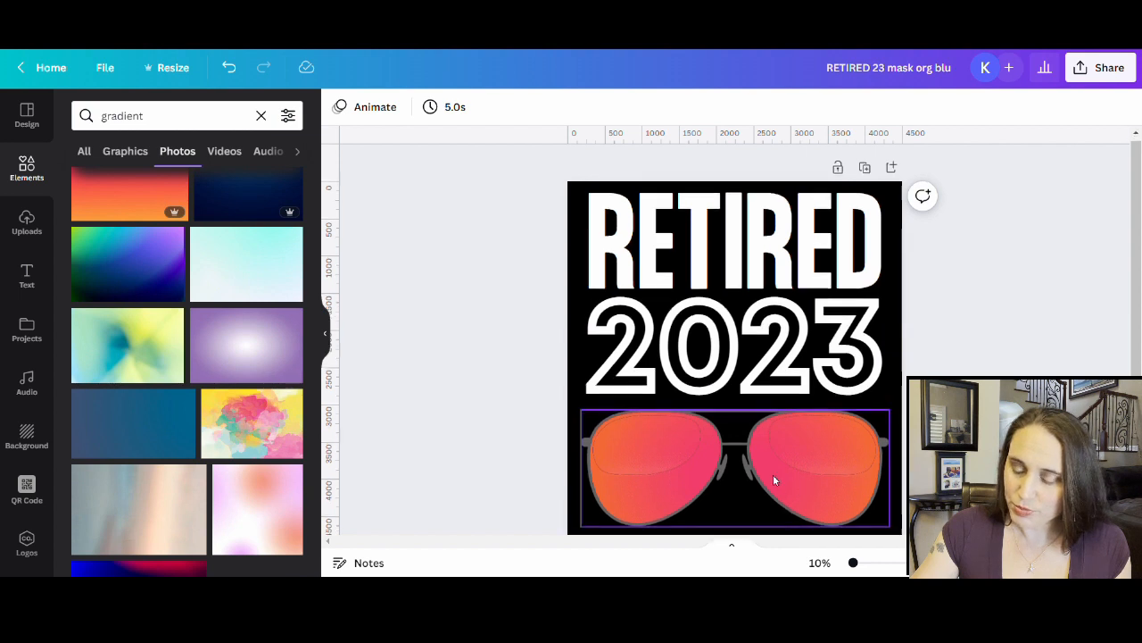
pyautogui.scroll(-2, 776, 477)
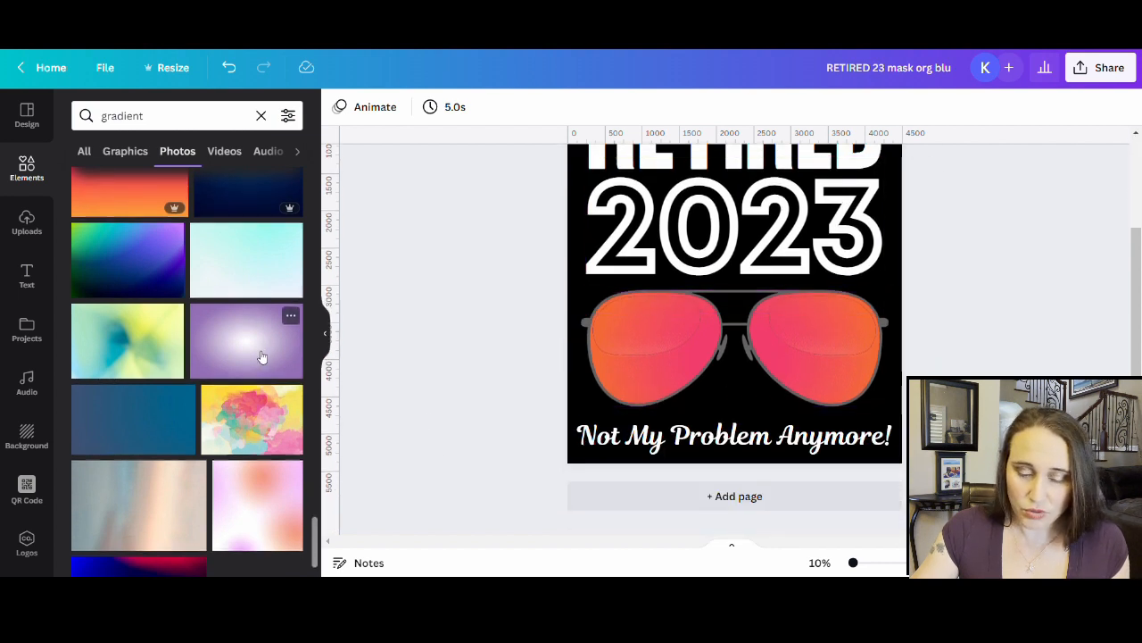
pyautogui.scroll(-5, 232, 375)
pyautogui.scroll(-6, 211, 318)
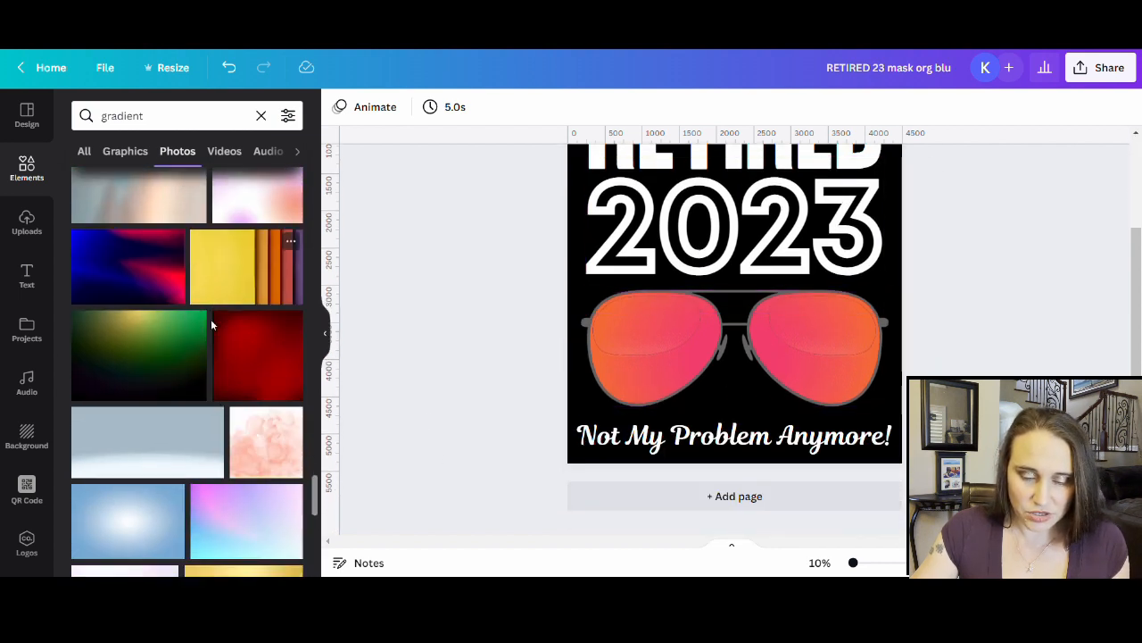
pyautogui.scroll(-12, 231, 413)
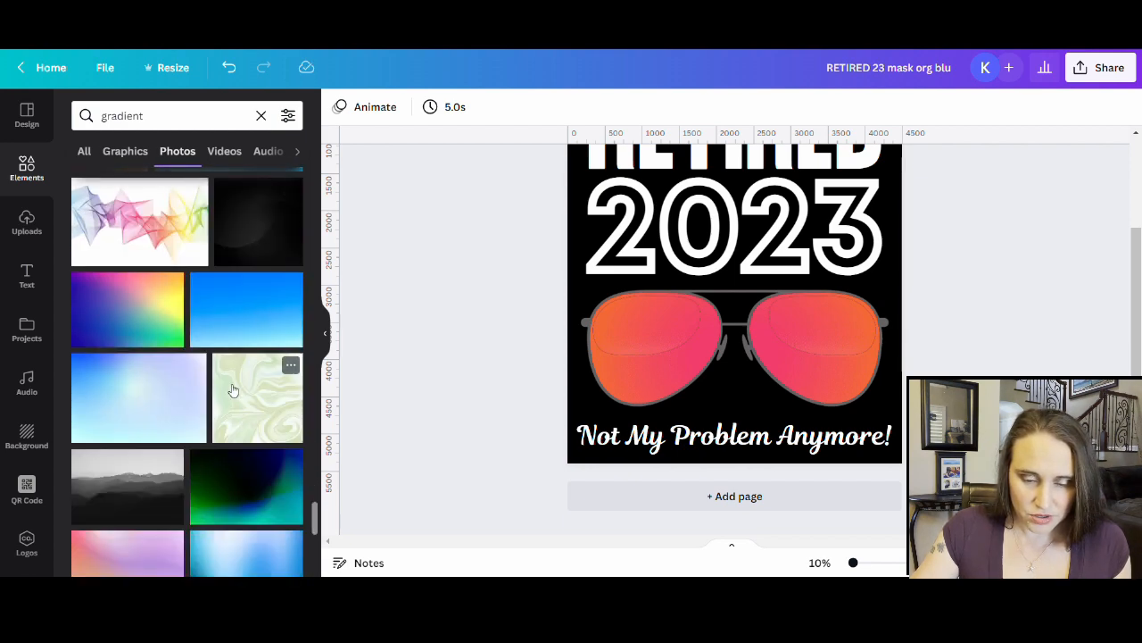
pyautogui.scroll(-15, 230, 366)
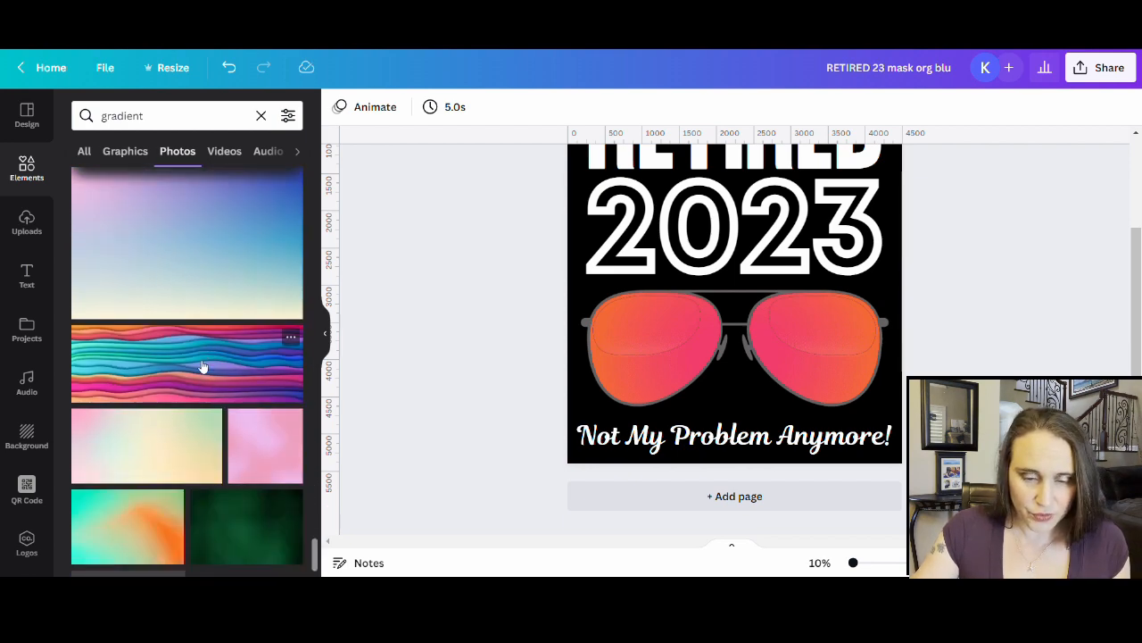
# - Change the Elements search to 'orange gradient' and scroll down through the photo results
pyautogui.click(106, 116)
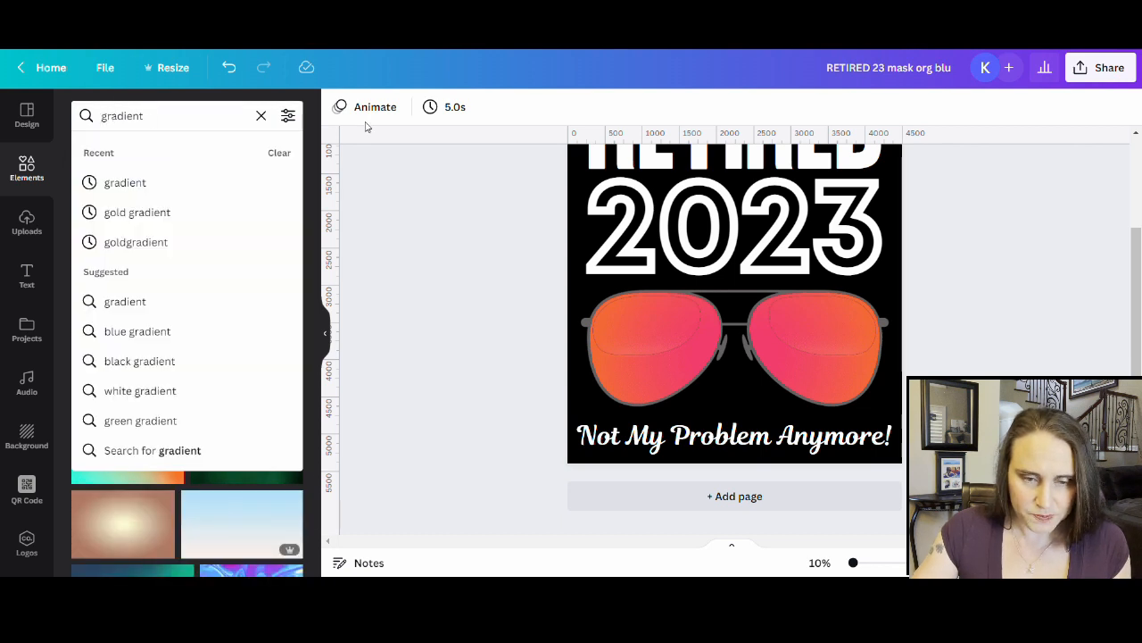
pyautogui.write('or')
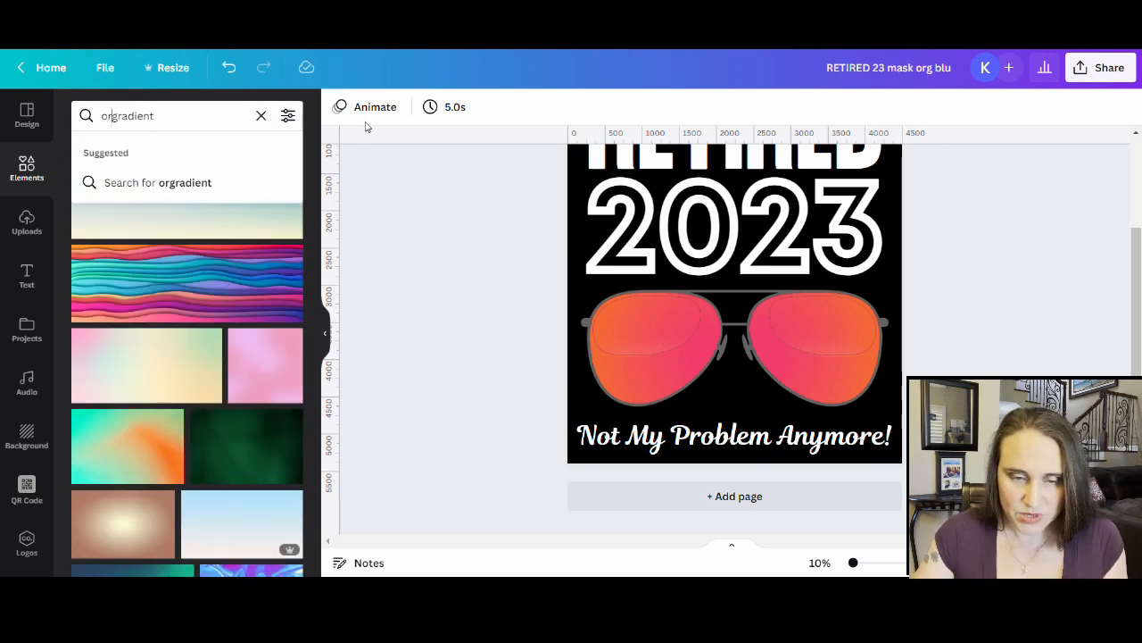
pyautogui.write('ange')
pyautogui.press('Return')
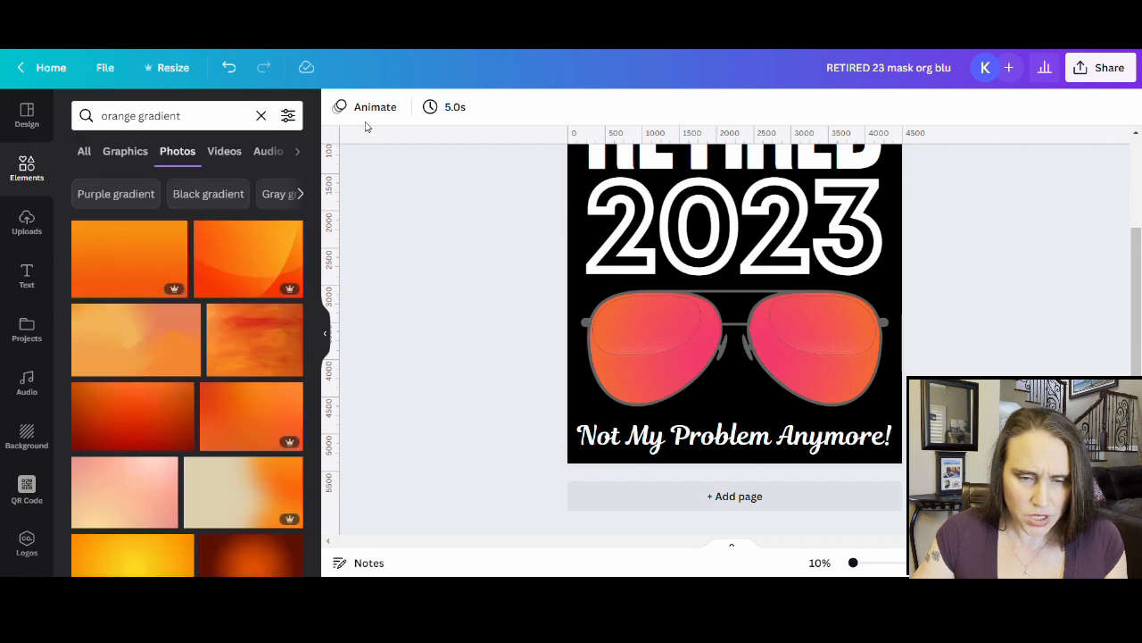
pyautogui.scroll(-2, 204, 258)
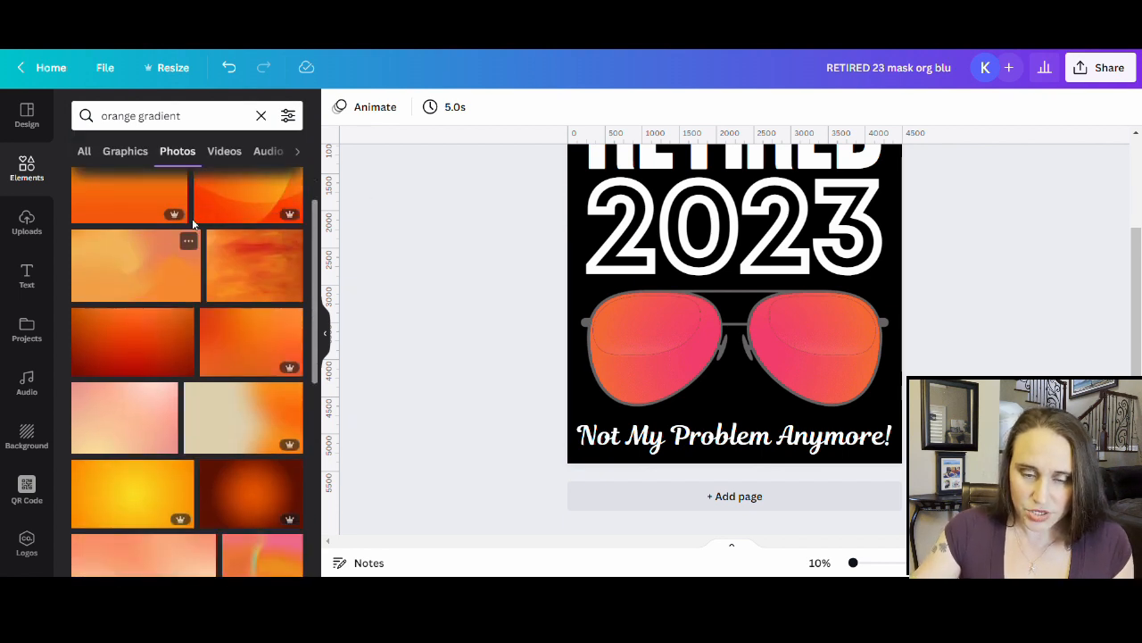
pyautogui.scroll(-1, 192, 259)
pyautogui.scroll(-5, 190, 258)
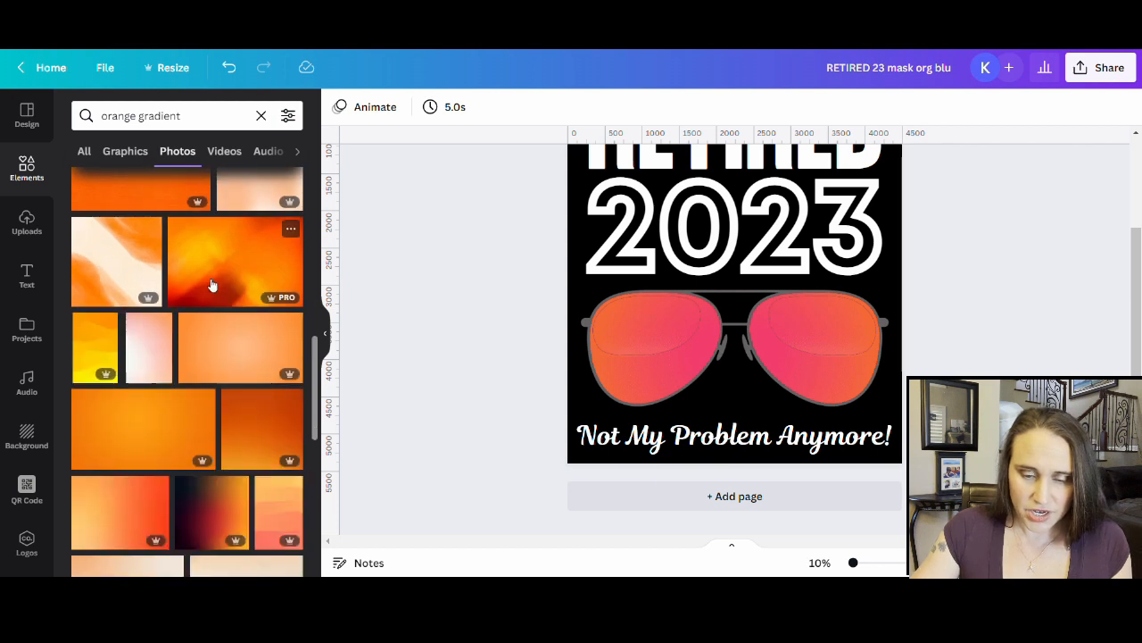
pyautogui.scroll(-2, 237, 303)
pyautogui.scroll(-1, 232, 302)
pyautogui.scroll(-1, 234, 307)
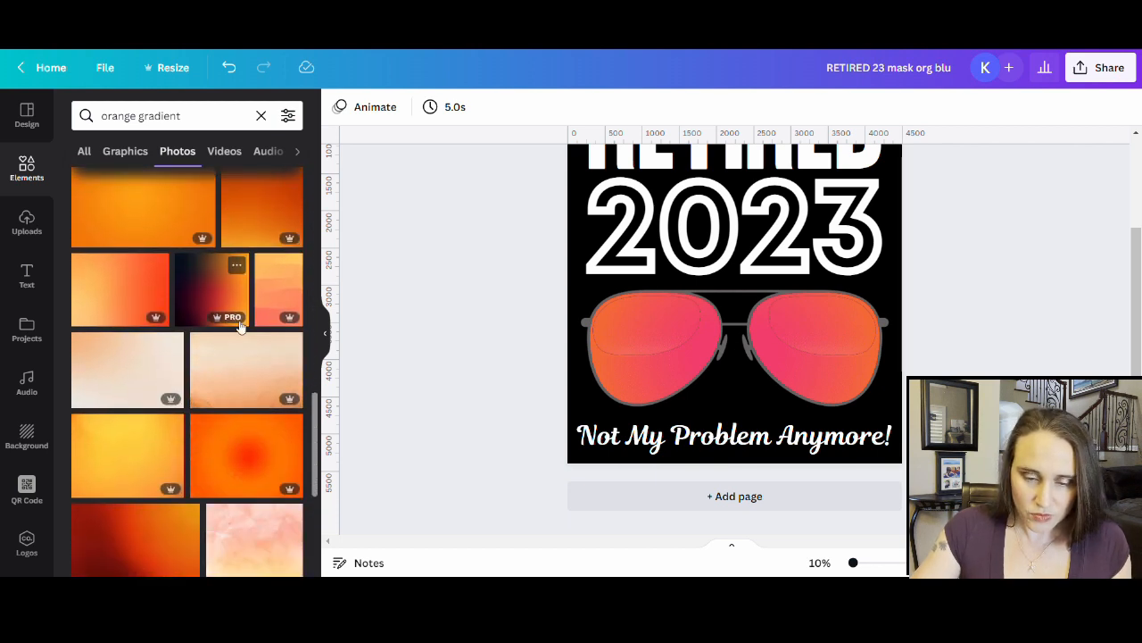
pyautogui.scroll(-2, 227, 377)
pyautogui.scroll(-2, 240, 332)
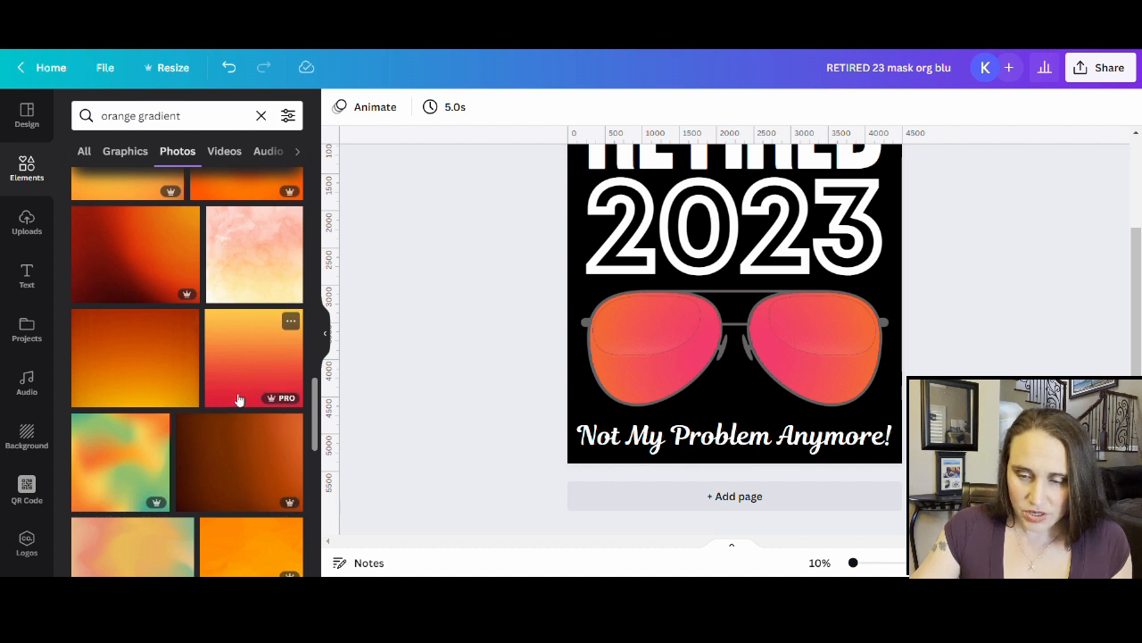
# - Add the orange-red gradient photo, bring it to front, and rotate it so red is on top
pyautogui.click(249, 366)
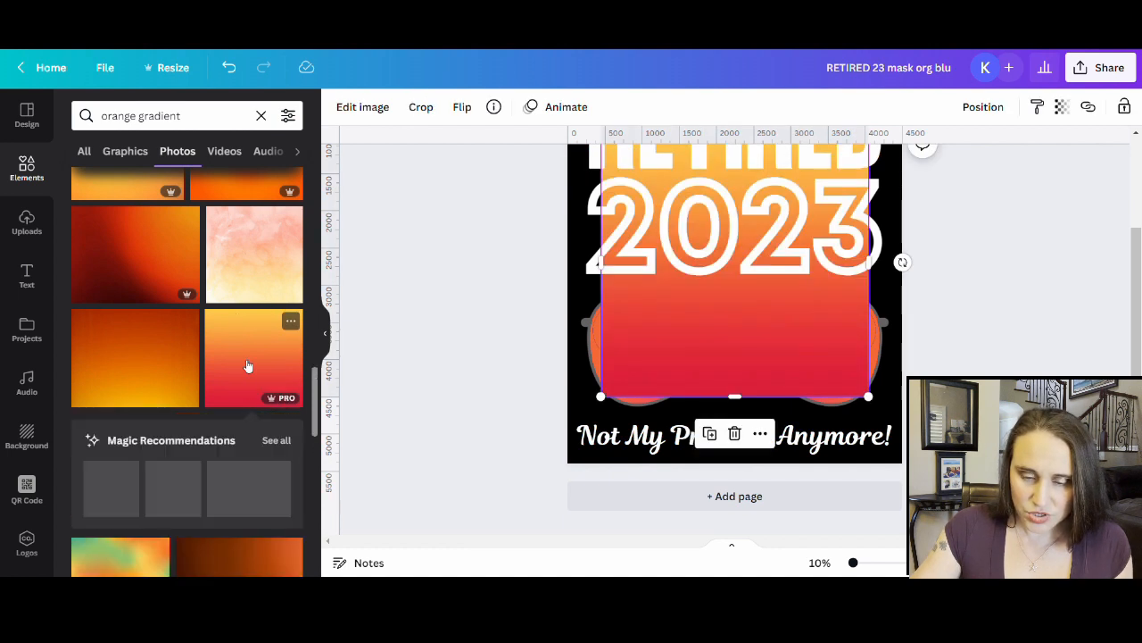
pyautogui.rightClick(785, 364)
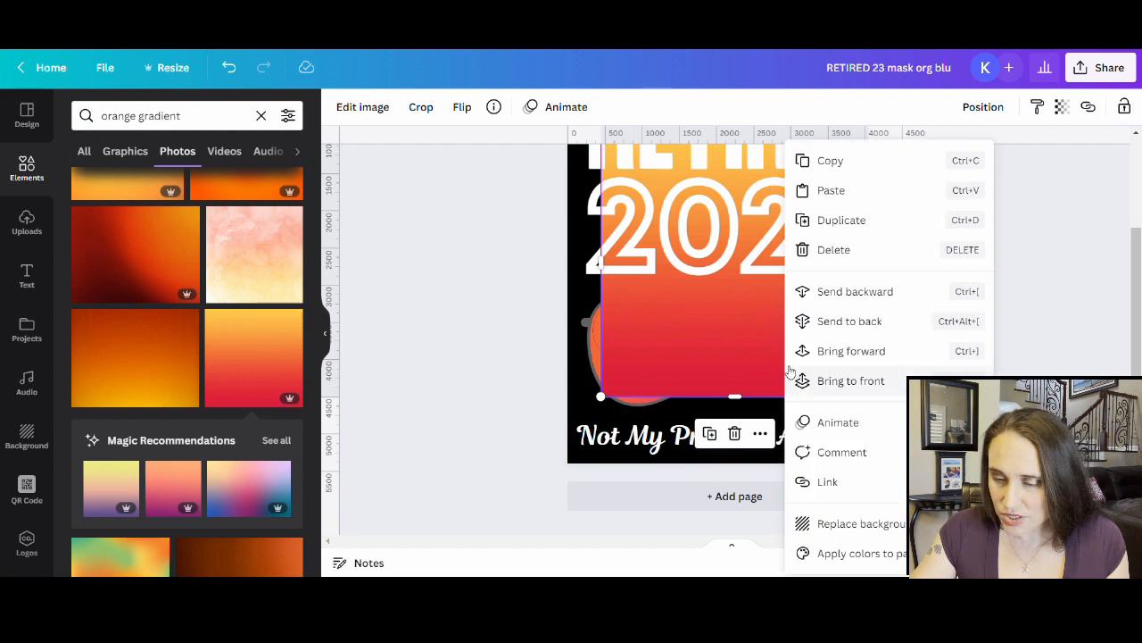
pyautogui.click(851, 382)
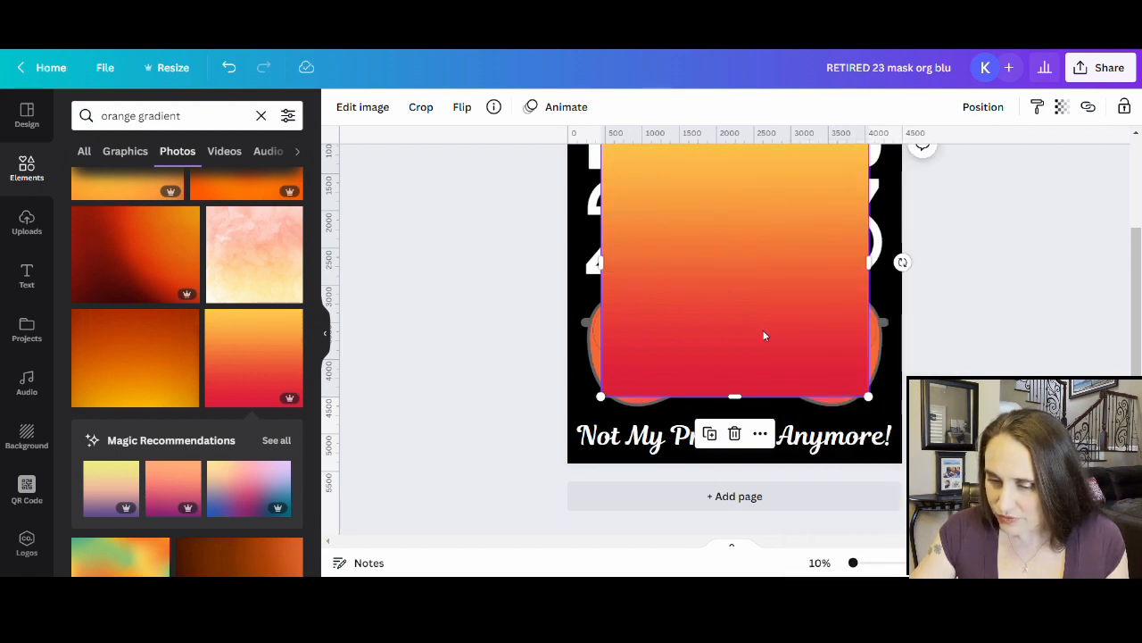
pyautogui.moveTo(912, 270); pyautogui.dragTo(639, 267)
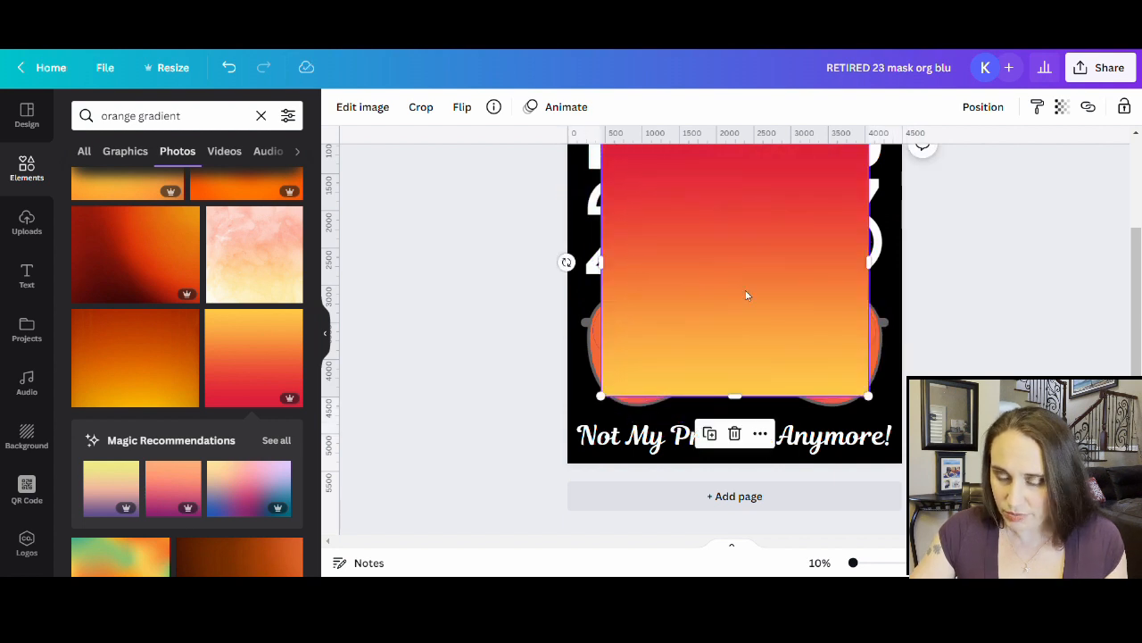
# - Bring the gradient to the front again and move it up and left over the 2023 text
pyautogui.scroll(2, 781, 313)
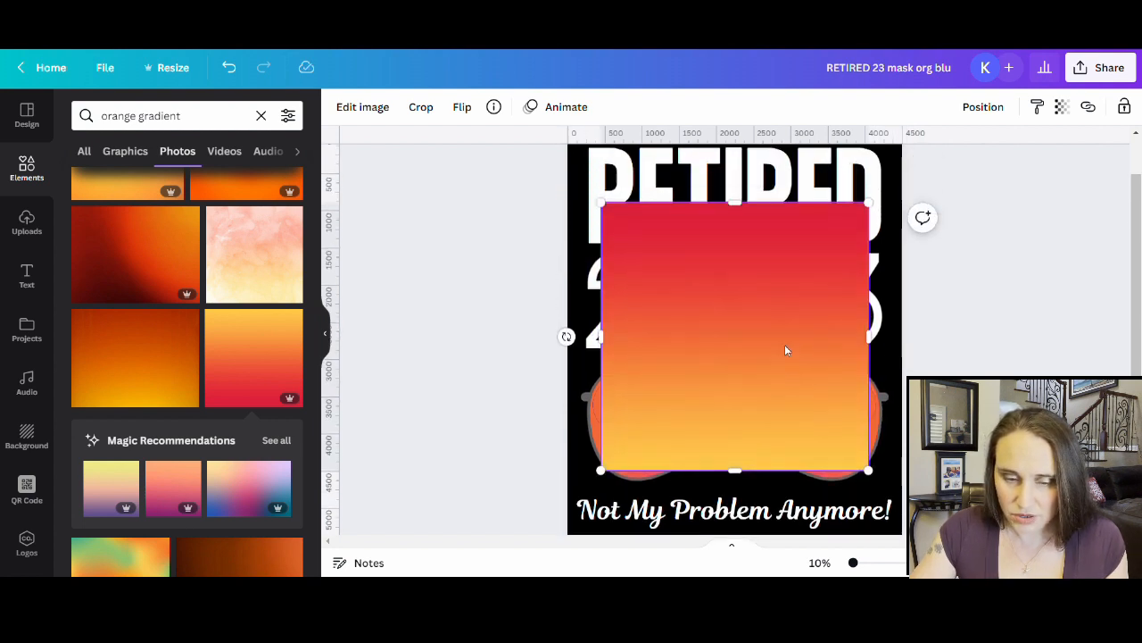
pyautogui.moveTo(773, 380); pyautogui.dragTo(770, 427)
pyautogui.rightClick(771, 428)
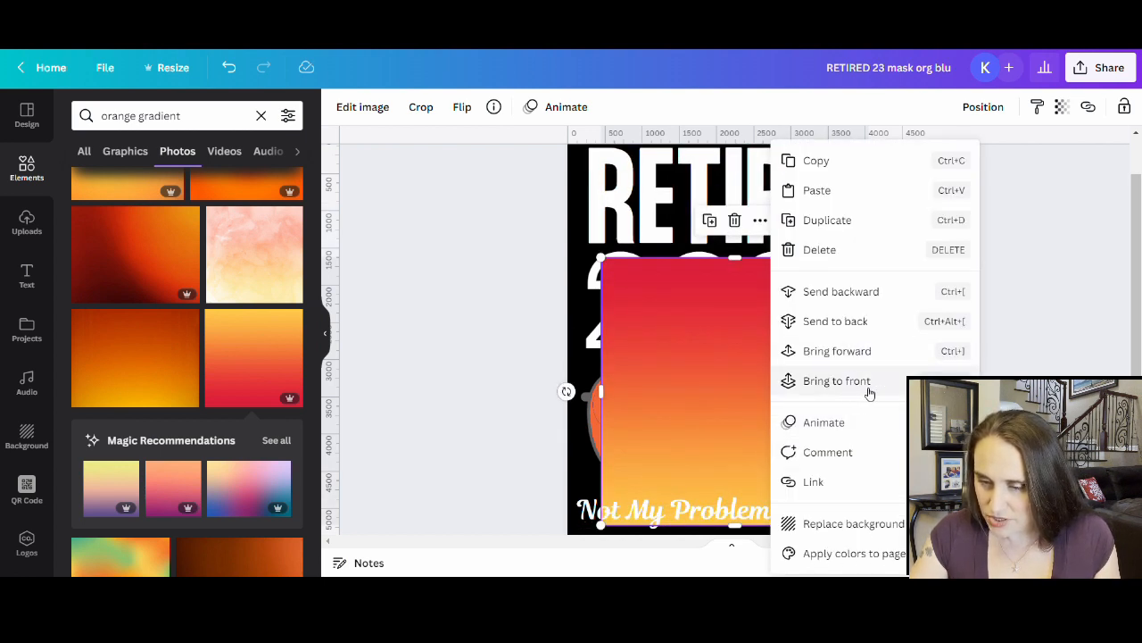
pyautogui.click(836, 381)
pyautogui.moveTo(780, 401); pyautogui.dragTo(746, 317)
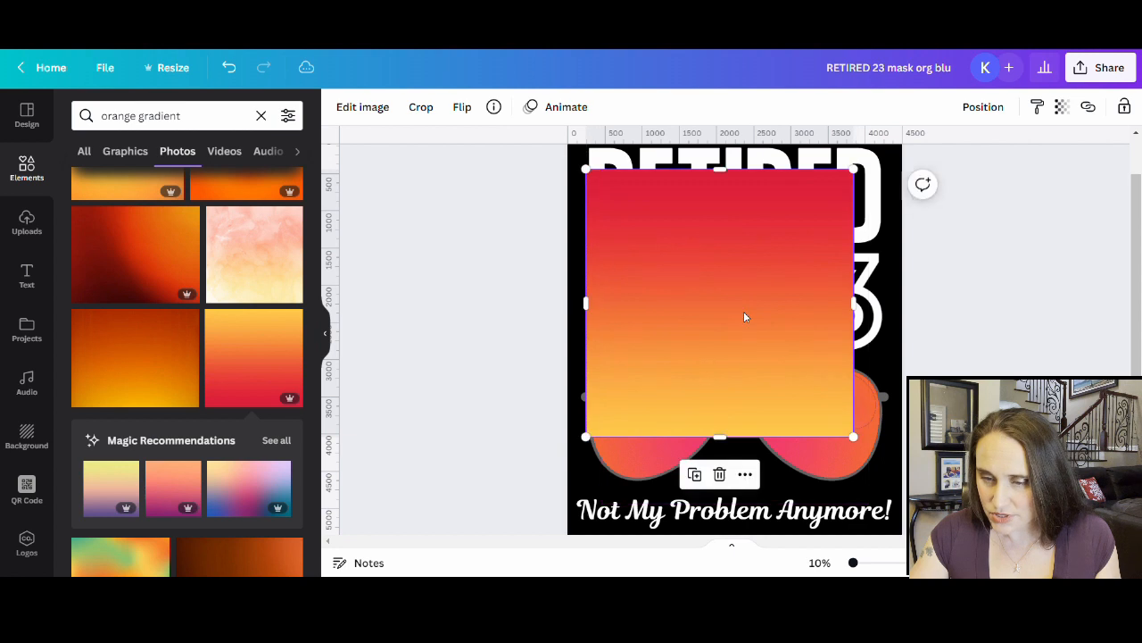
# - Adjust the gradient image to brightness 30 and saturation about 47
pyautogui.click(361, 108)
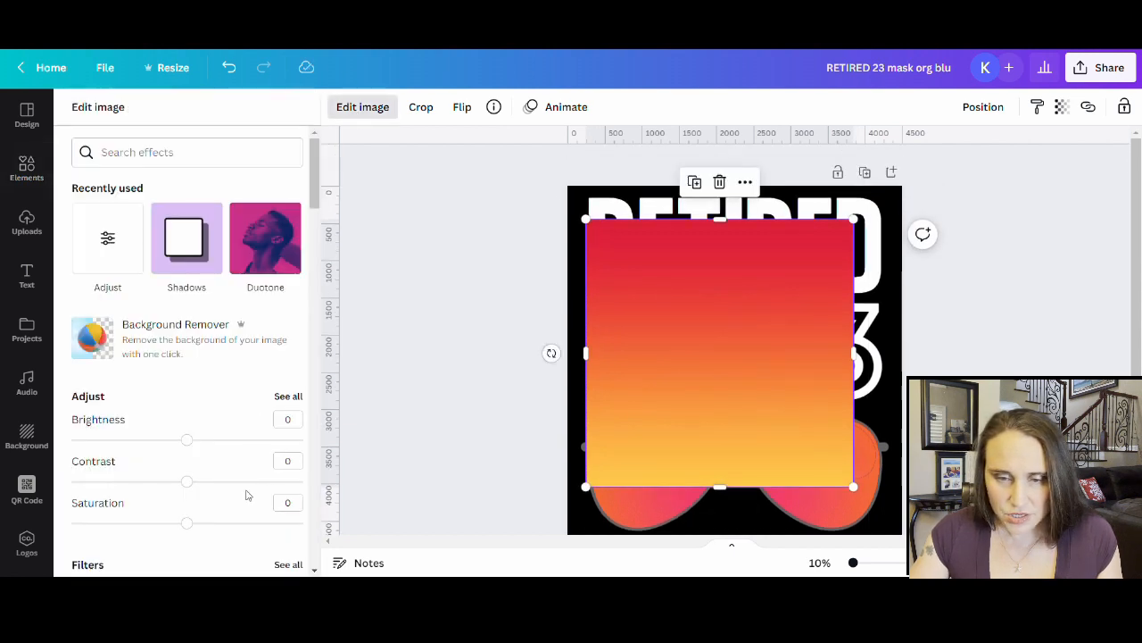
pyautogui.moveTo(187, 530); pyautogui.dragTo(223, 542)
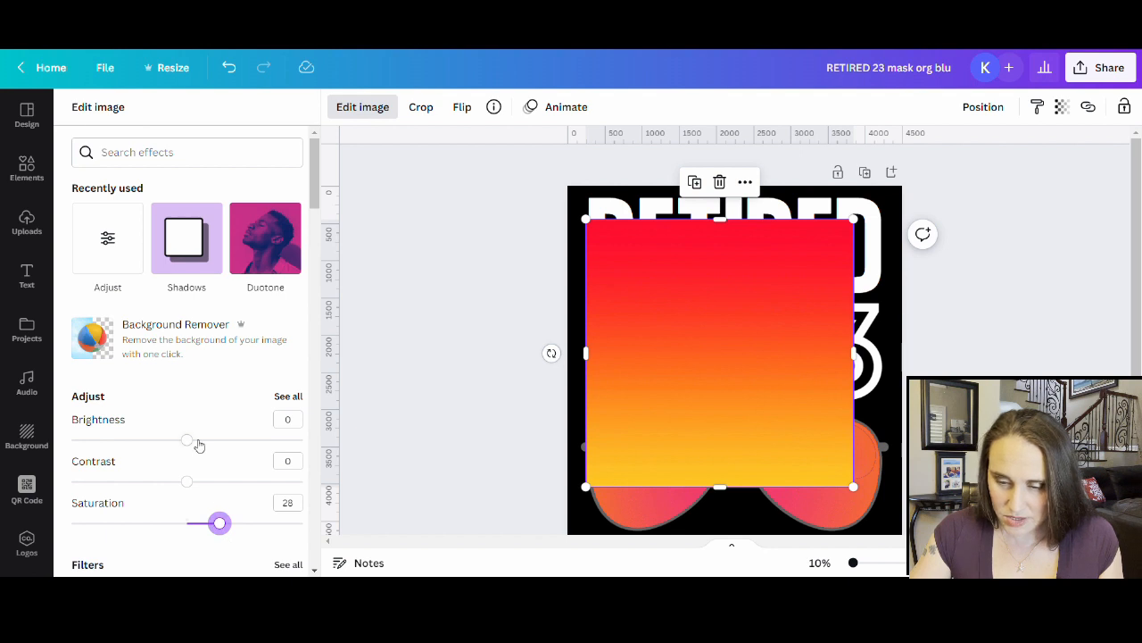
pyautogui.moveTo(199, 445); pyautogui.dragTo(226, 449)
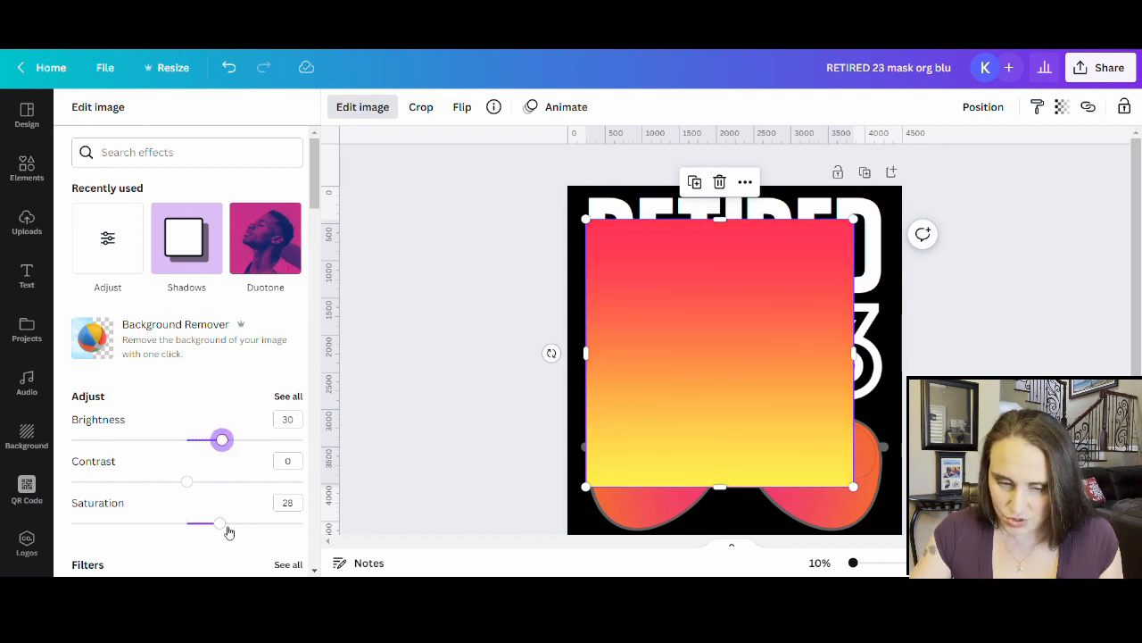
pyautogui.moveTo(223, 527); pyautogui.dragTo(244, 531)
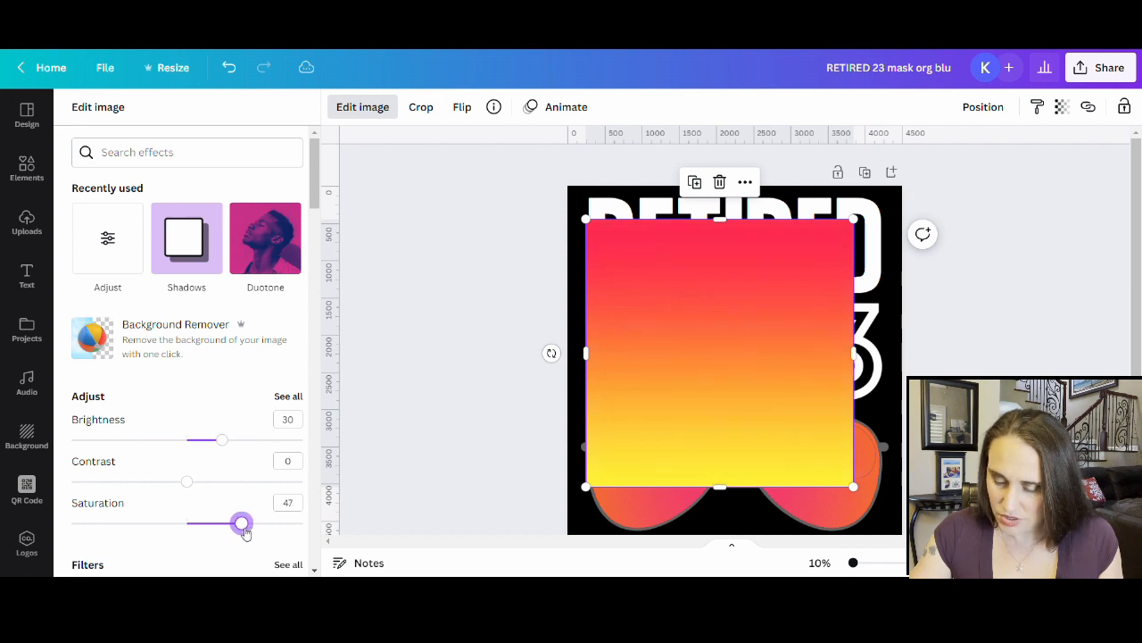
# - Move the gradient to the page's top-left corner and stretch it to cover the whole page
pyautogui.moveTo(764, 384); pyautogui.dragTo(693, 377)
pyautogui.scroll(-1, 753, 350)
pyautogui.scroll(-3, 751, 350)
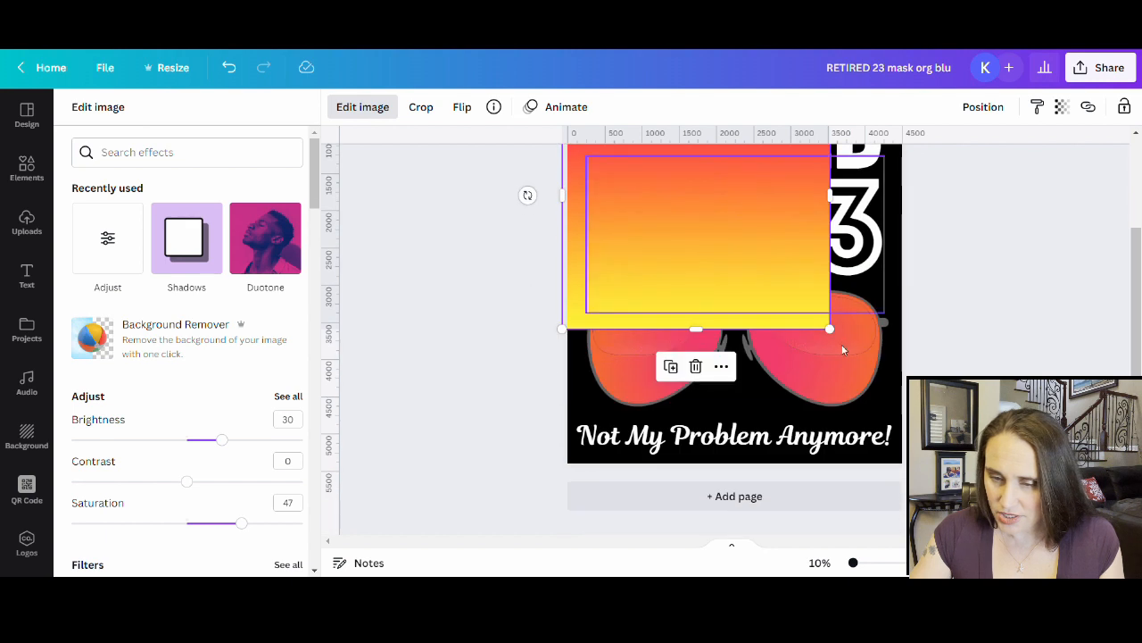
pyautogui.moveTo(829, 335); pyautogui.dragTo(964, 462)
pyautogui.scroll(4, 527, 385)
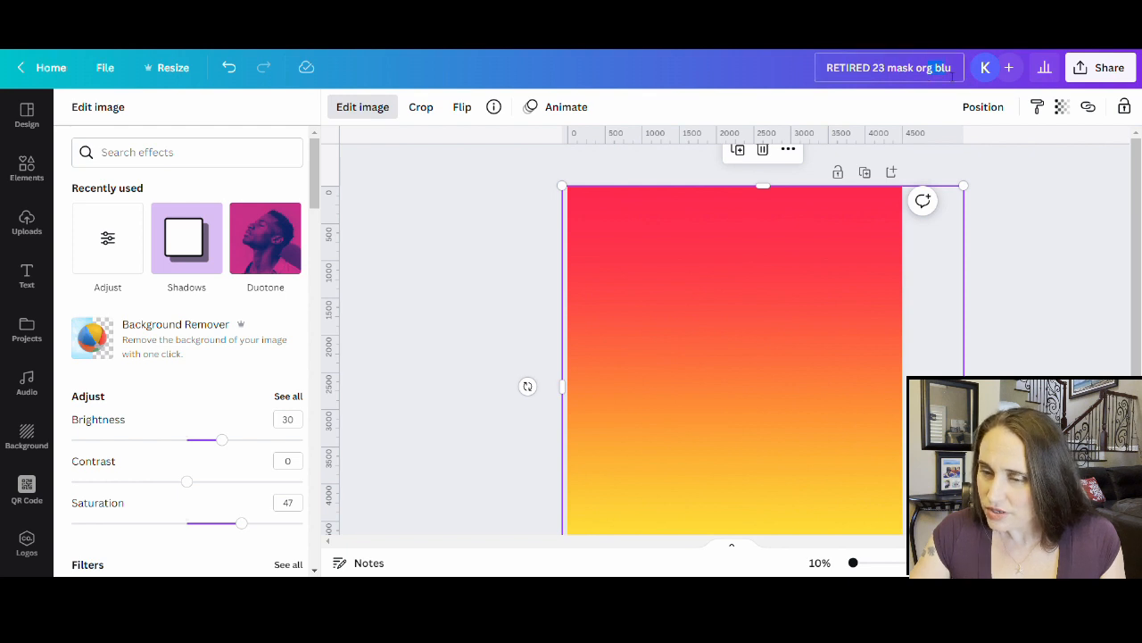
# - Trim the title to 'RETIRED 23 mask org', download a PNG, then enter 'tropical beach' as the search
pyautogui.press('BackSpace')
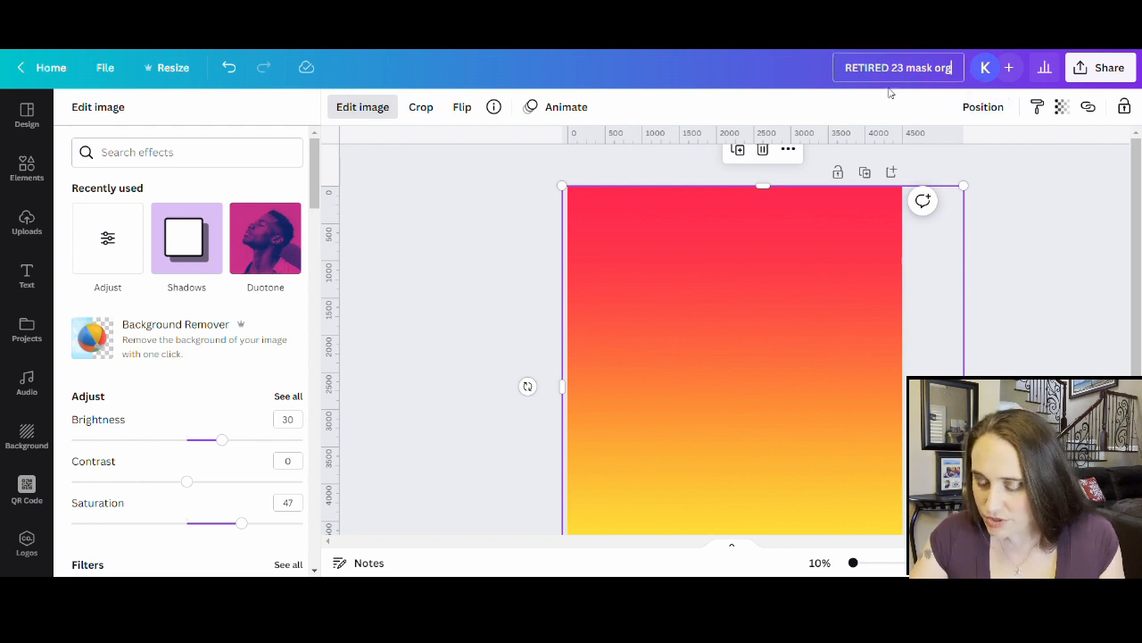
pyautogui.click(1085, 77)
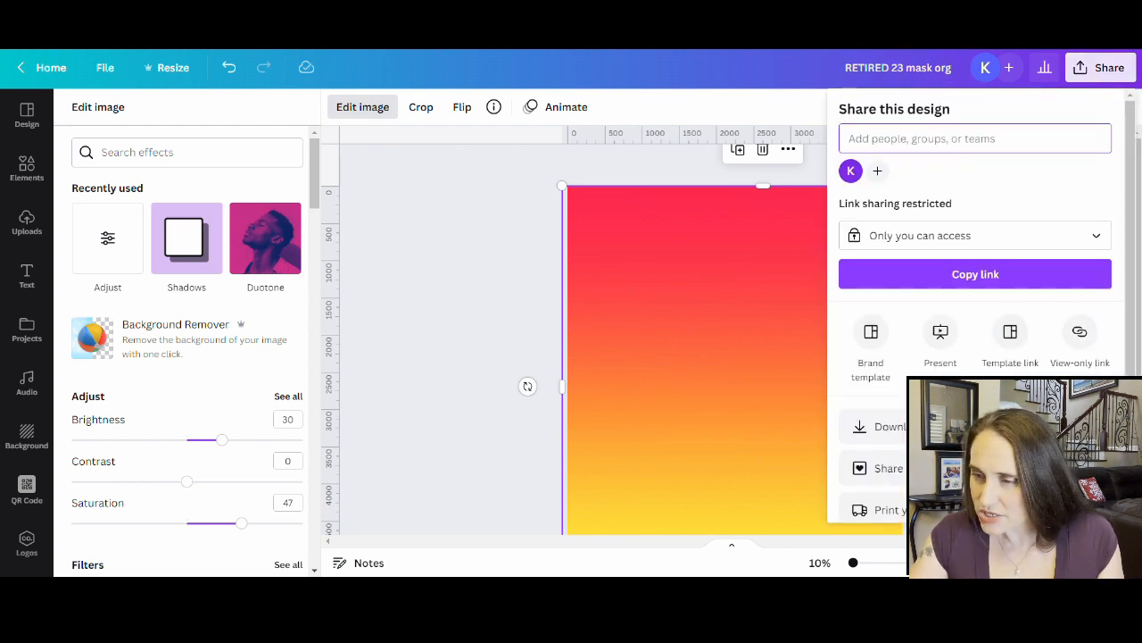
pyautogui.click(880, 426)
pyautogui.click(999, 362)
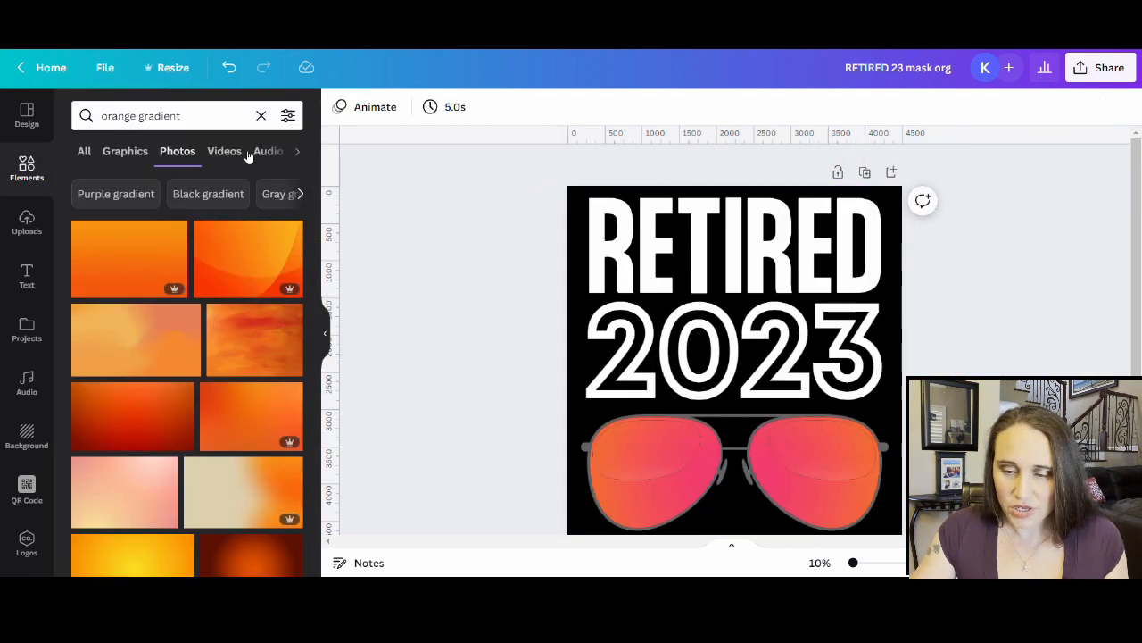
pyautogui.click(224, 117)
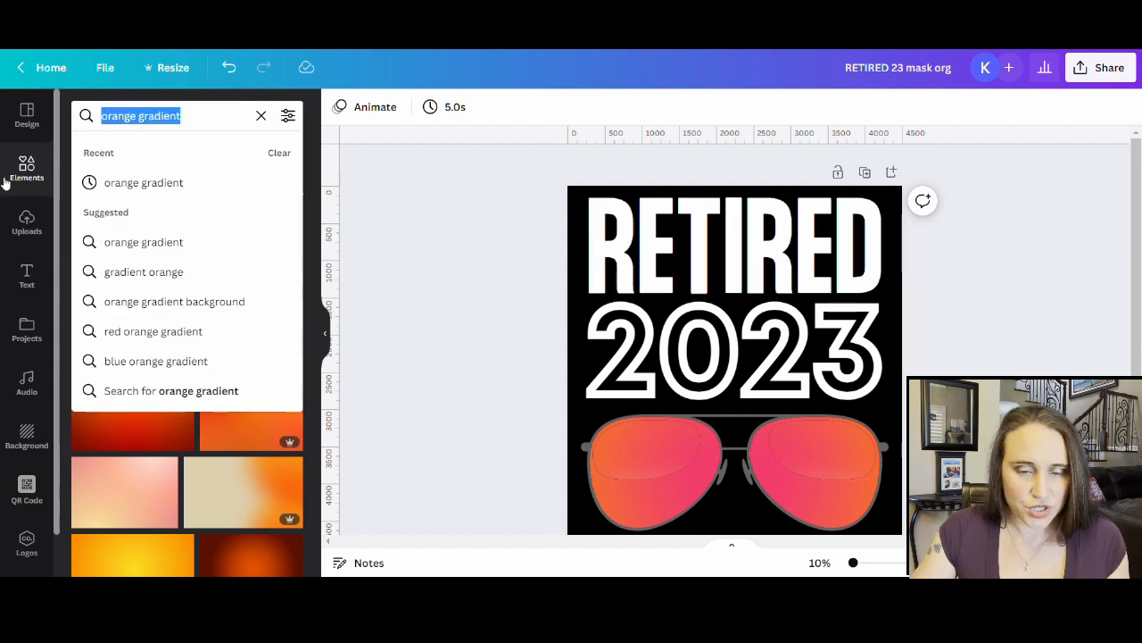
pyautogui.write('tropical beach')
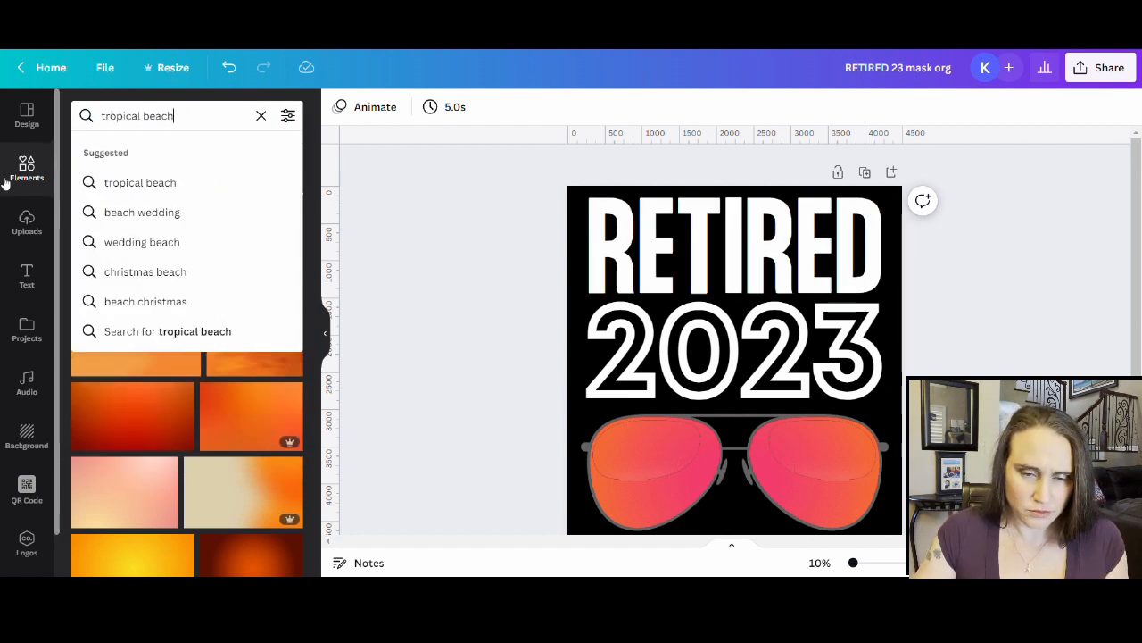
# - Run the 'tropical beach' search and scroll down through the photo results
pyautogui.press('Return')
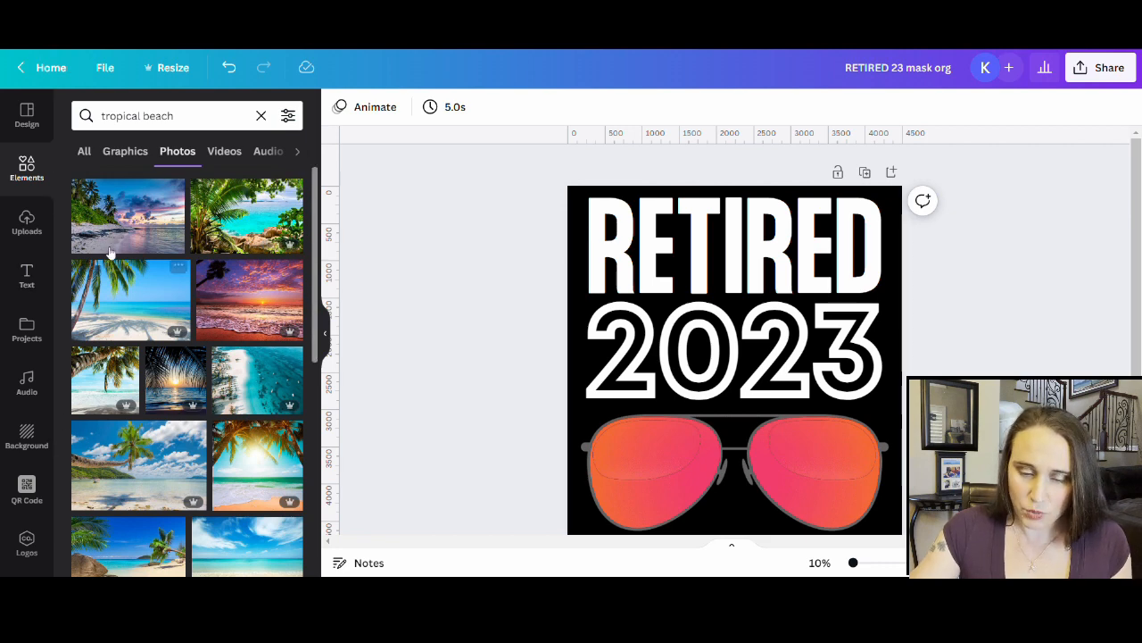
pyautogui.scroll(-3, 185, 468)
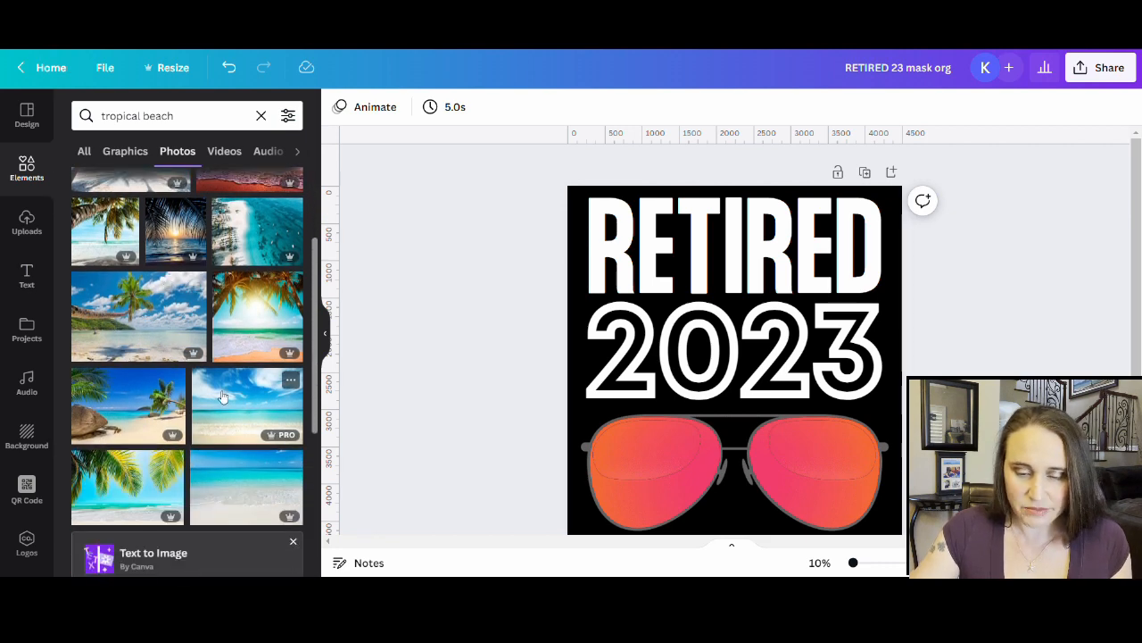
pyautogui.scroll(-2, 195, 376)
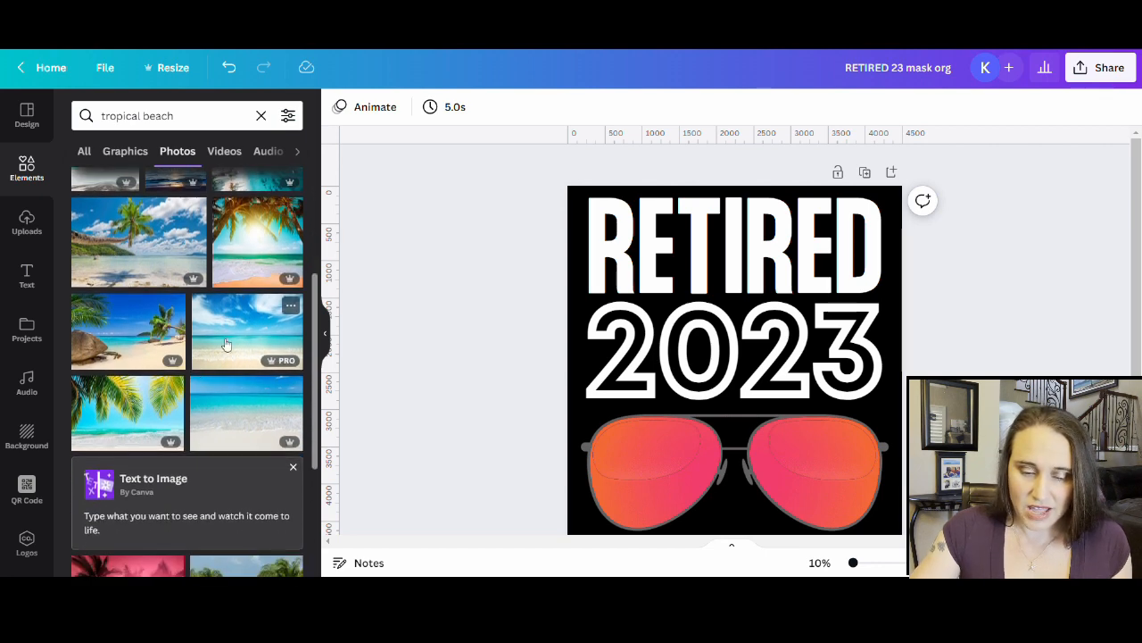
# - Add the clear-water beach photo, move it to the top-left corner, and stretch it across the design
pyautogui.click(263, 333)
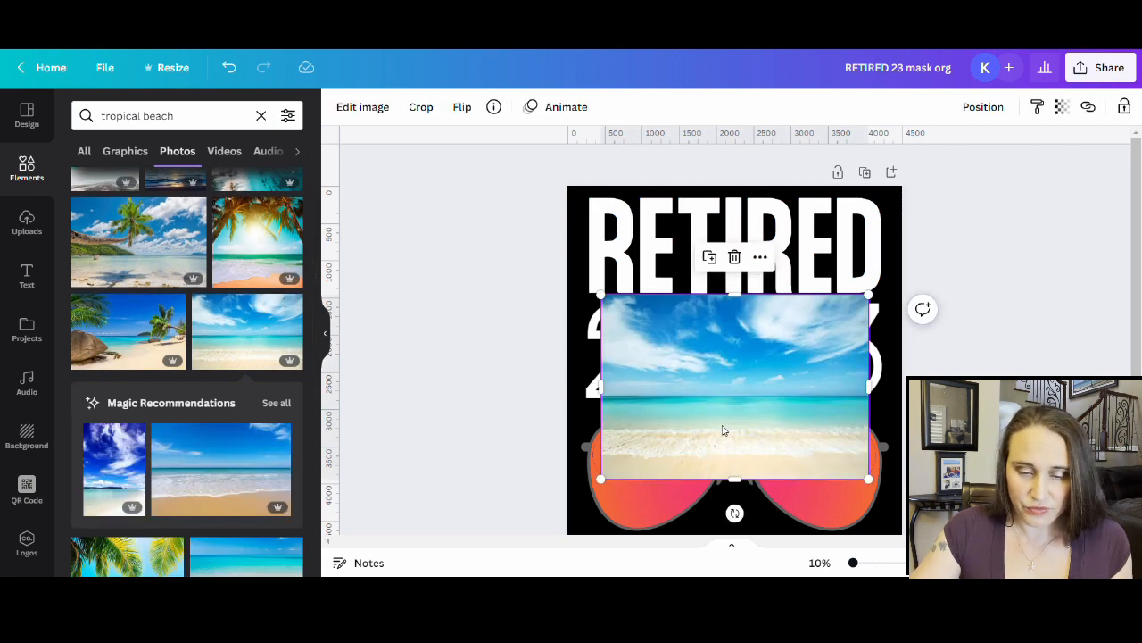
pyautogui.moveTo(727, 413); pyautogui.dragTo(666, 315)
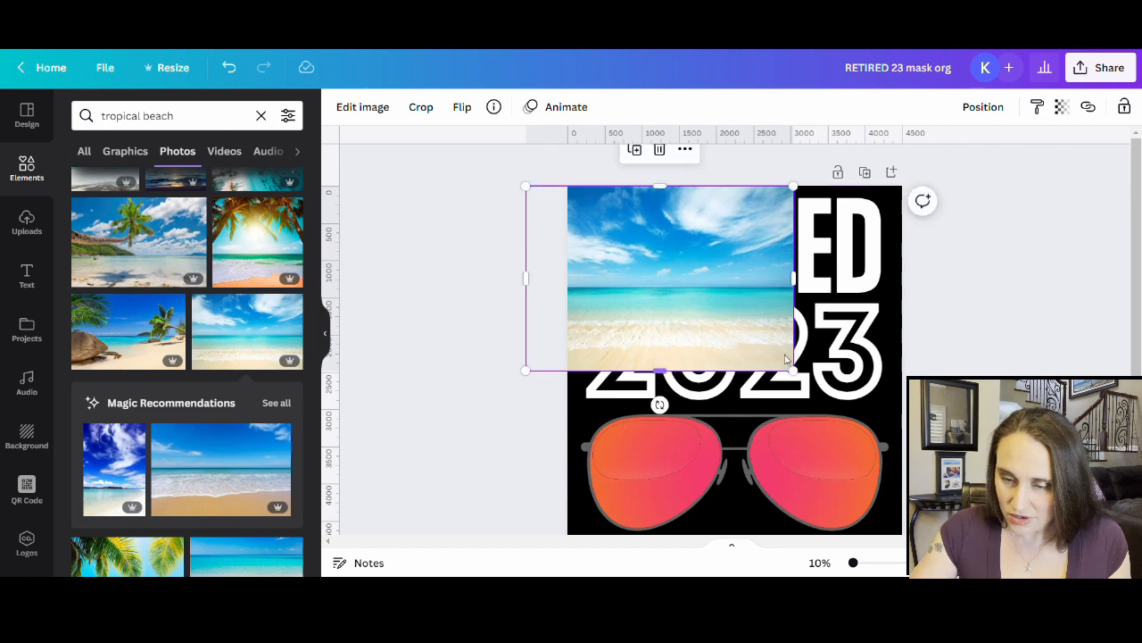
pyautogui.scroll(-2, 669, 322)
pyautogui.moveTo(805, 308); pyautogui.dragTo(1108, 514)
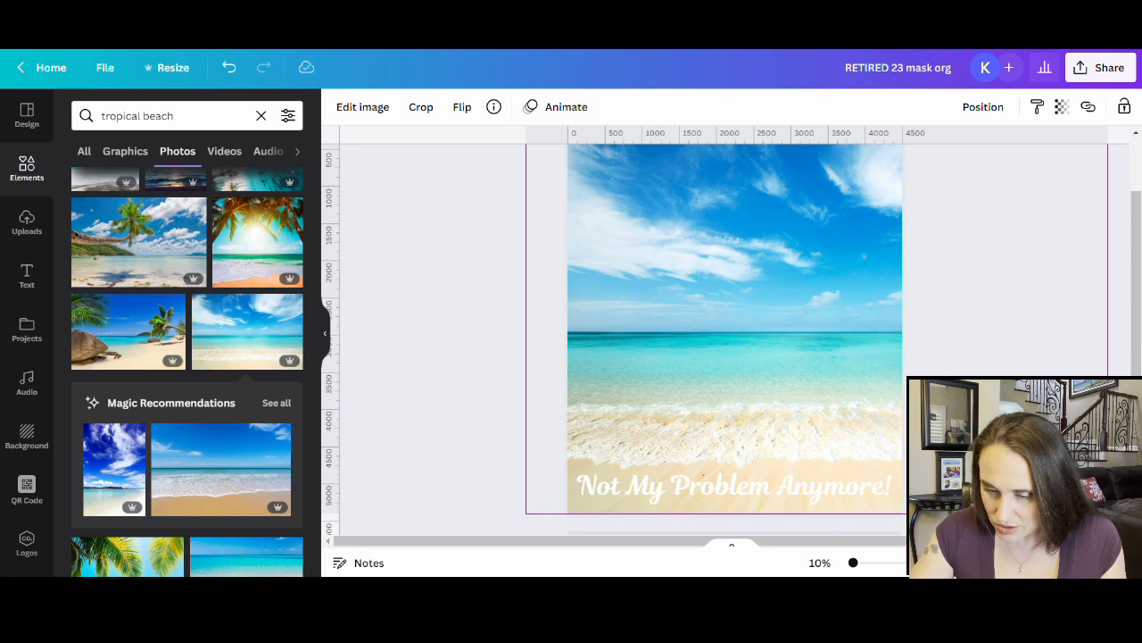
pyautogui.moveTo(1107, 513); pyautogui.dragTo(1108, 513)
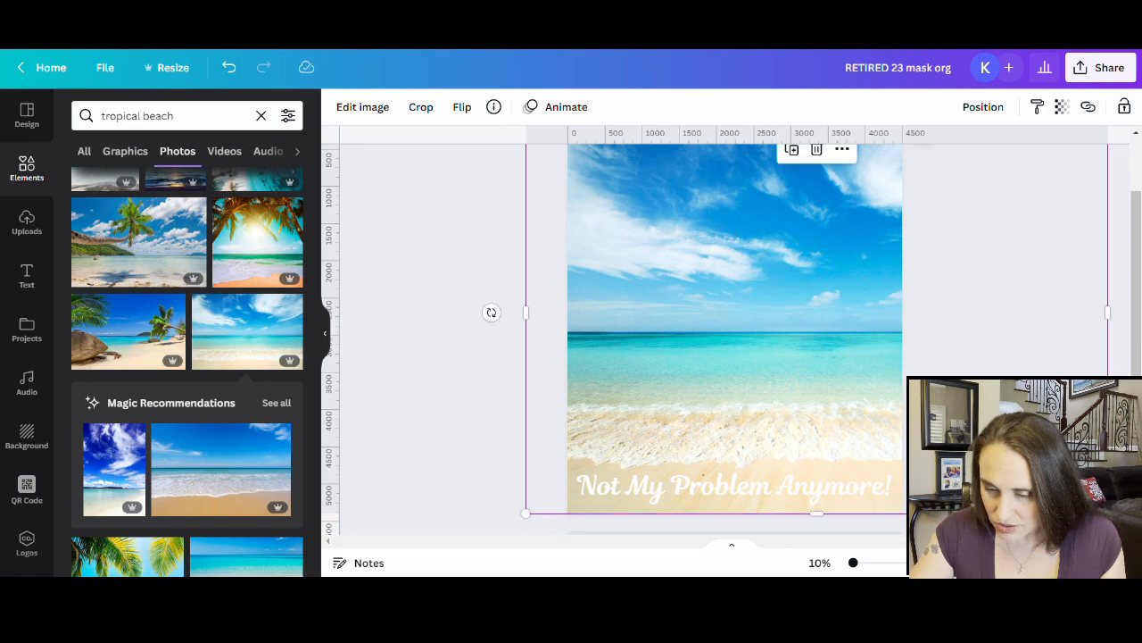
pyautogui.scroll(2, 736, 339)
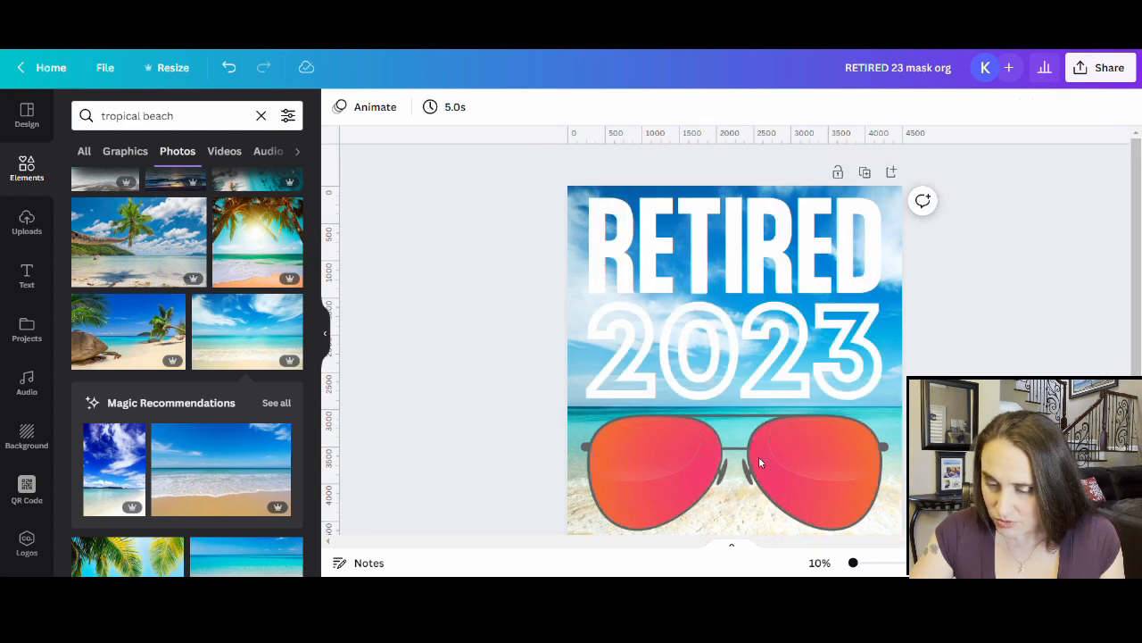
# - Detach the beach photo from the page background and enlarge it past the page edges
pyautogui.click(901, 516)
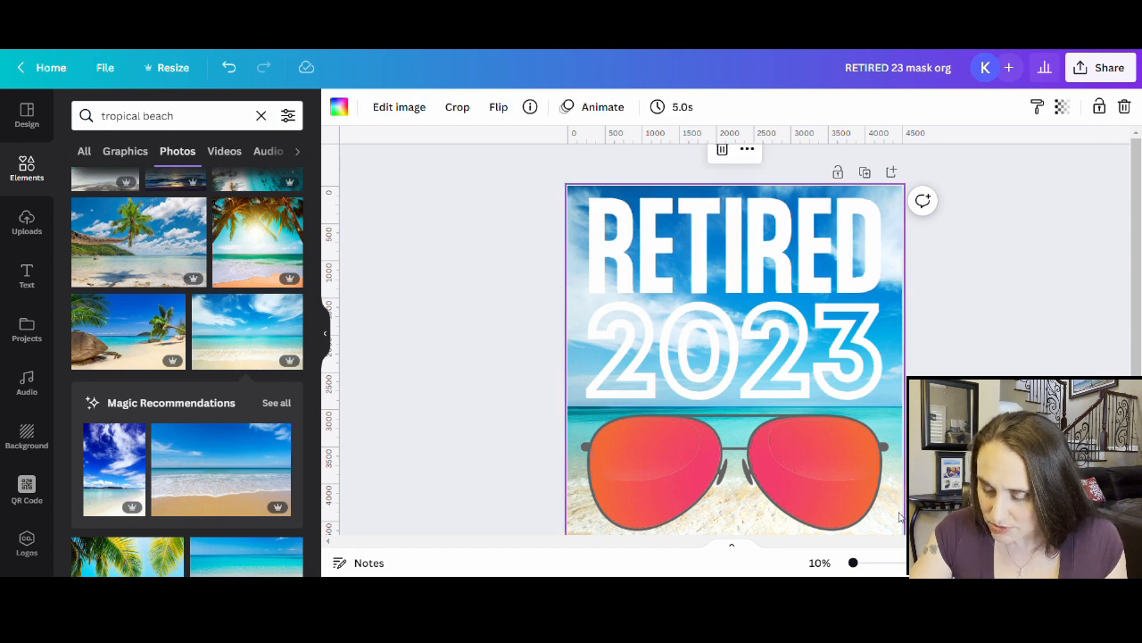
pyautogui.rightClick(901, 516)
pyautogui.click(968, 483)
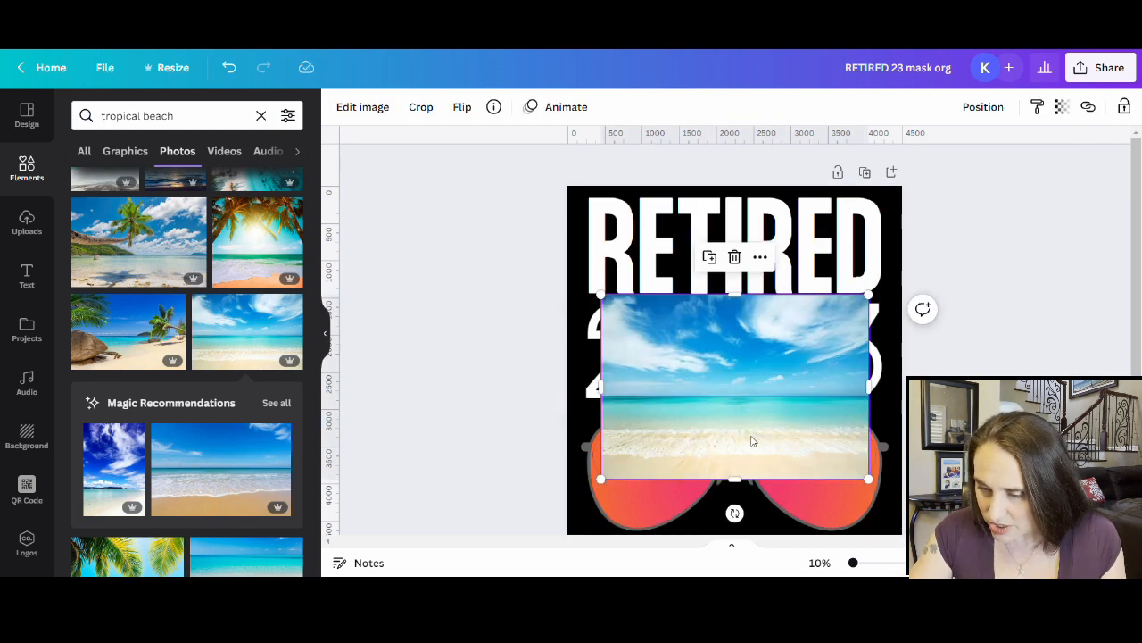
pyautogui.moveTo(739, 390); pyautogui.dragTo(725, 408)
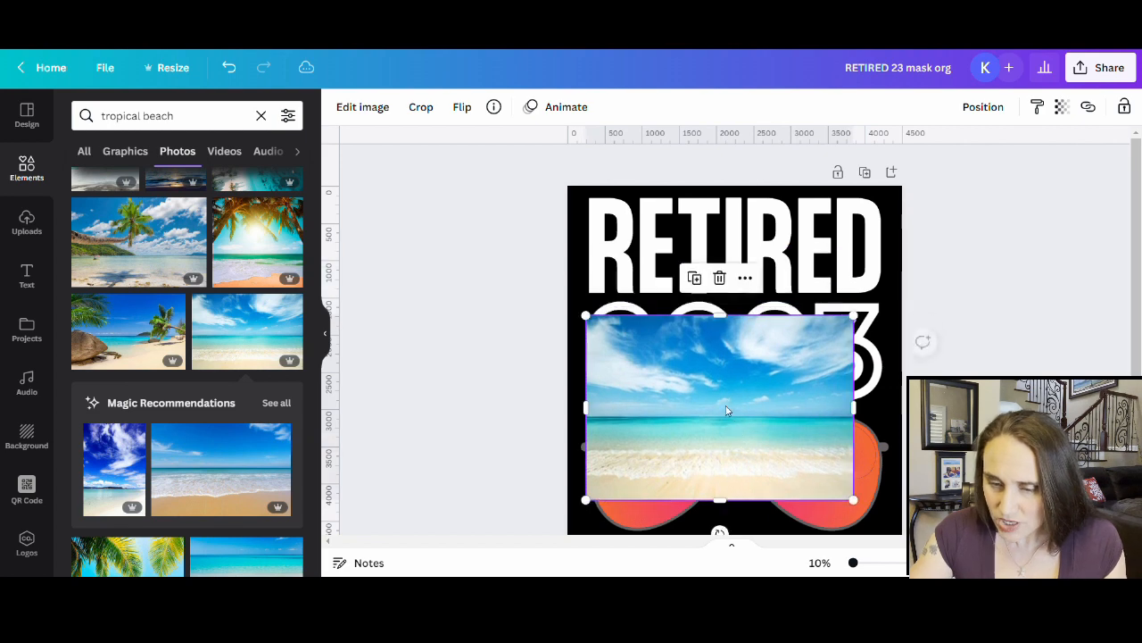
pyautogui.scroll(-2, 722, 357)
pyautogui.moveTo(714, 283); pyautogui.dragTo(721, 258)
pyautogui.scroll(2, 716, 267)
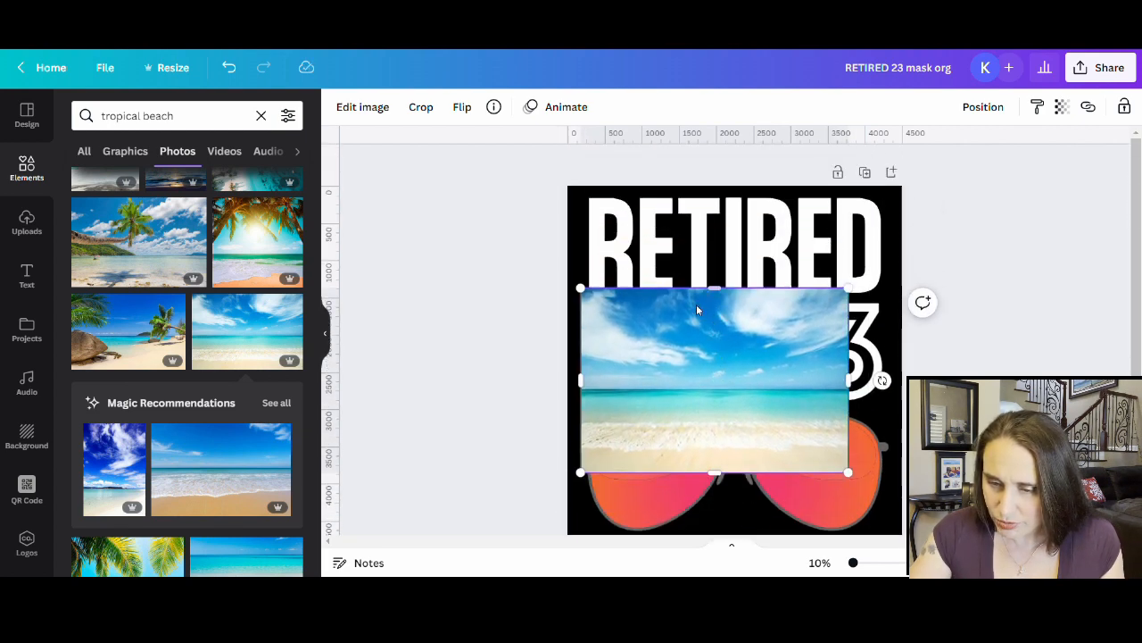
pyautogui.moveTo(685, 348); pyautogui.dragTo(655, 246)
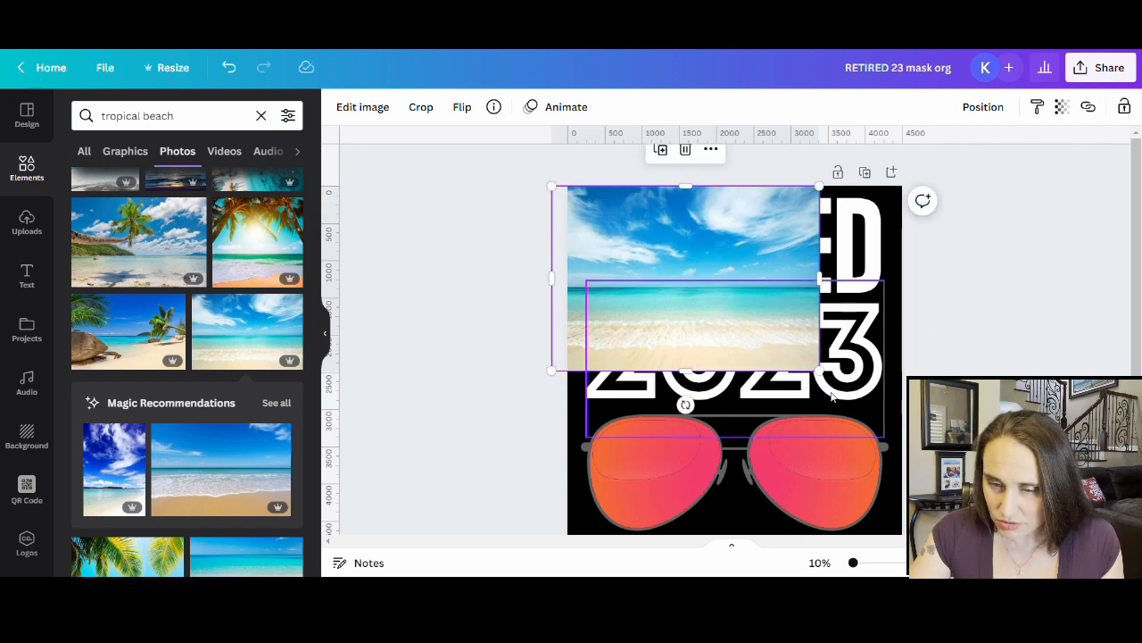
pyautogui.moveTo(819, 369); pyautogui.dragTo(1021, 509)
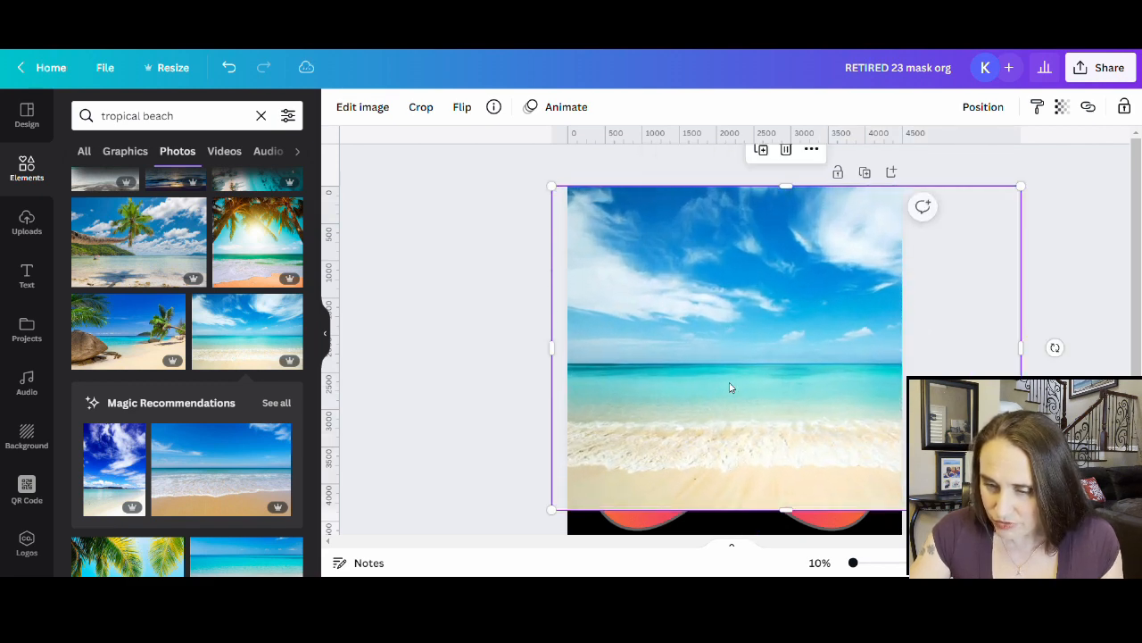
pyautogui.scroll(-1, 755, 364)
pyautogui.moveTo(553, 439); pyautogui.dragTo(427, 505)
pyautogui.scroll(2, 803, 476)
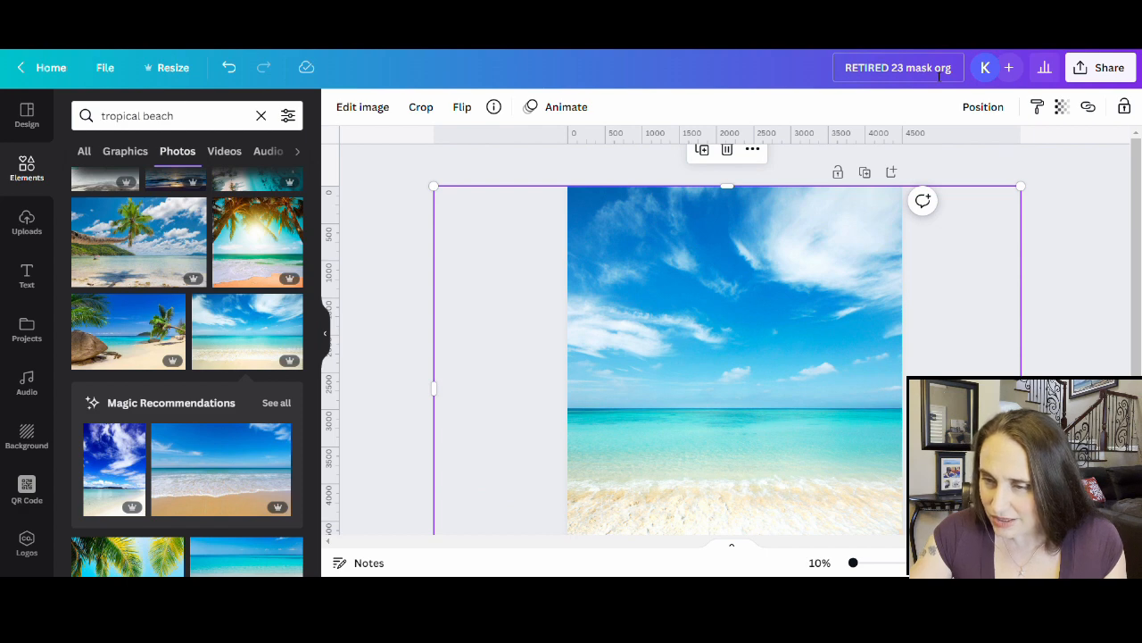
# - Change the title's last word from 'org' to 'beach' and download the design as a PNG
pyautogui.moveTo(936, 76); pyautogui.dragTo(973, 77)
pyautogui.write('be')
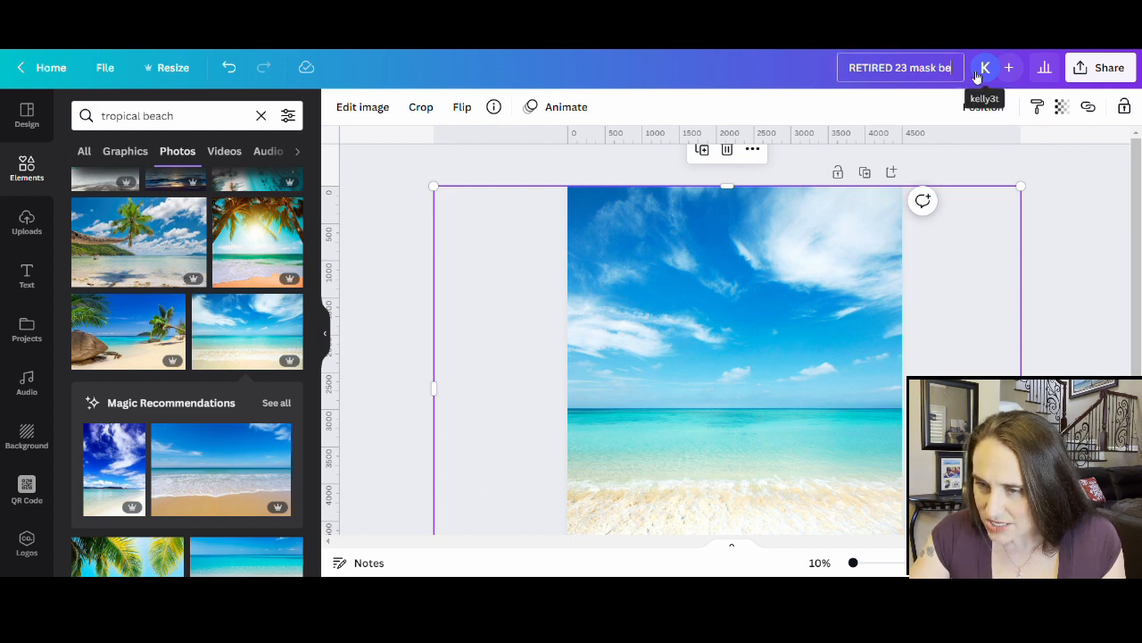
pyautogui.write('ach')
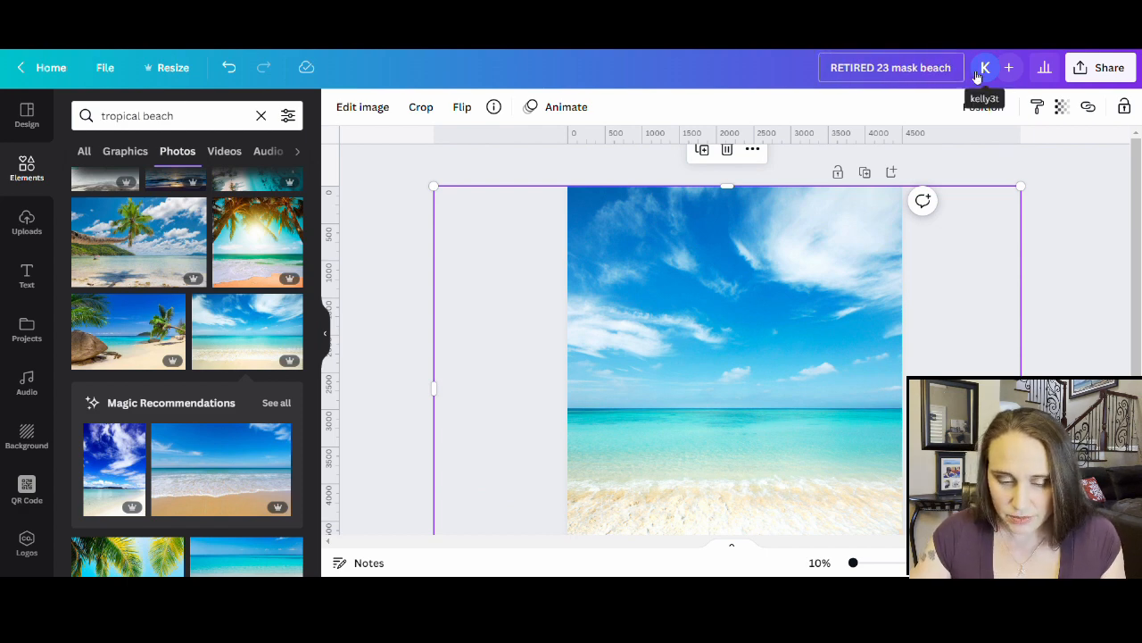
pyautogui.click(1065, 75)
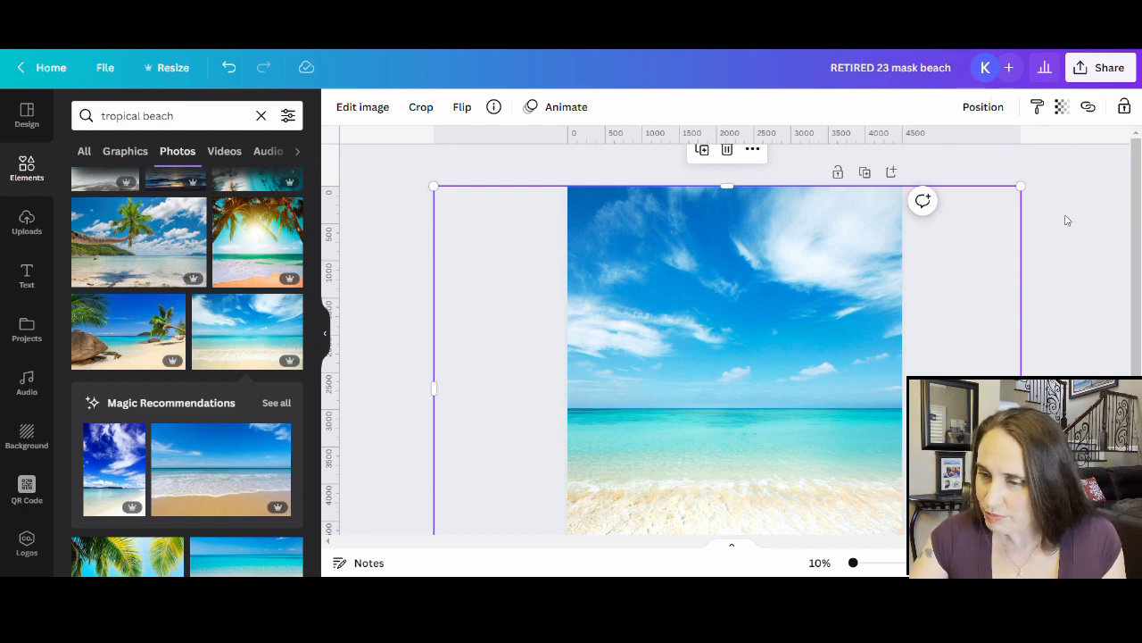
pyautogui.click(1101, 72)
pyautogui.click(888, 427)
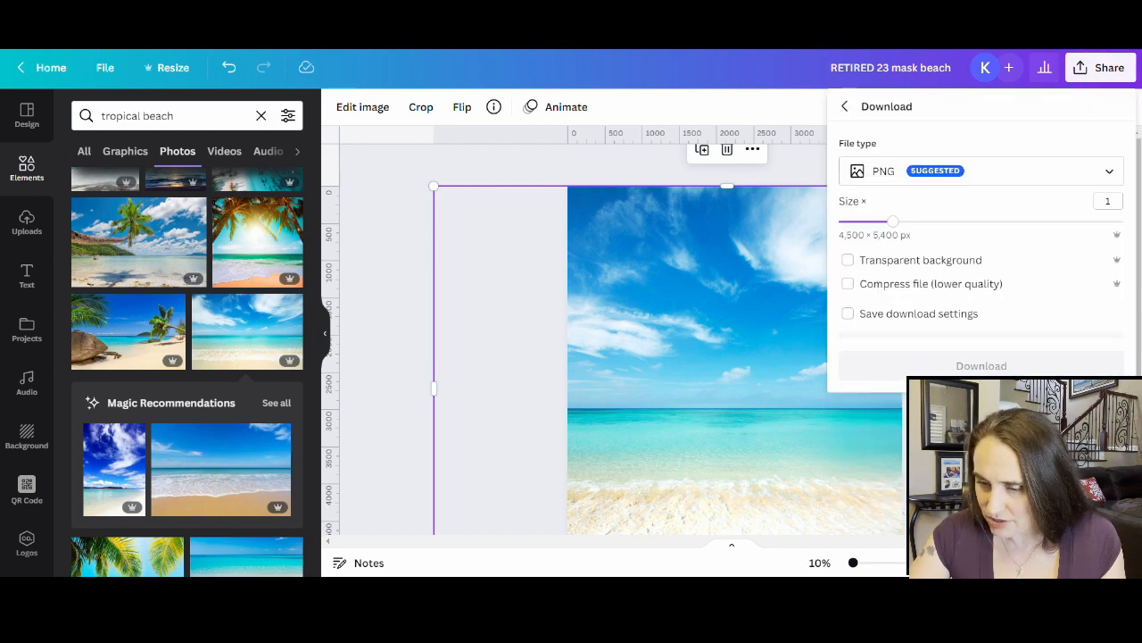
pyautogui.click(990, 361)
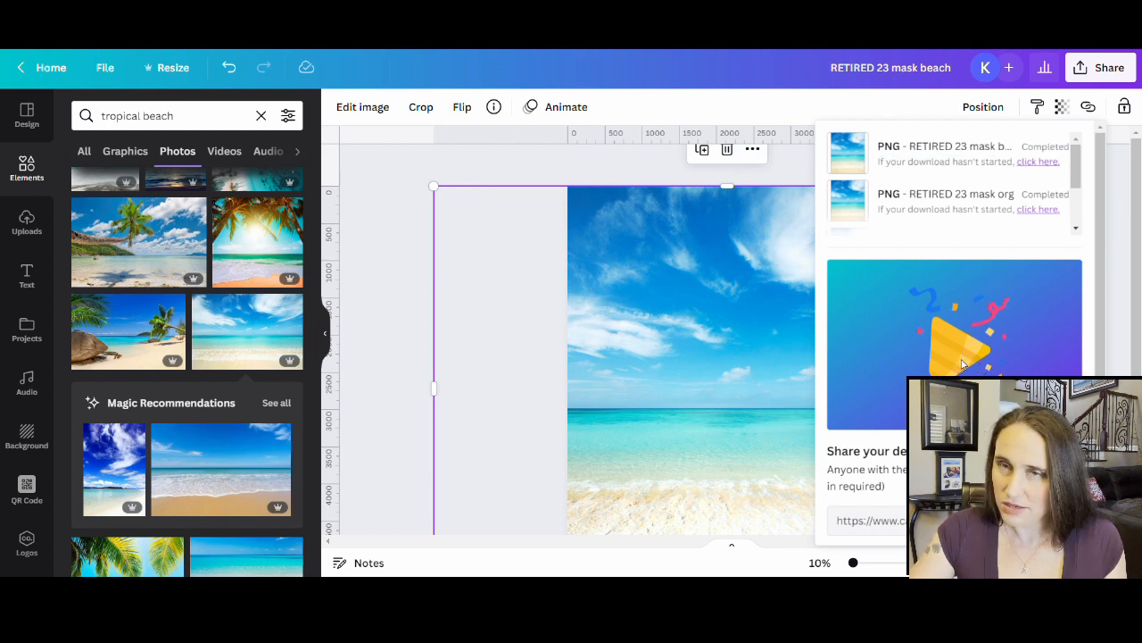
pyautogui.click(390, 436)
# - Detach the beach photo from the page background and drag it off the page
pyautogui.scroll(-3, 728, 478)
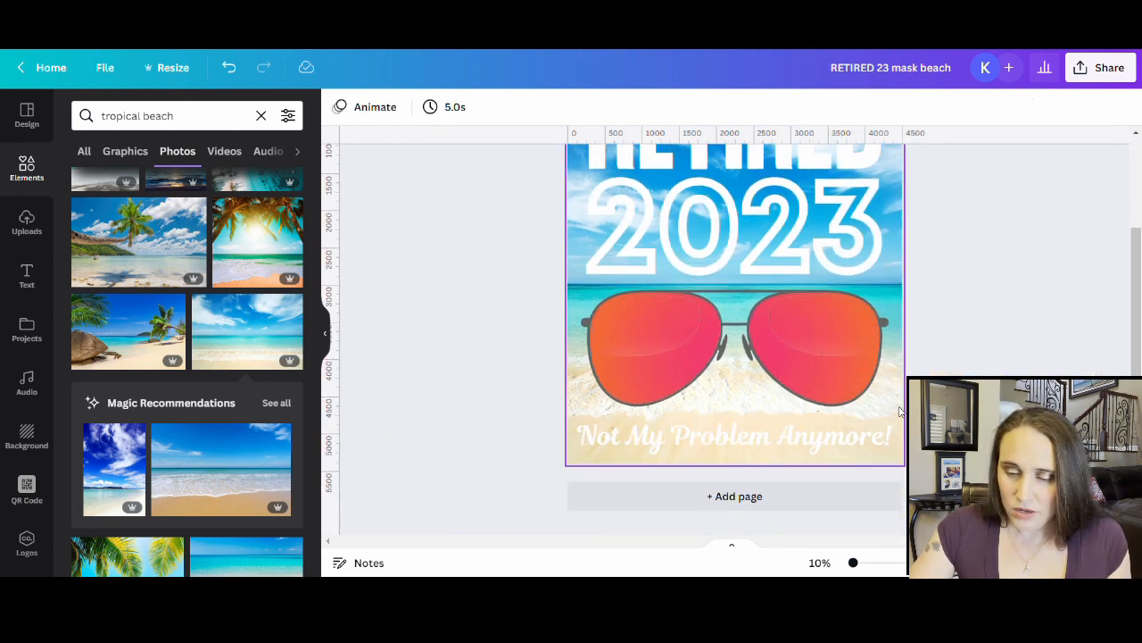
pyautogui.click(900, 416)
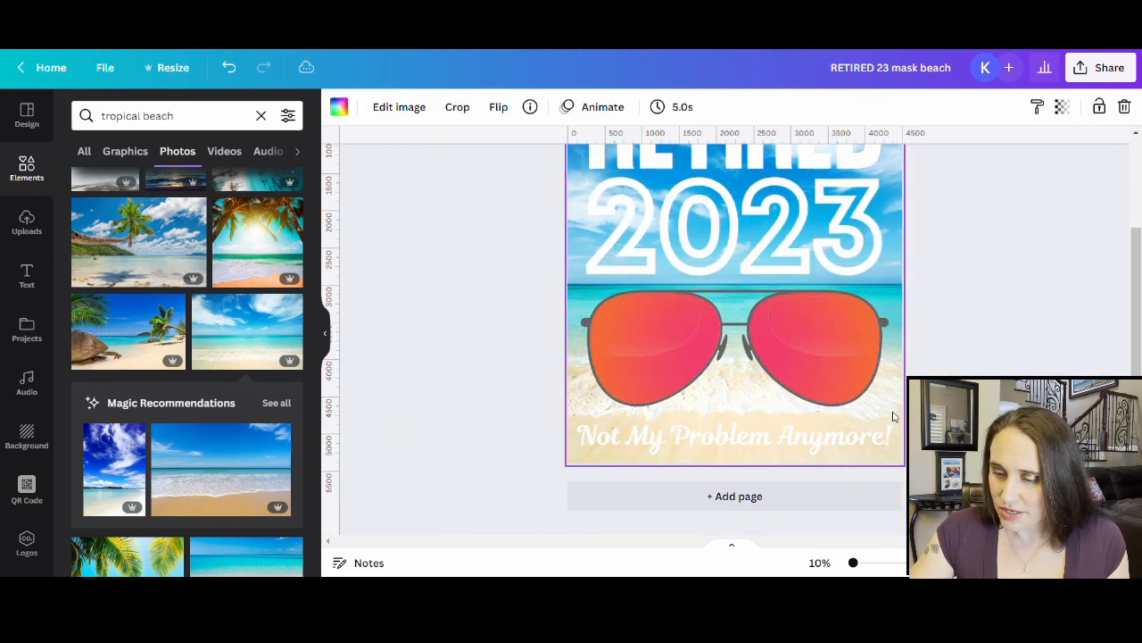
pyautogui.rightClick(897, 419)
pyautogui.click(946, 524)
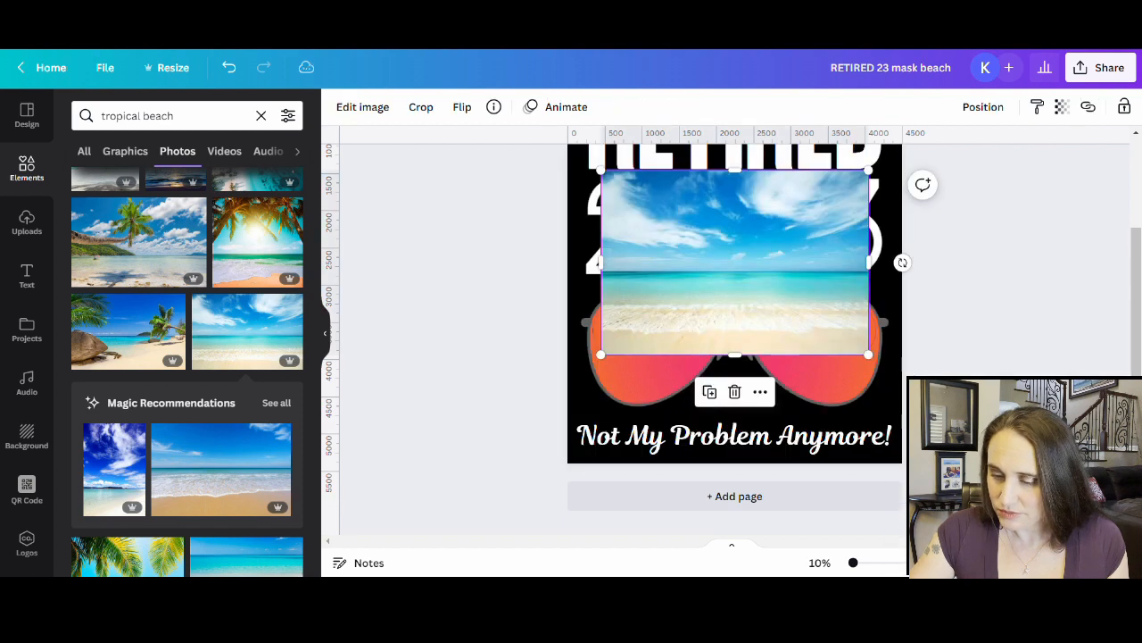
pyautogui.moveTo(756, 284); pyautogui.dragTo(56, 461)
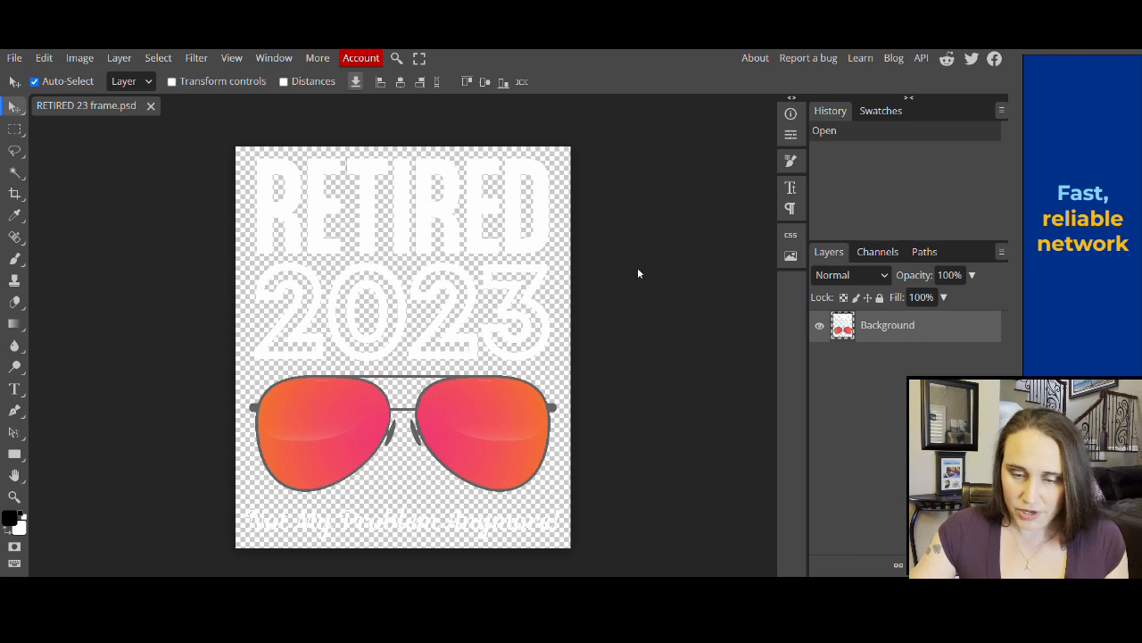
# - Place the 'RETIRED 23 mask org blu' gradient image and clip it to the artwork below
pyautogui.click(15, 60)
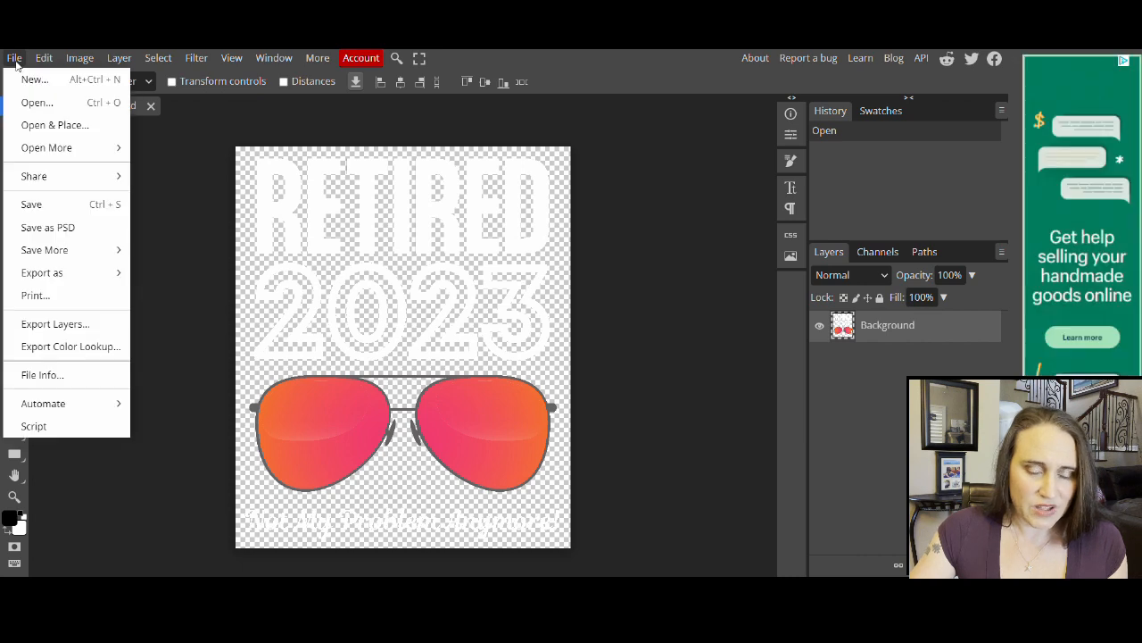
pyautogui.click(32, 130)
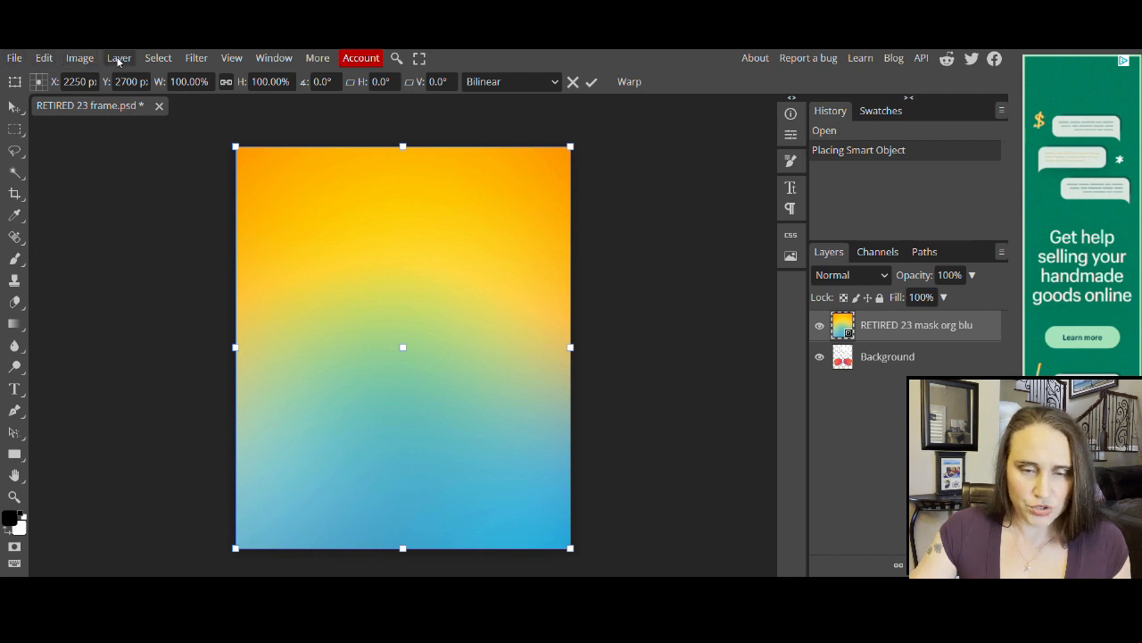
pyautogui.click(122, 59)
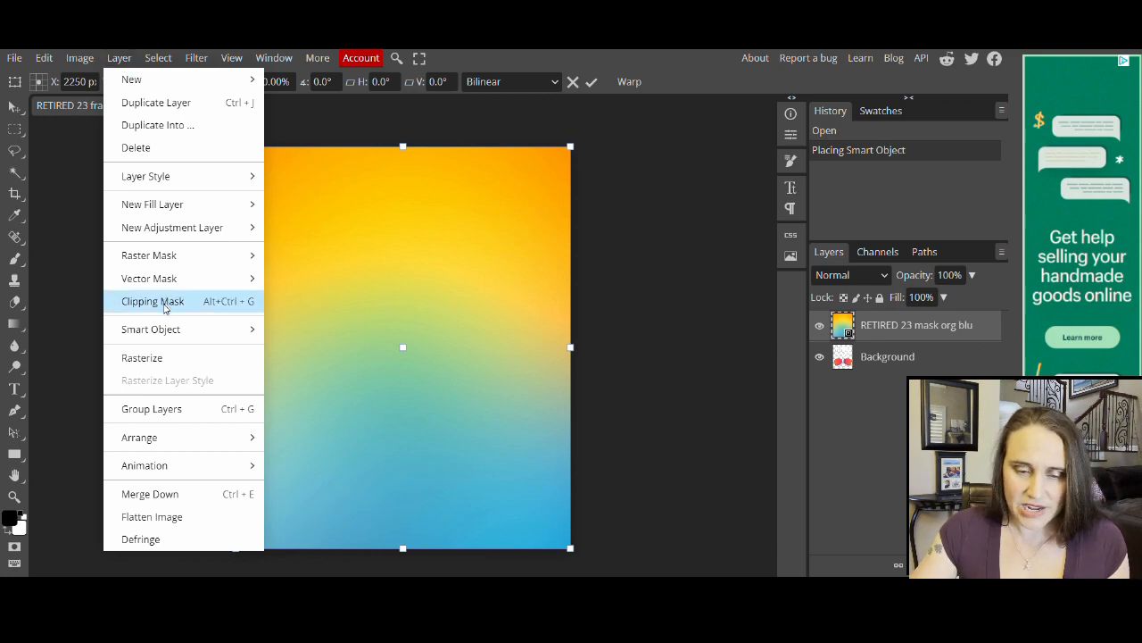
pyautogui.click(165, 303)
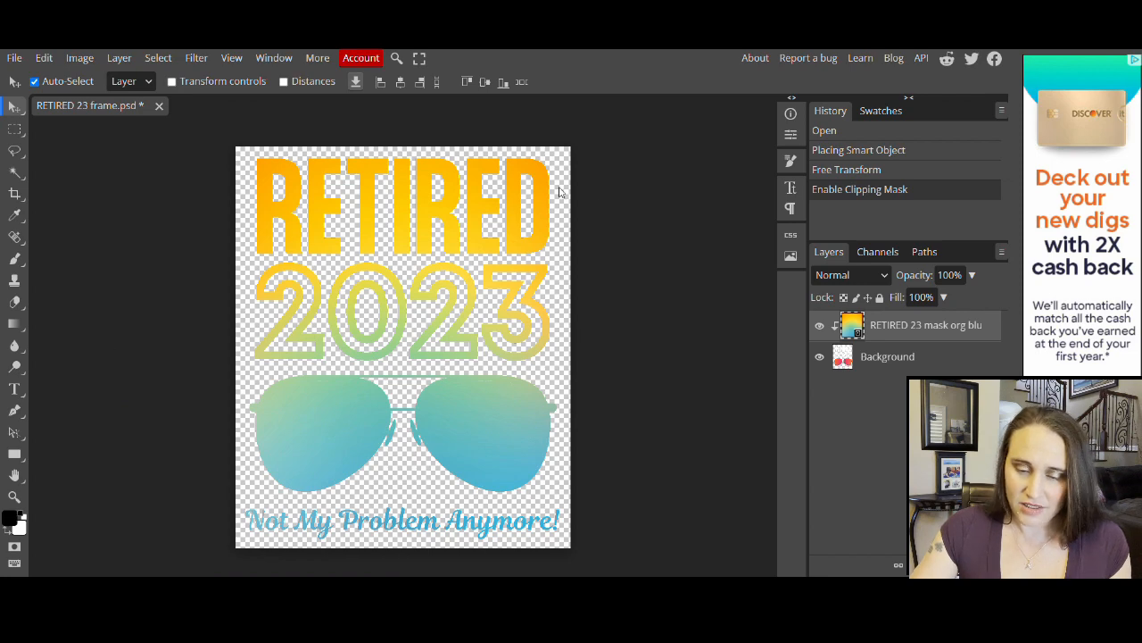
pyautogui.scroll(-1, 529, 189)
pyautogui.scroll(1, 443, 409)
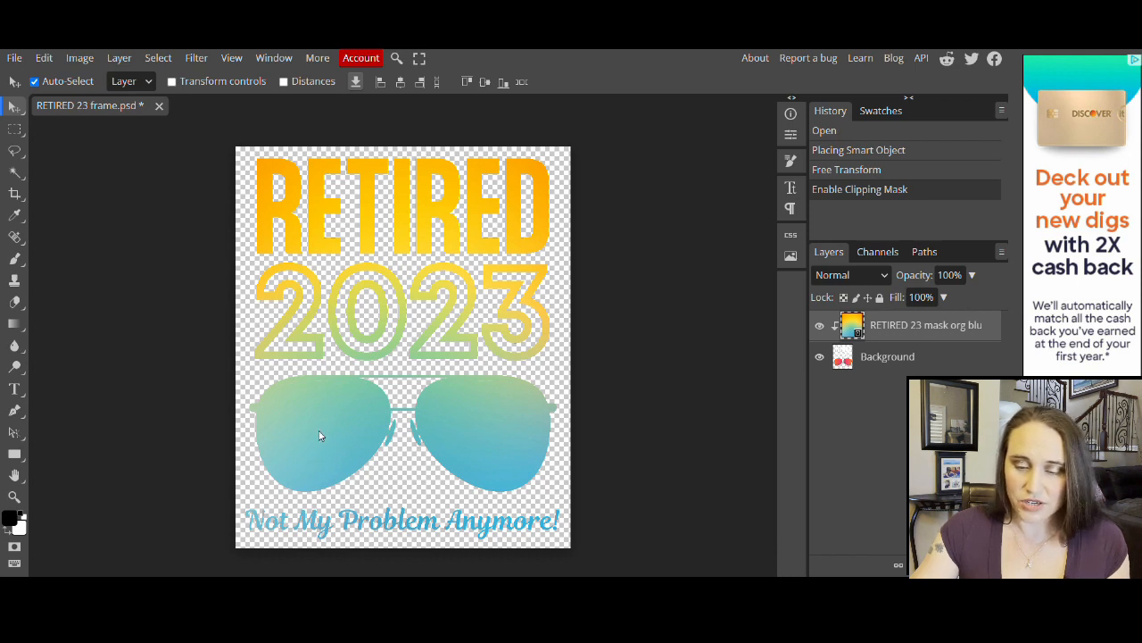
# - Save a 4500×5400 PNG export with 'frame' in the file name replaced by 'yell blue fade'
pyautogui.click(15, 58)
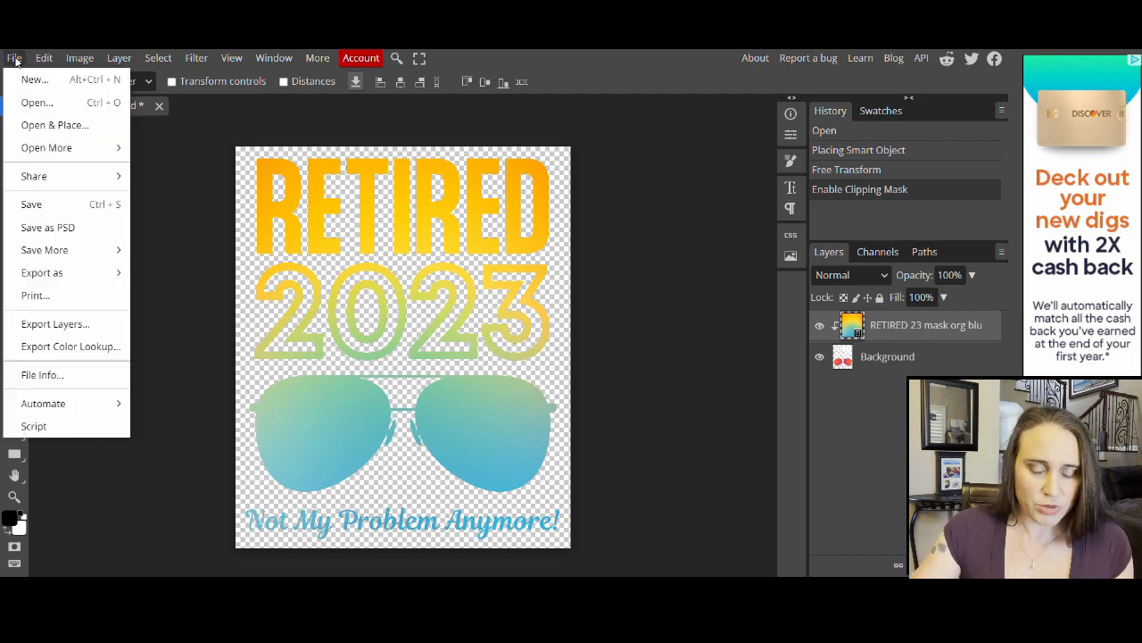
pyautogui.moveTo(25, 281)
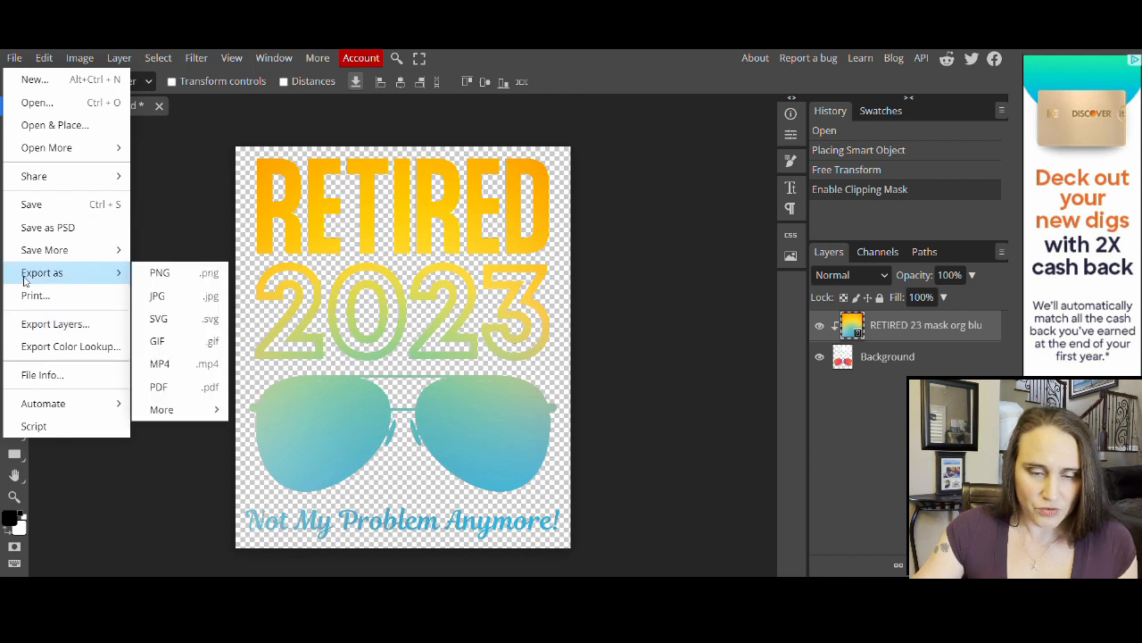
pyautogui.click(156, 273)
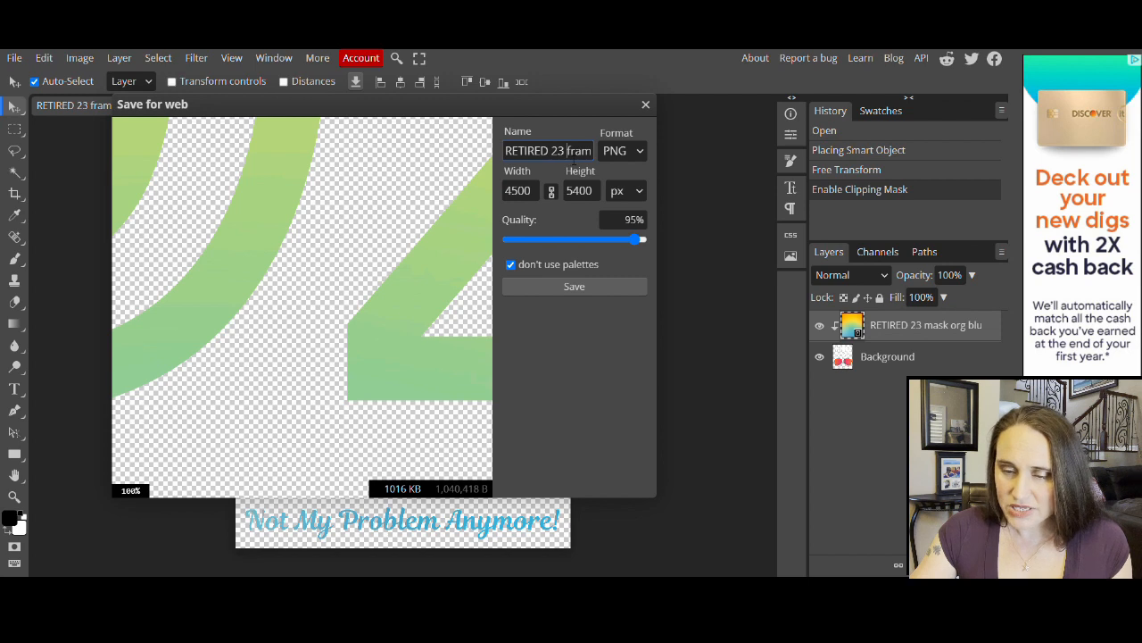
pyautogui.moveTo(567, 151); pyautogui.dragTo(597, 147)
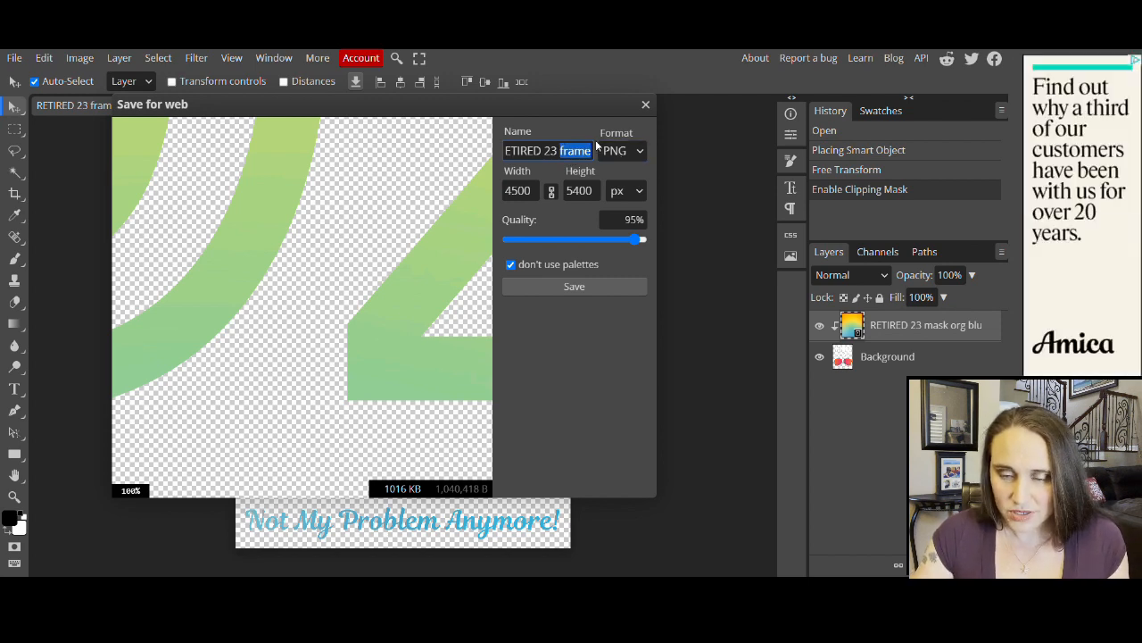
pyautogui.write('yell')
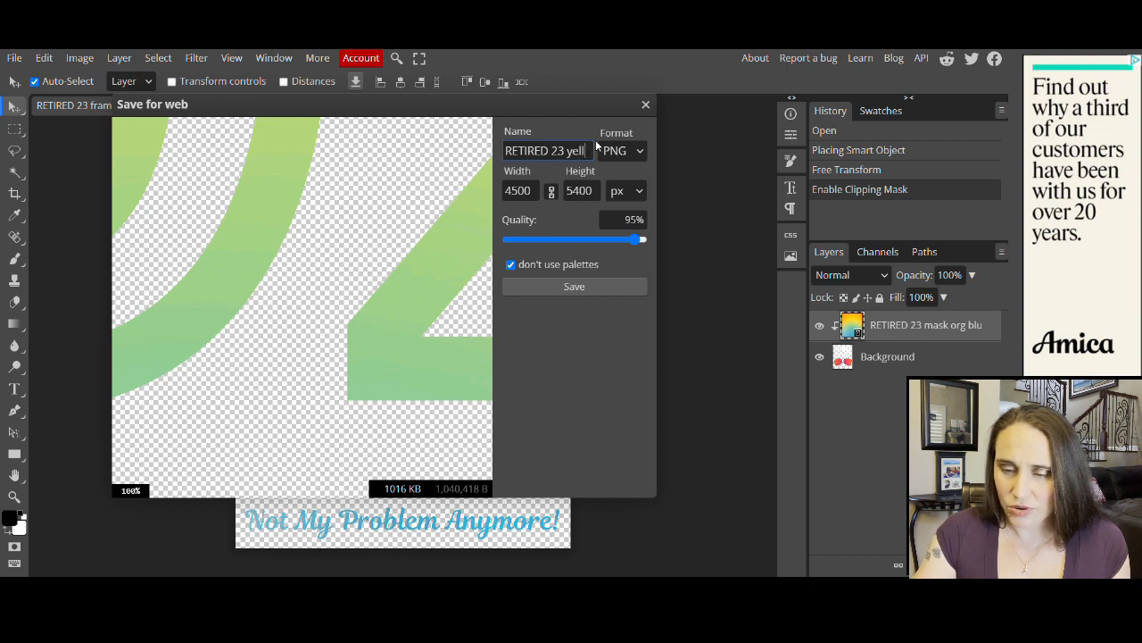
pyautogui.write(' bl')
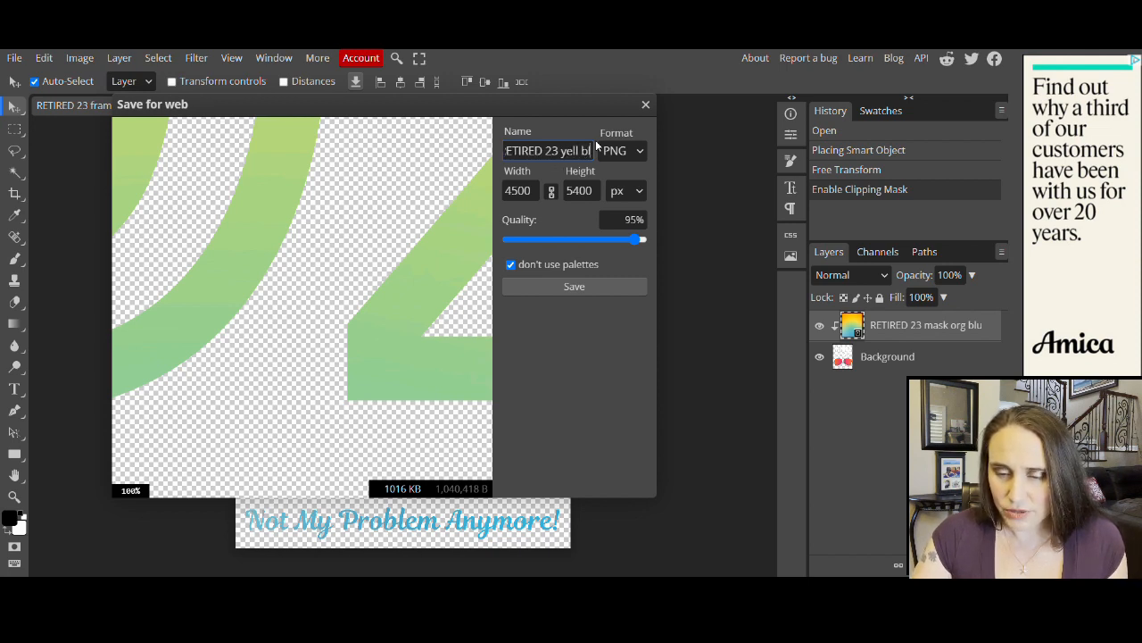
pyautogui.write('ue fade')
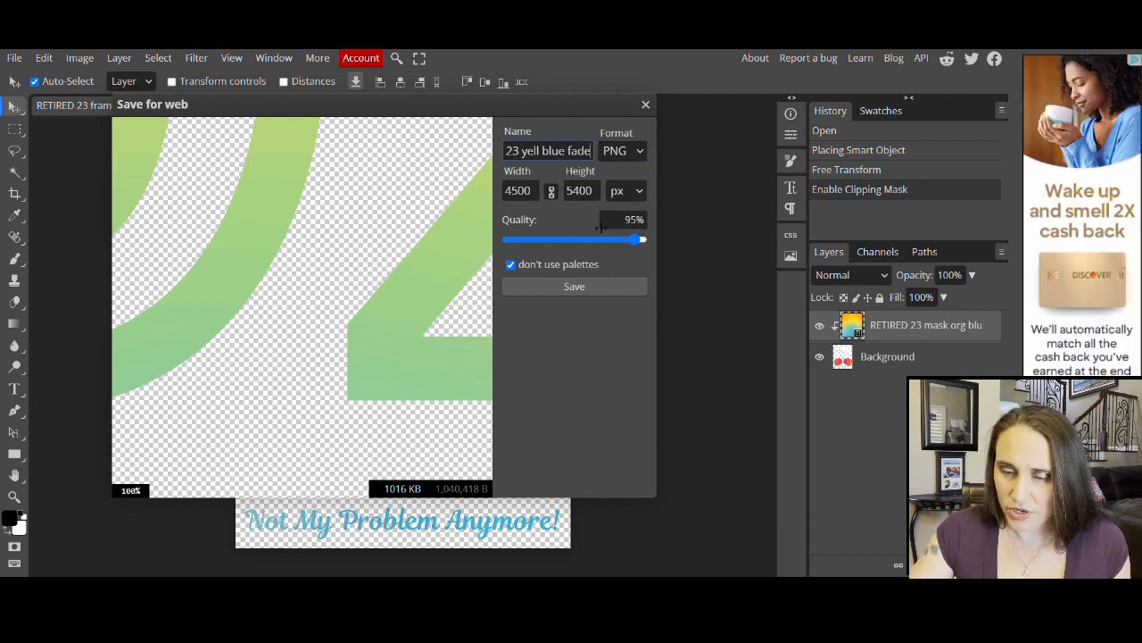
pyautogui.click(568, 290)
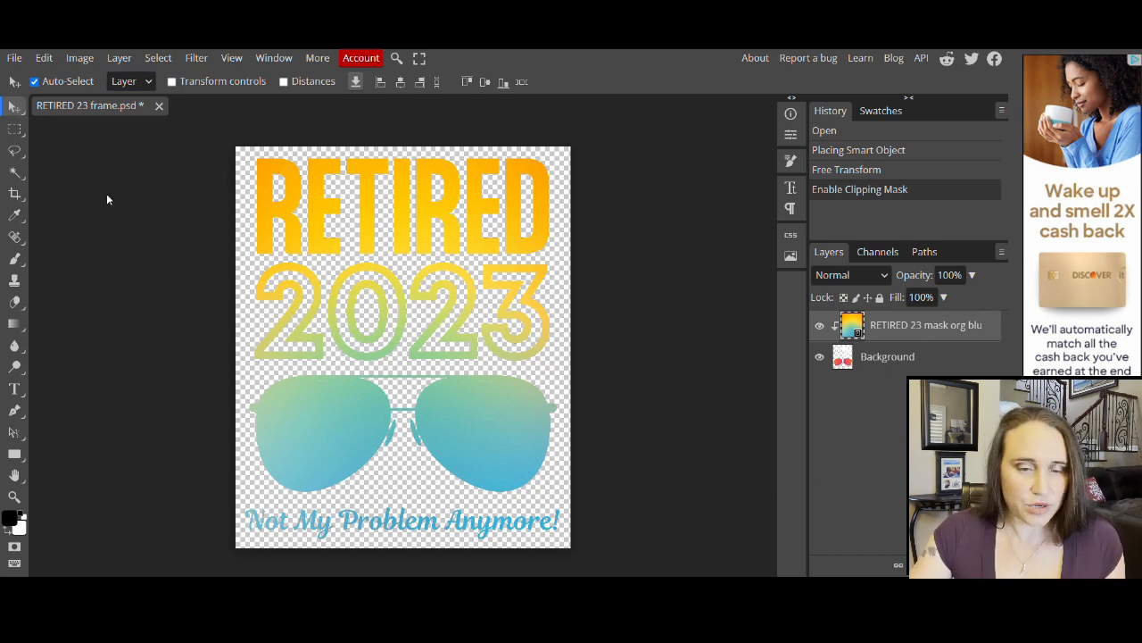
# - Place the red-to-yellow RETIRED 23 mask org gradient image and clip it to the artwork
pyautogui.click(14, 59)
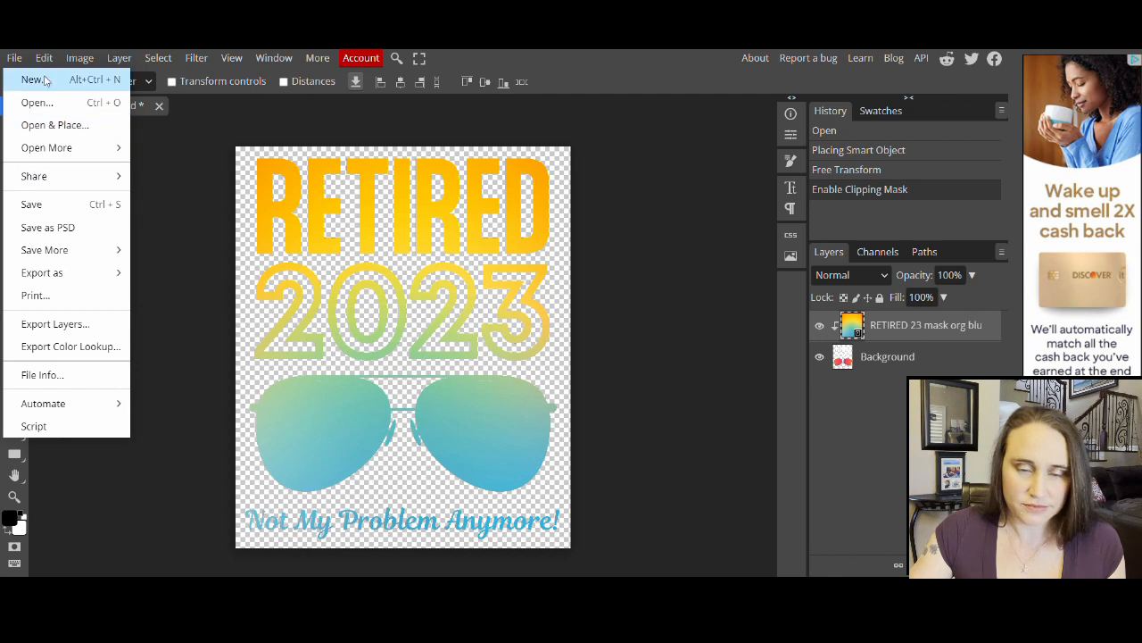
pyautogui.click(27, 131)
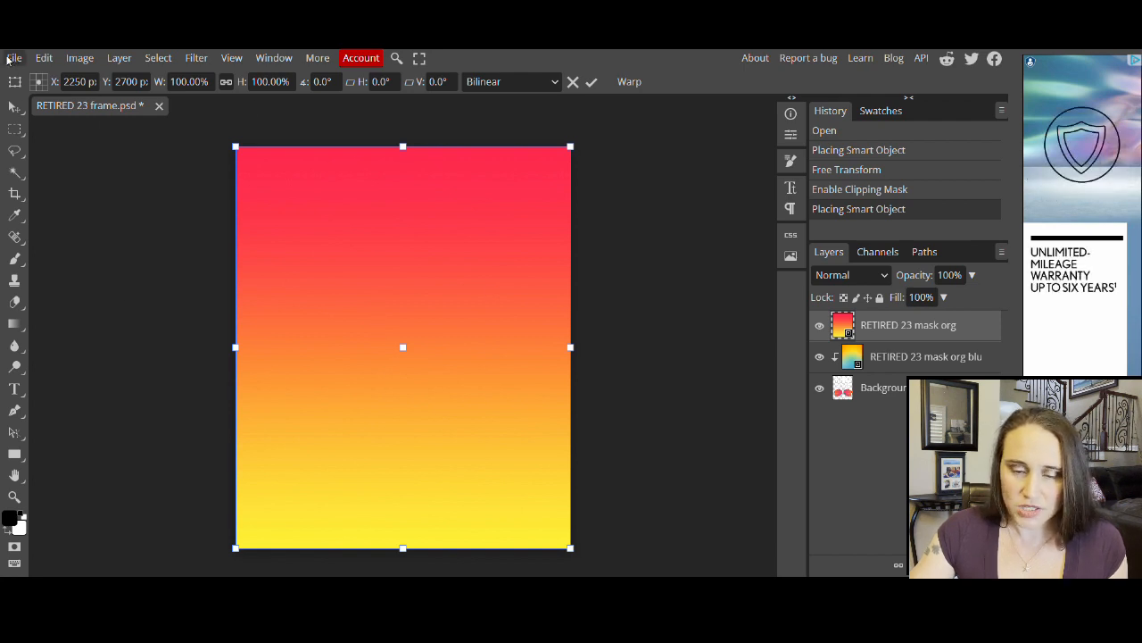
pyautogui.click(118, 59)
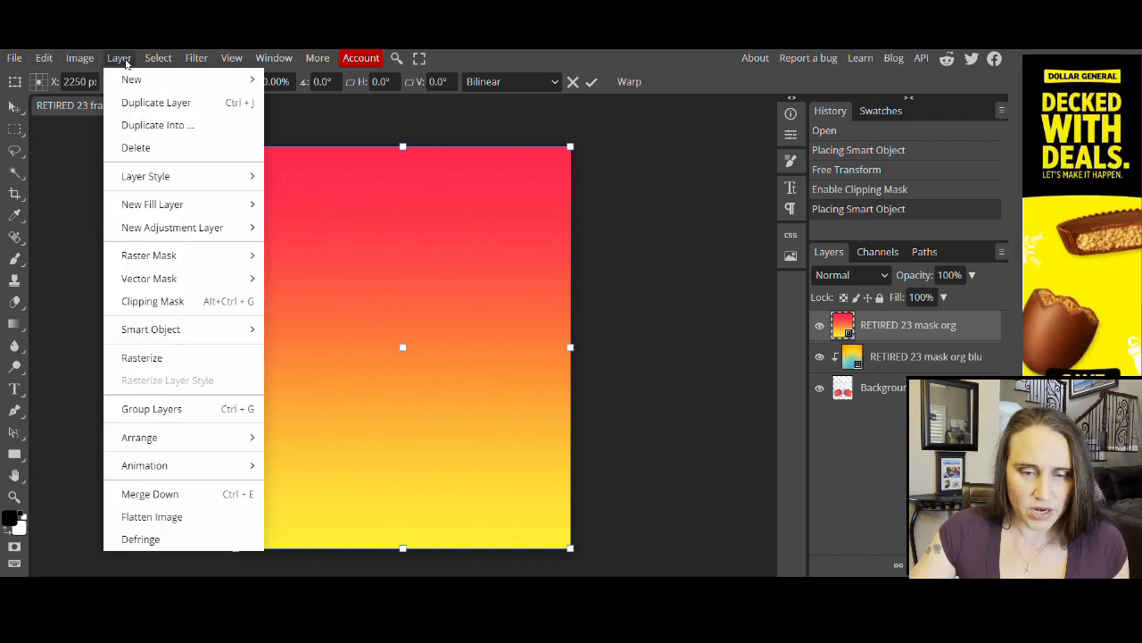
pyautogui.click(202, 307)
pyautogui.scroll(-2, 513, 304)
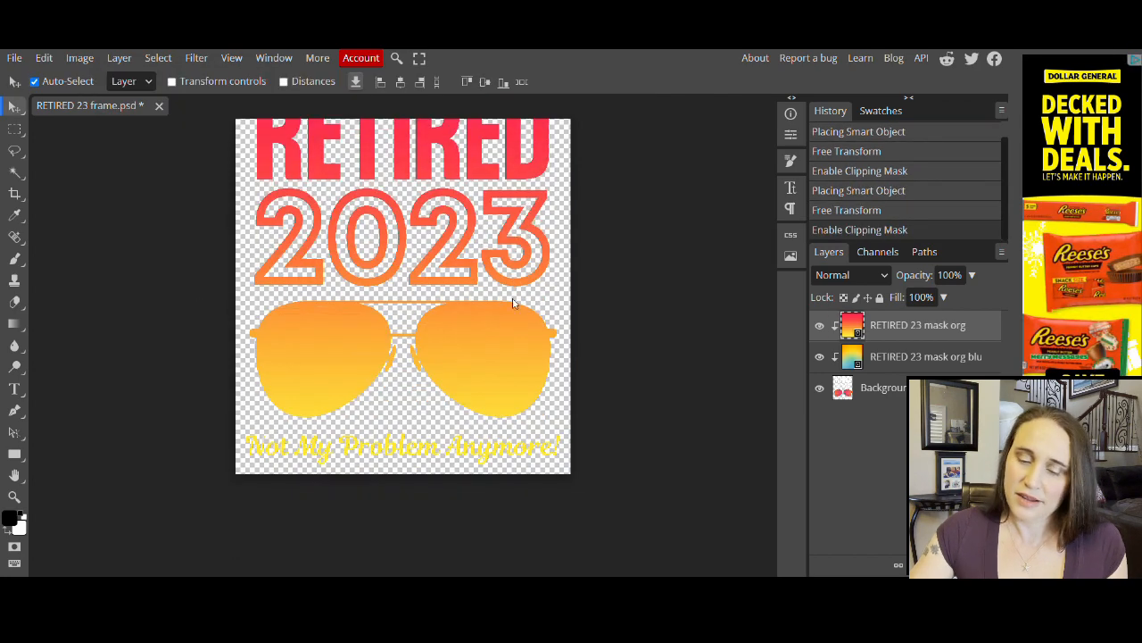
pyautogui.scroll(2, 447, 393)
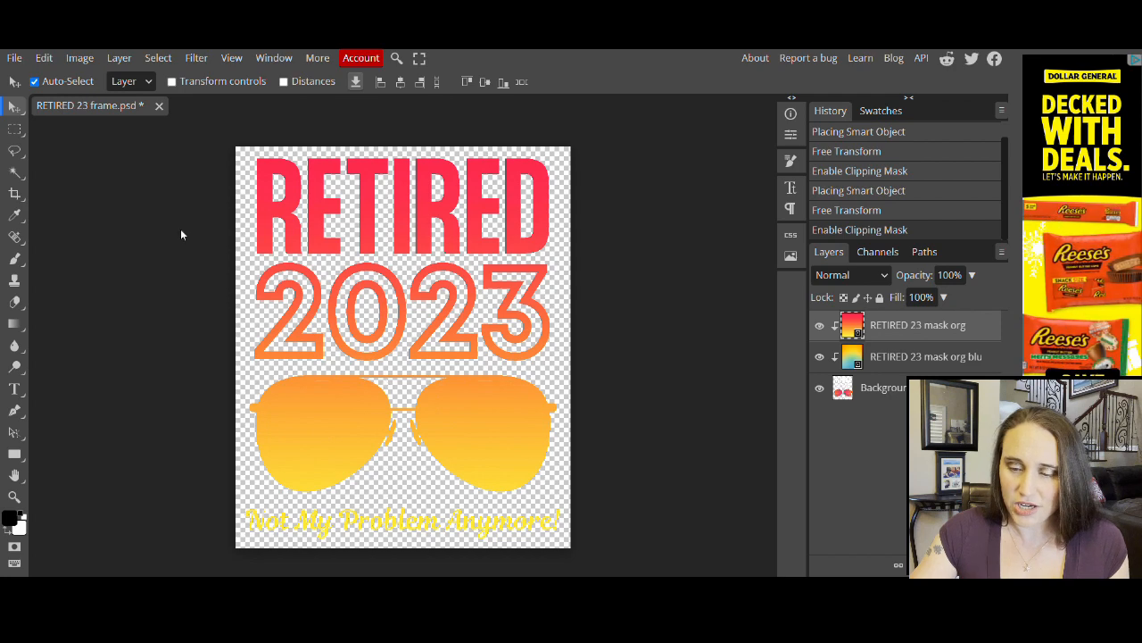
# - Export the red-to-yellow design as a 4500×5400 PNG, renaming 'frame' to 'org fade'
pyautogui.click(13, 58)
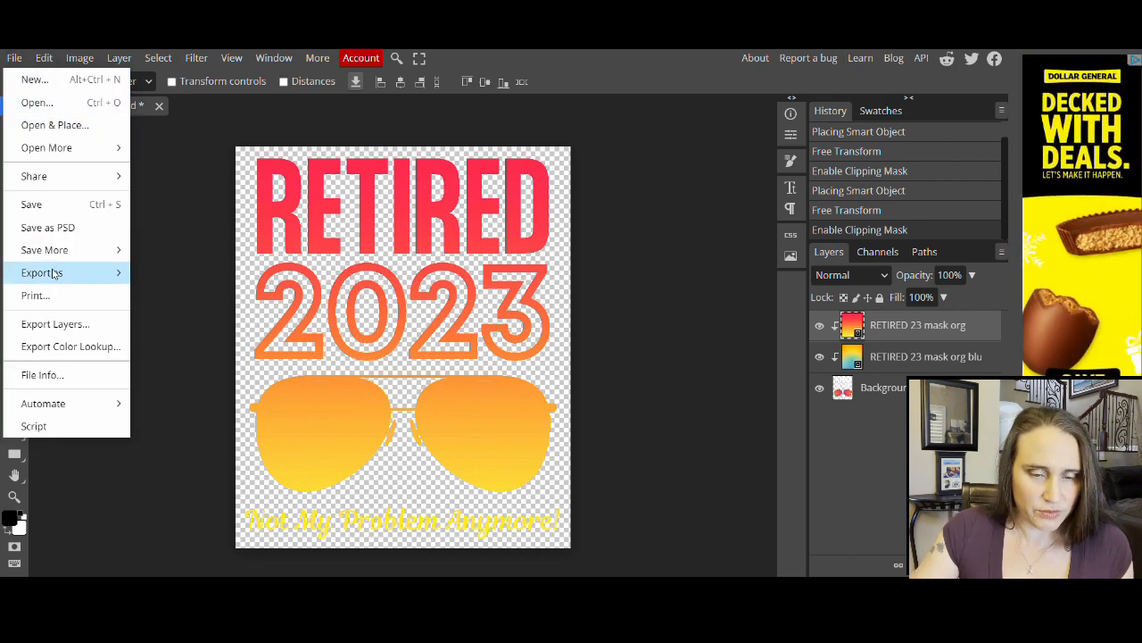
pyautogui.moveTo(50, 279)
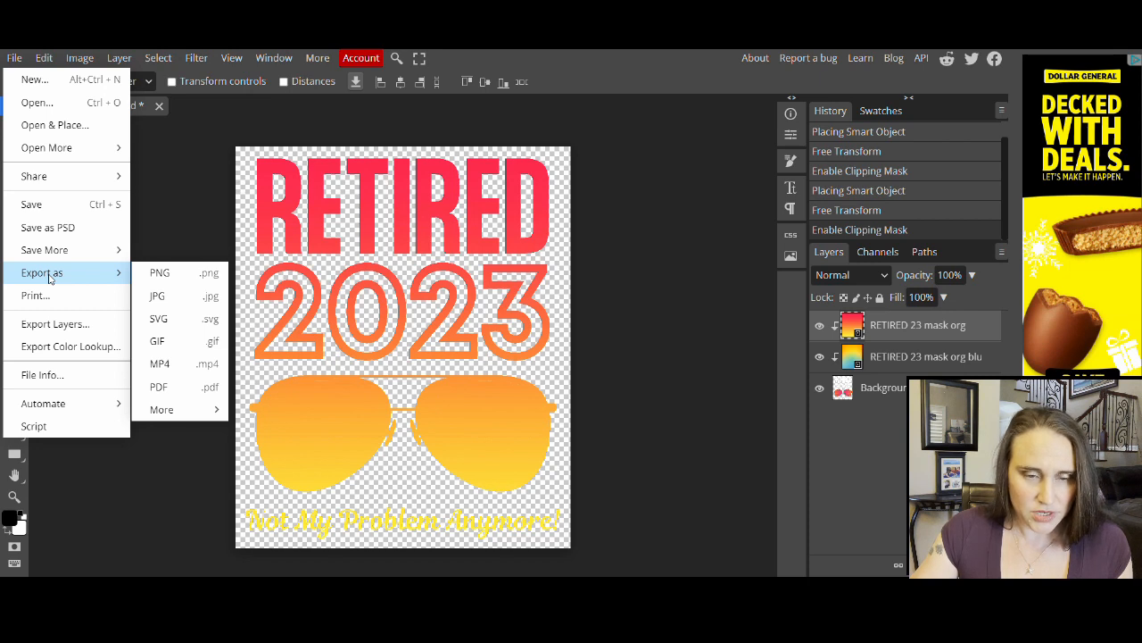
pyautogui.click(160, 274)
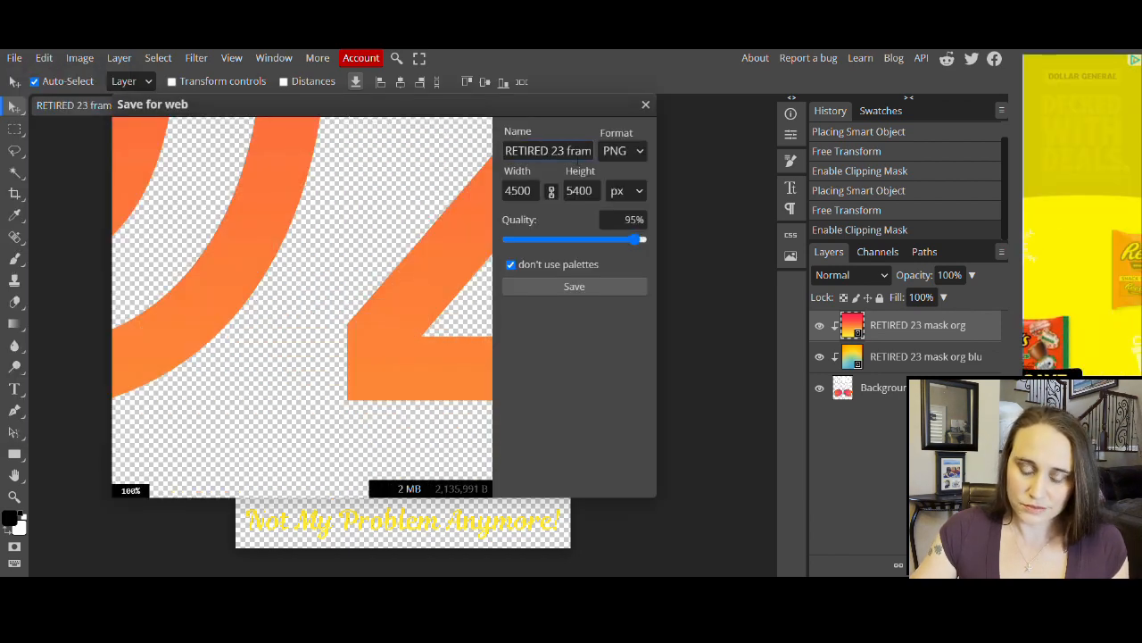
pyautogui.moveTo(566, 151); pyautogui.dragTo(613, 158)
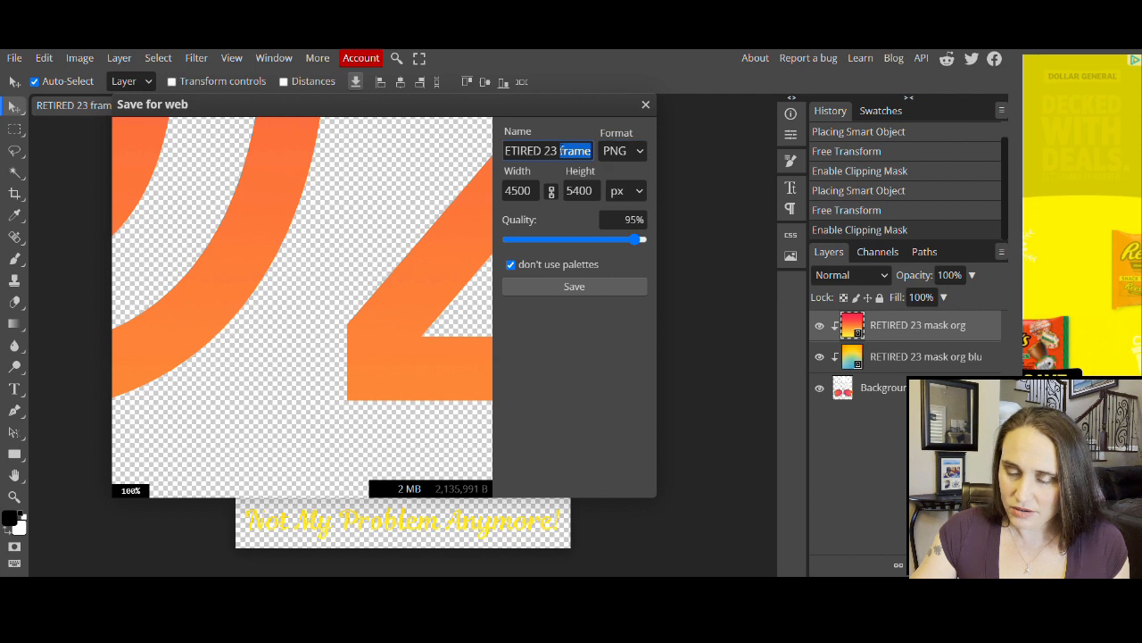
pyautogui.write('or')
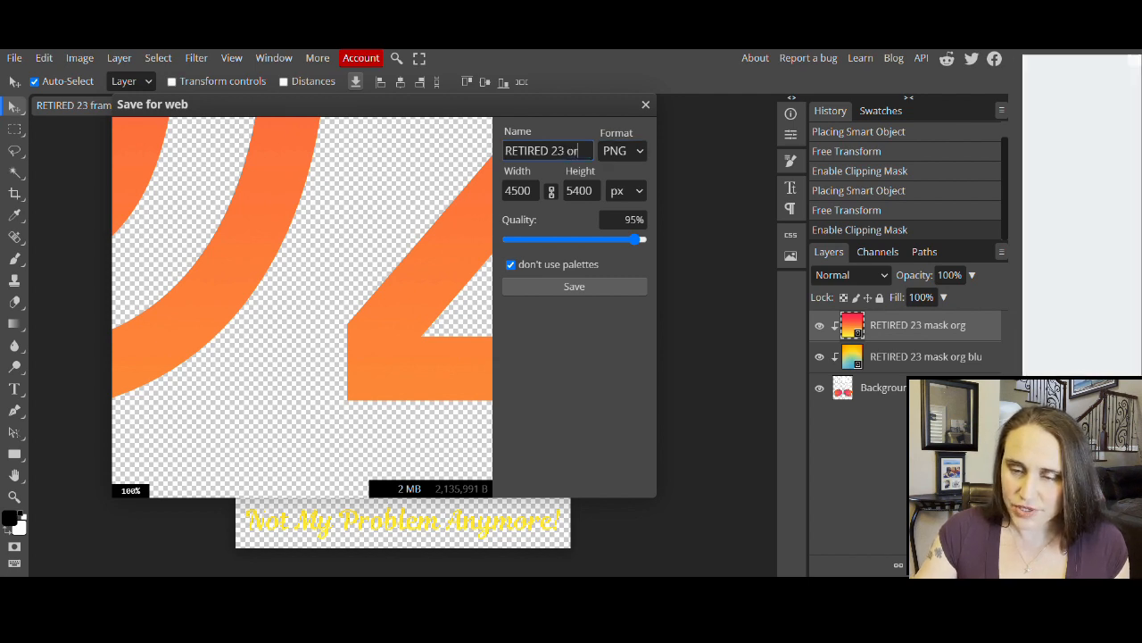
pyautogui.write('g fade')
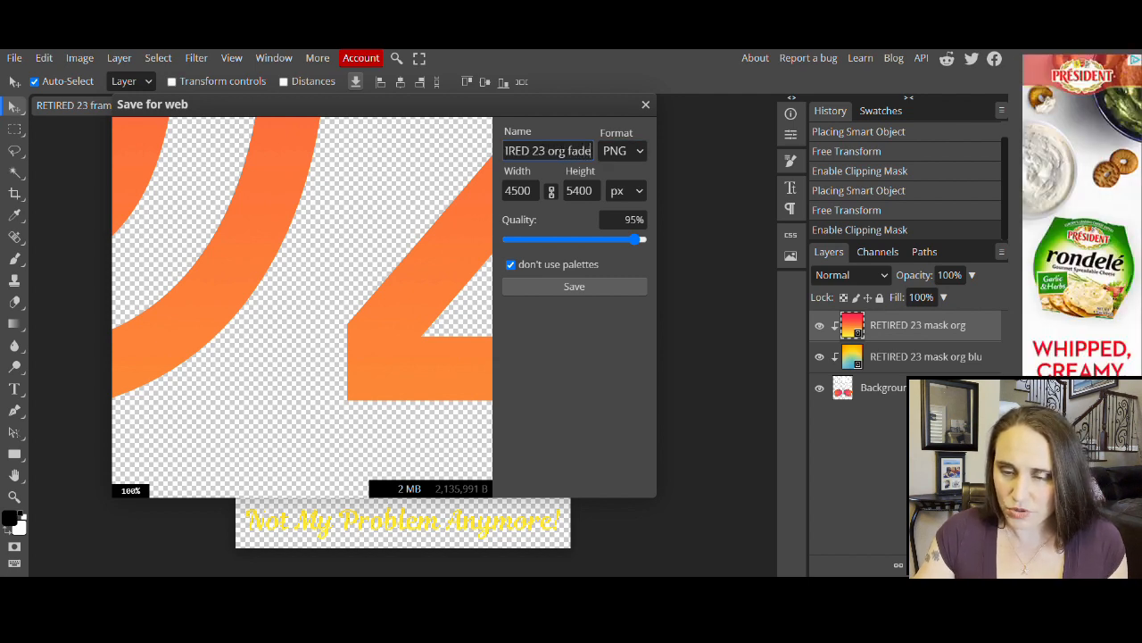
pyautogui.click(580, 288)
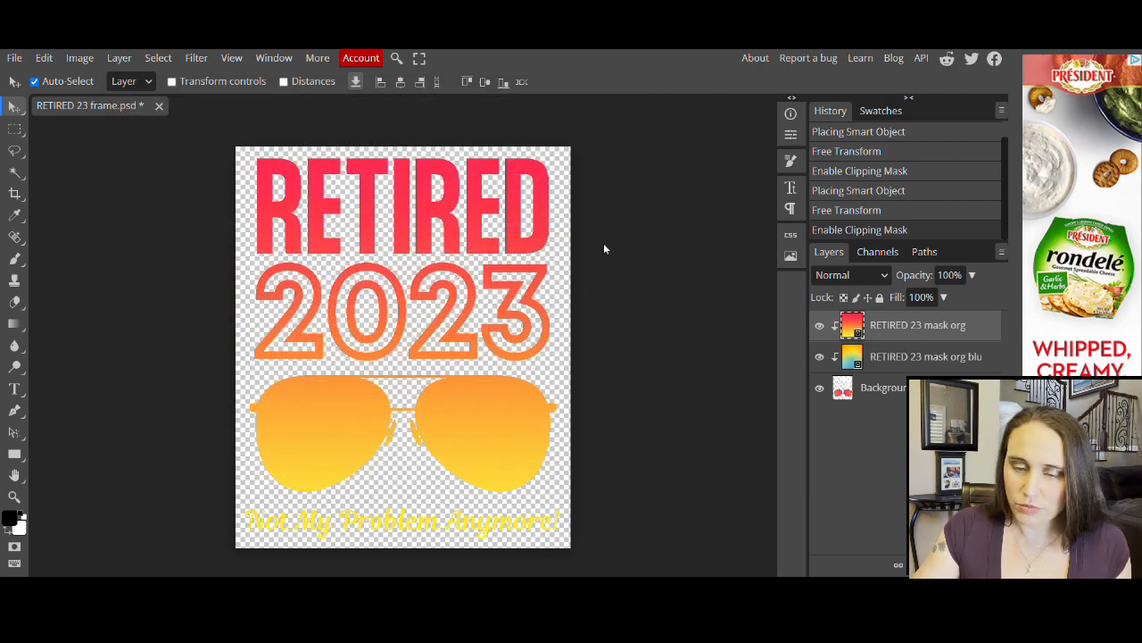
# - Place the RETIRED 23 mask beach photo and clip it to the RETIRED 2023 lettering below
pyautogui.click(14, 57)
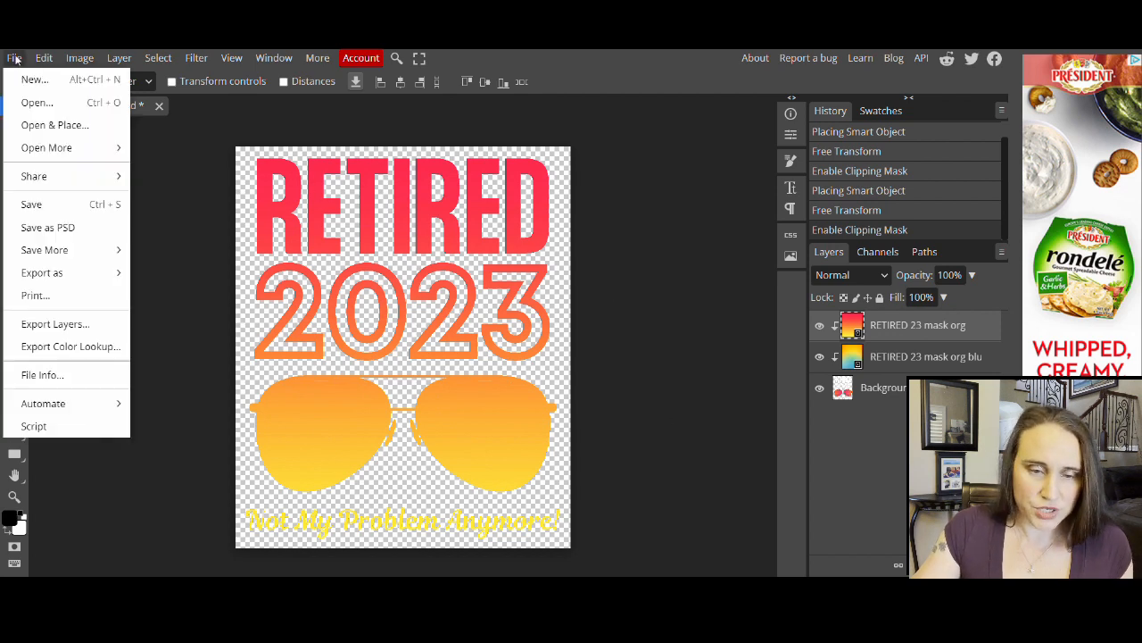
pyautogui.click(56, 125)
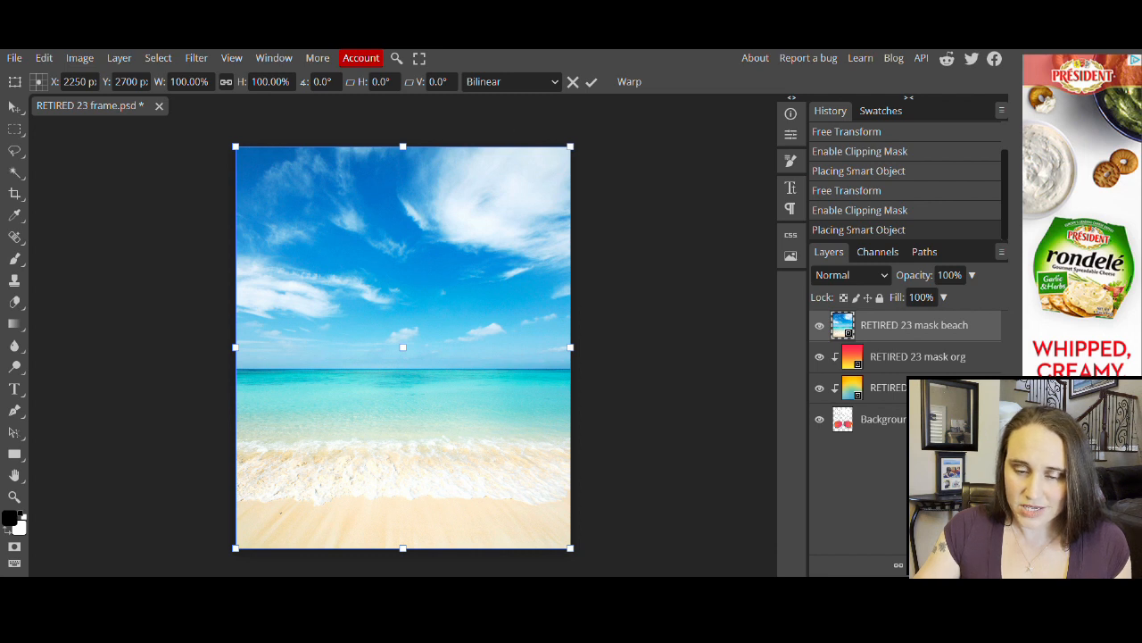
pyautogui.click(119, 58)
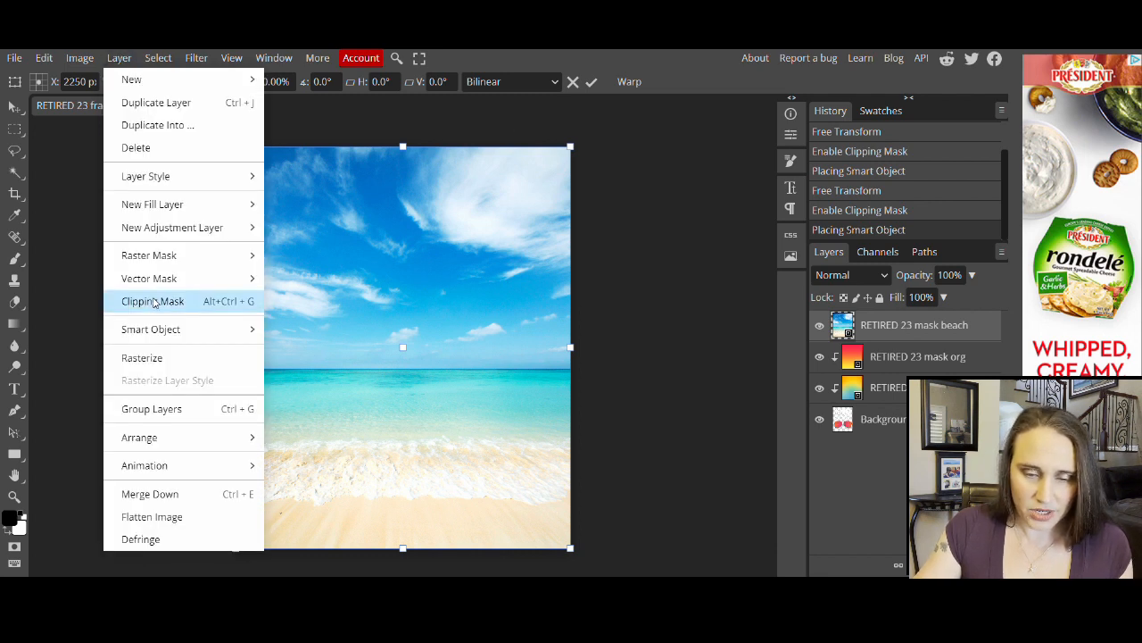
pyautogui.click(153, 302)
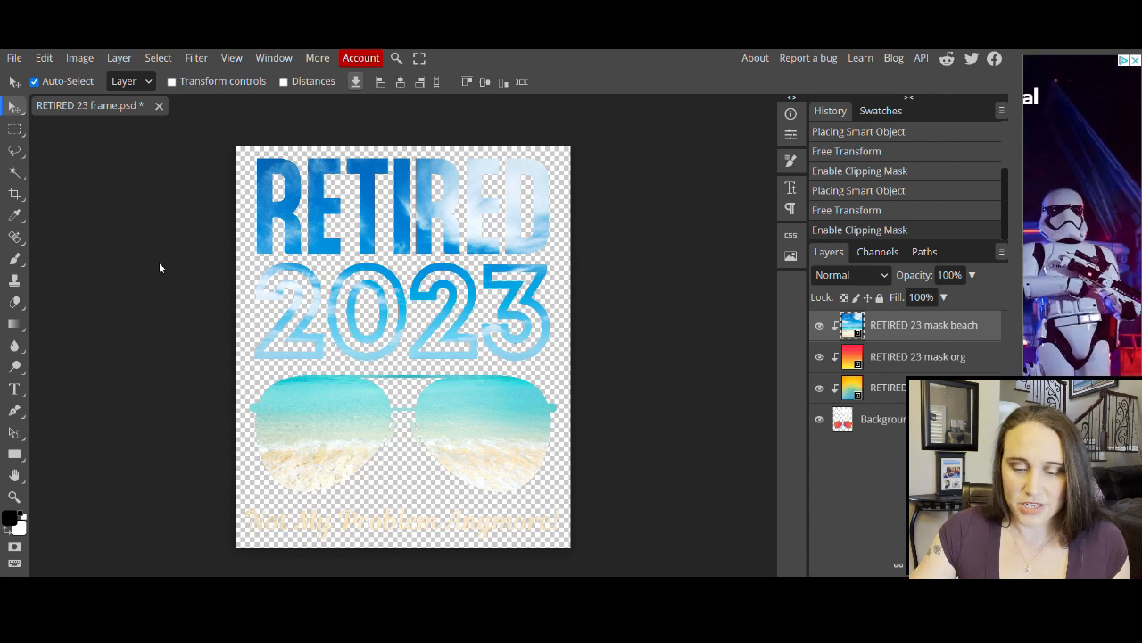
# - Save the beach-filled design as a PNG, replacing 'frame' with 'beach' in the file name
pyautogui.click(14, 57)
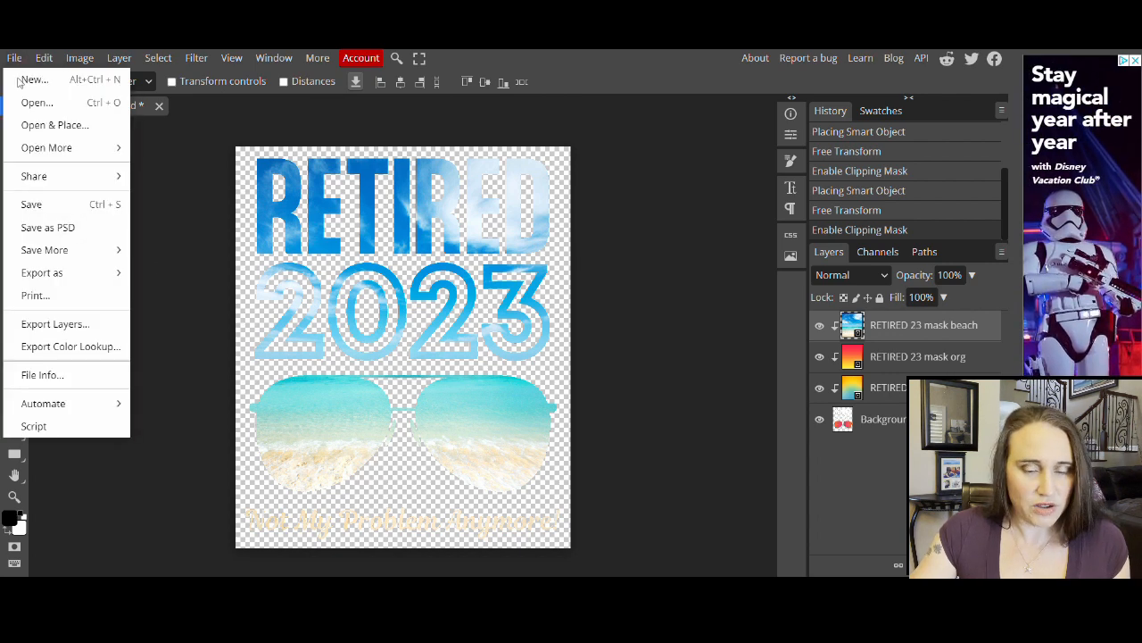
pyautogui.moveTo(84, 271)
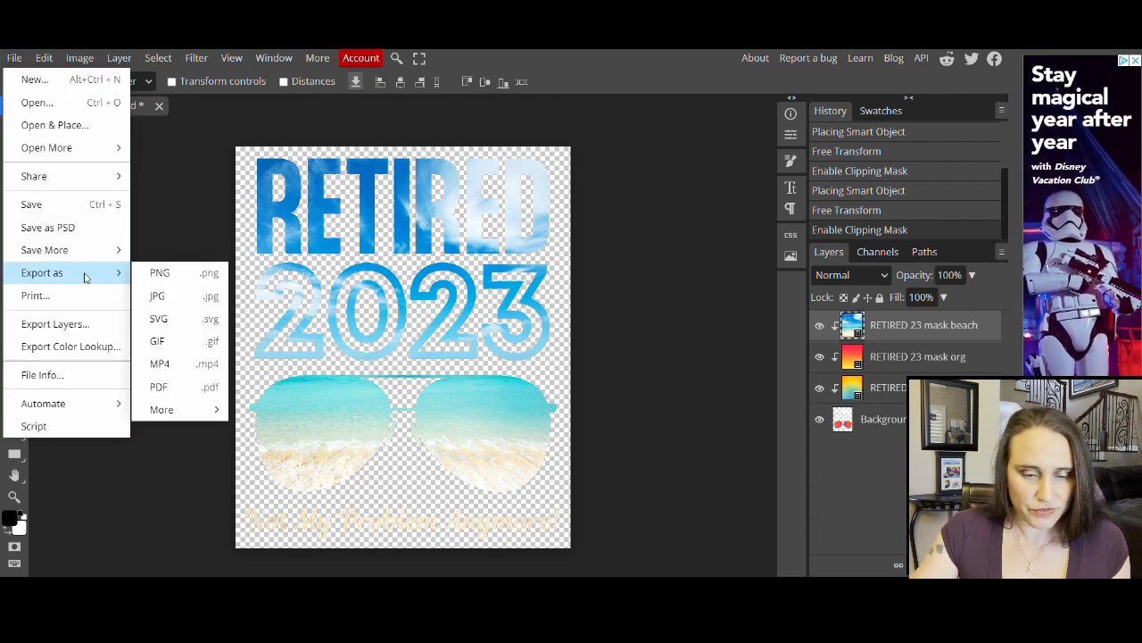
pyautogui.click(197, 275)
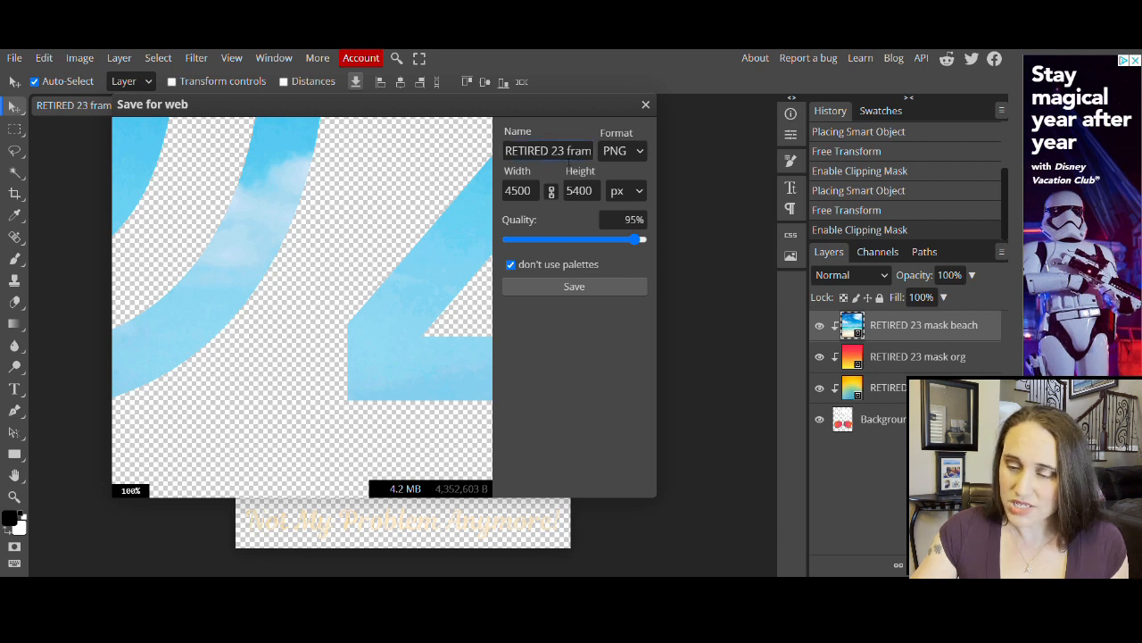
pyautogui.moveTo(562, 151); pyautogui.dragTo(597, 155)
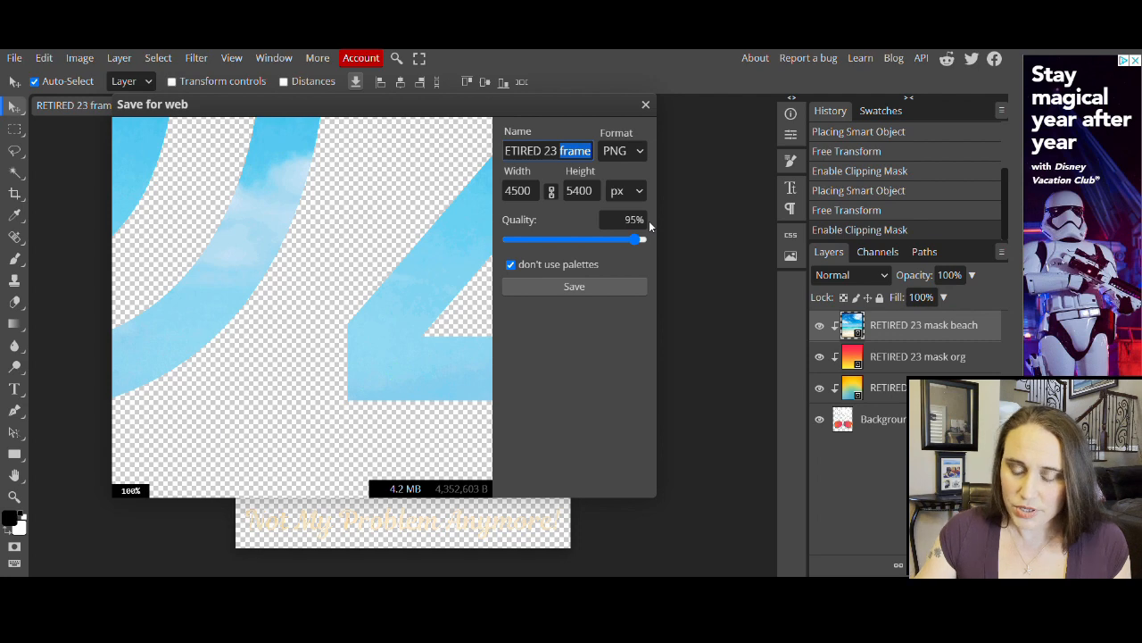
pyautogui.write('beach')
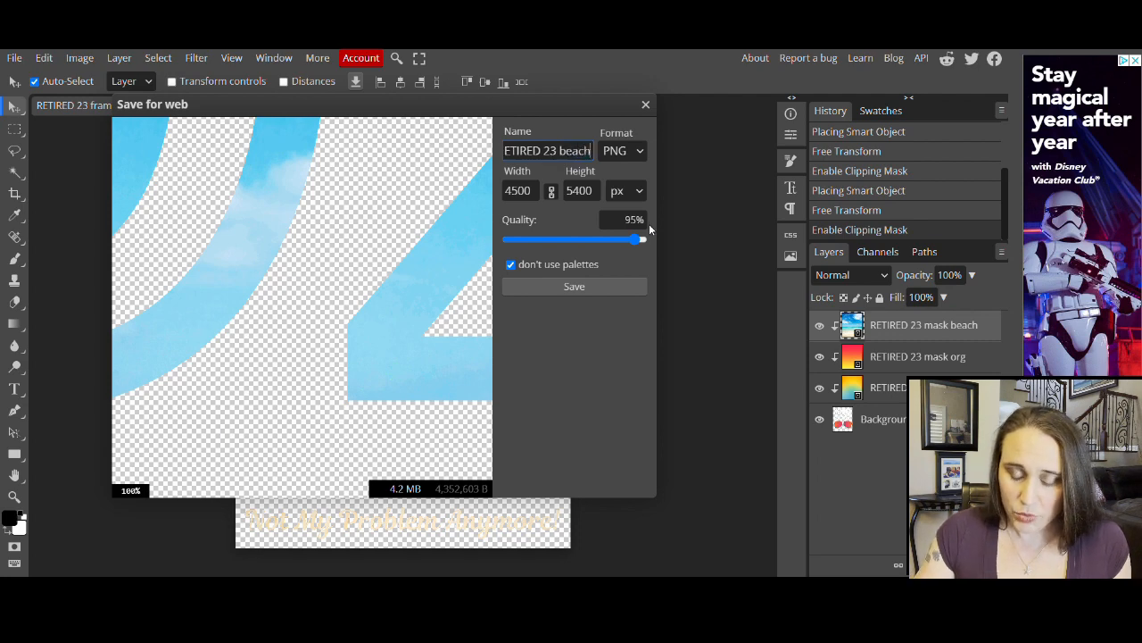
pyautogui.click(535, 288)
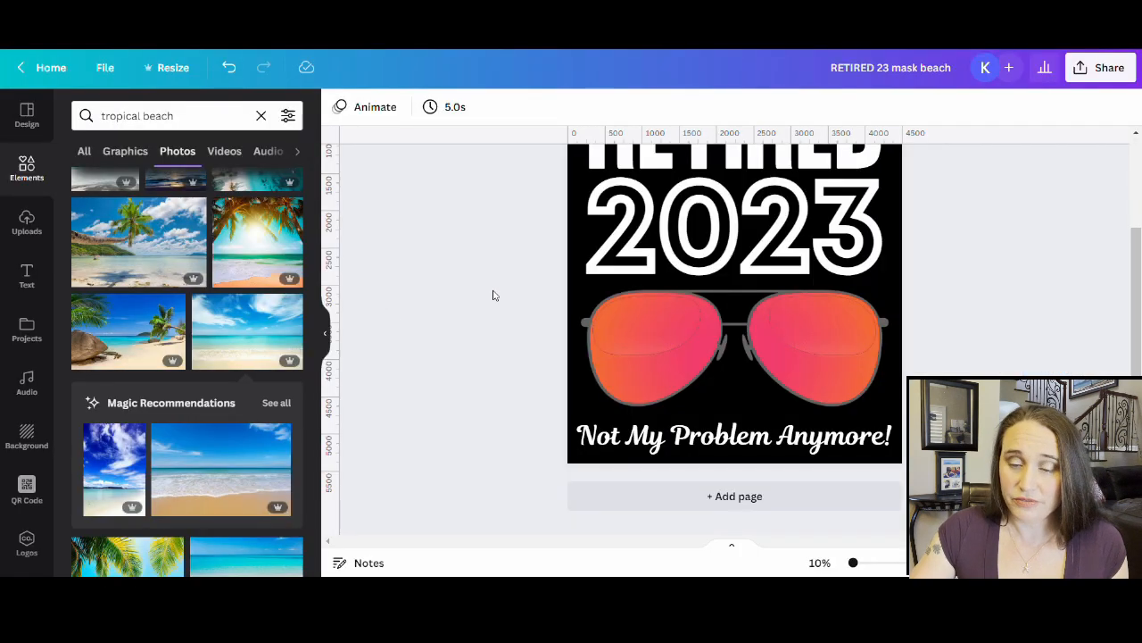
# - Add an empty black page below the orange-sunglasses RETIRED 2023 design
pyautogui.scroll(3, 691, 176)
pyautogui.scroll(-3, 803, 330)
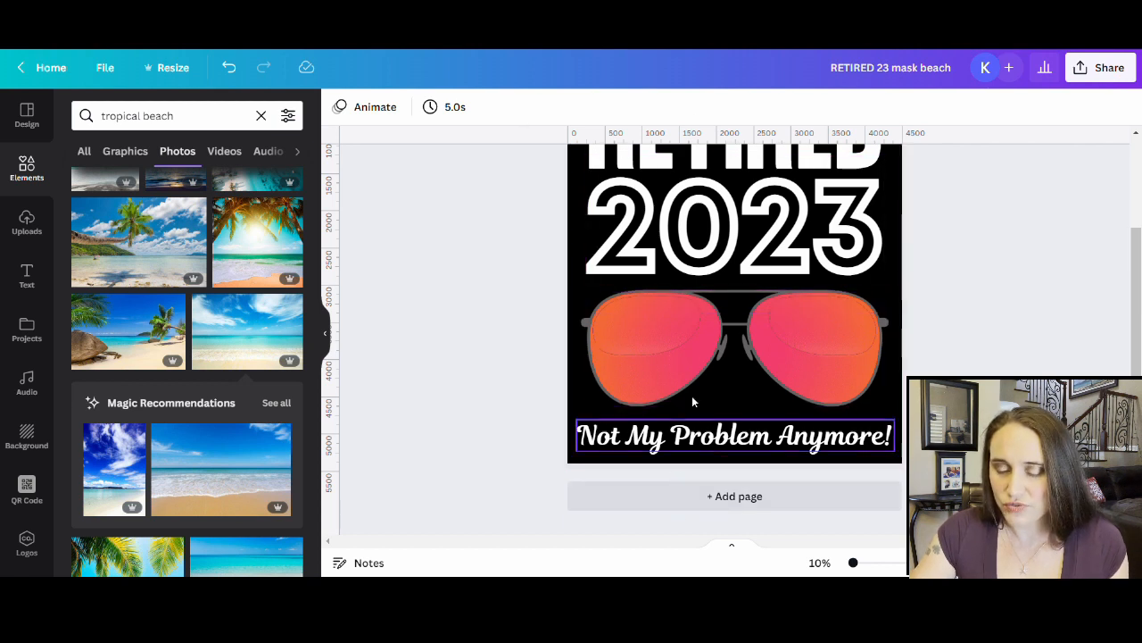
pyautogui.scroll(2, 718, 342)
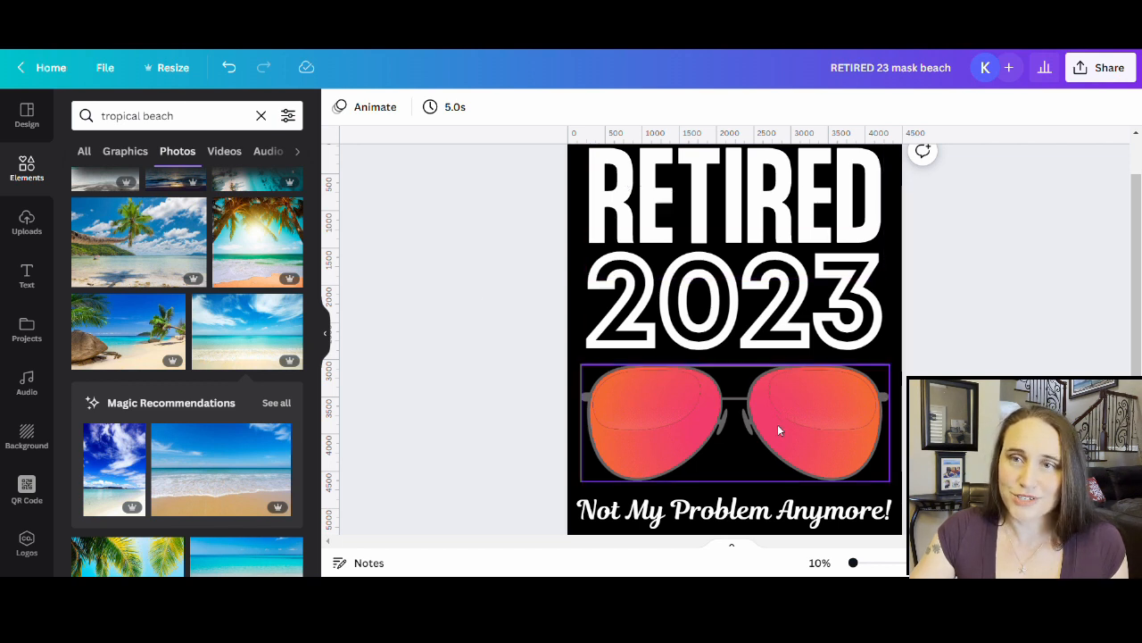
pyautogui.scroll(-1, 778, 430)
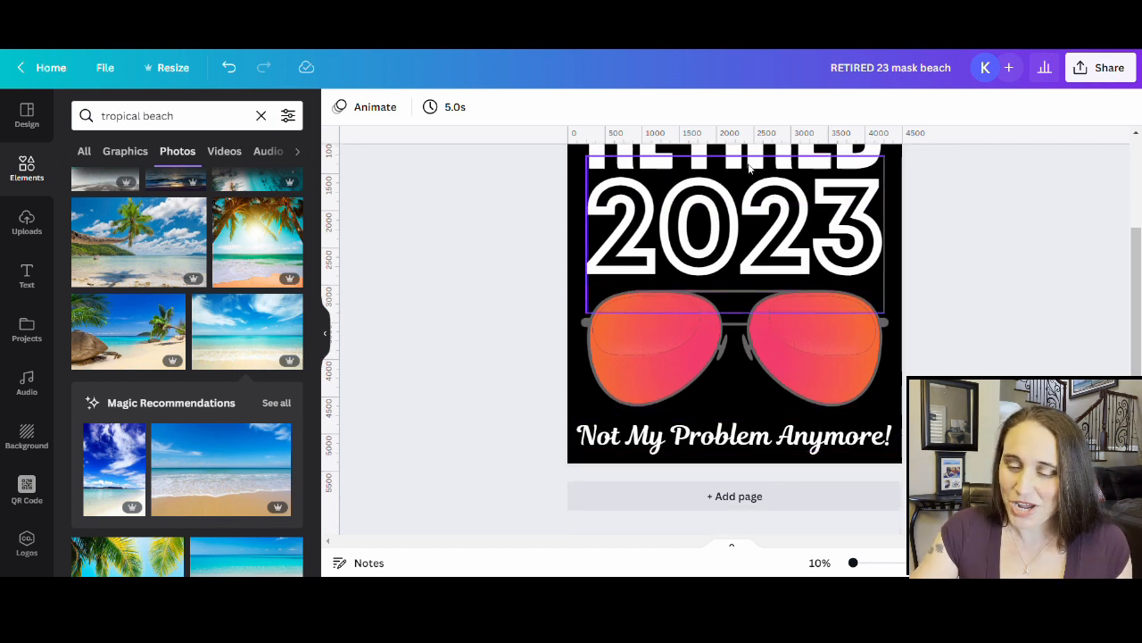
pyautogui.click(720, 502)
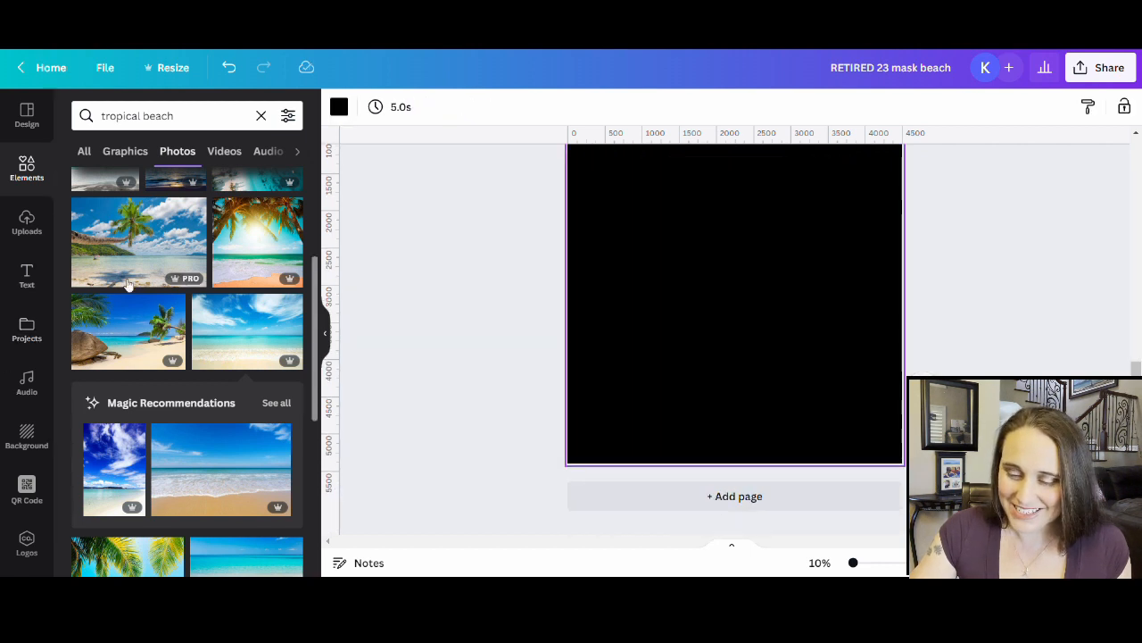
pyautogui.scroll(1, 729, 258)
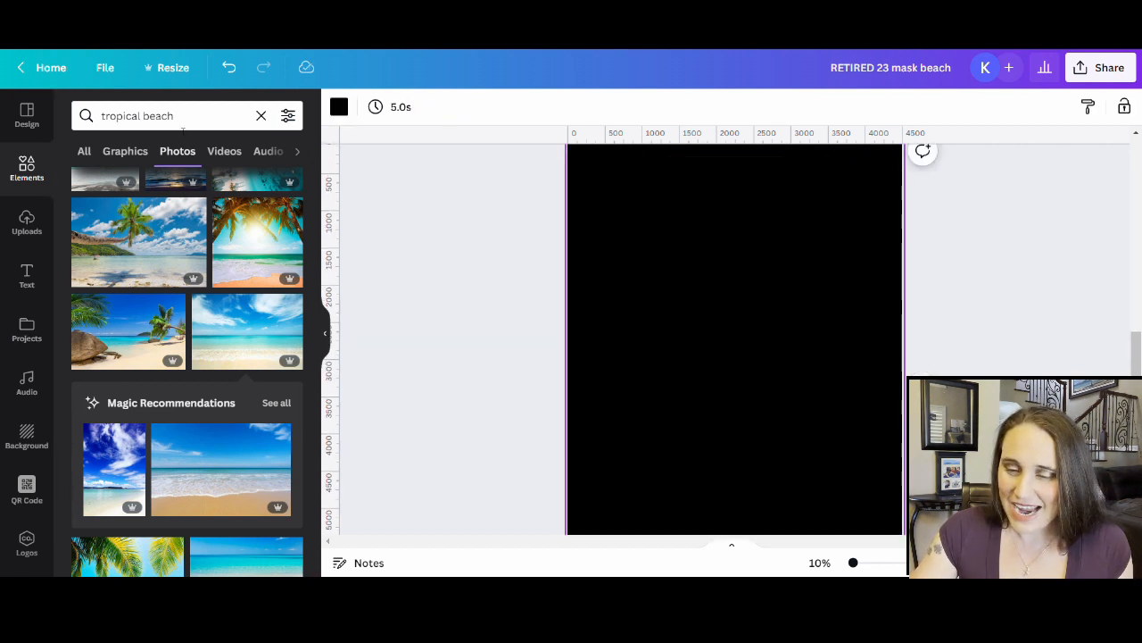
# - Upload the new PNGs and add the beach, orange and yellow-teal RETIRED 2023 designs to page 2
pyautogui.click(27, 228)
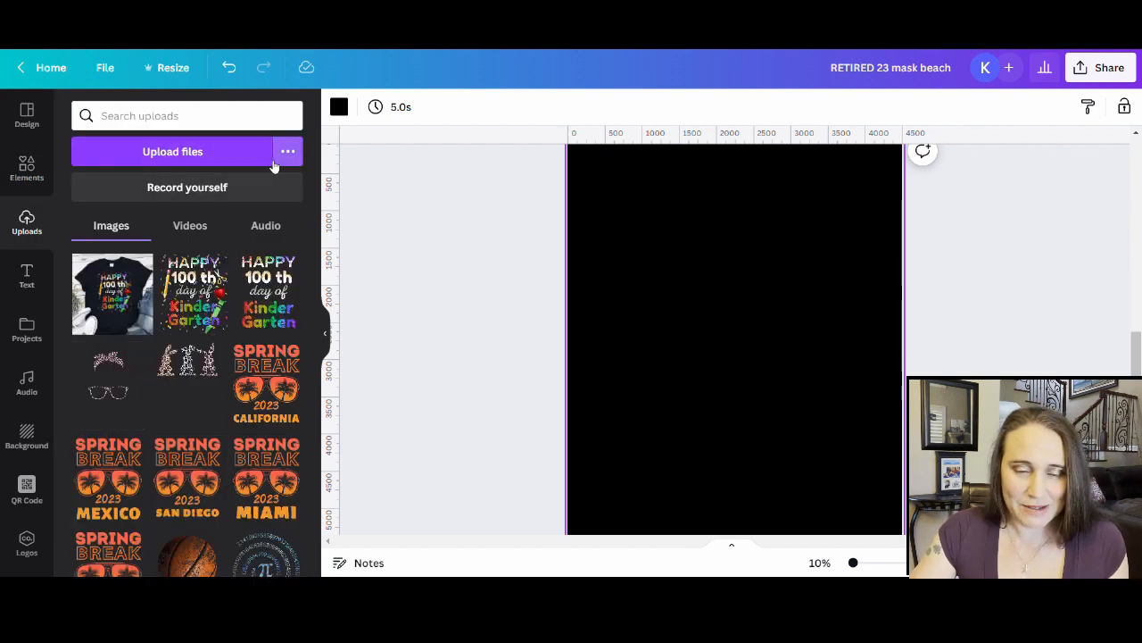
pyautogui.click(191, 153)
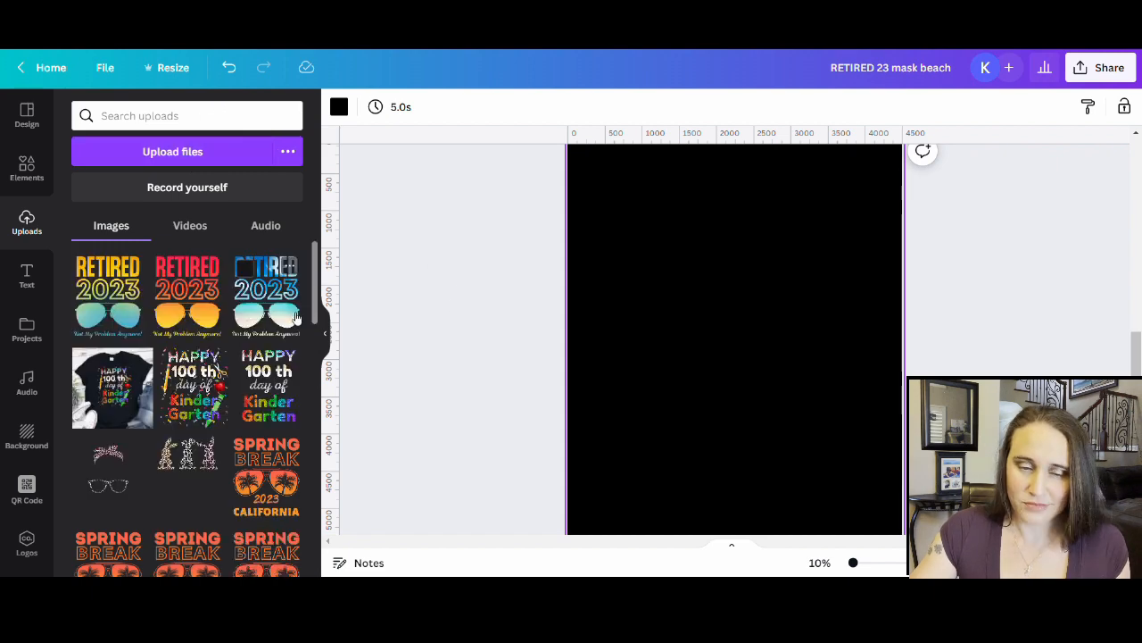
pyautogui.click(284, 314)
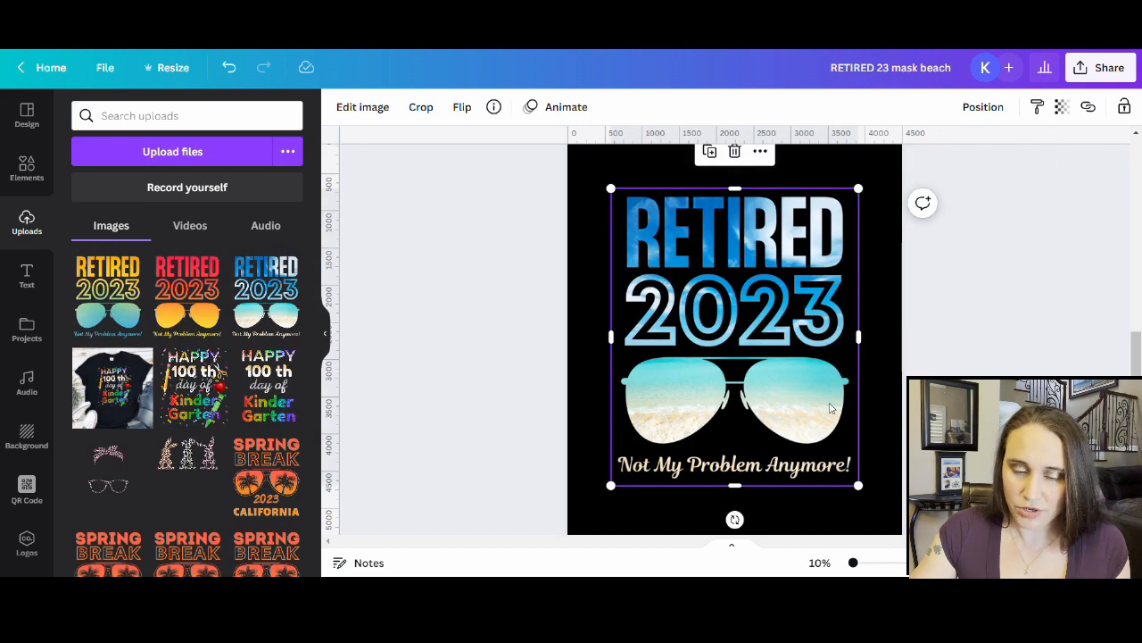
pyautogui.moveTo(830, 408); pyautogui.dragTo(761, 254)
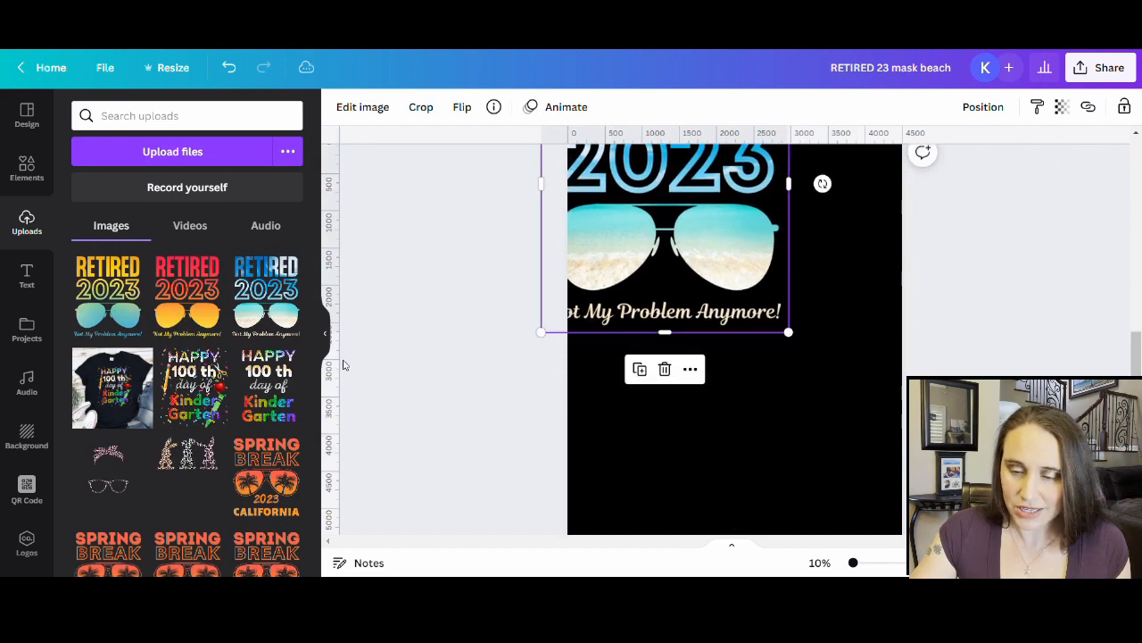
pyautogui.click(161, 309)
pyautogui.moveTo(759, 411); pyautogui.dragTo(837, 310)
pyautogui.click(107, 294)
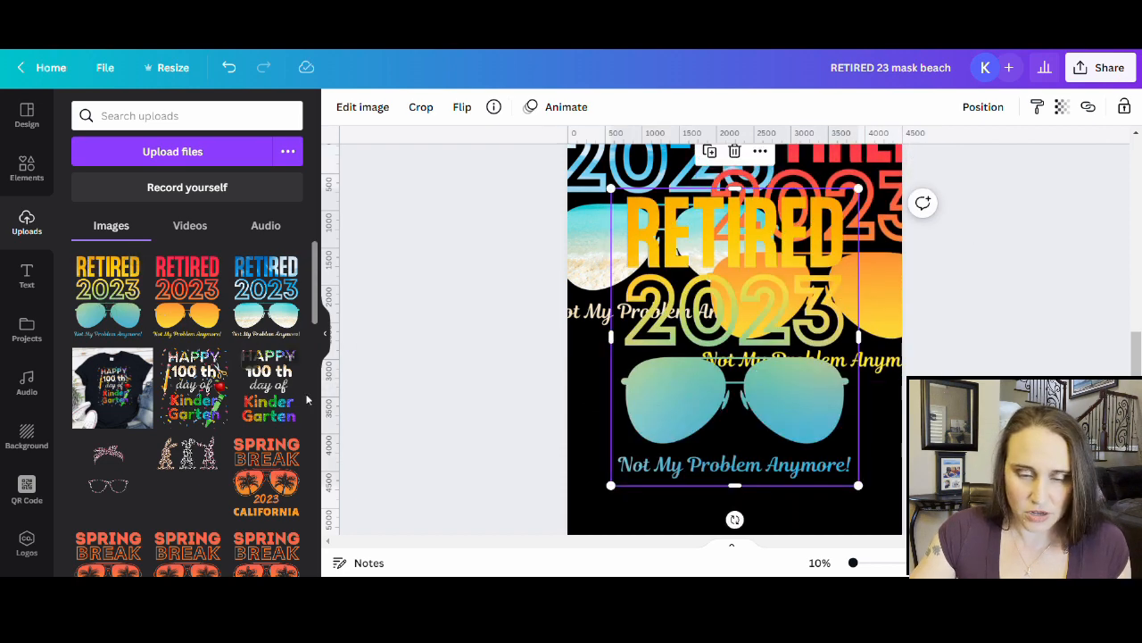
# - Add a blank black page 3 after page 2
pyautogui.click(325, 335)
pyautogui.scroll(-2, 768, 438)
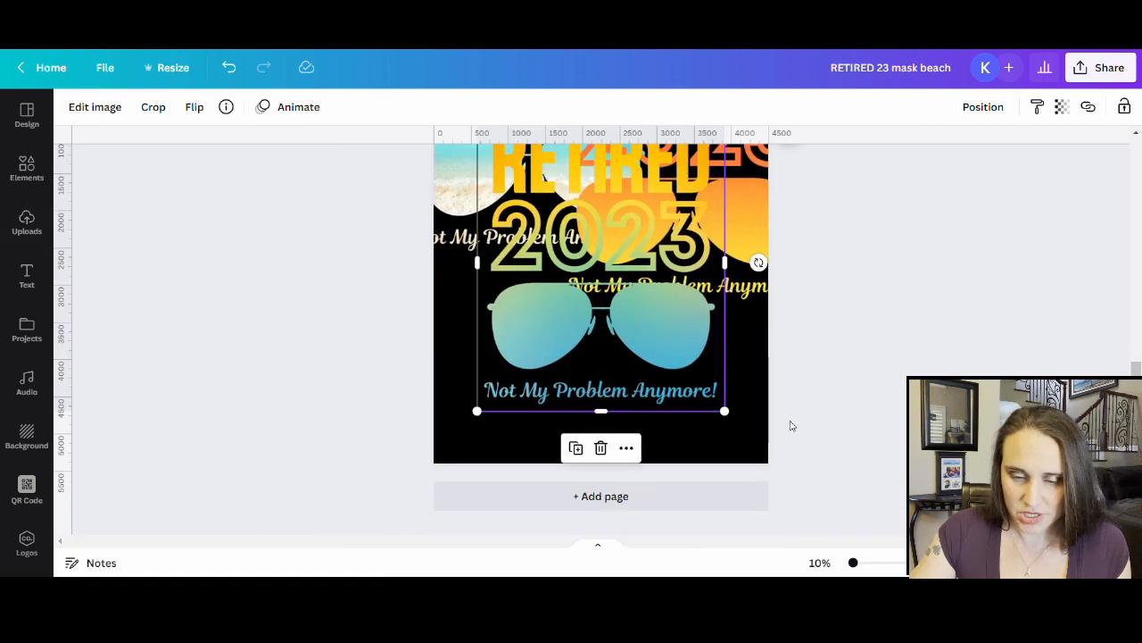
pyautogui.click(683, 496)
pyautogui.scroll(4, 663, 429)
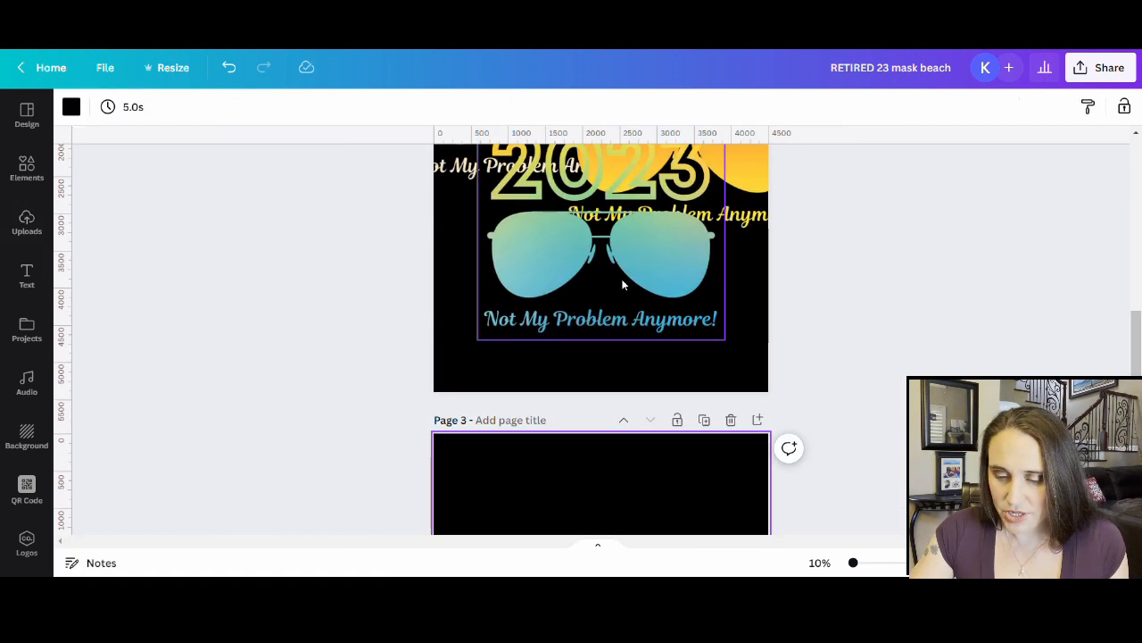
# - Insert a blank page after page 2 and try moving a RETIRED 2023 design onto it, undoing the moves
pyautogui.moveTo(623, 284); pyautogui.dragTo(651, 531)
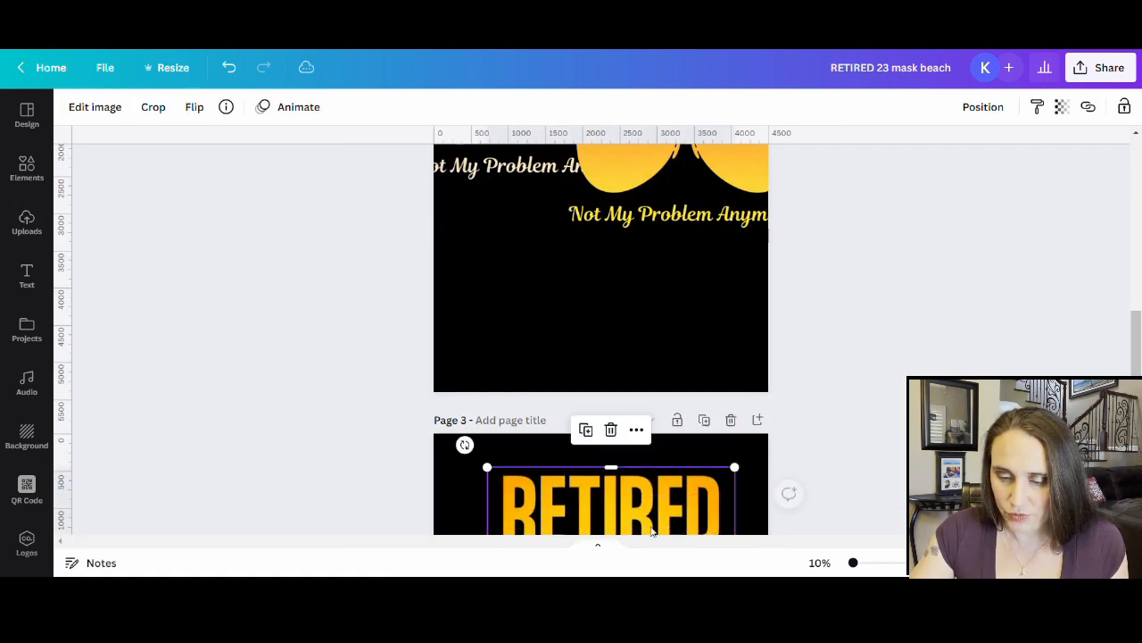
pyautogui.hotkey('ctrl', 'z')
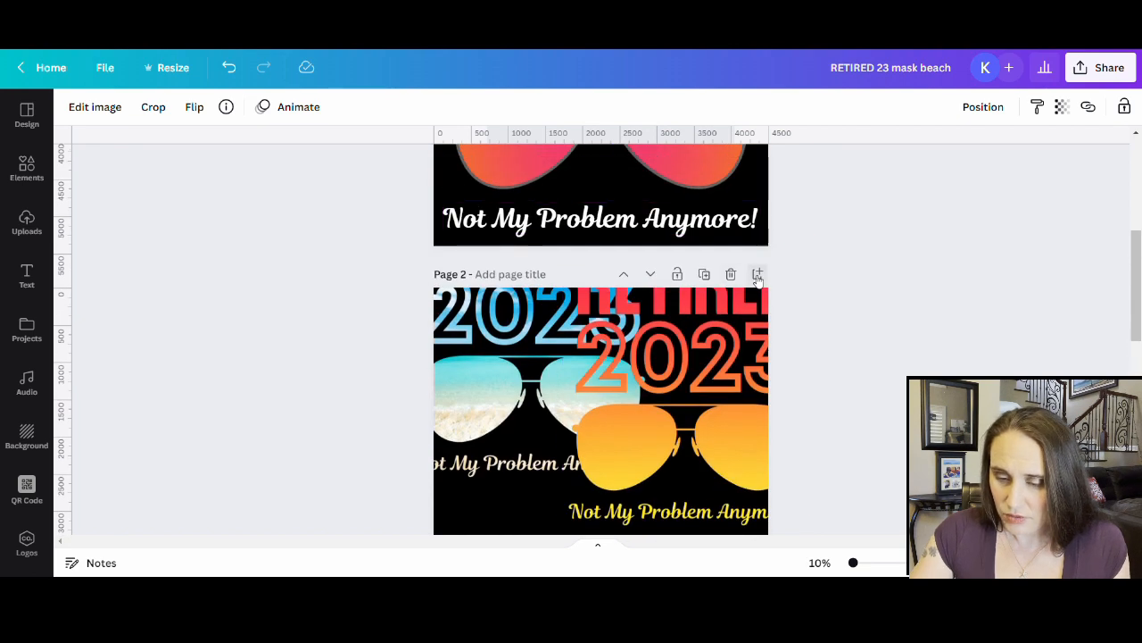
pyautogui.click(758, 278)
pyautogui.scroll(3, 765, 316)
pyautogui.moveTo(687, 165); pyautogui.dragTo(625, 543)
pyautogui.scroll(-2, 665, 214)
pyautogui.moveTo(624, 293); pyautogui.dragTo(604, 493)
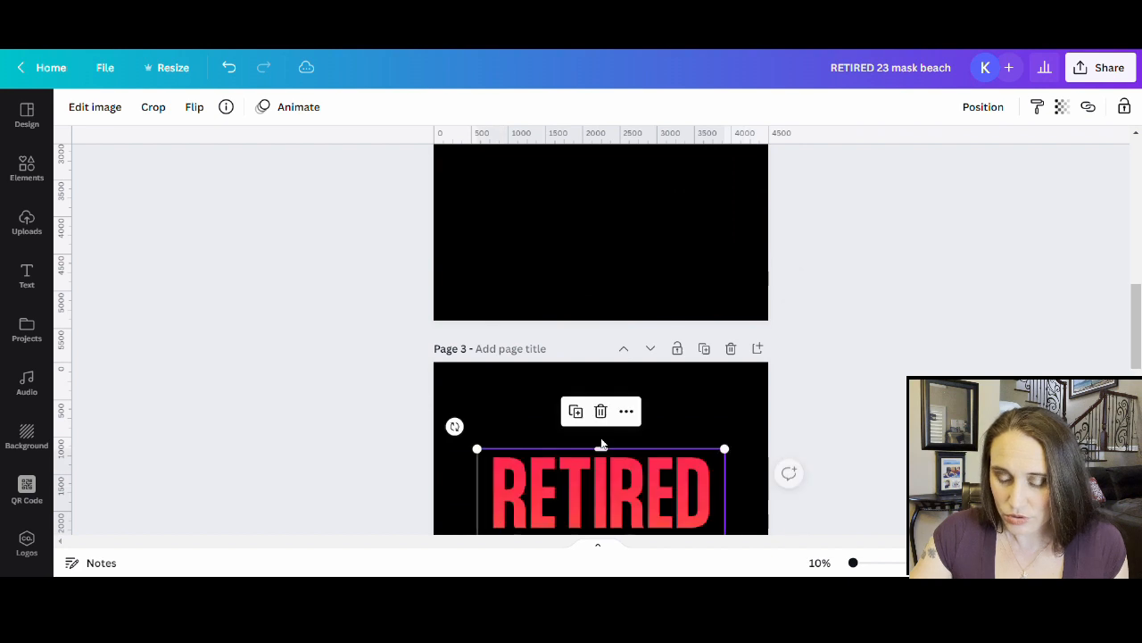
pyautogui.hotkey('ctrl', 'z')
pyautogui.hotkey('ctrl', 'z')
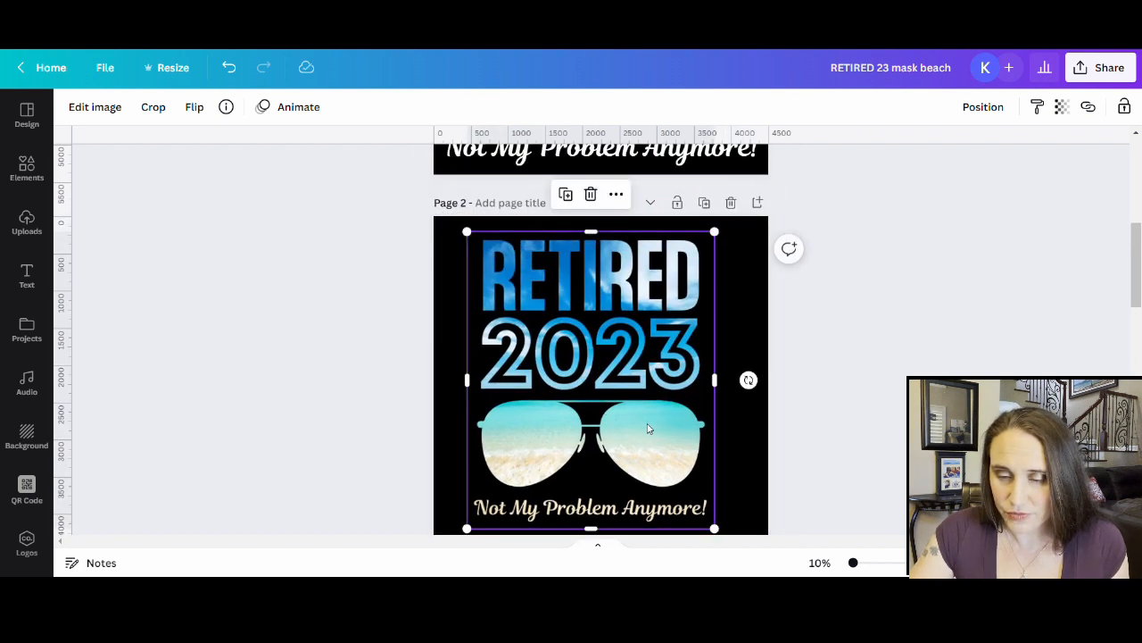
# - Drag the beach design to page 2's top-left and stretch it to fill nearly the whole page
pyautogui.scroll(-2, 648, 419)
pyautogui.scroll(2, 648, 408)
pyautogui.moveTo(614, 412); pyautogui.dragTo(587, 402)
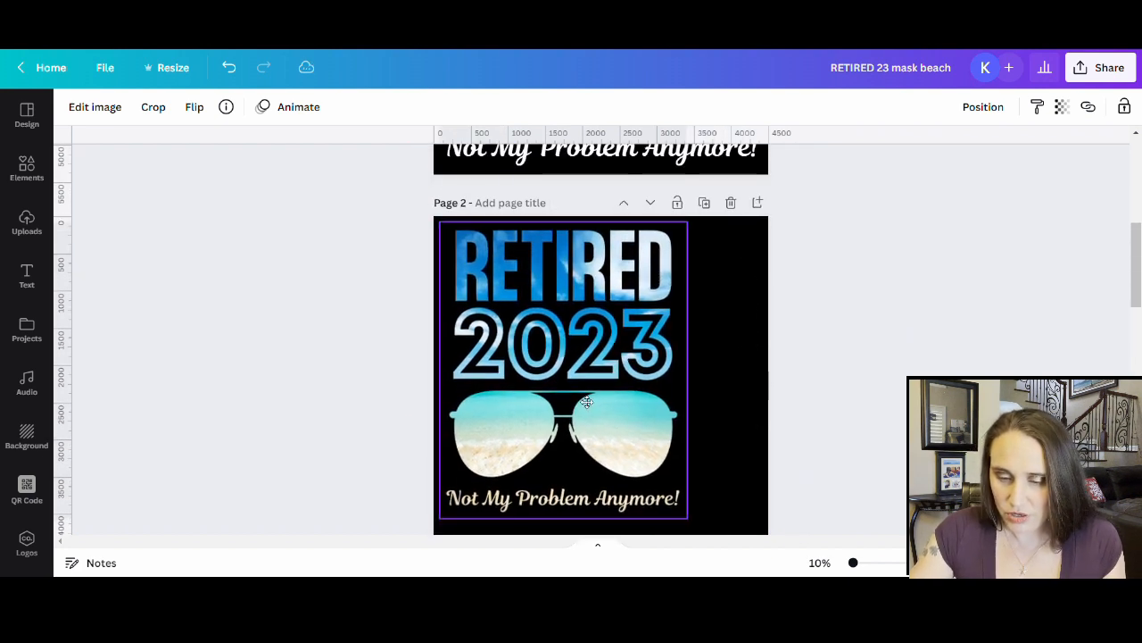
pyautogui.scroll(-1, 693, 446)
pyautogui.moveTo(689, 442); pyautogui.dragTo(739, 540)
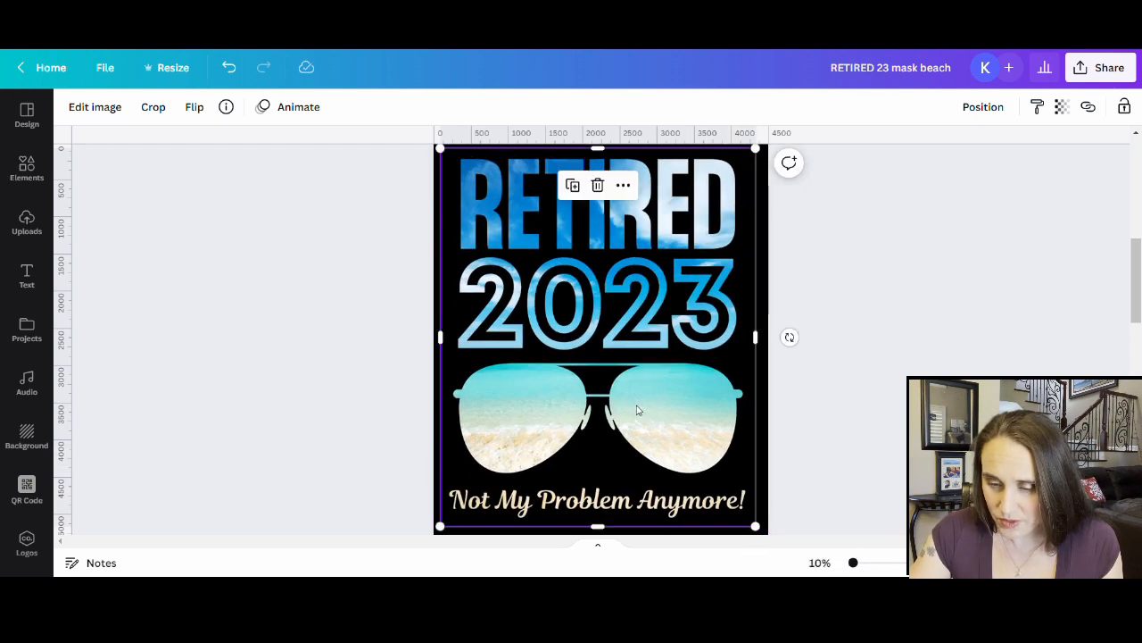
pyautogui.scroll(2, 637, 409)
pyautogui.scroll(-3, 776, 378)
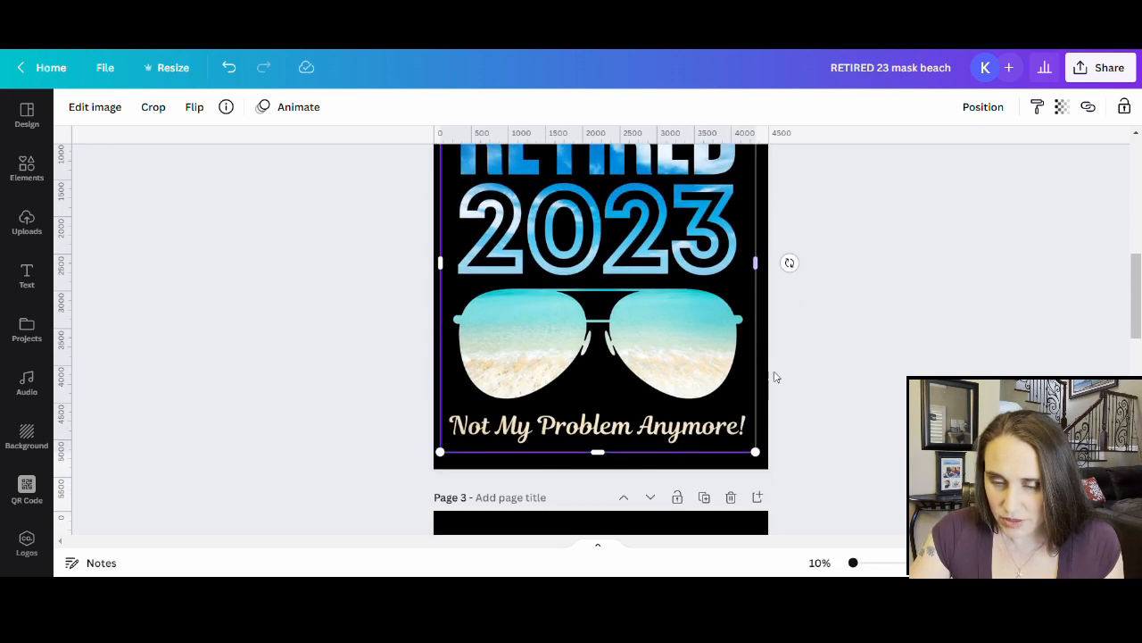
pyautogui.scroll(2, 744, 361)
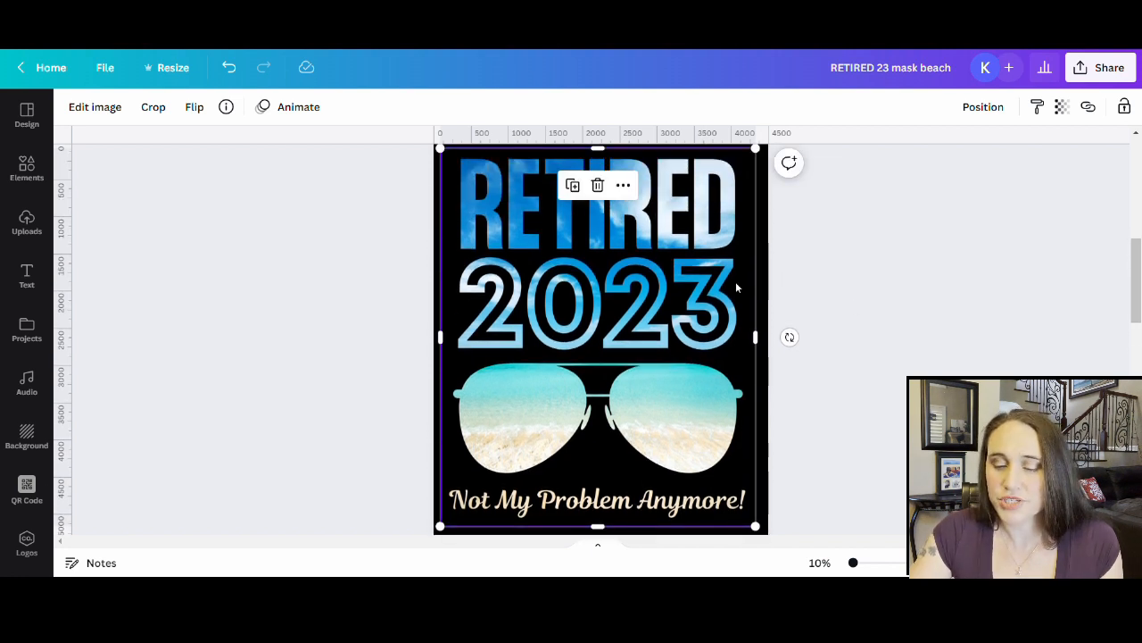
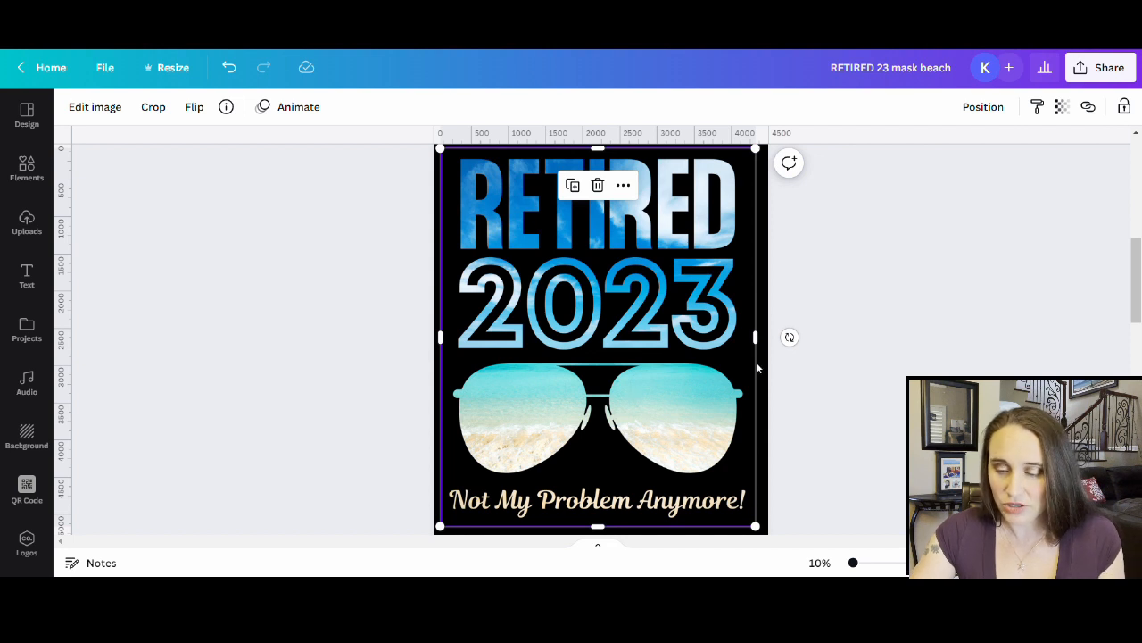
# - Deselect the beach design and move page 3's orange RETIRED 2023 design upward
pyautogui.click(896, 425)
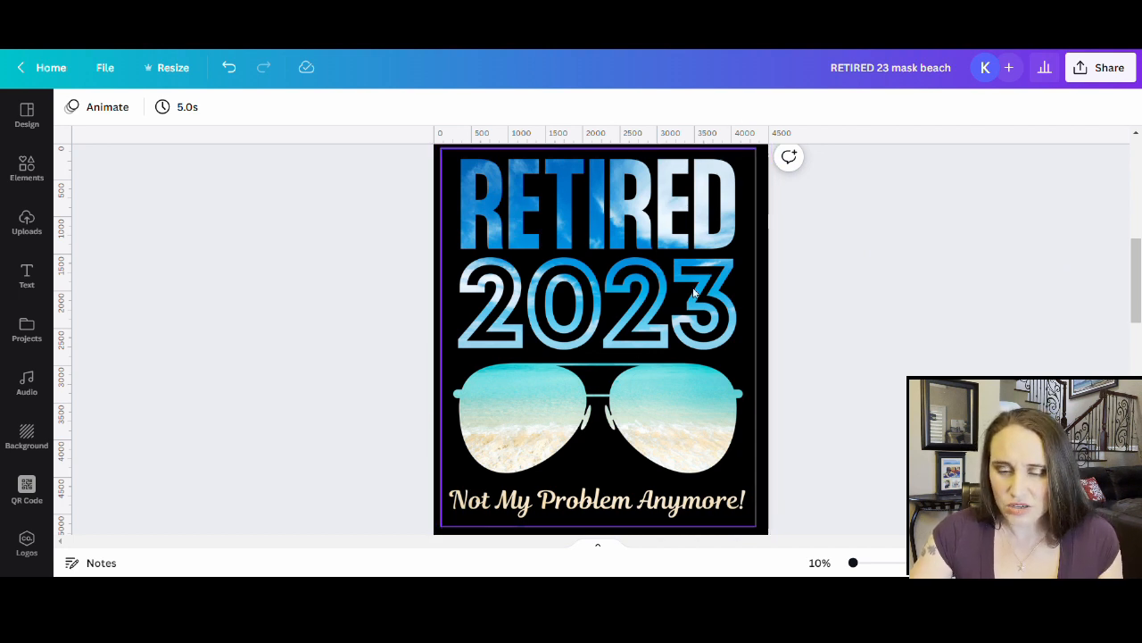
pyautogui.scroll(-5, 694, 292)
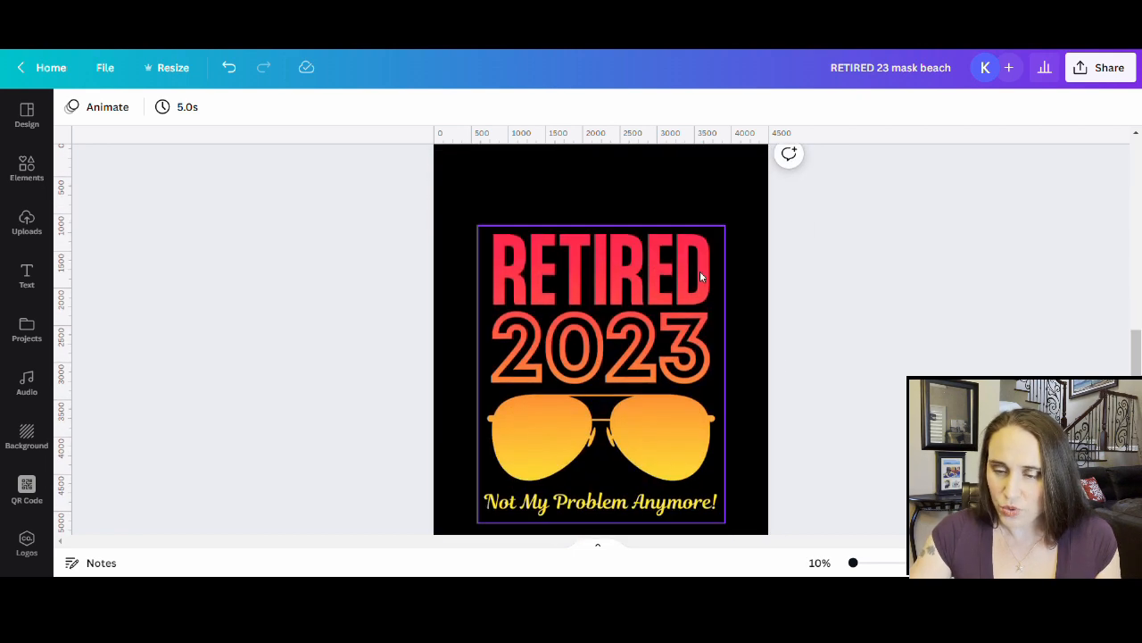
pyautogui.moveTo(545, 500); pyautogui.dragTo(522, 450)
pyautogui.scroll(1, 573, 473)
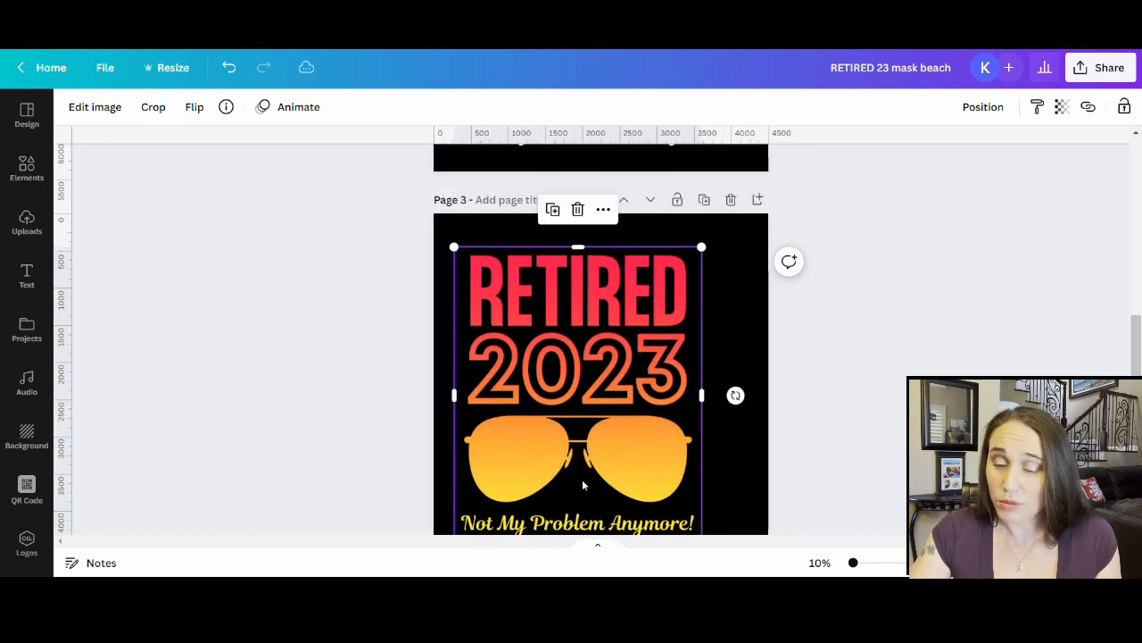
pyautogui.moveTo(582, 485); pyautogui.dragTo(581, 461)
pyautogui.scroll(-1, 690, 495)
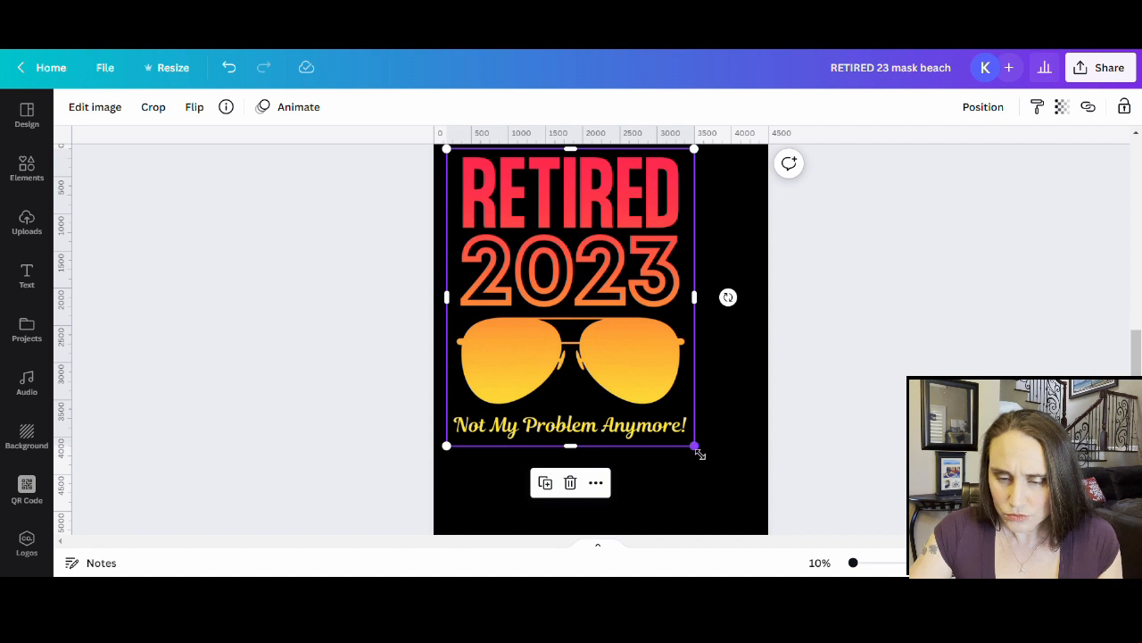
# - Stretch the orange design to the page's full width and snap it to horizontal centre
pyautogui.moveTo(699, 453); pyautogui.dragTo(737, 558)
pyautogui.scroll(-1, 487, 434)
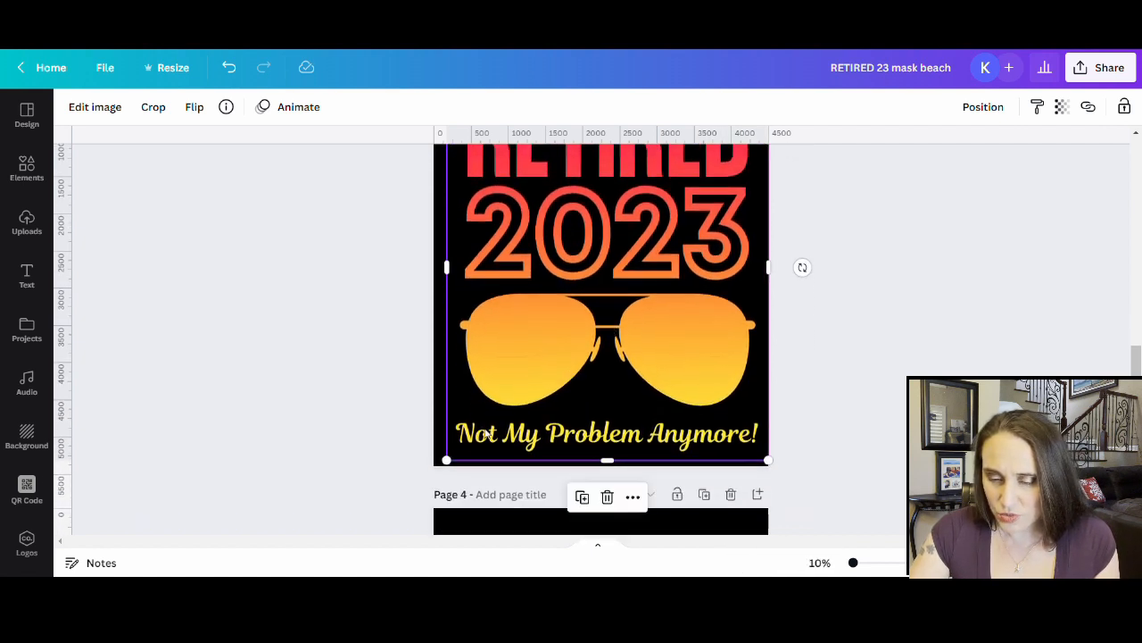
pyautogui.moveTo(663, 334); pyautogui.dragTo(661, 331)
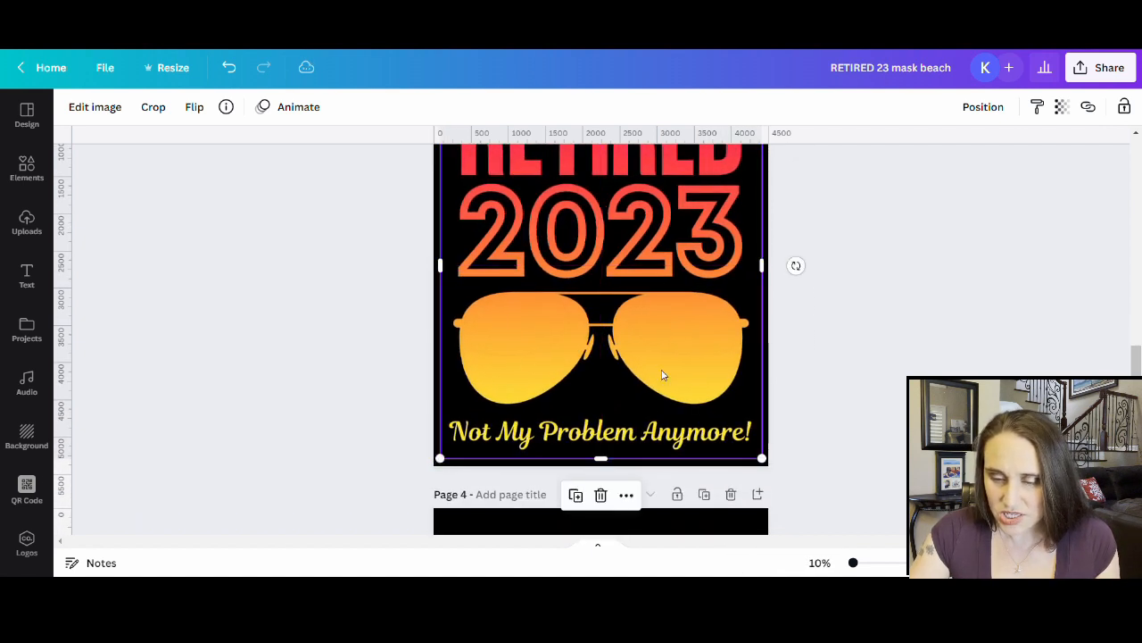
pyautogui.scroll(1, 664, 357)
pyautogui.scroll(3, 666, 273)
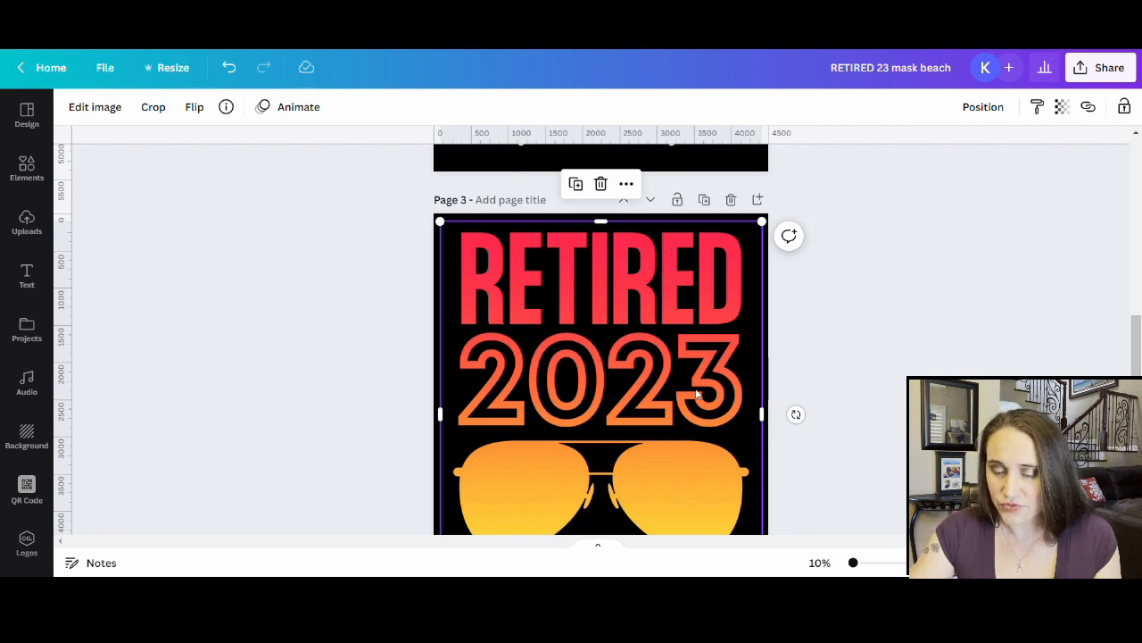
pyautogui.scroll(-2, 638, 375)
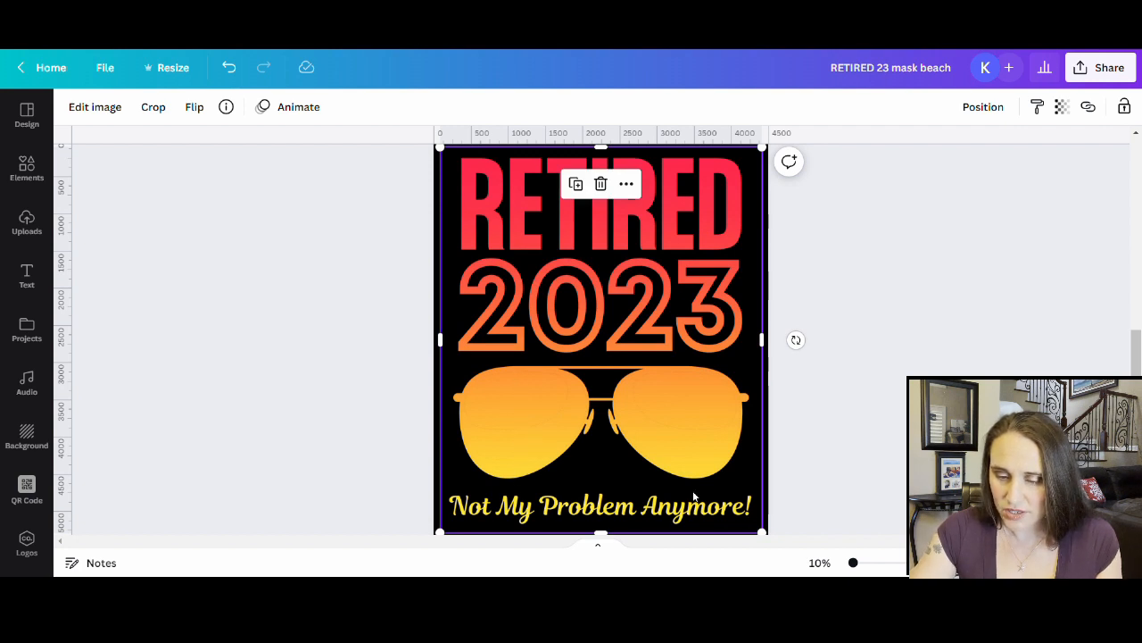
pyautogui.scroll(-2, 693, 496)
pyautogui.scroll(2, 693, 410)
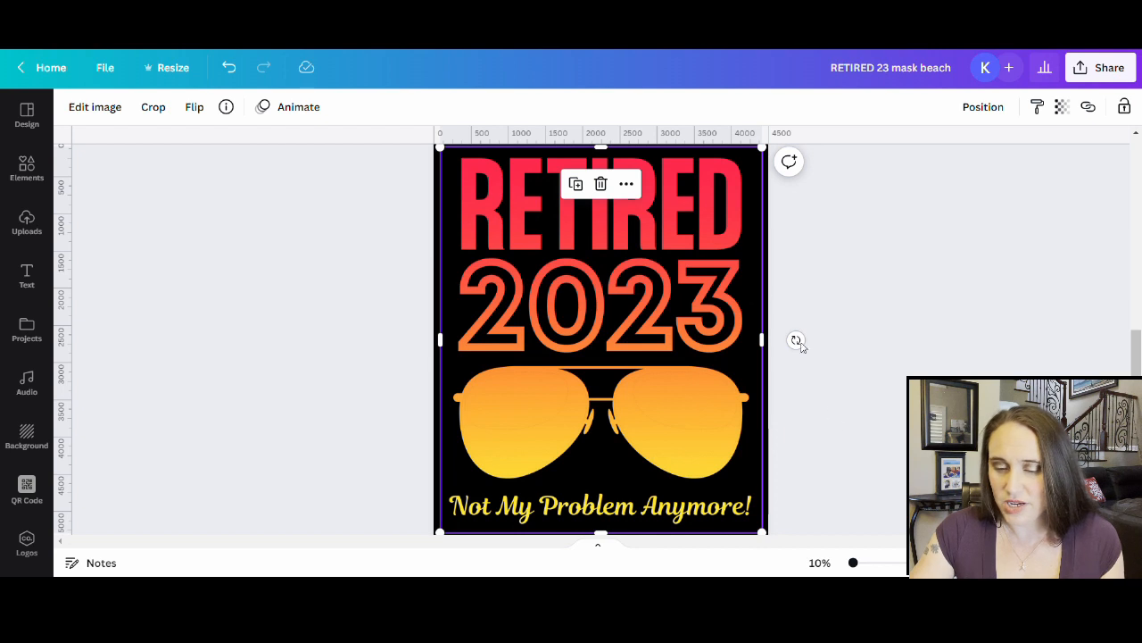
pyautogui.click(879, 321)
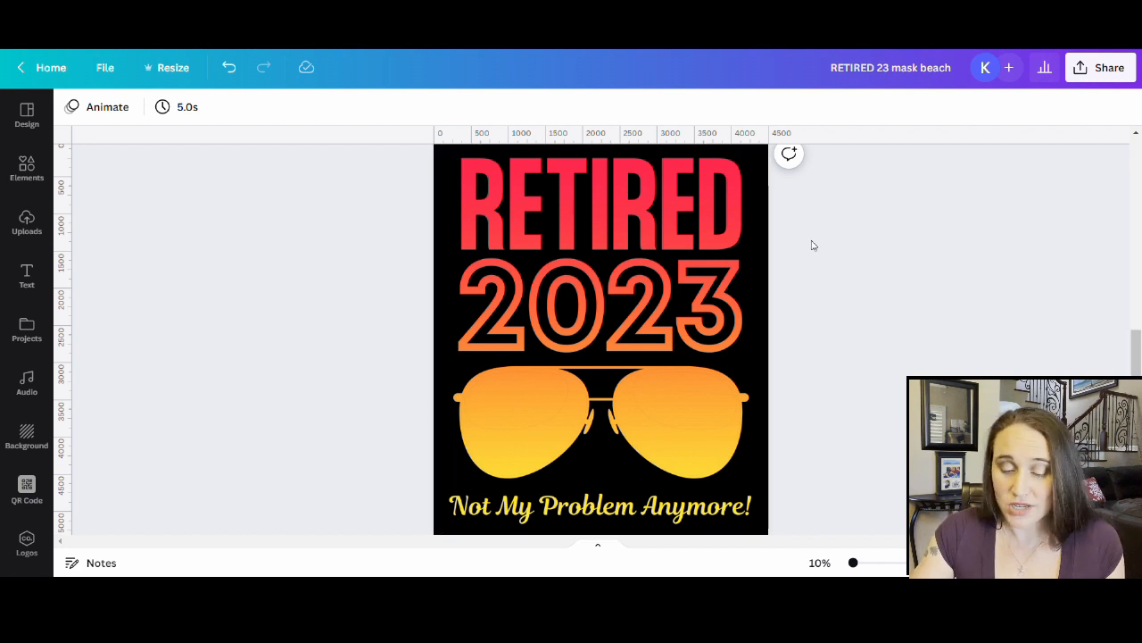
# - Clear the old beach search and add the palm-tree sunglasses from Recently used elements
pyautogui.click(30, 170)
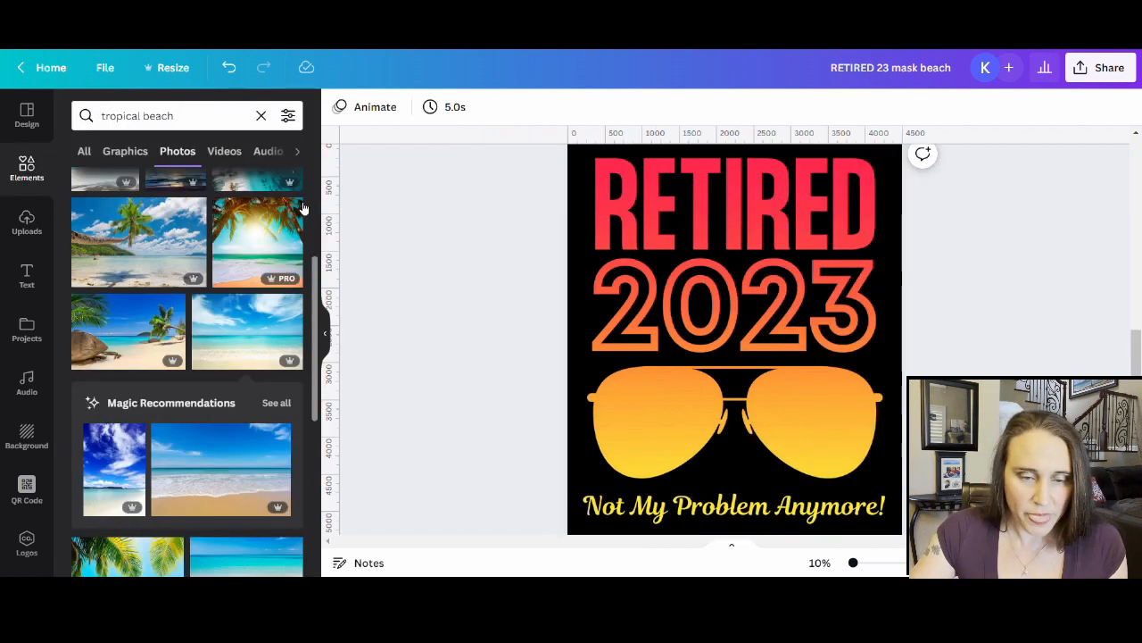
pyautogui.click(258, 115)
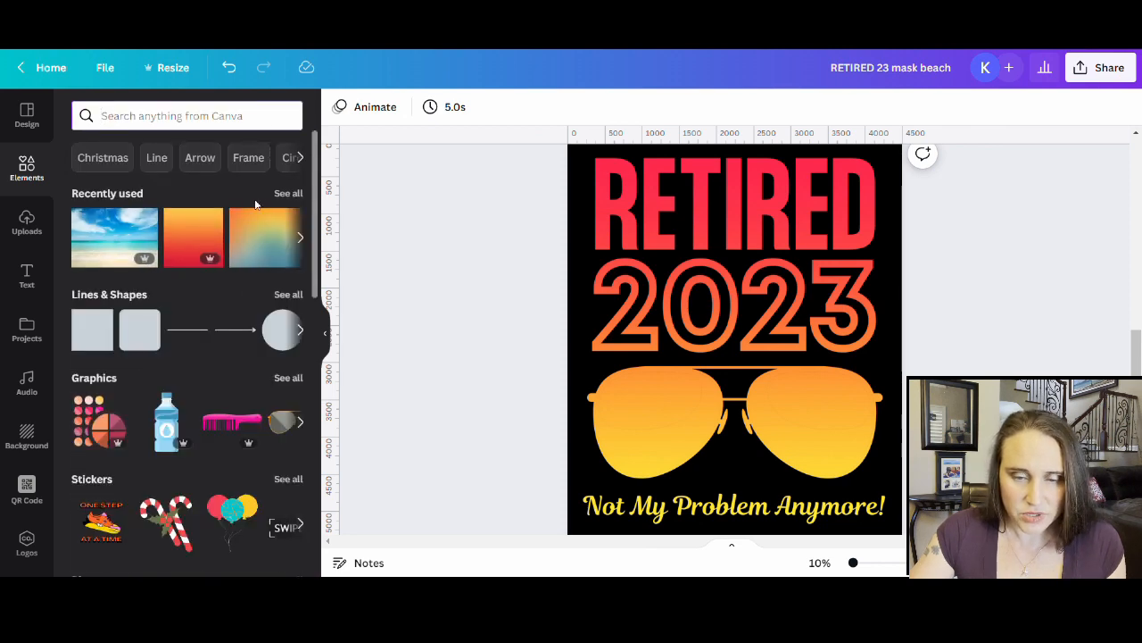
pyautogui.click(288, 193)
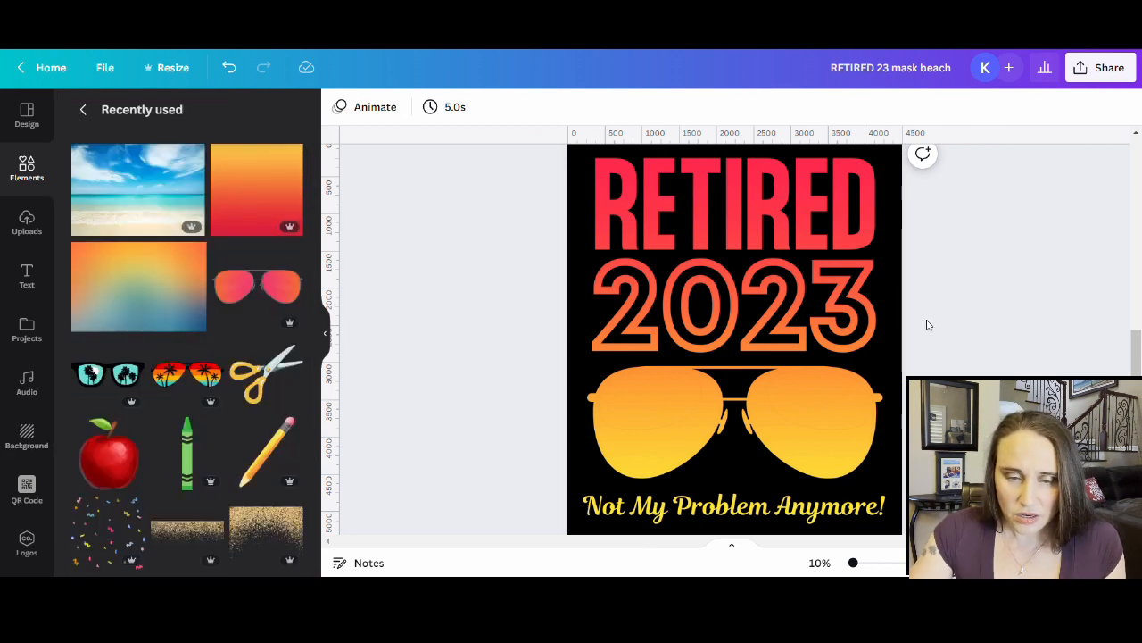
pyautogui.click(186, 375)
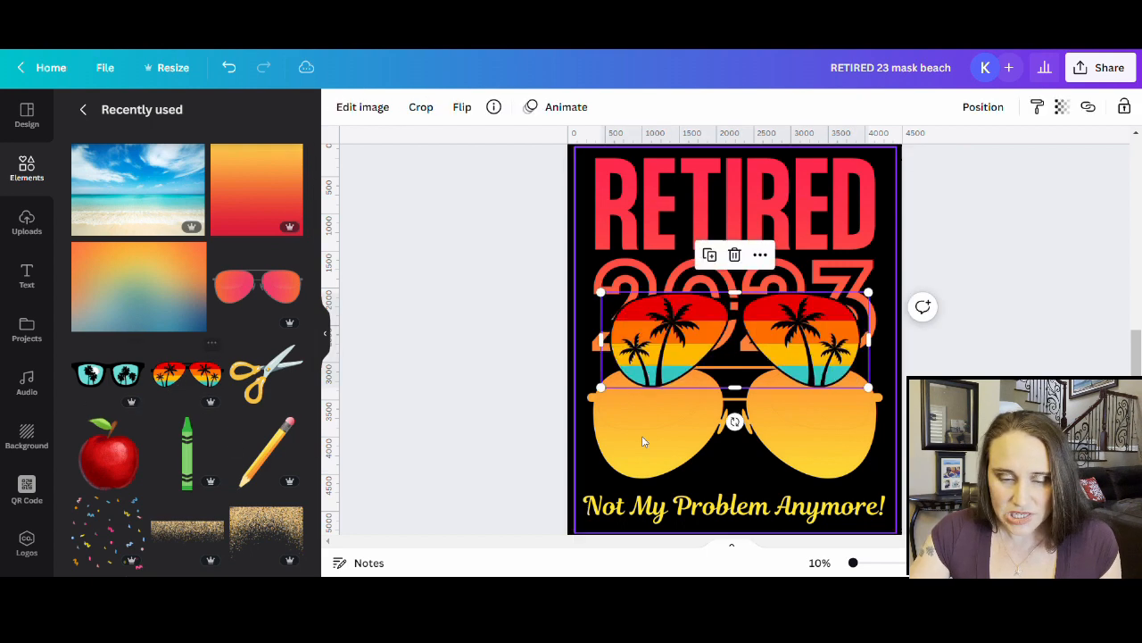
# - Enlarge and centre the palm-tree sunglasses over the lenses, then drag them off the page
pyautogui.moveTo(649, 374); pyautogui.dragTo(523, 492)
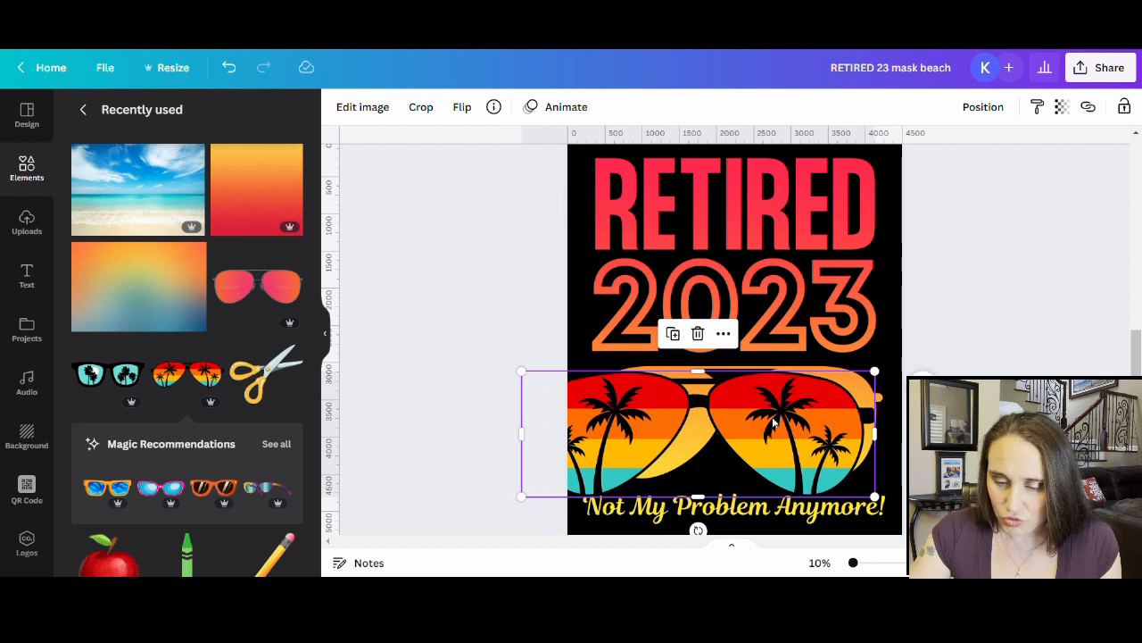
pyautogui.moveTo(777, 426); pyautogui.dragTo(814, 419)
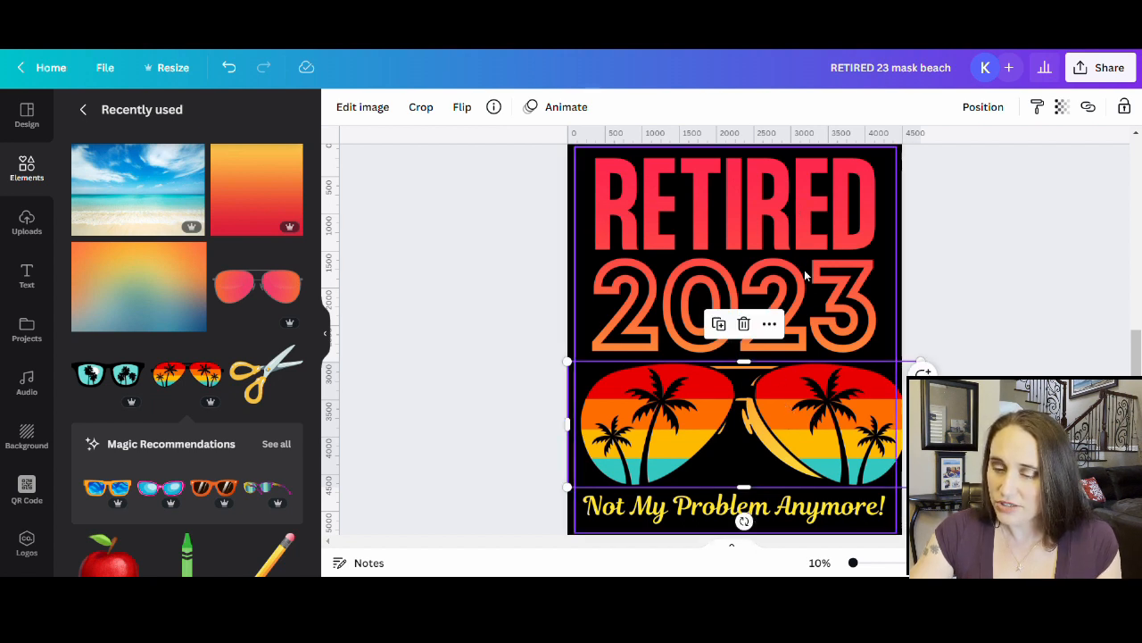
pyautogui.moveTo(815, 425); pyautogui.dragTo(804, 421)
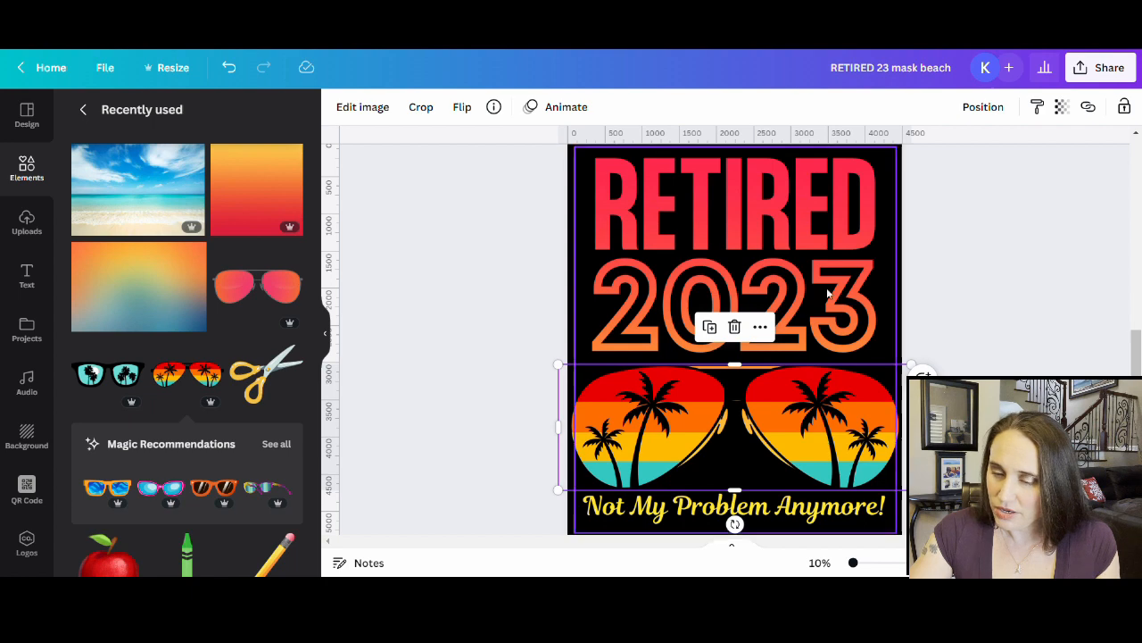
pyautogui.moveTo(827, 437); pyautogui.dragTo(393, 408)
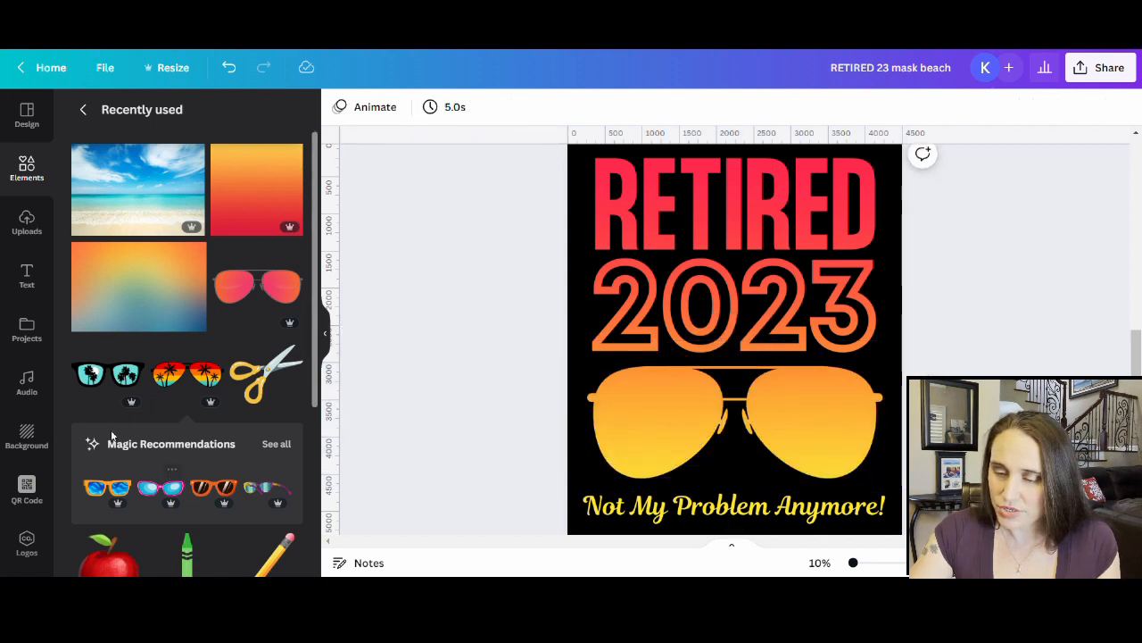
# - Search Elements for 'palm trees' and browse the full Graphics results
pyautogui.click(83, 109)
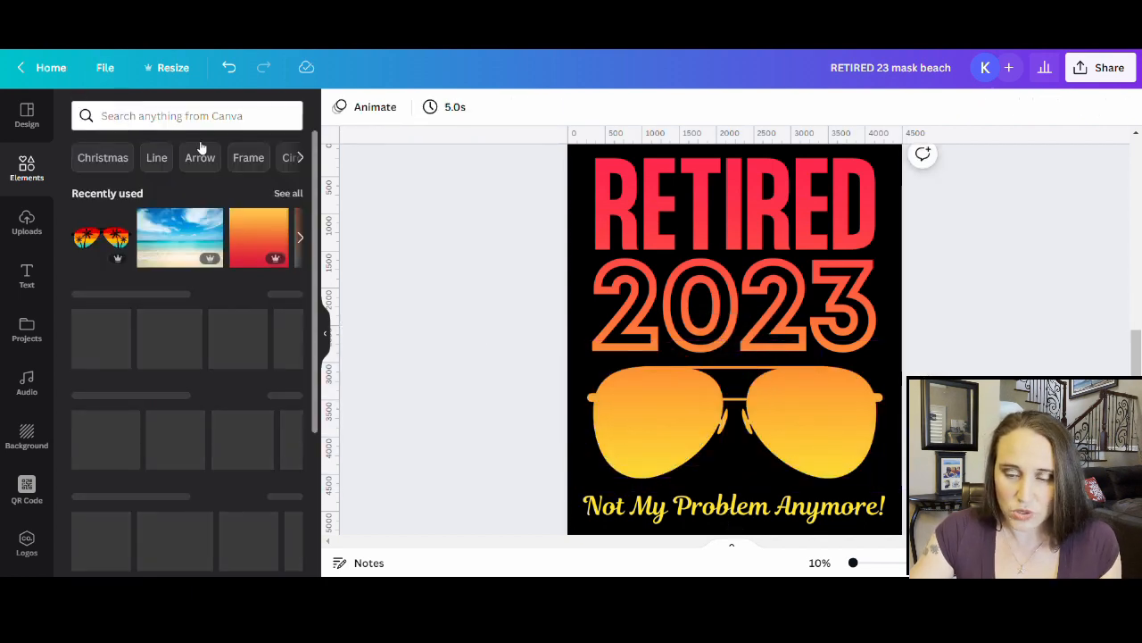
pyautogui.click(222, 116)
pyautogui.write('pal')
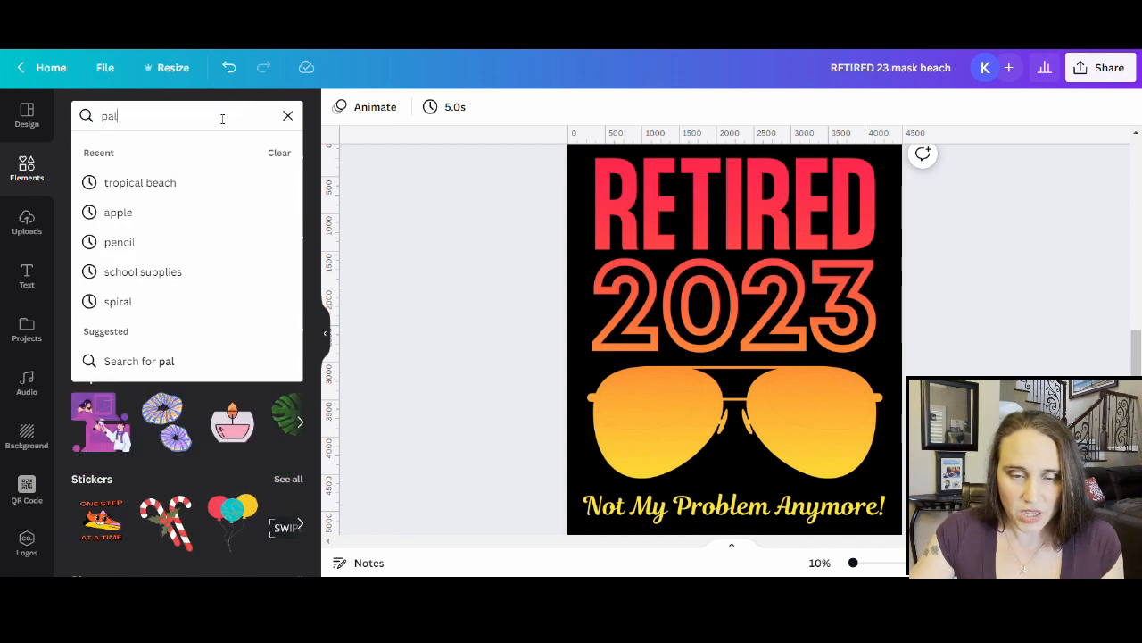
pyautogui.write('m trees')
pyautogui.press('Return')
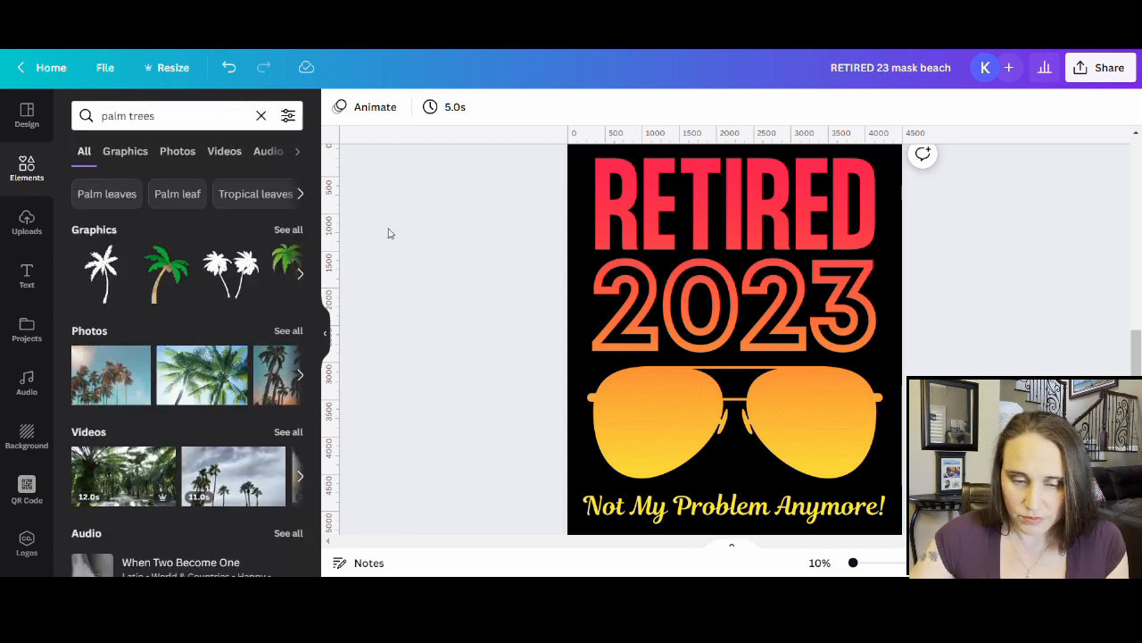
pyautogui.click(292, 233)
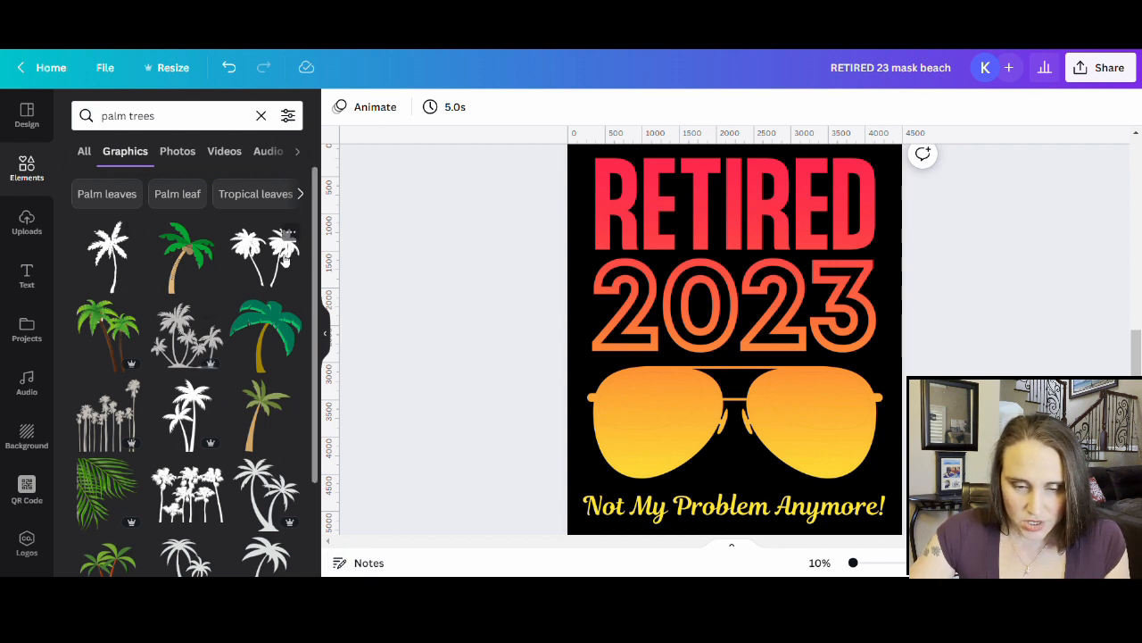
pyautogui.scroll(-3, 126, 449)
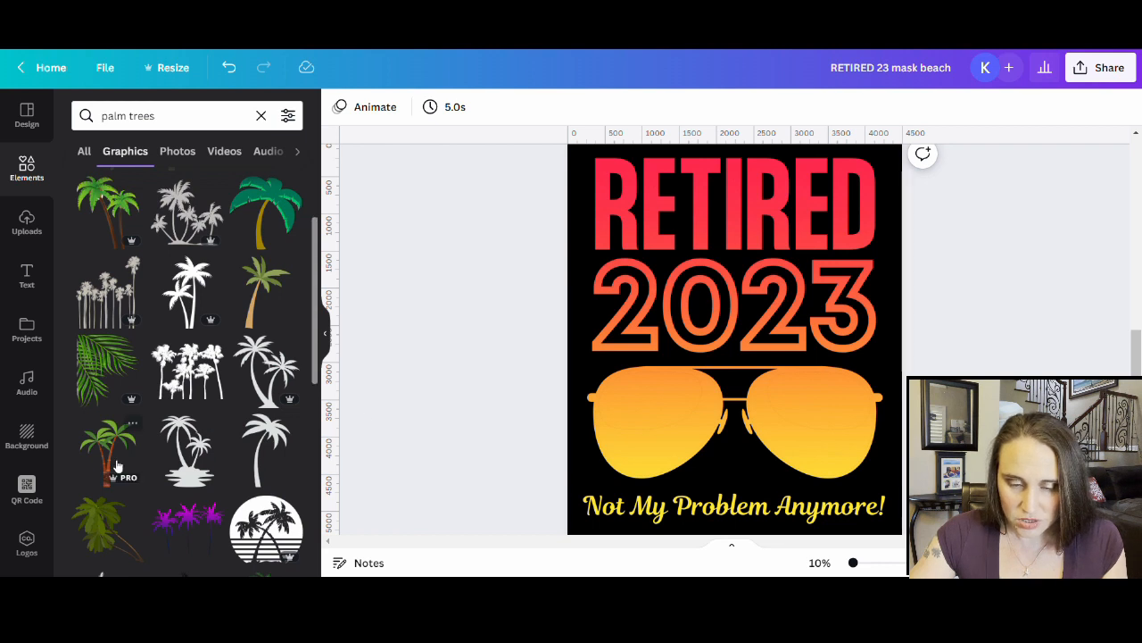
pyautogui.scroll(-4, 119, 466)
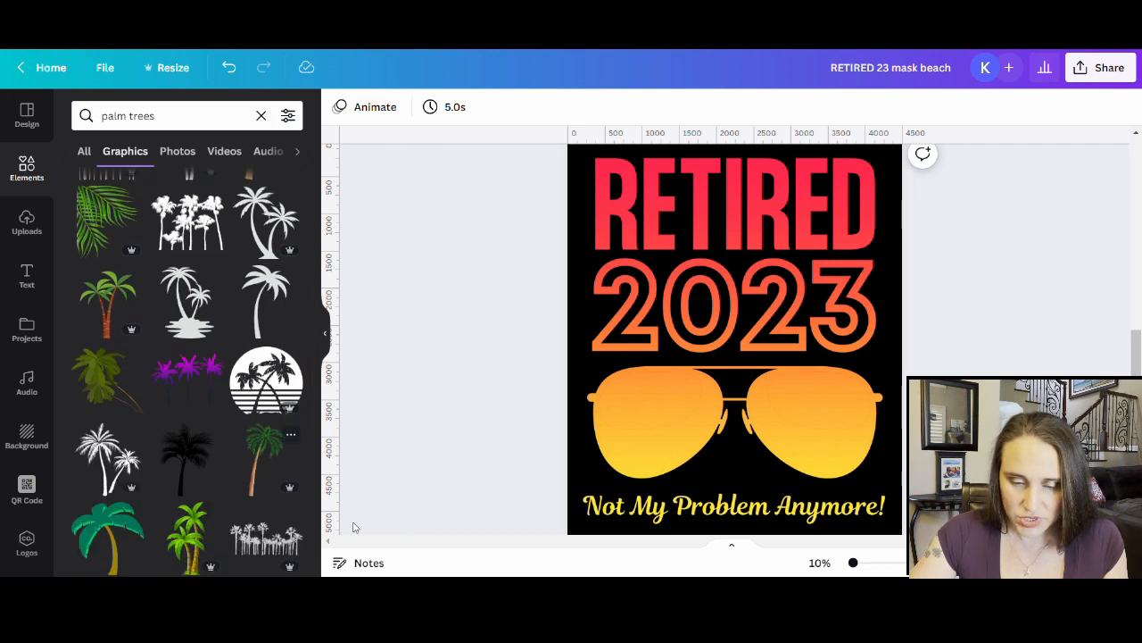
pyautogui.scroll(-3, 222, 490)
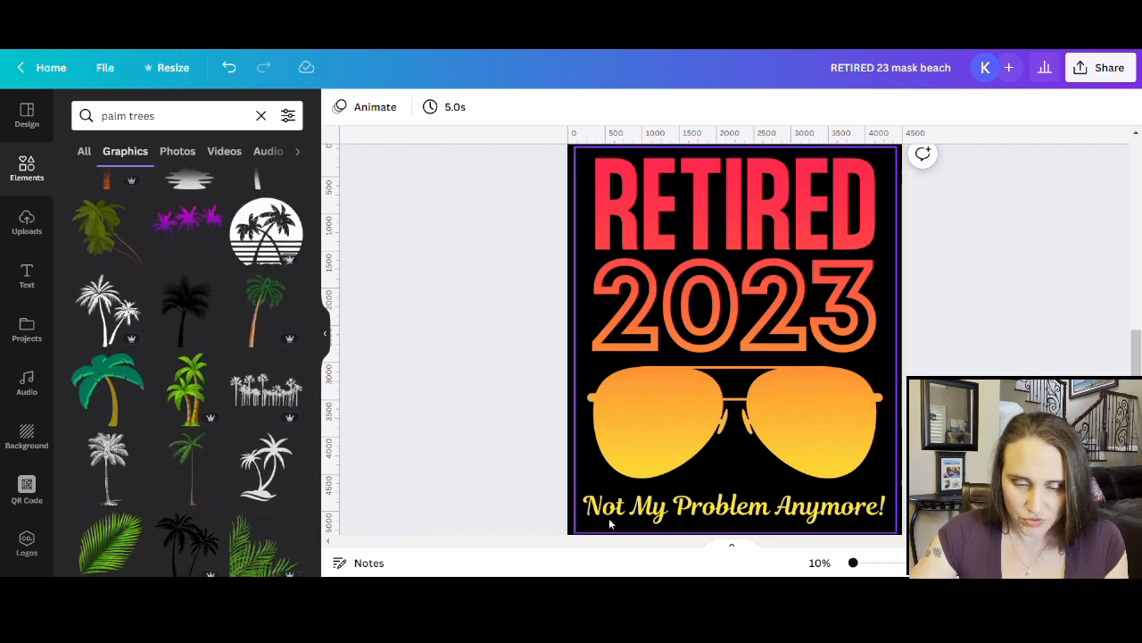
pyautogui.scroll(-2, 154, 435)
pyautogui.scroll(-2, 155, 436)
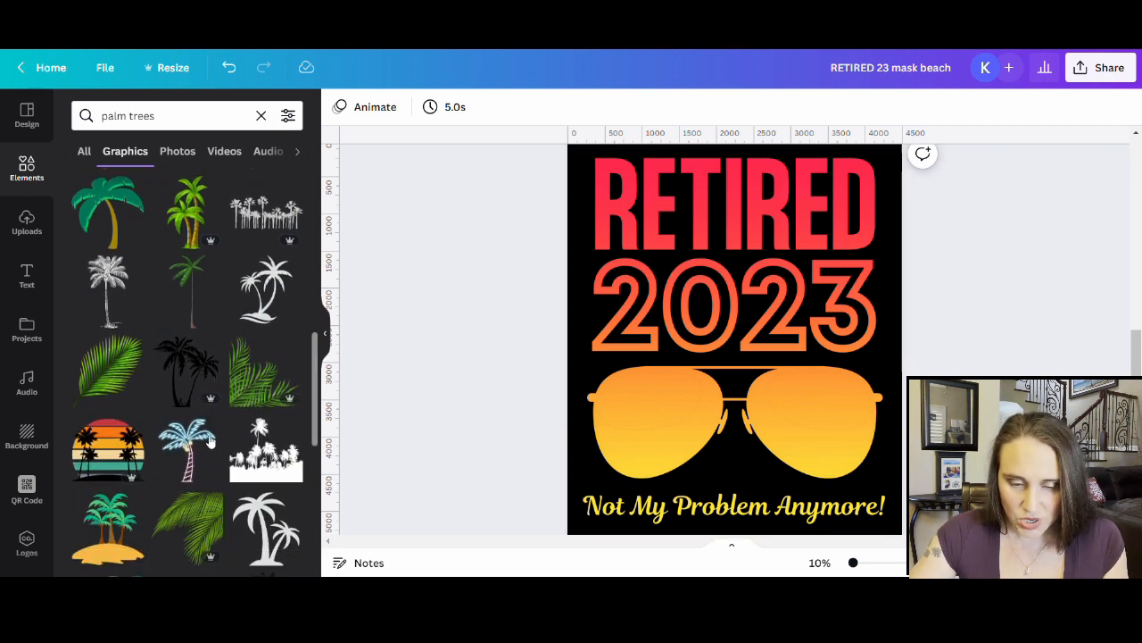
pyautogui.scroll(5, 158, 369)
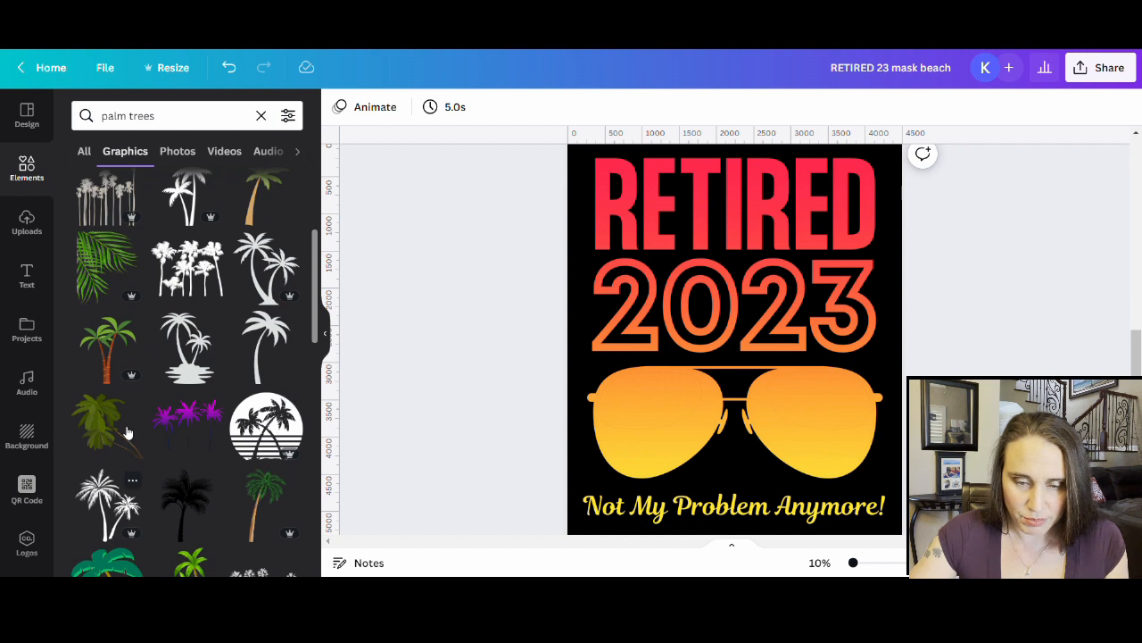
pyautogui.scroll(2, 205, 420)
pyautogui.scroll(2, 223, 411)
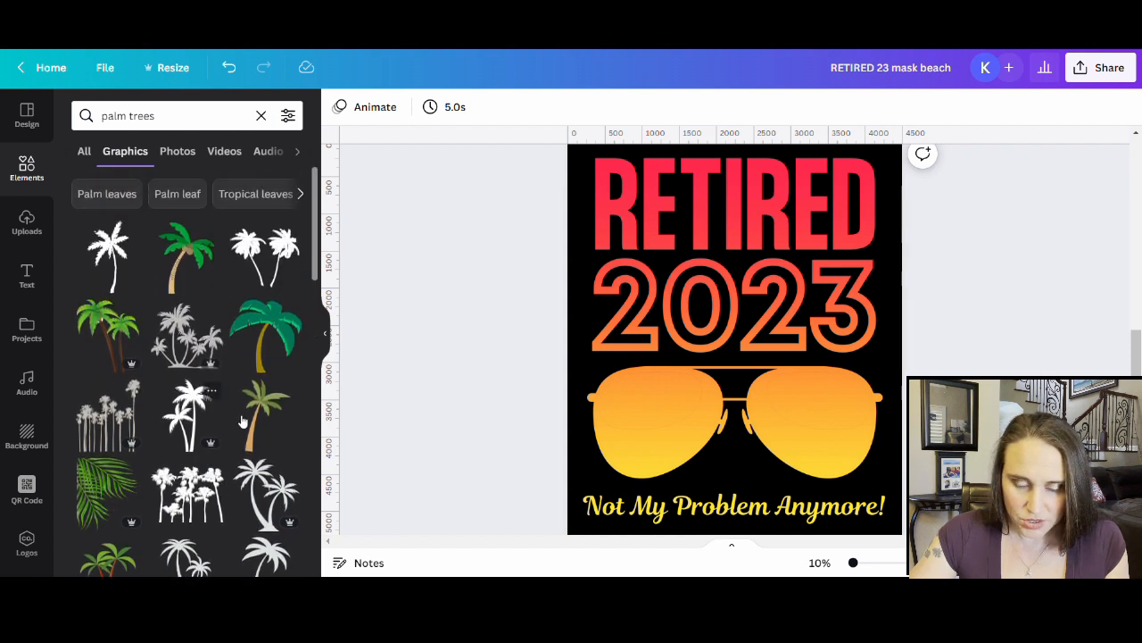
# - Add a black palm tree silhouette and shrink it into the right sunglasses lens
pyautogui.click(188, 415)
pyautogui.moveTo(714, 383); pyautogui.dragTo(804, 452)
pyautogui.moveTo(882, 359); pyautogui.dragTo(775, 375)
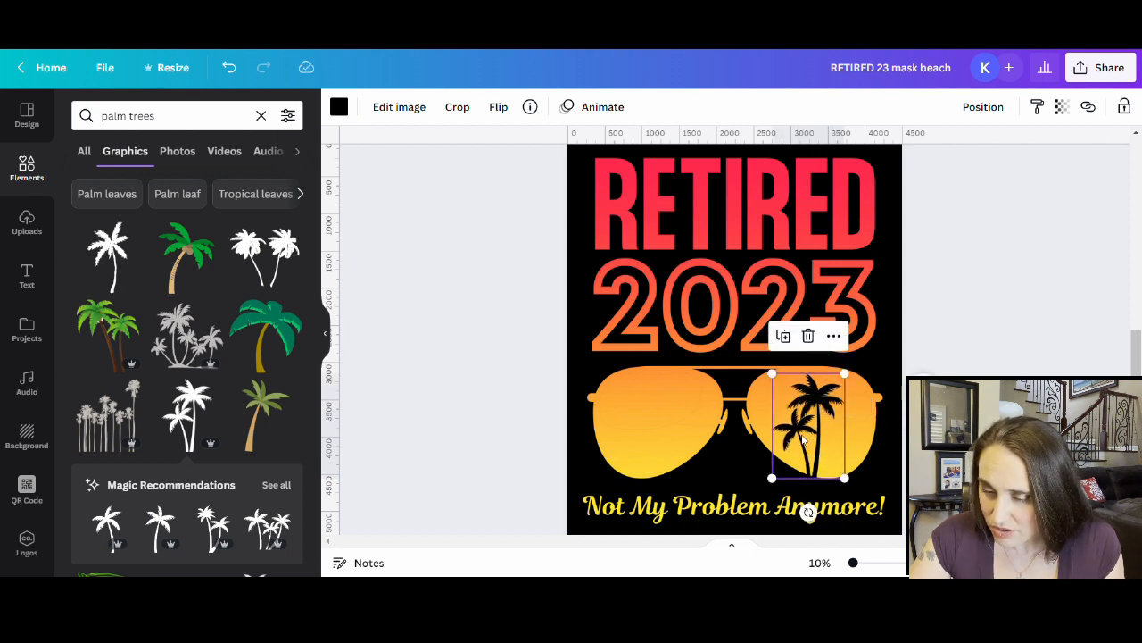
pyautogui.moveTo(803, 439); pyautogui.dragTo(819, 439)
pyautogui.press('Escape')
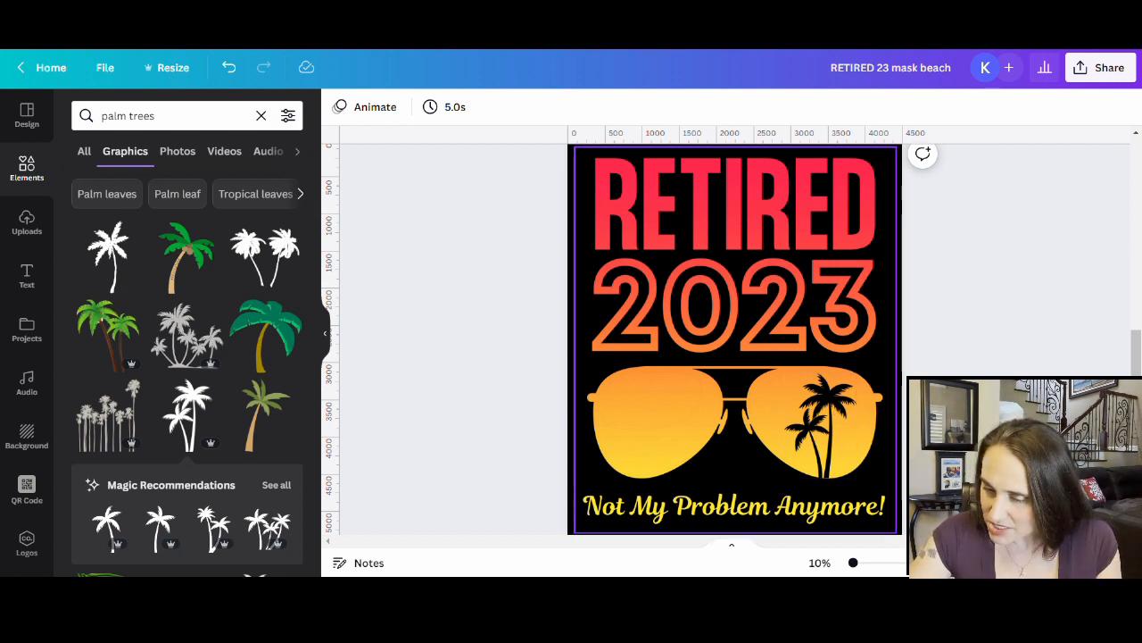
# - Zoom to 20% and resize the palm tree to sit neatly within the right lens
pyautogui.click(883, 567)
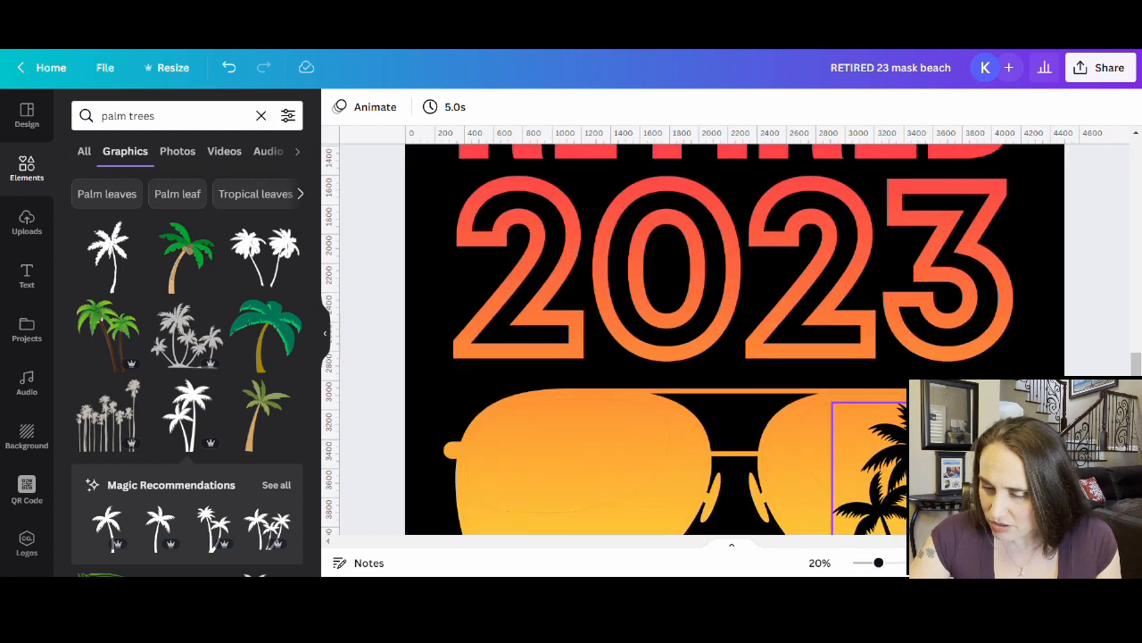
pyautogui.scroll(-4, 1046, 352)
pyautogui.click(908, 279)
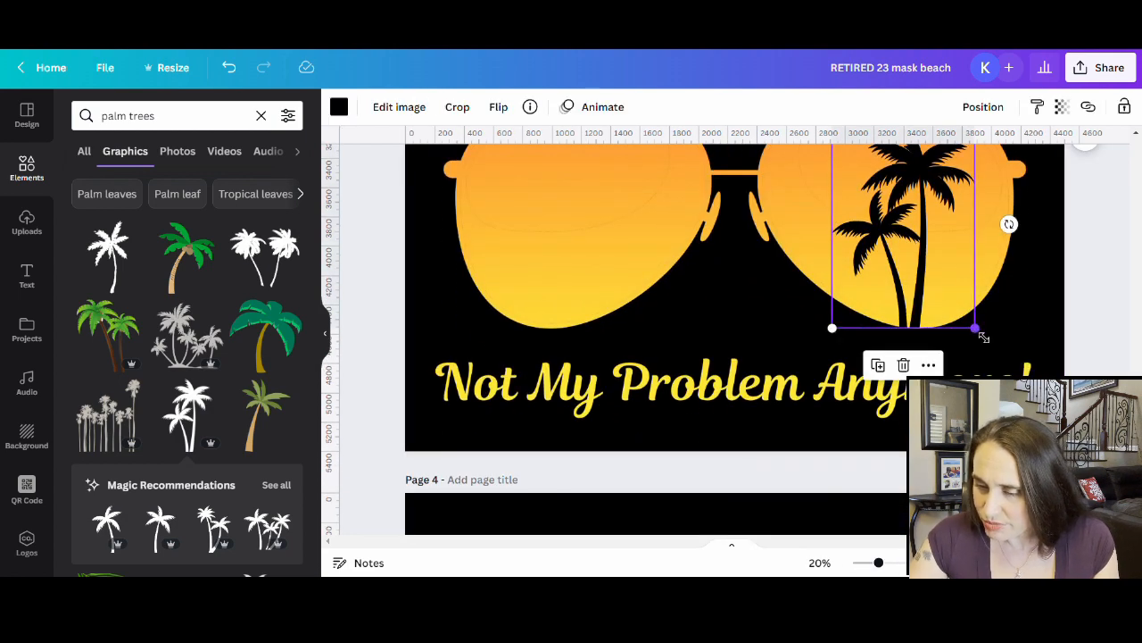
pyautogui.moveTo(976, 327); pyautogui.dragTo(1040, 419)
pyautogui.moveTo(944, 237); pyautogui.dragTo(916, 204)
pyautogui.scroll(3, 917, 204)
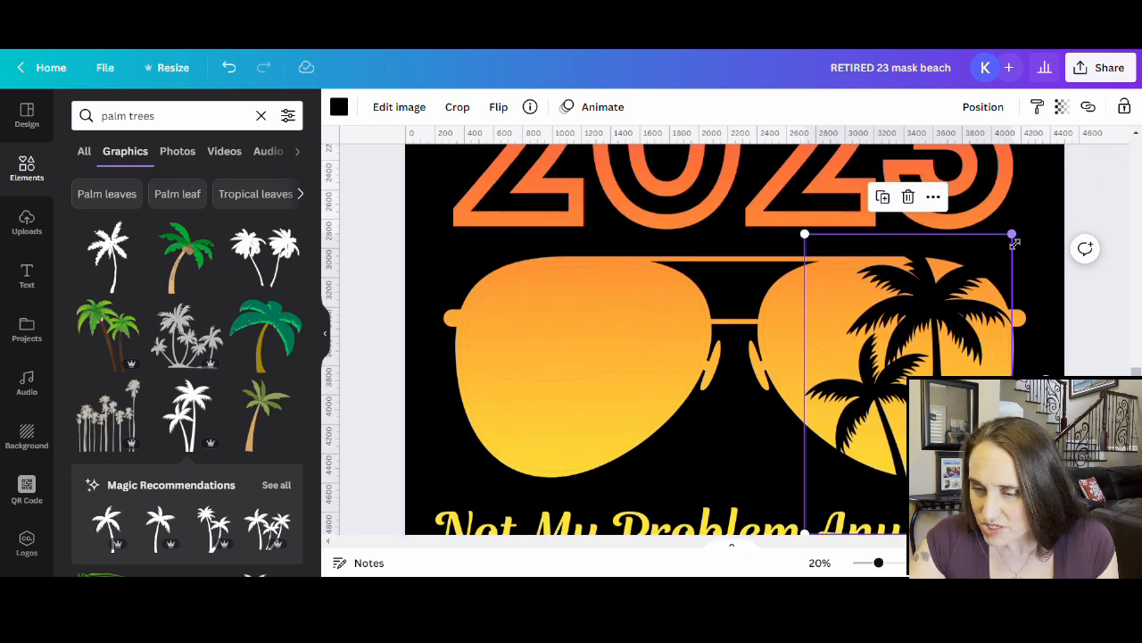
pyautogui.moveTo(1012, 235); pyautogui.dragTo(992, 276)
pyautogui.moveTo(939, 321); pyautogui.dragTo(946, 310)
pyautogui.moveTo(1006, 261); pyautogui.dragTo(997, 273)
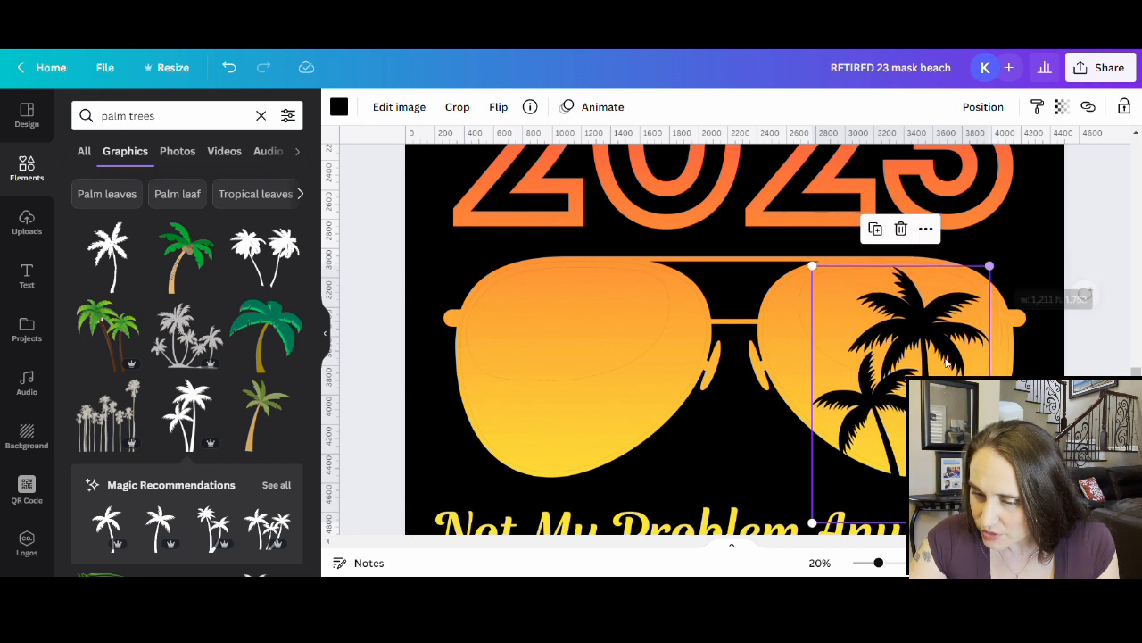
pyautogui.moveTo(917, 381); pyautogui.dragTo(921, 375)
pyautogui.scroll(-2, 920, 375)
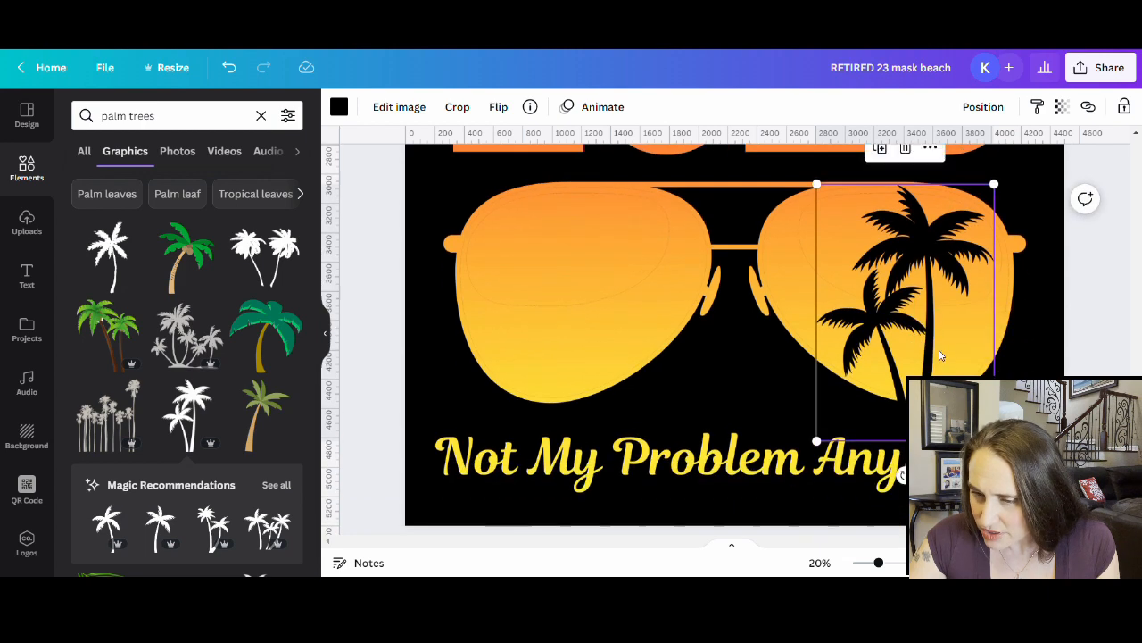
# - Crop the bottom edge off the palm tree and zoom back out to 10%
pyautogui.doubleClick(942, 371)
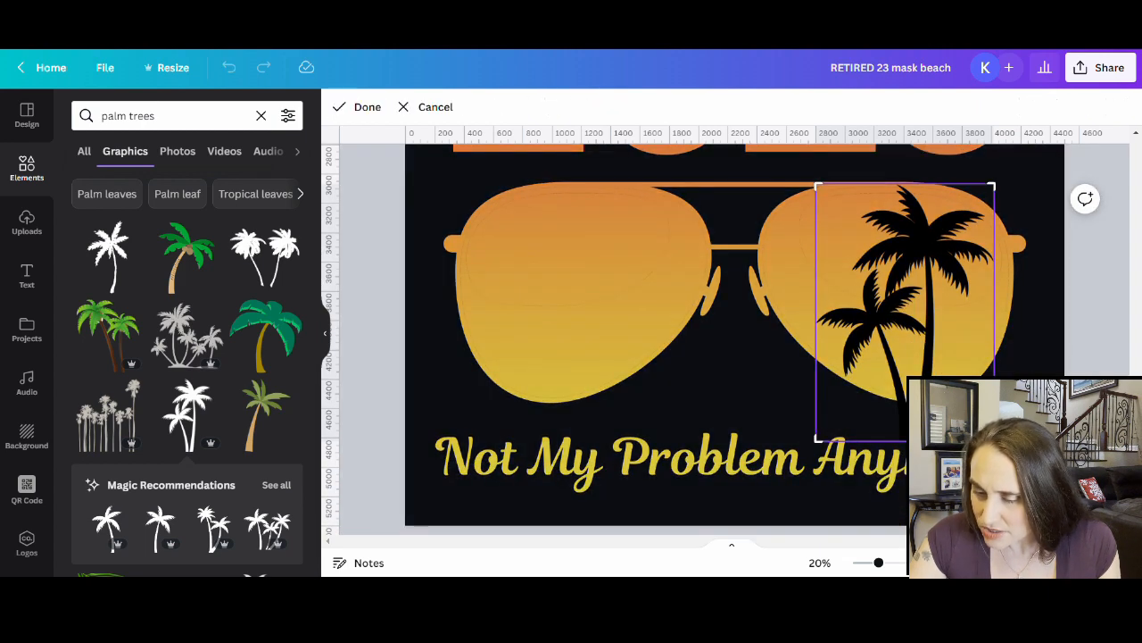
pyautogui.moveTo(904, 439); pyautogui.dragTo(905, 402)
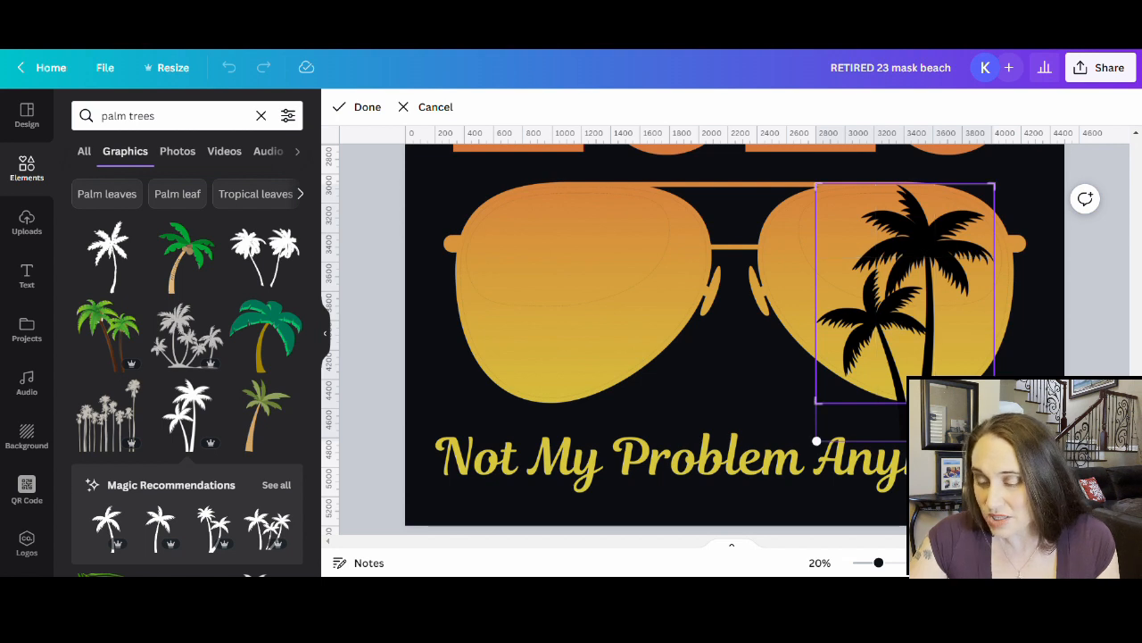
pyautogui.click(1033, 377)
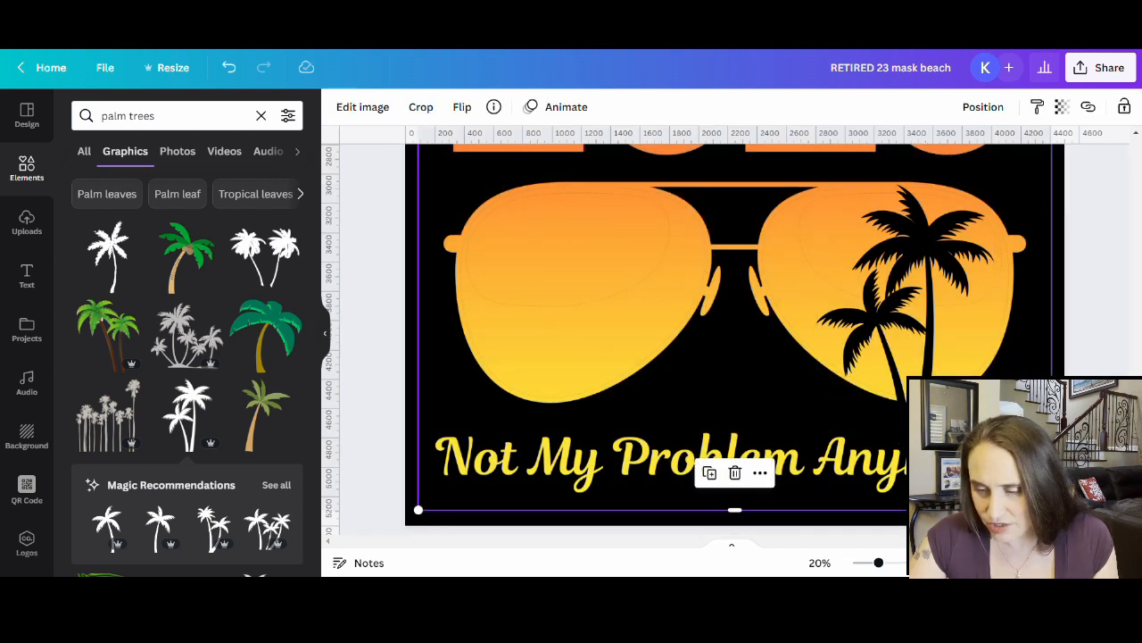
pyautogui.scroll(3, 731, 339)
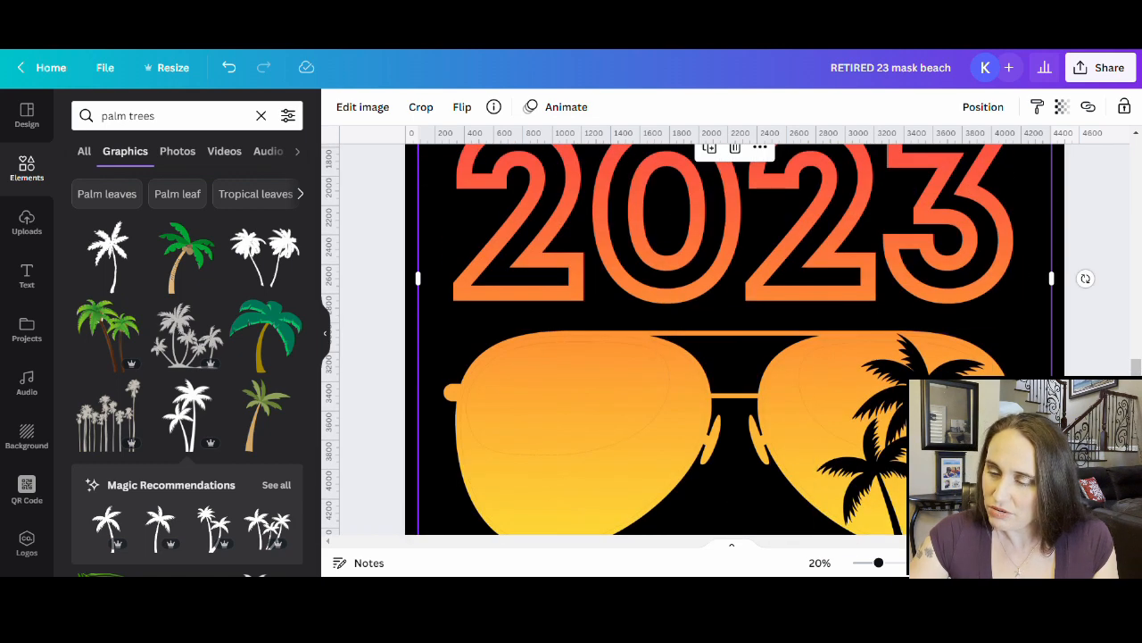
pyautogui.moveTo(881, 564); pyautogui.dragTo(852, 563)
pyautogui.scroll(2, 720, 378)
pyautogui.scroll(-1, 750, 379)
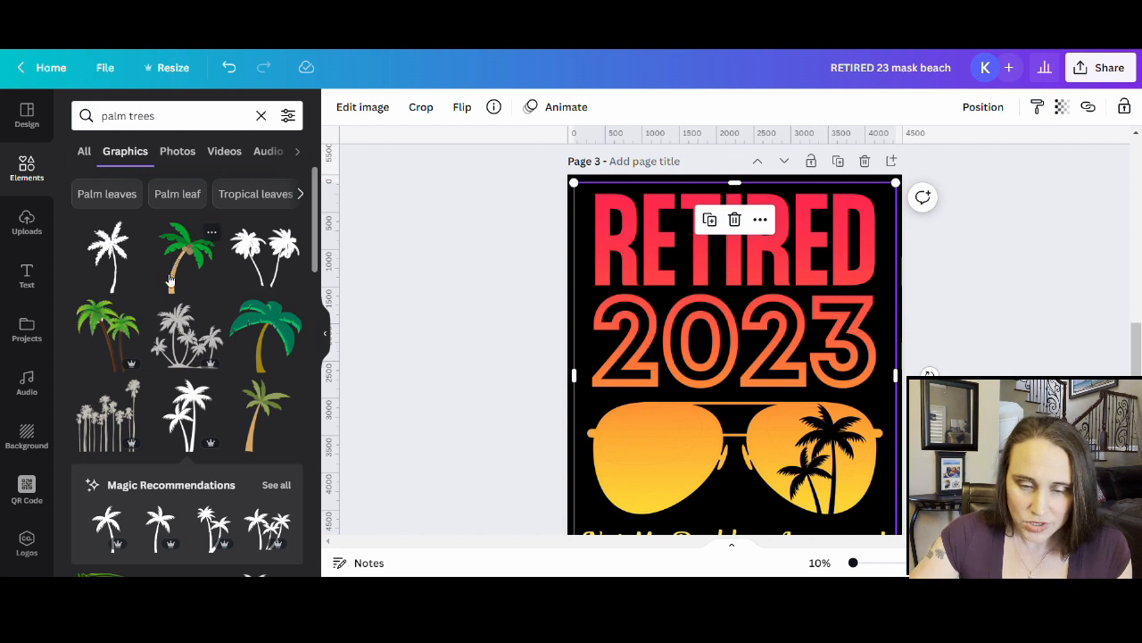
# - Add another palm tree, flip it horizontally, and place it in the left lens
pyautogui.click(102, 257)
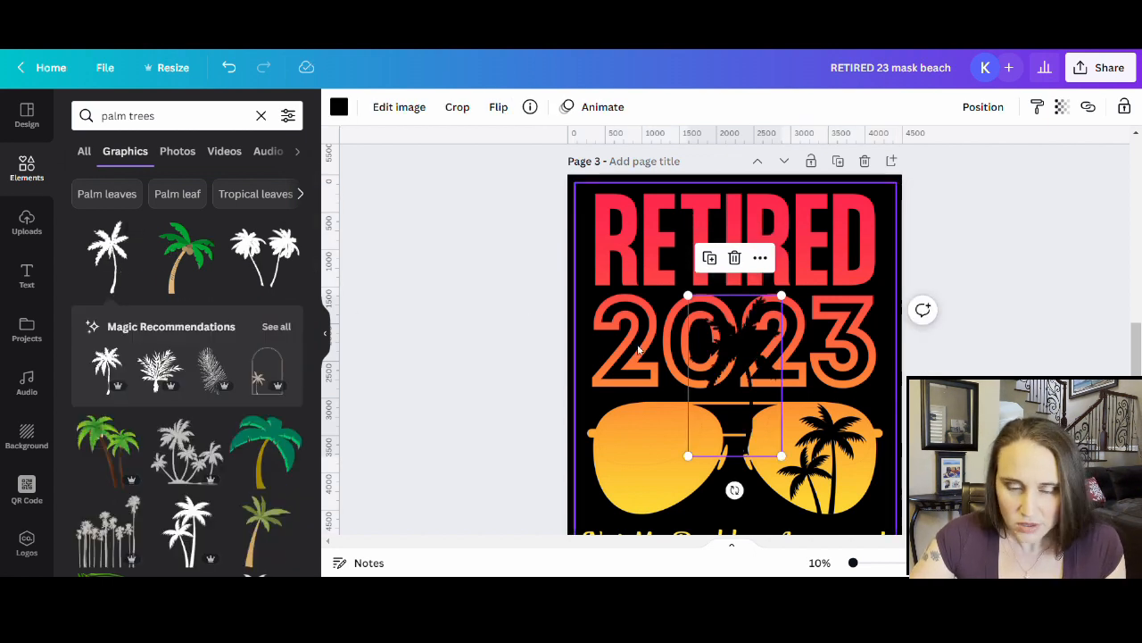
pyautogui.moveTo(739, 371); pyautogui.dragTo(684, 472)
pyautogui.scroll(-2, 714, 482)
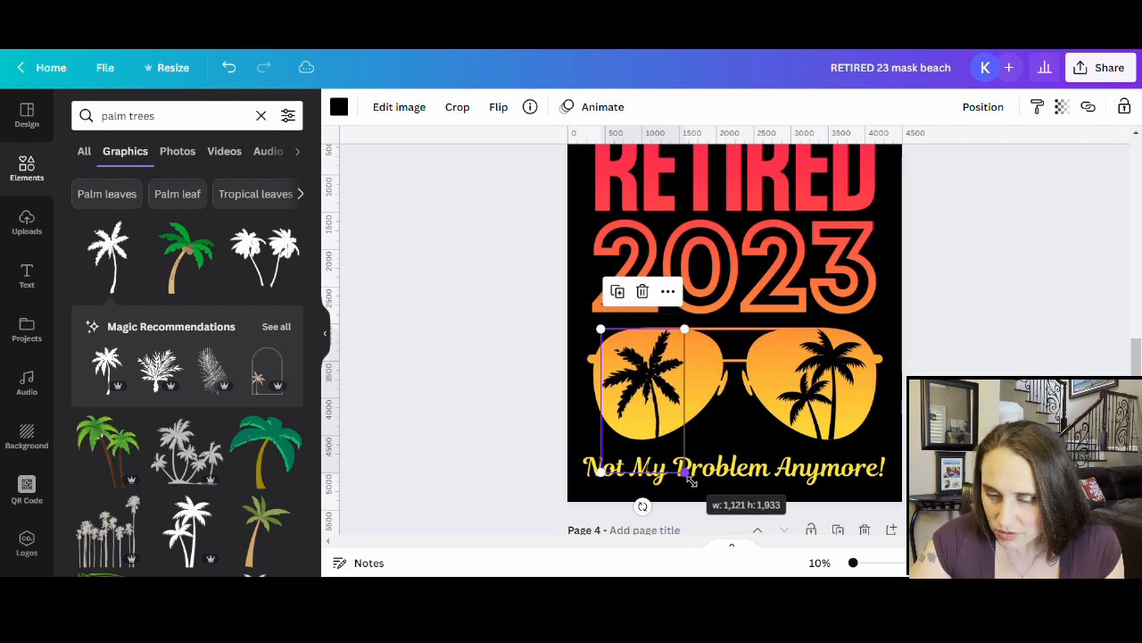
pyautogui.click(498, 106)
pyautogui.click(540, 147)
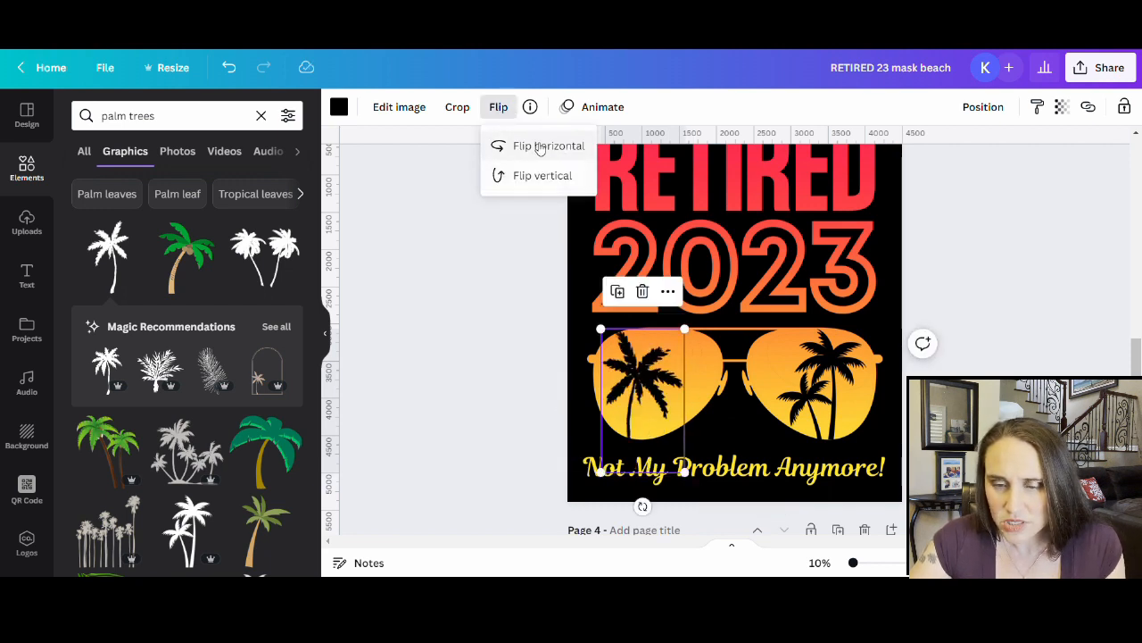
pyautogui.moveTo(650, 380); pyautogui.dragTo(656, 380)
# - Enter and leave crop mode on the left-lens palm tree without changes, then deselect it
pyautogui.doubleClick(656, 404)
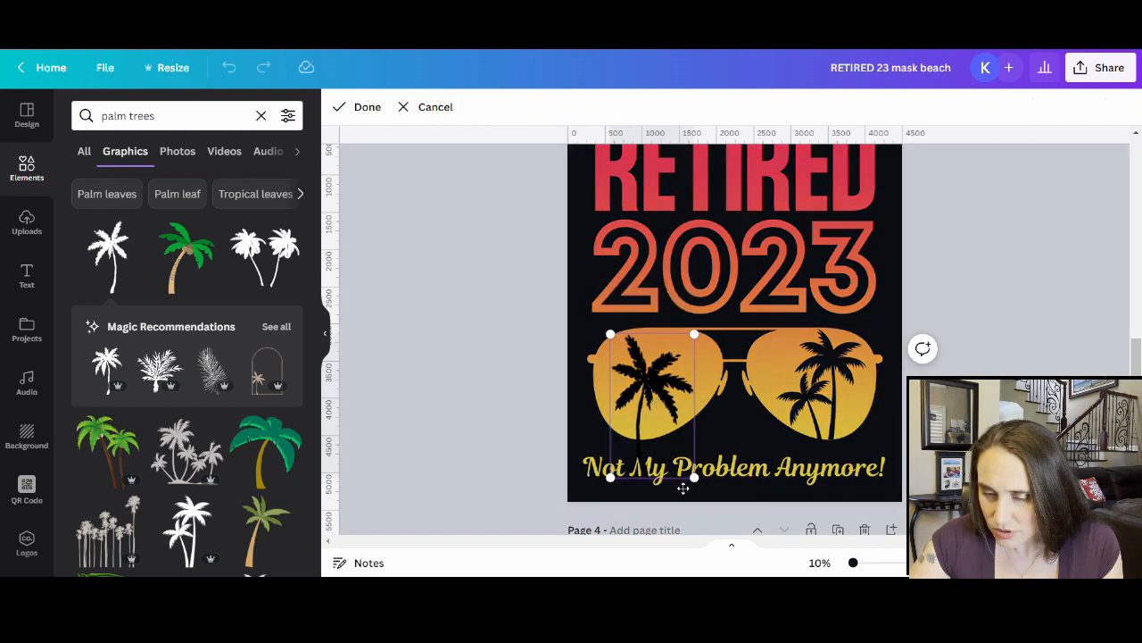
pyautogui.doubleClick(659, 400)
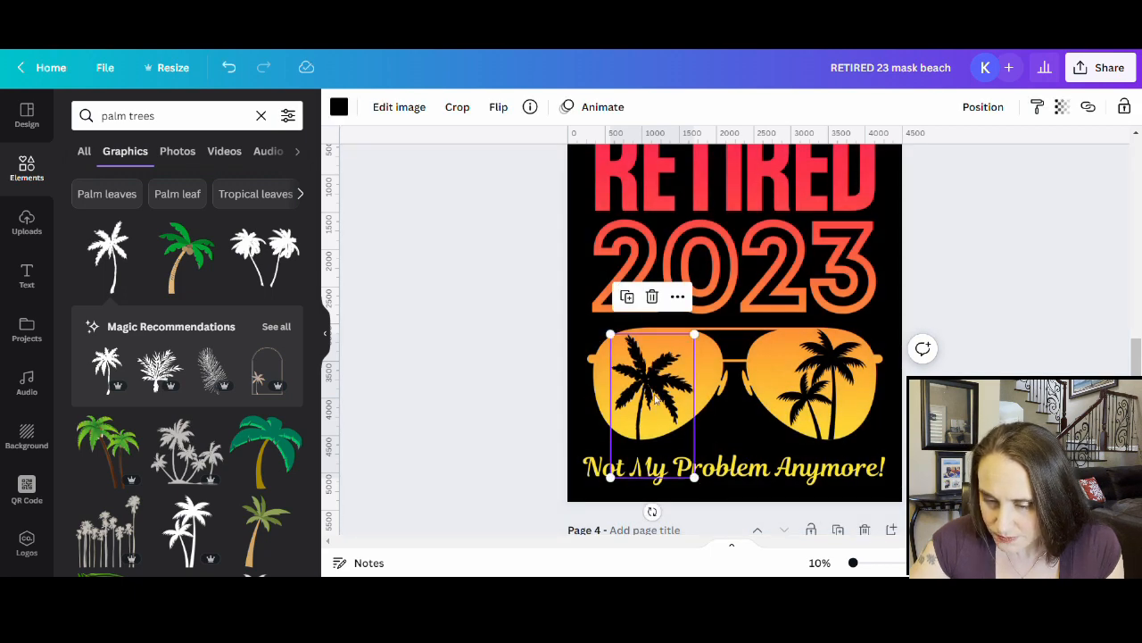
pyautogui.doubleClick(656, 399)
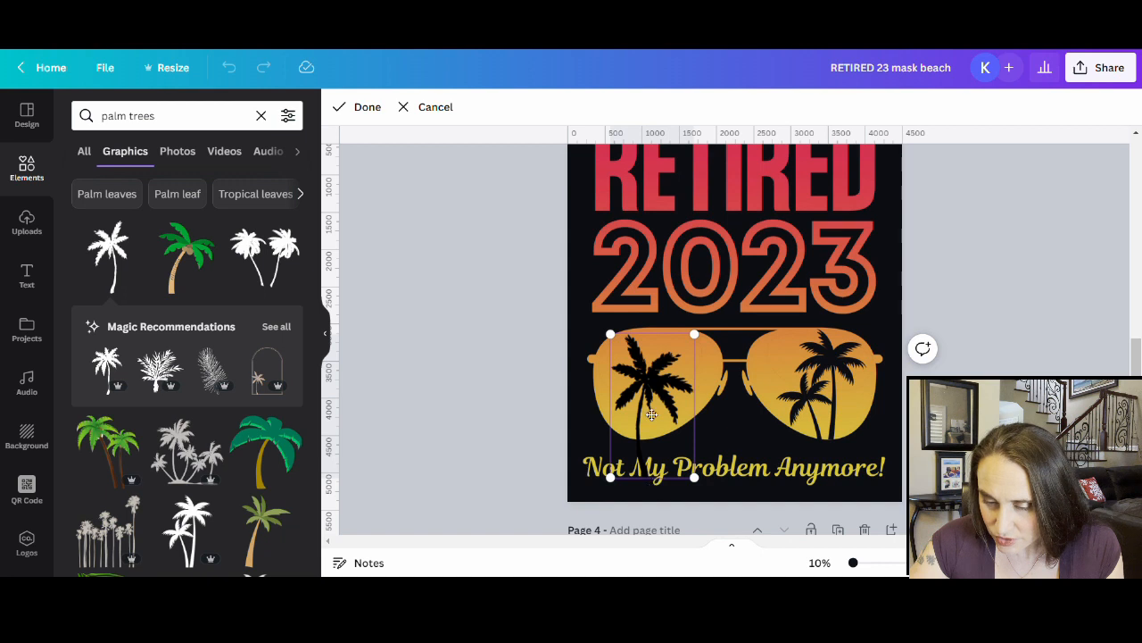
pyautogui.doubleClick(656, 390)
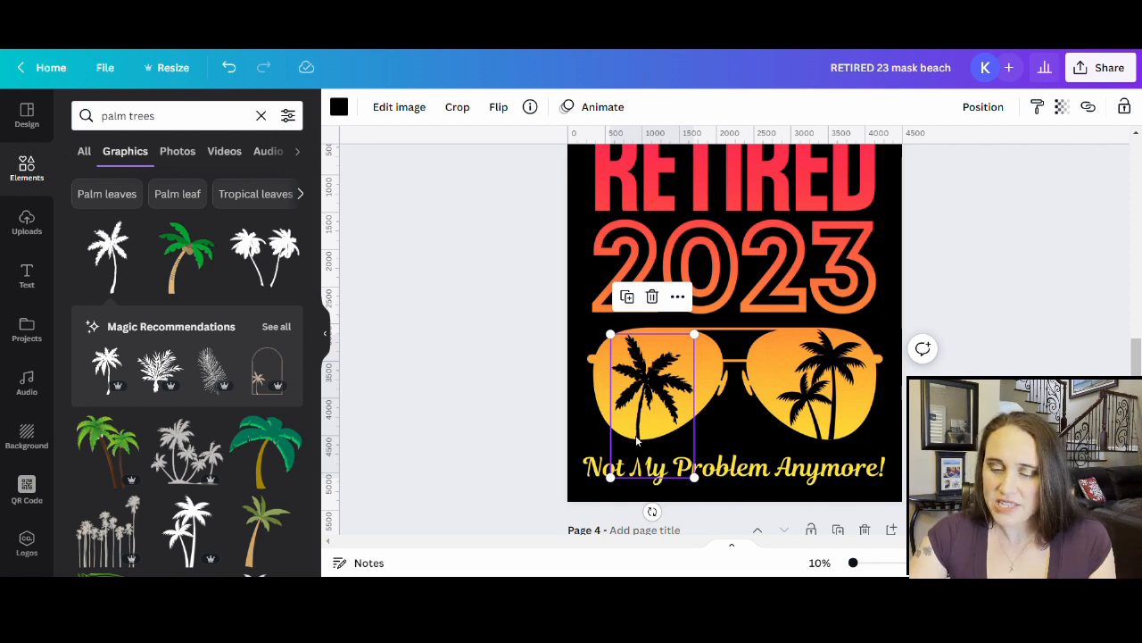
pyautogui.click(946, 421)
pyautogui.scroll(1, 946, 422)
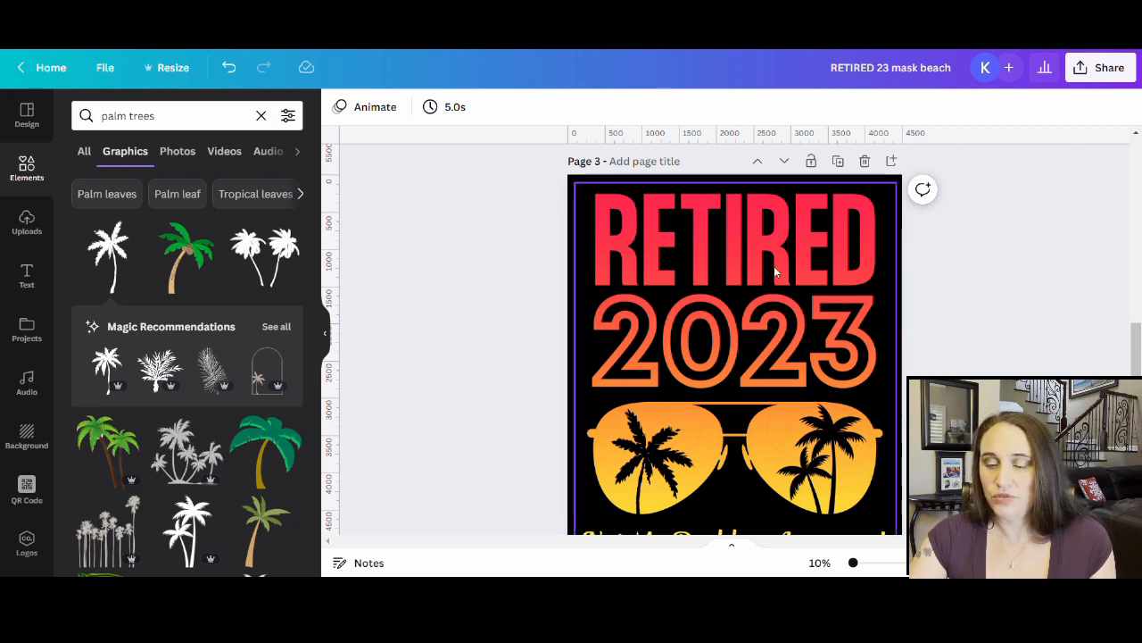
# - Scroll to page 4 and move the blue-green RETIRED 2023 design toward the top-left
pyautogui.scroll(-2, 773, 266)
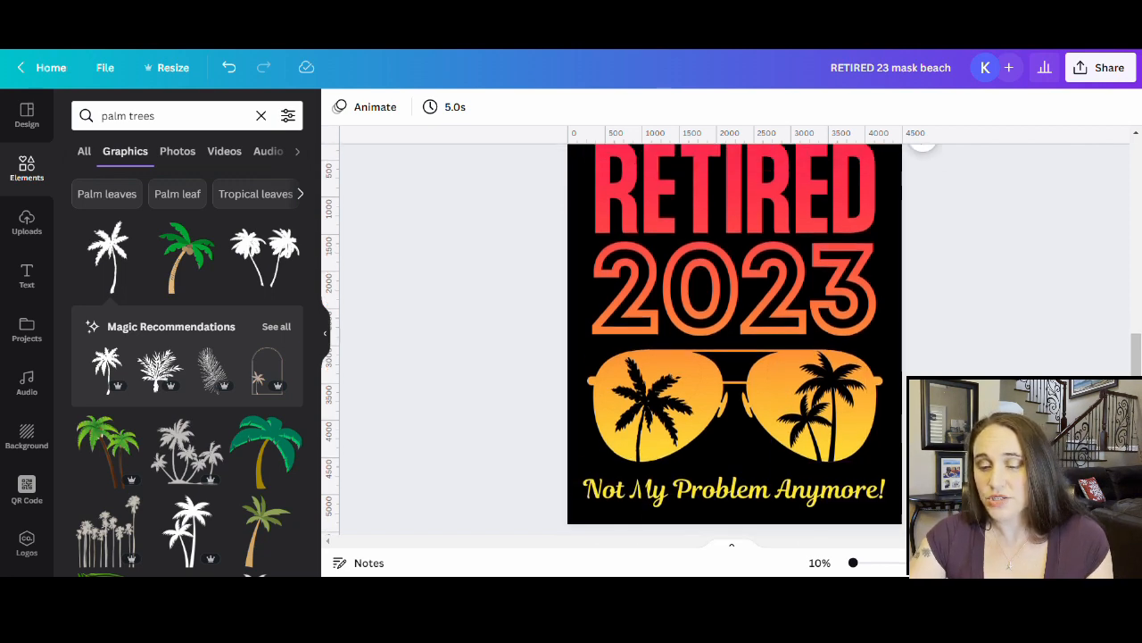
pyautogui.scroll(-6, 705, 268)
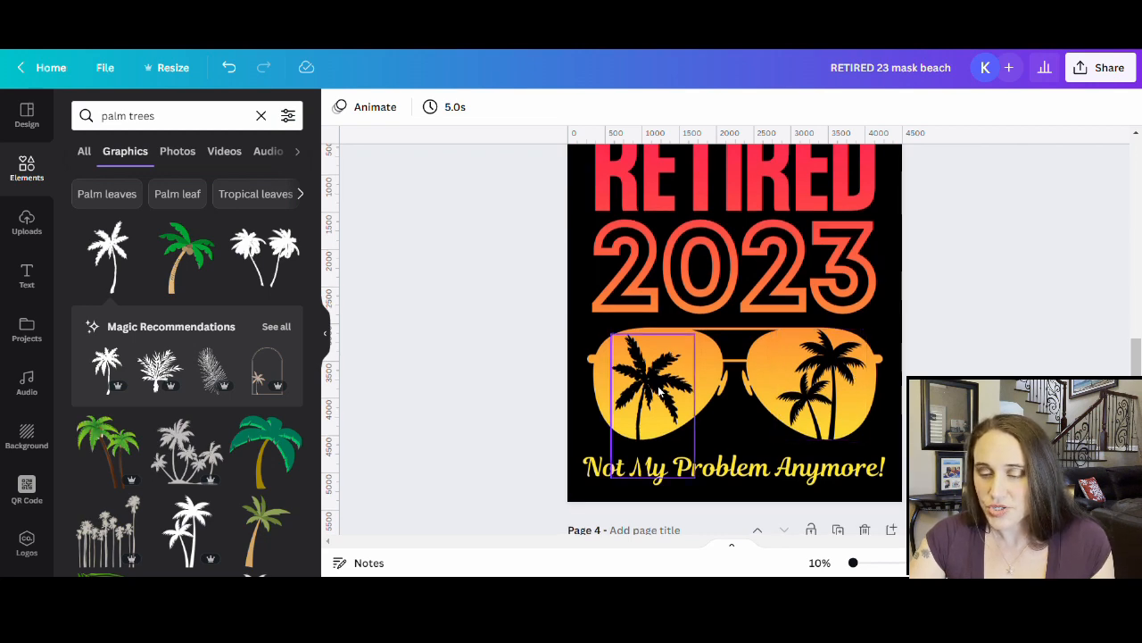
pyautogui.scroll(-1, 662, 390)
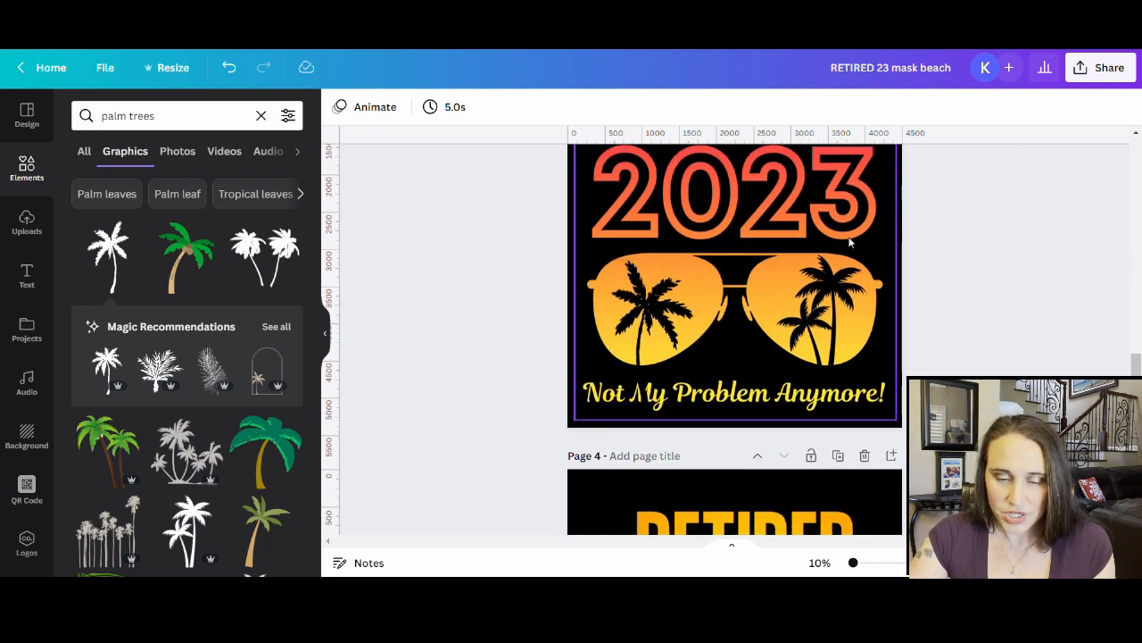
pyautogui.scroll(-3, 803, 232)
pyautogui.scroll(-1, 809, 197)
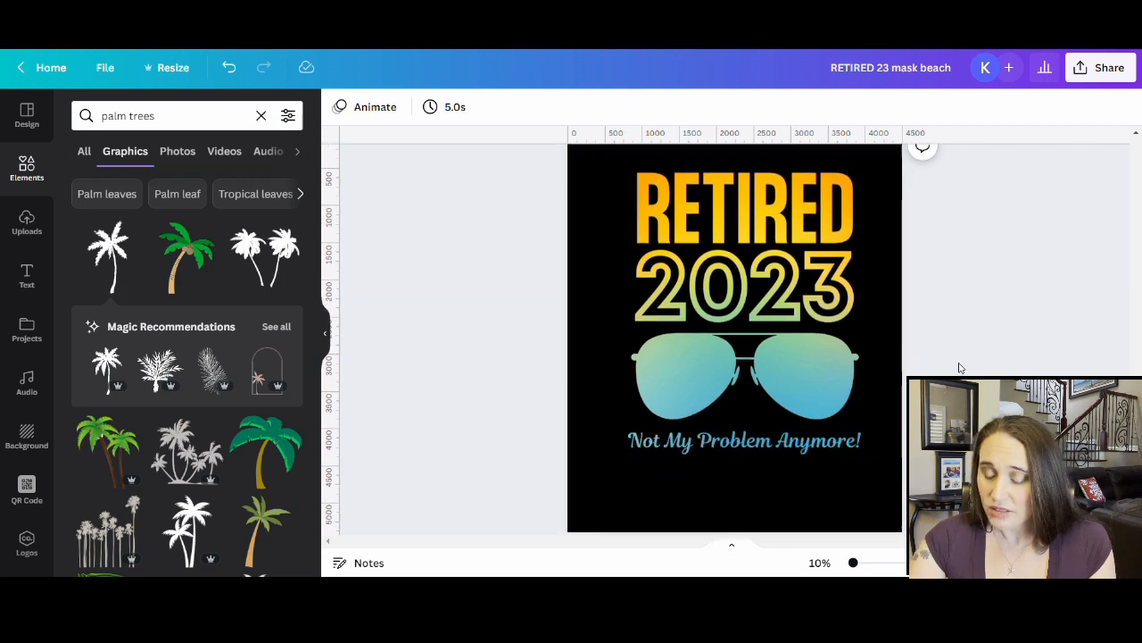
pyautogui.scroll(-1, 734, 427)
pyautogui.scroll(1, 734, 427)
pyautogui.moveTo(734, 427); pyautogui.dragTo(684, 396)
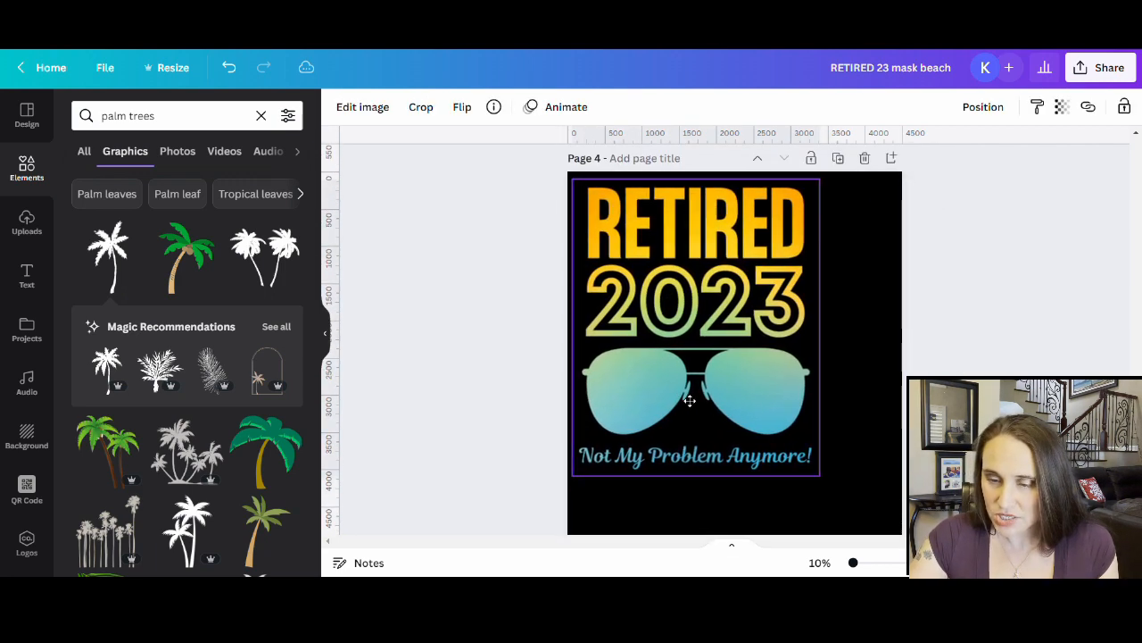
# - Enlarge the design to the page's bottom-right so it fills the black page, then reselect it
pyautogui.scroll(-1, 739, 395)
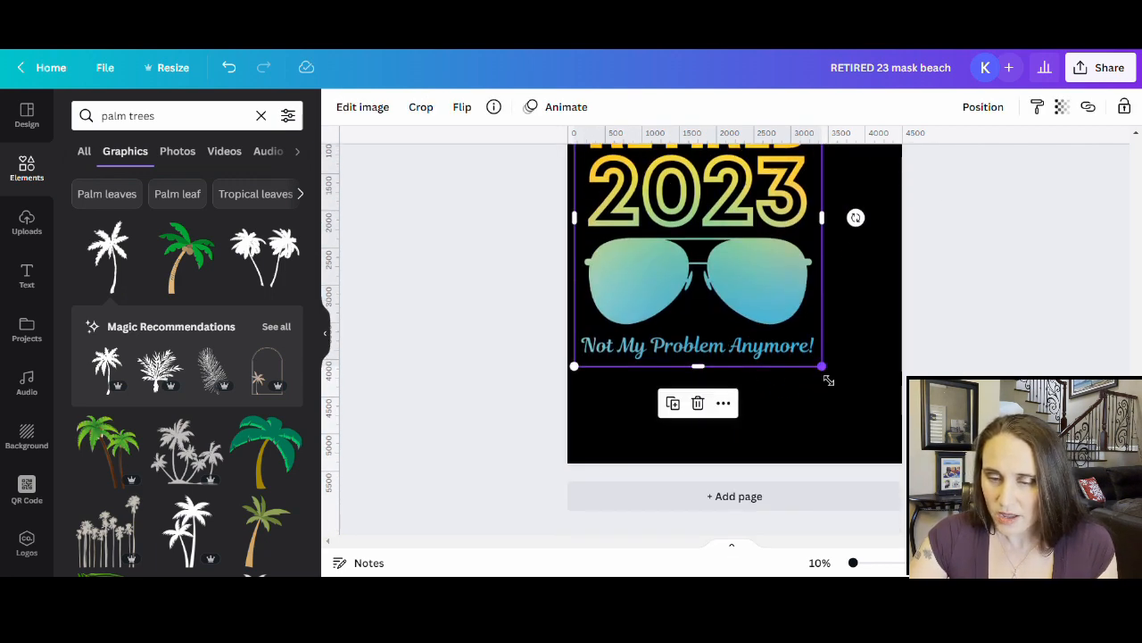
pyautogui.moveTo(829, 378); pyautogui.dragTo(895, 463)
pyautogui.scroll(1, 933, 353)
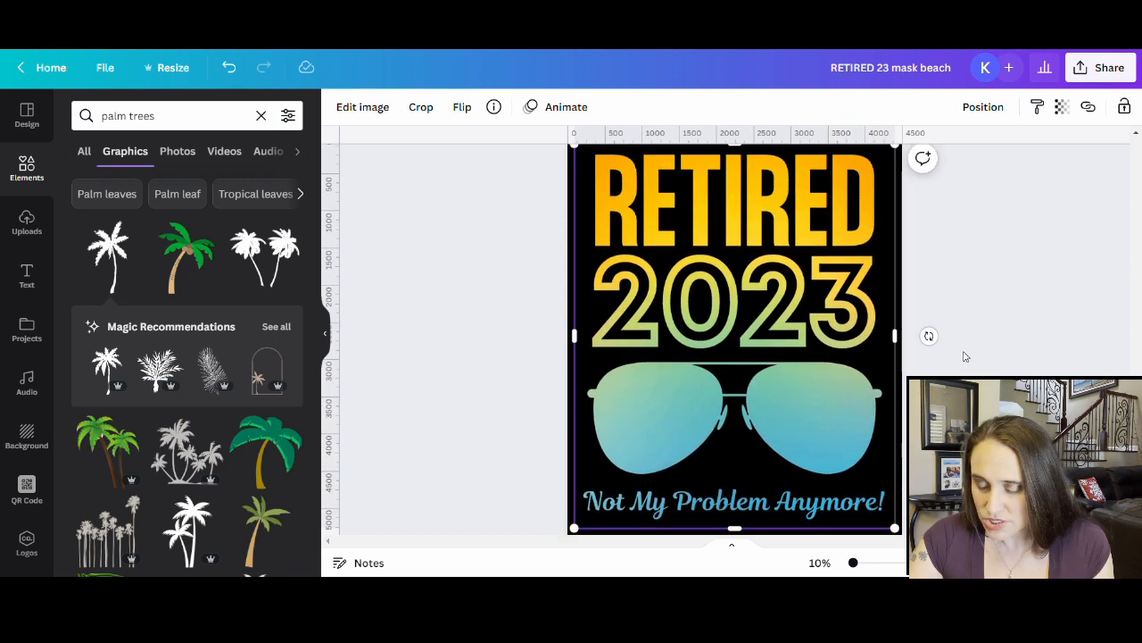
pyautogui.click(1005, 337)
pyautogui.scroll(-1, 659, 427)
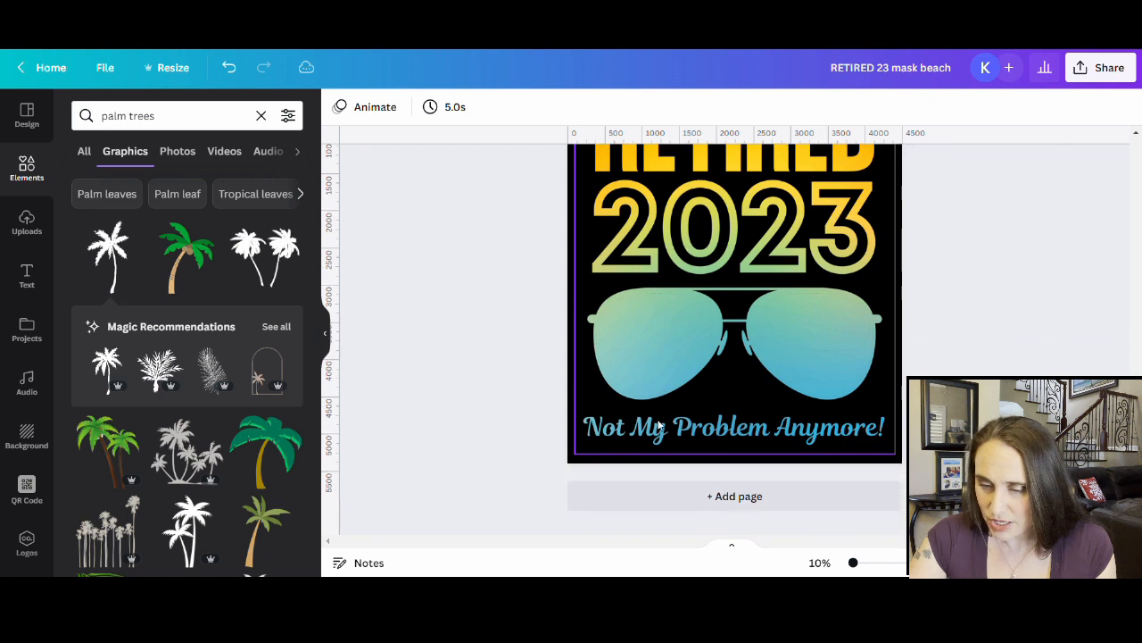
pyautogui.scroll(1, 753, 383)
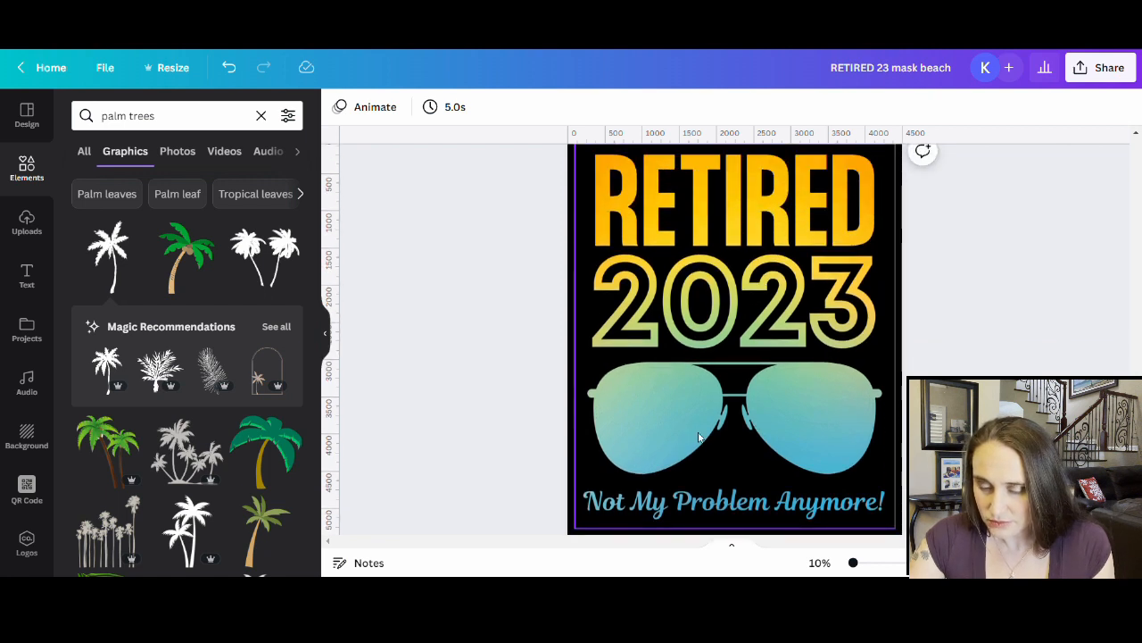
pyautogui.click(711, 302)
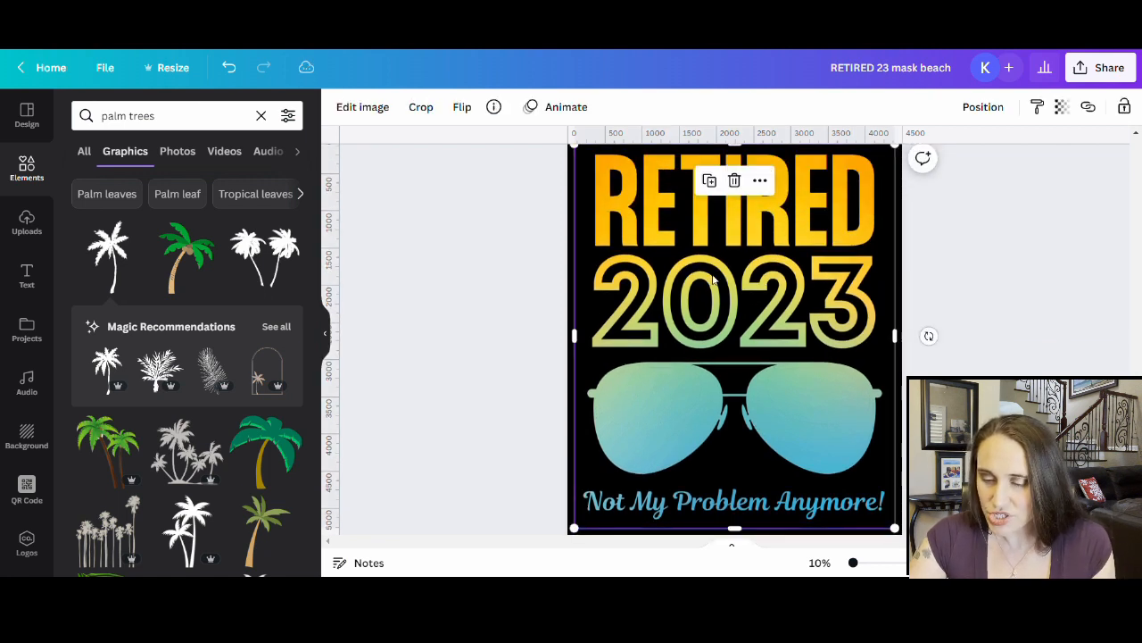
# - Raise the page 4 image's saturation to 19 and brightness to 28
pyautogui.click(361, 110)
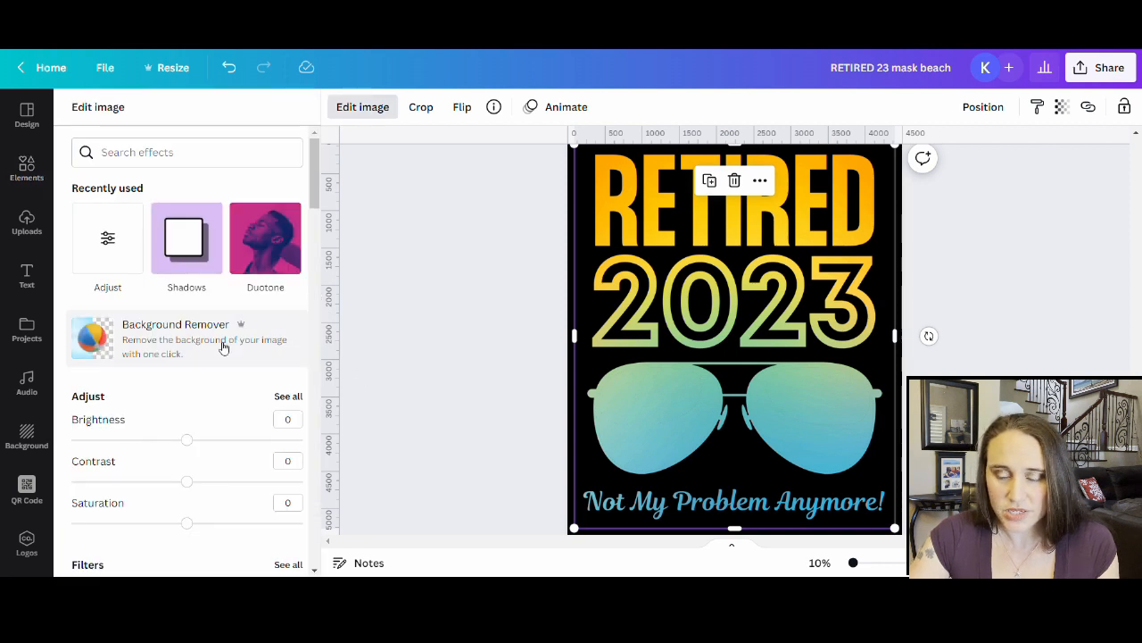
pyautogui.scroll(-1, 191, 406)
pyautogui.moveTo(188, 451); pyautogui.dragTo(213, 455)
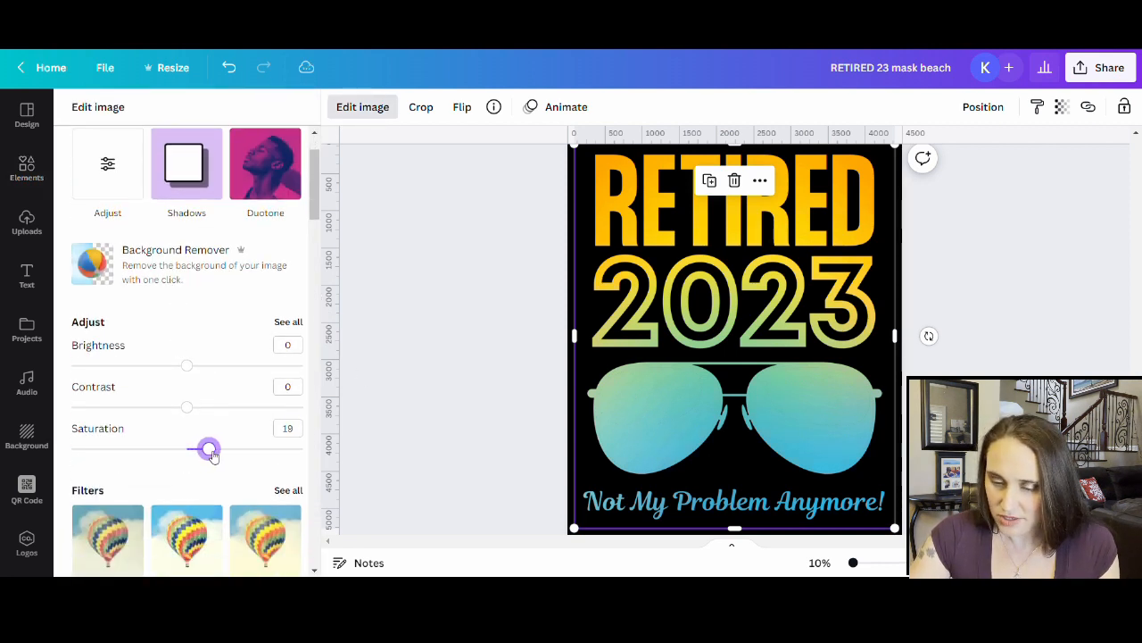
pyautogui.moveTo(196, 370); pyautogui.dragTo(221, 370)
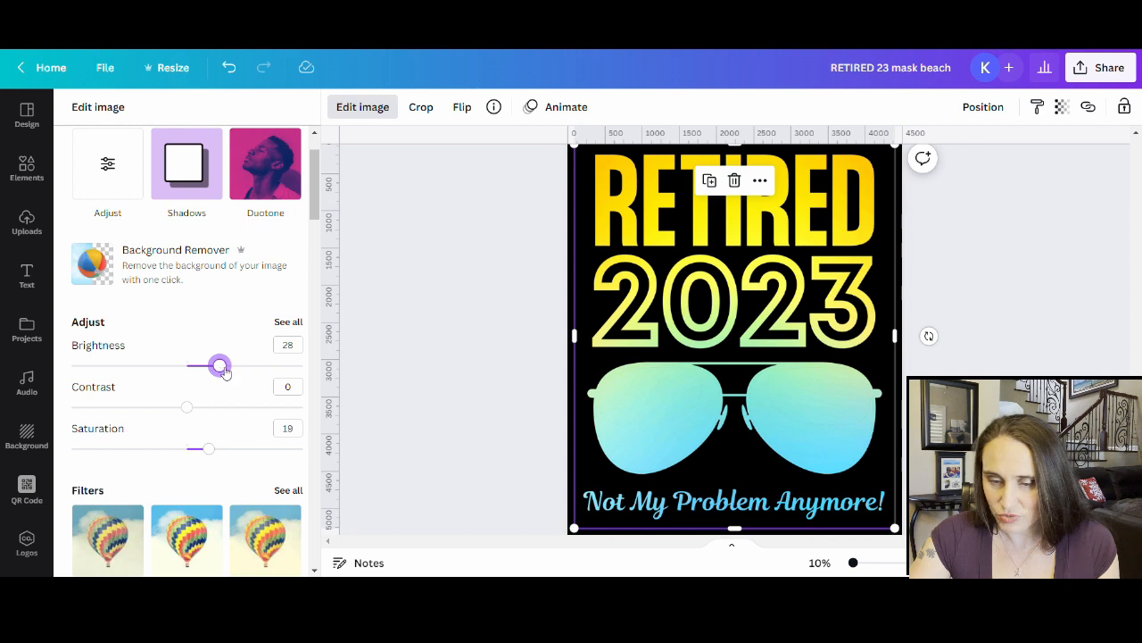
pyautogui.click(456, 327)
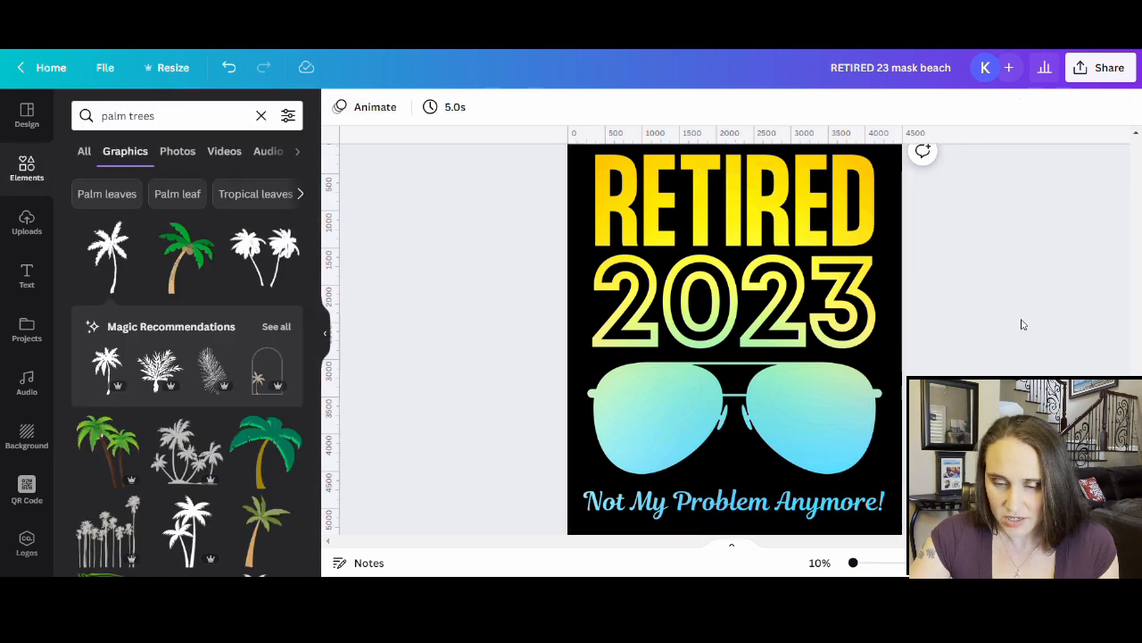
pyautogui.scroll(2, 1061, 318)
pyautogui.scroll(-2, 1058, 319)
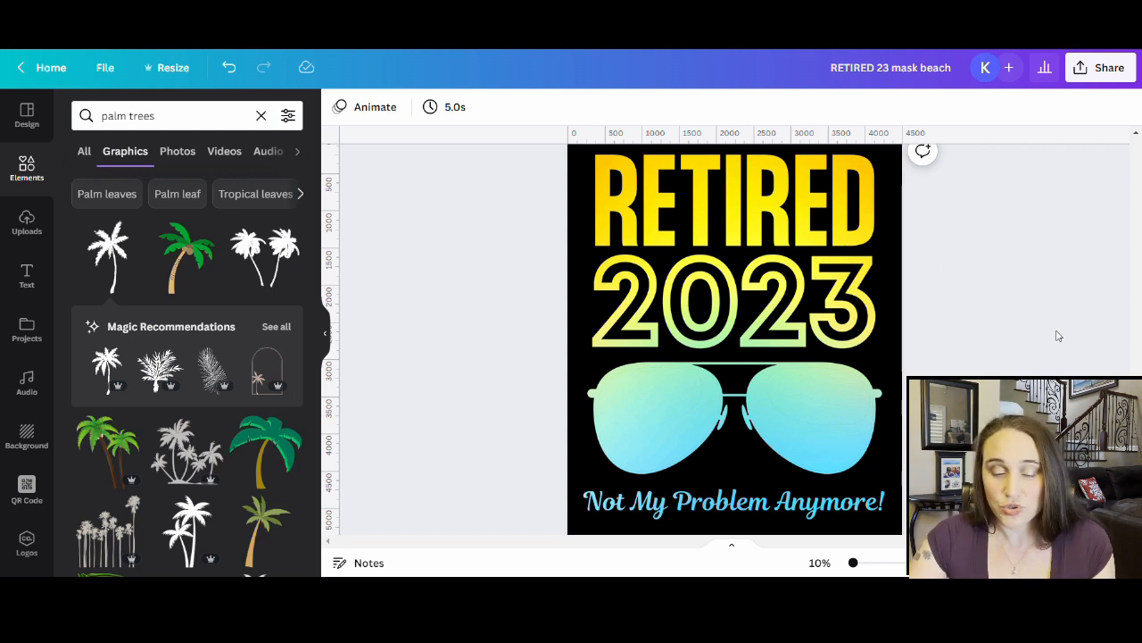
# - Shrink a black palm-tree graphic into the teal sunglasses' right lens, then clear the search
pyautogui.click(272, 257)
pyautogui.moveTo(749, 344); pyautogui.dragTo(846, 426)
pyautogui.moveTo(893, 368); pyautogui.dragTo(861, 398)
pyautogui.moveTo(837, 442); pyautogui.dragTo(855, 434)
pyautogui.click(944, 433)
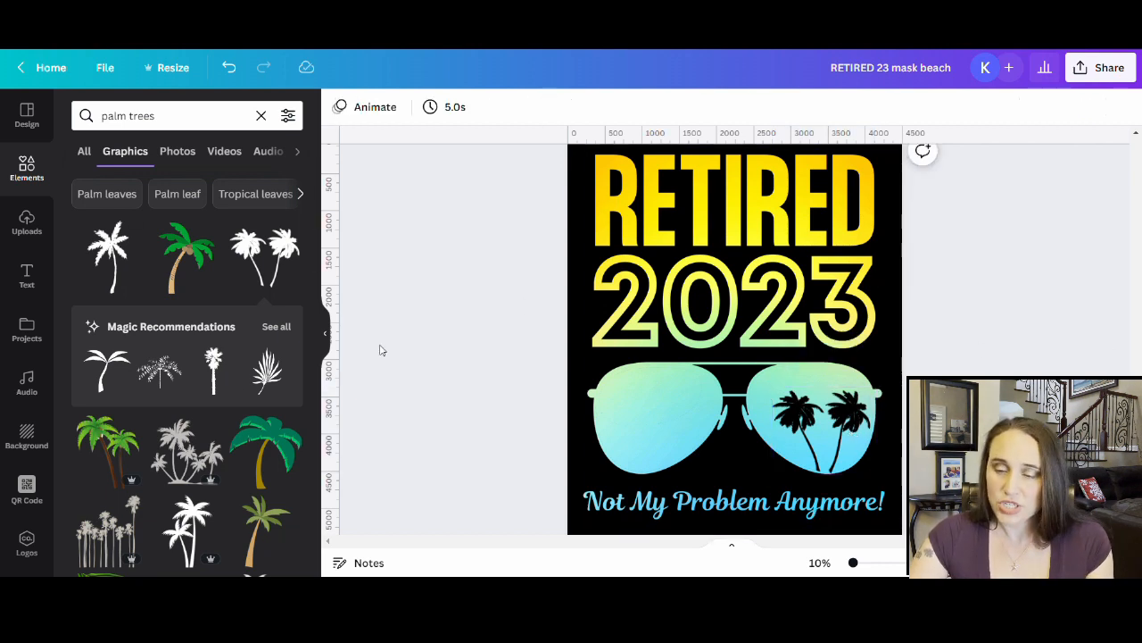
pyautogui.click(260, 115)
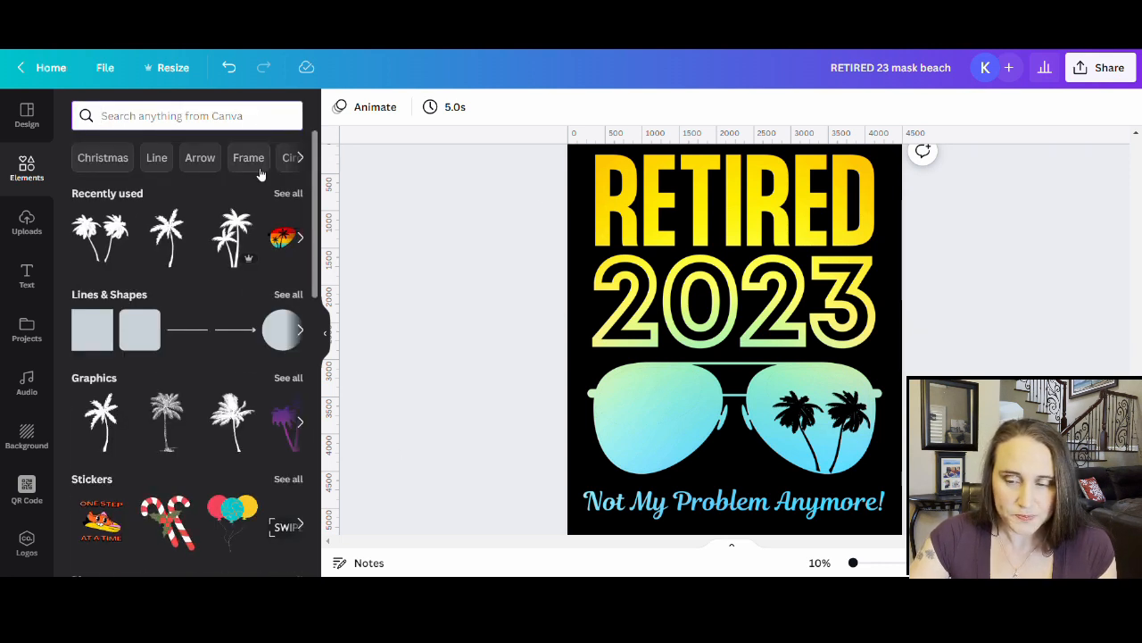
# - Try the striped sunset palm-tree sunglasses enlarged over the lenses, then drag them off the page
pyautogui.click(286, 193)
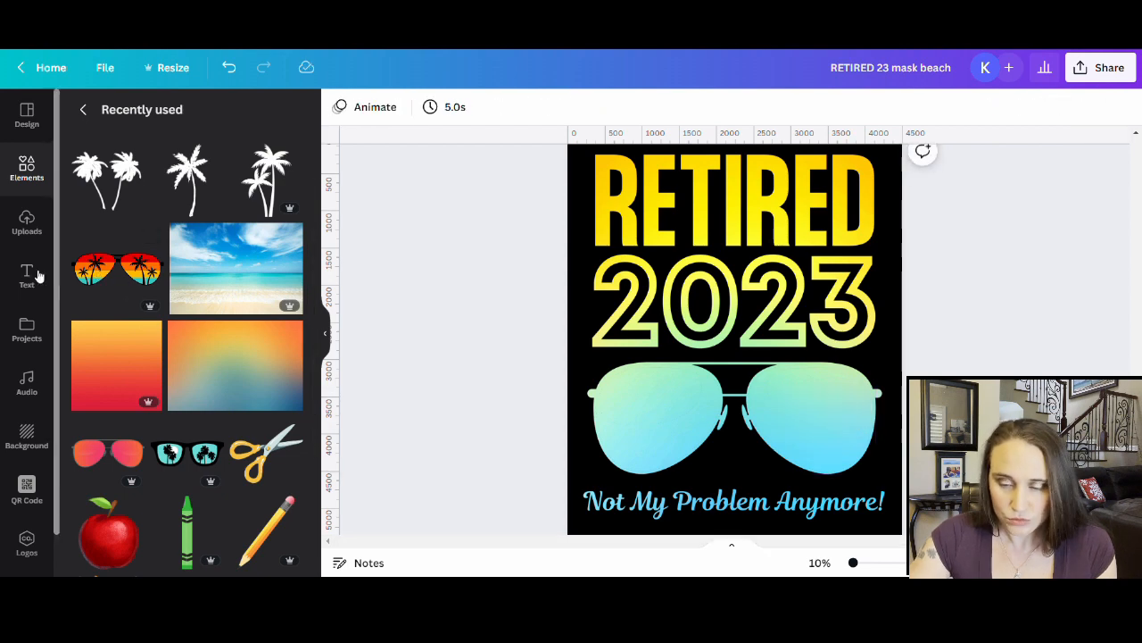
pyautogui.click(98, 272)
pyautogui.moveTo(760, 344); pyautogui.dragTo(759, 424)
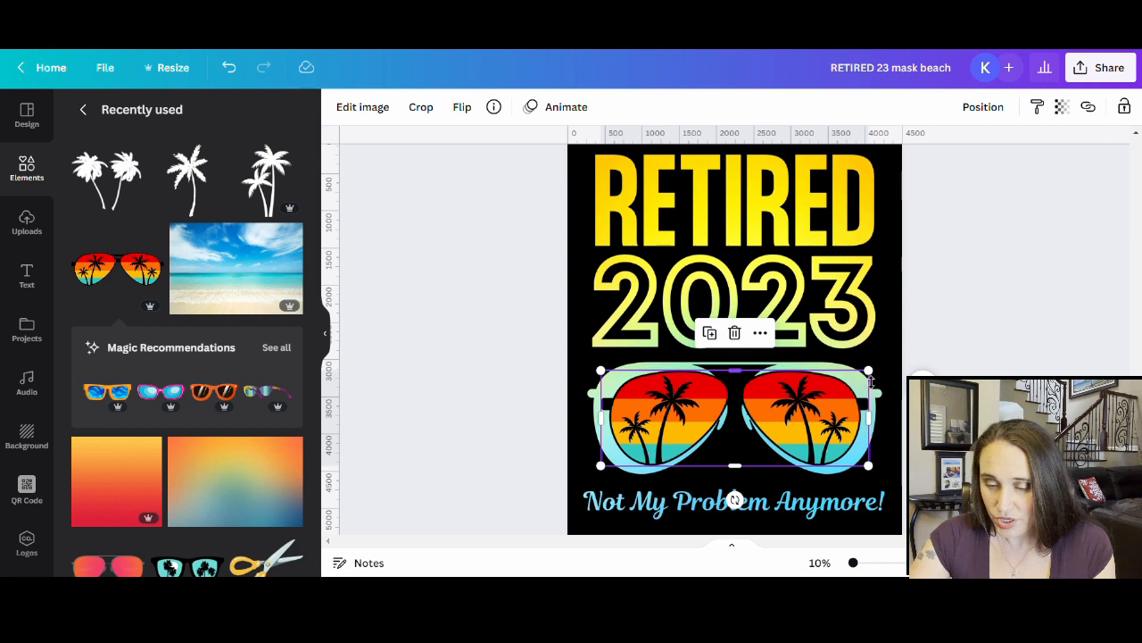
pyautogui.moveTo(869, 370); pyautogui.dragTo(966, 336)
pyautogui.moveTo(863, 397); pyautogui.dragTo(815, 425)
pyautogui.click(914, 357)
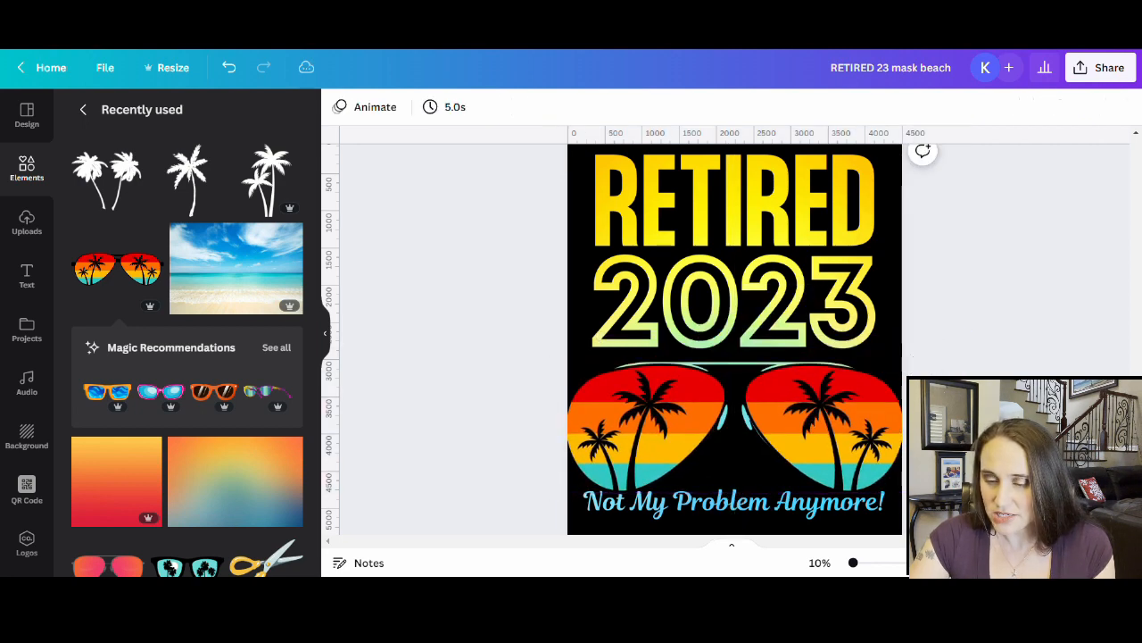
pyautogui.moveTo(862, 464)
pyautogui.mouseDown()
pyautogui.moveTo(863, 451)
pyautogui.moveTo(863, 460)
pyautogui.mouseUp()
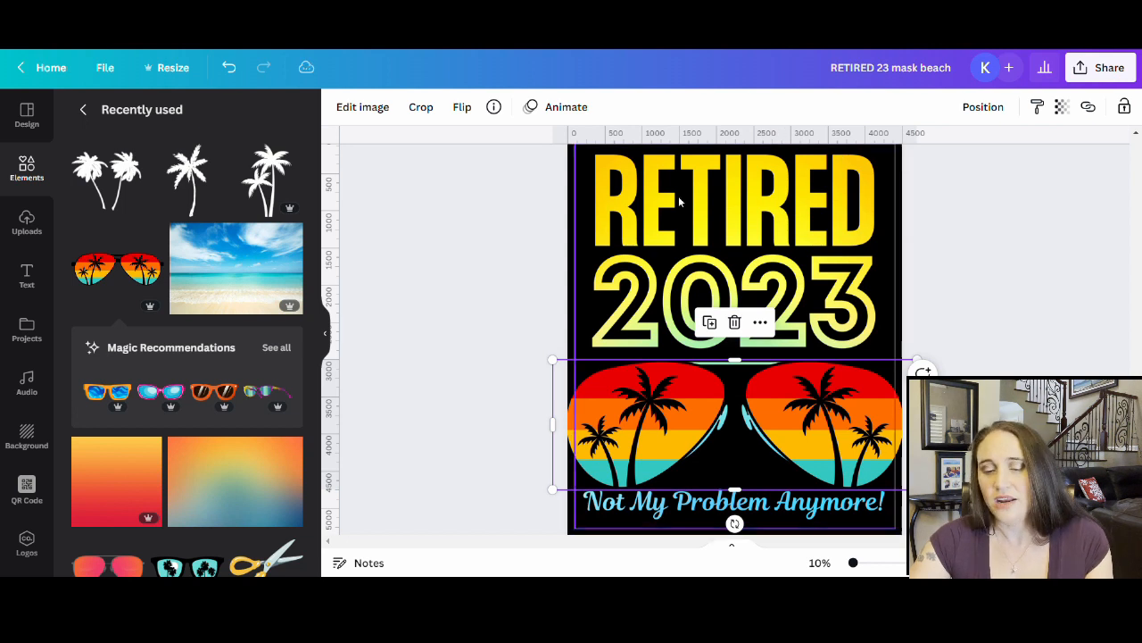
pyautogui.moveTo(807, 424); pyautogui.dragTo(19, 406)
# - Scroll through the pages to bring page 3's orange design into view
pyautogui.scroll(-5, 616, 446)
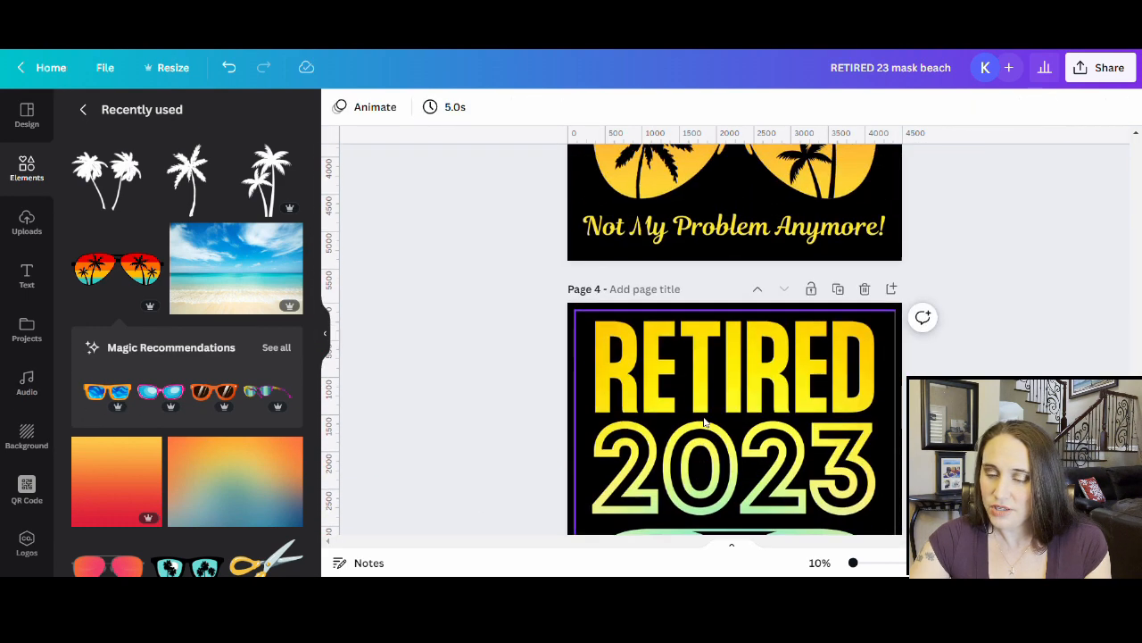
pyautogui.scroll(3, 601, 482)
pyautogui.scroll(-4, 744, 455)
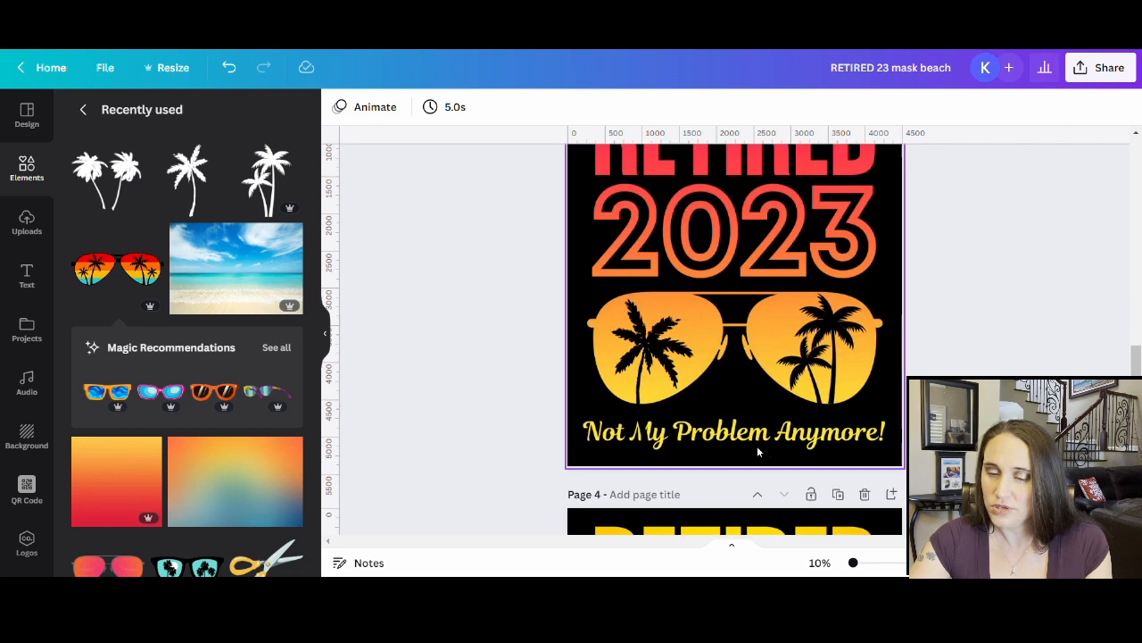
pyautogui.scroll(2, 765, 279)
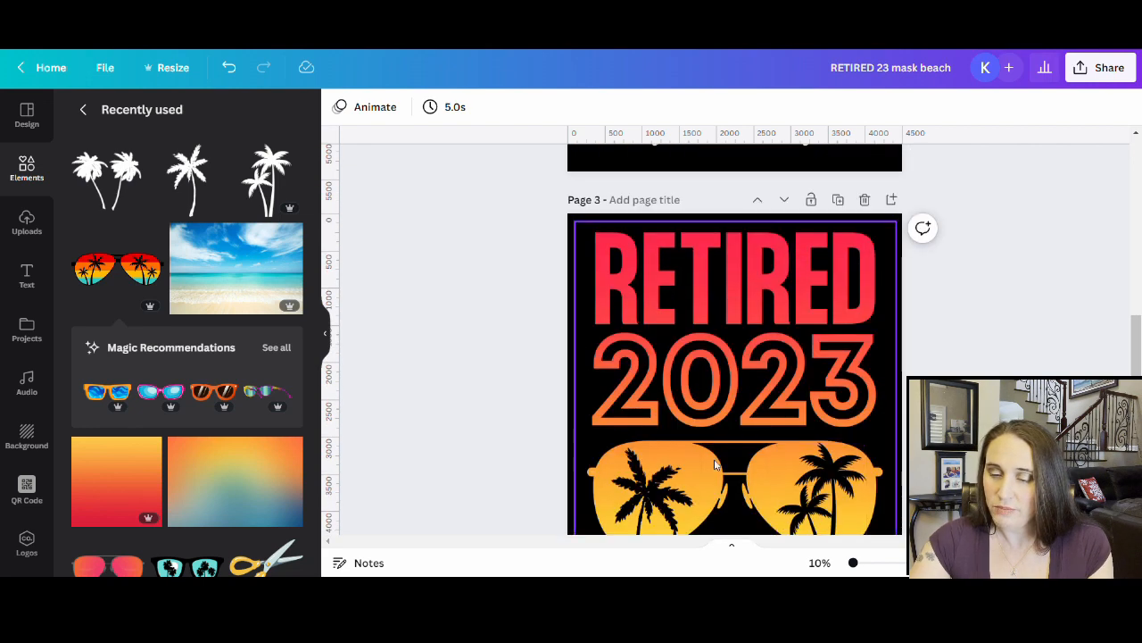
pyautogui.scroll(3, 773, 391)
pyautogui.scroll(2, 773, 391)
pyautogui.scroll(-5, 794, 304)
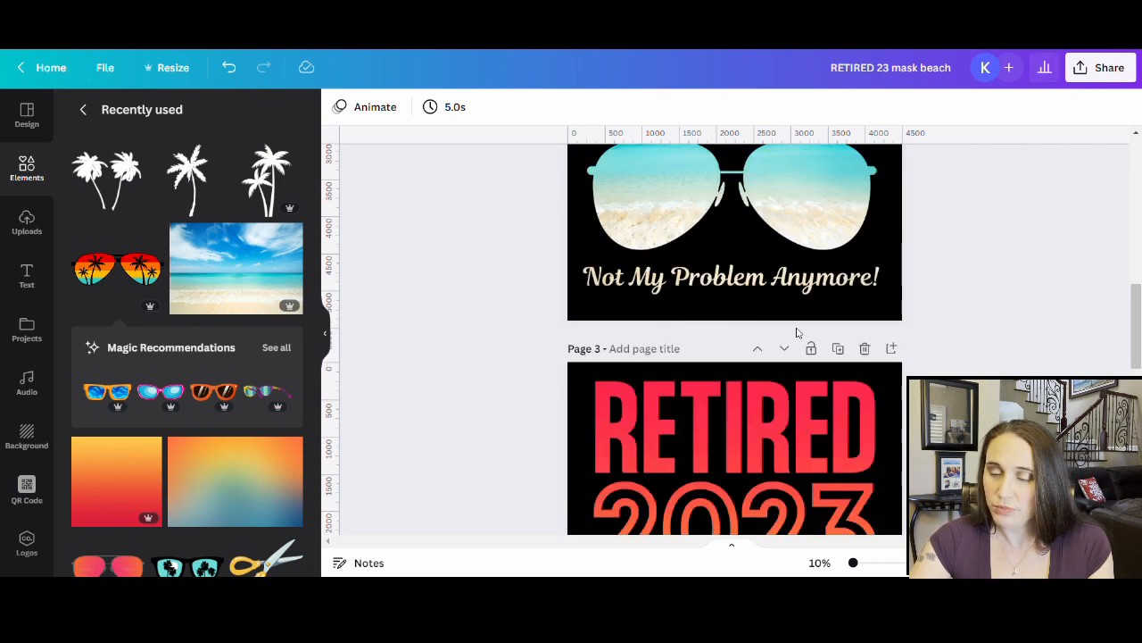
pyautogui.scroll(-2, 794, 303)
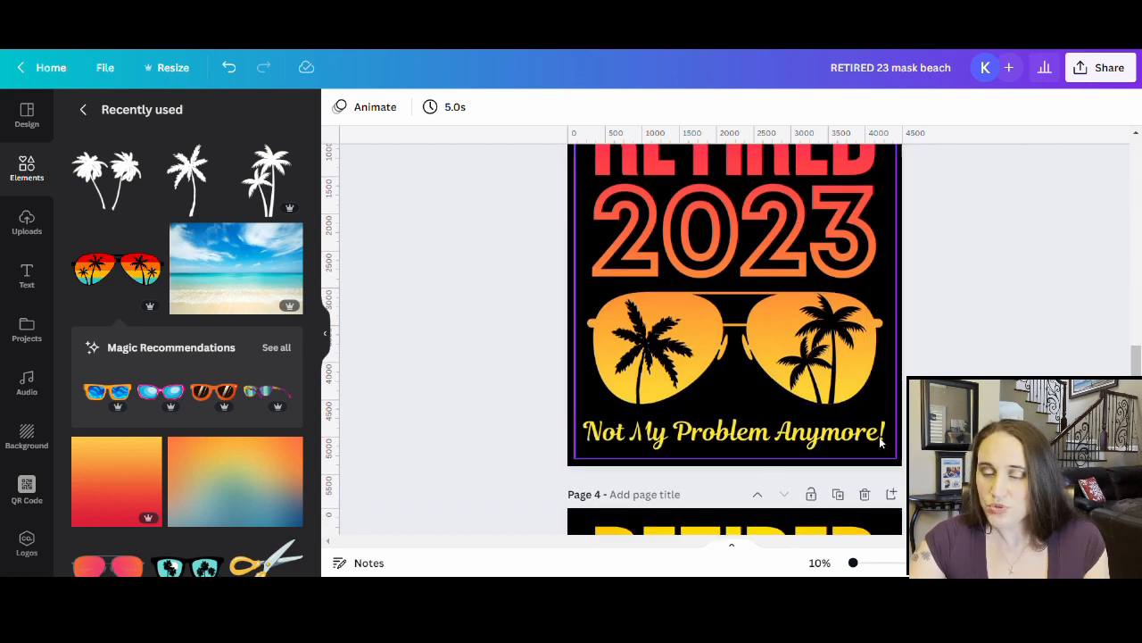
# - Duplicate orange page 3 as page 4 and delete the copy's right-lens palm tree
pyautogui.scroll(3, 830, 339)
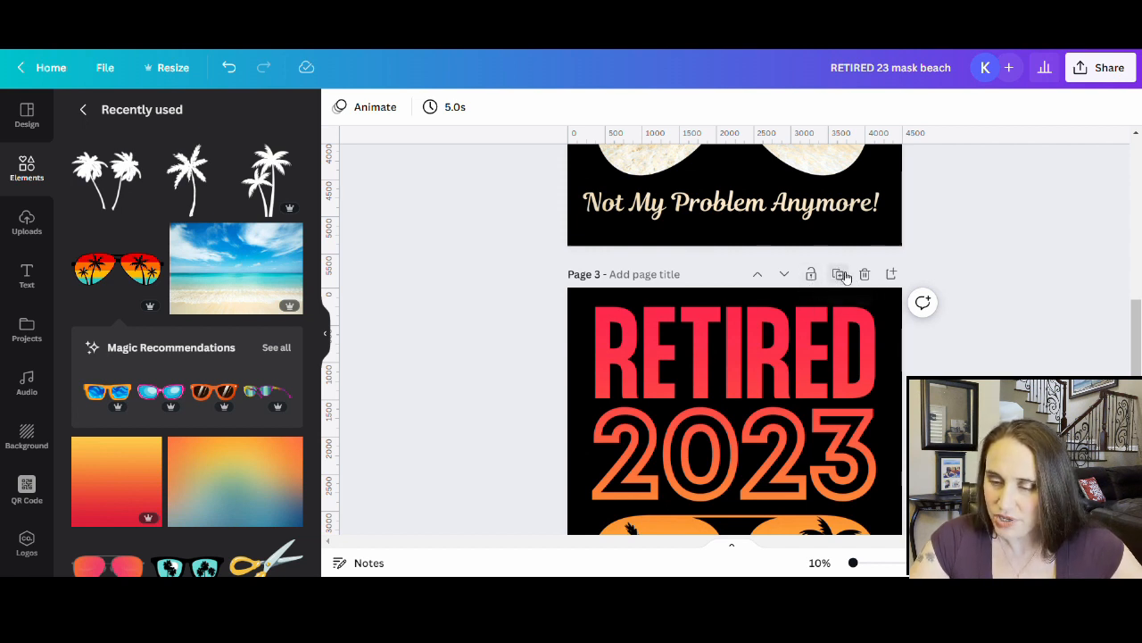
pyautogui.click(840, 274)
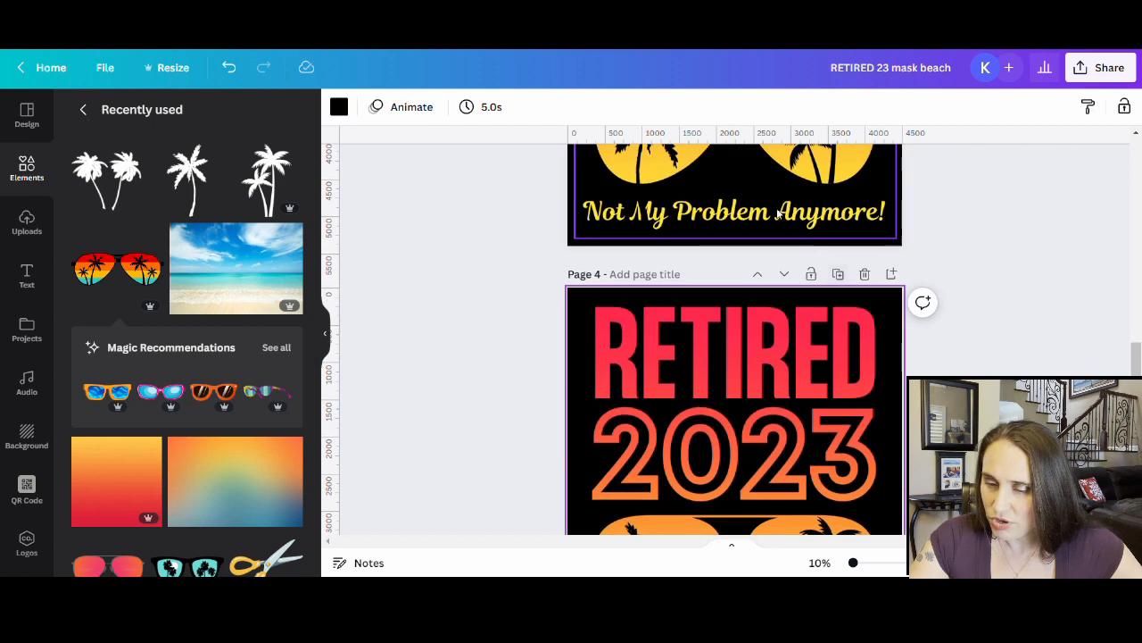
pyautogui.scroll(2, 750, 327)
pyautogui.scroll(2, 751, 326)
pyautogui.scroll(-6, 755, 312)
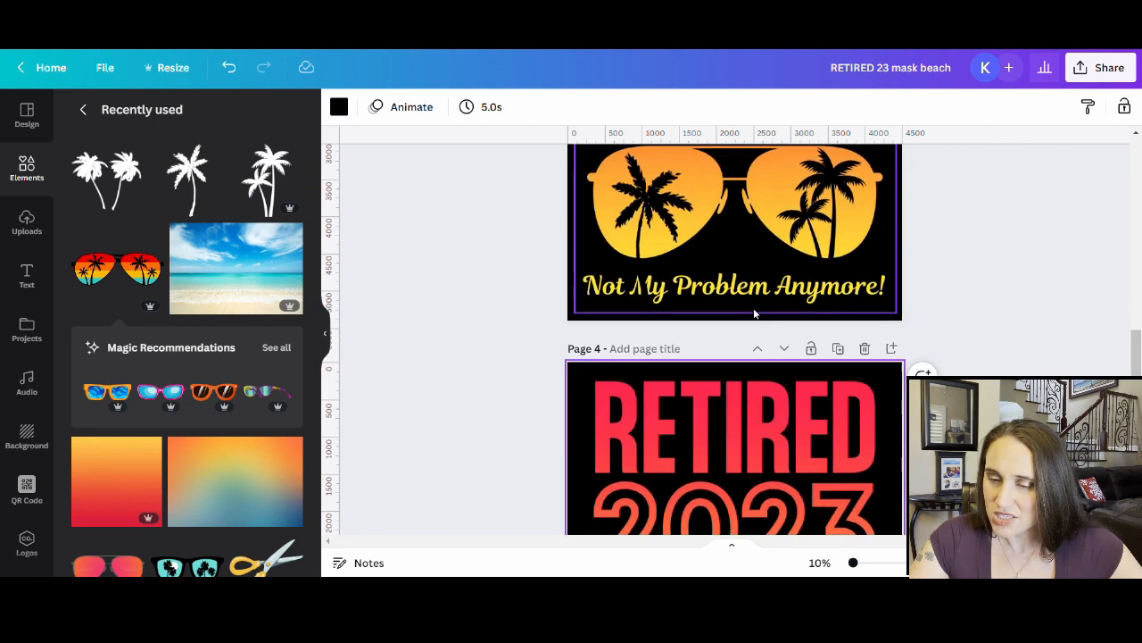
pyautogui.scroll(2, 772, 257)
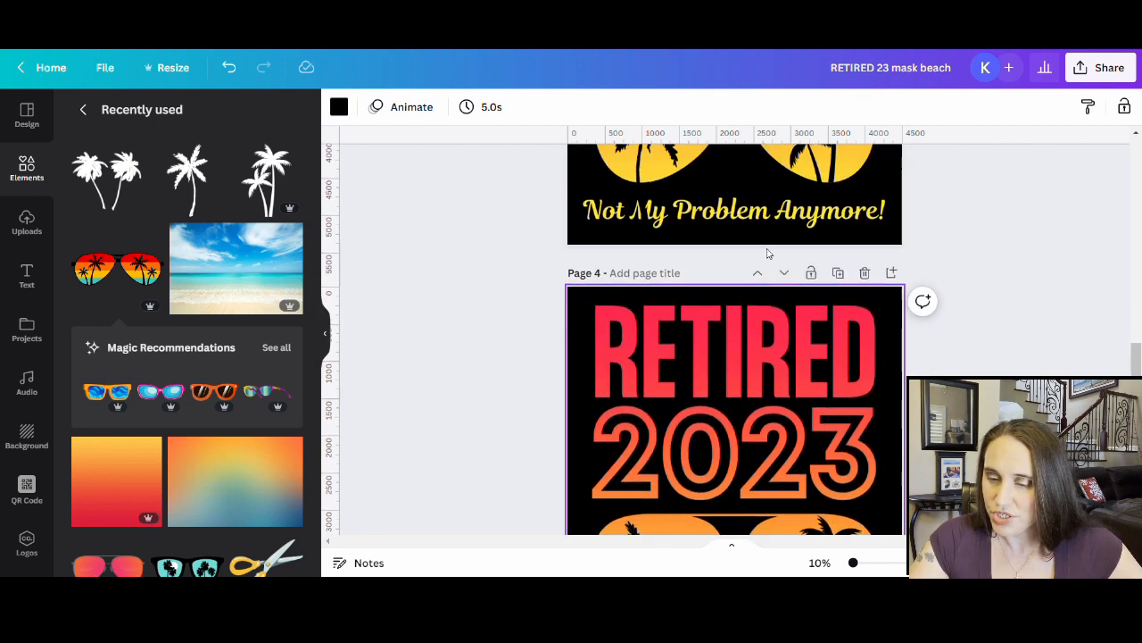
pyautogui.scroll(-3, 768, 259)
pyautogui.press('Delete')
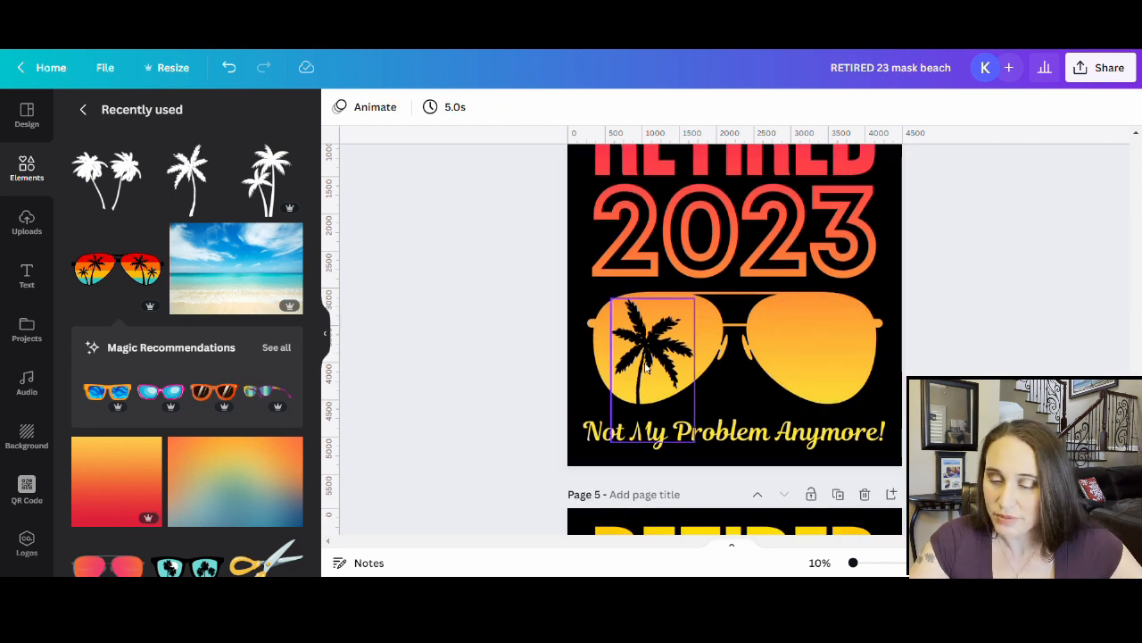
# - Delete the left-lens palm tree from the page 4 copy
pyautogui.click(657, 363)
pyautogui.press('Delete')
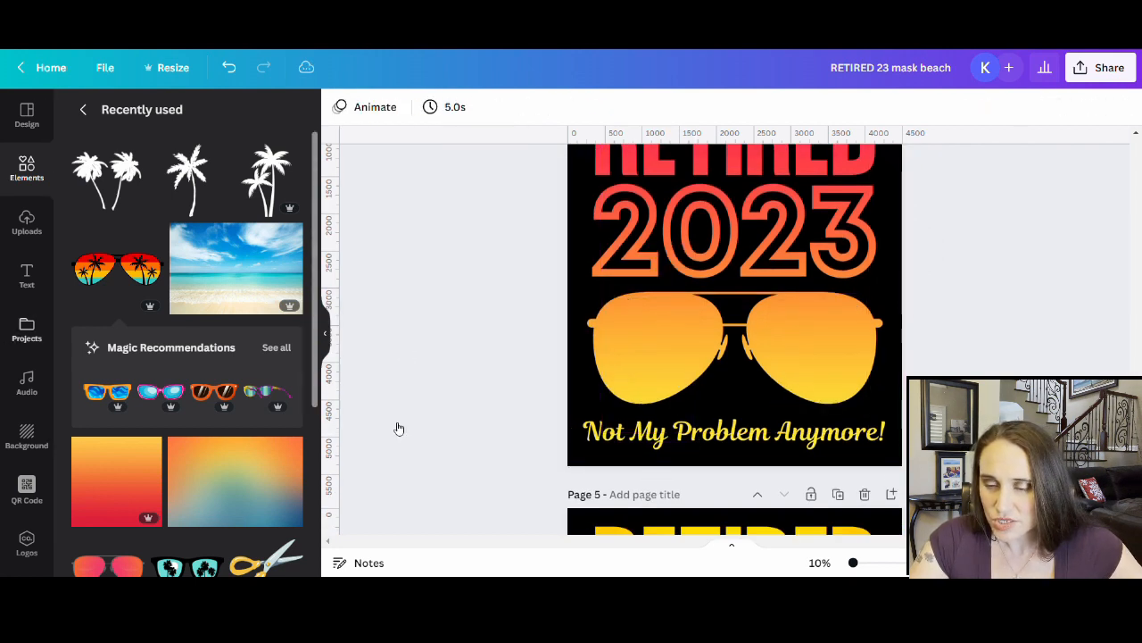
pyautogui.click(792, 322)
pyautogui.doubleClick(792, 322)
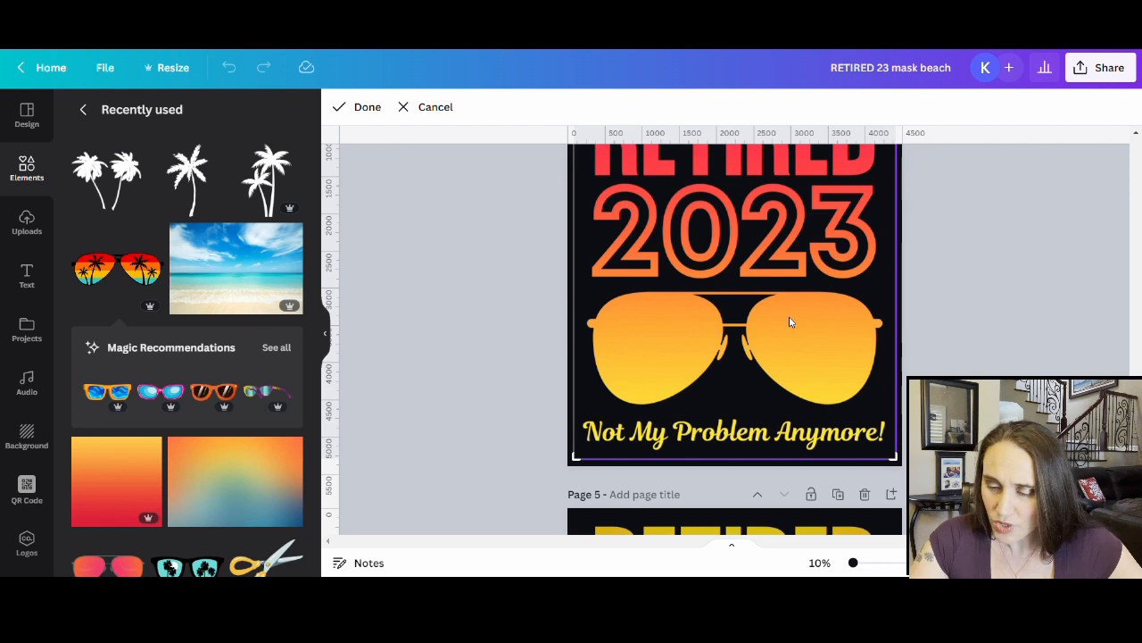
pyautogui.press('Escape')
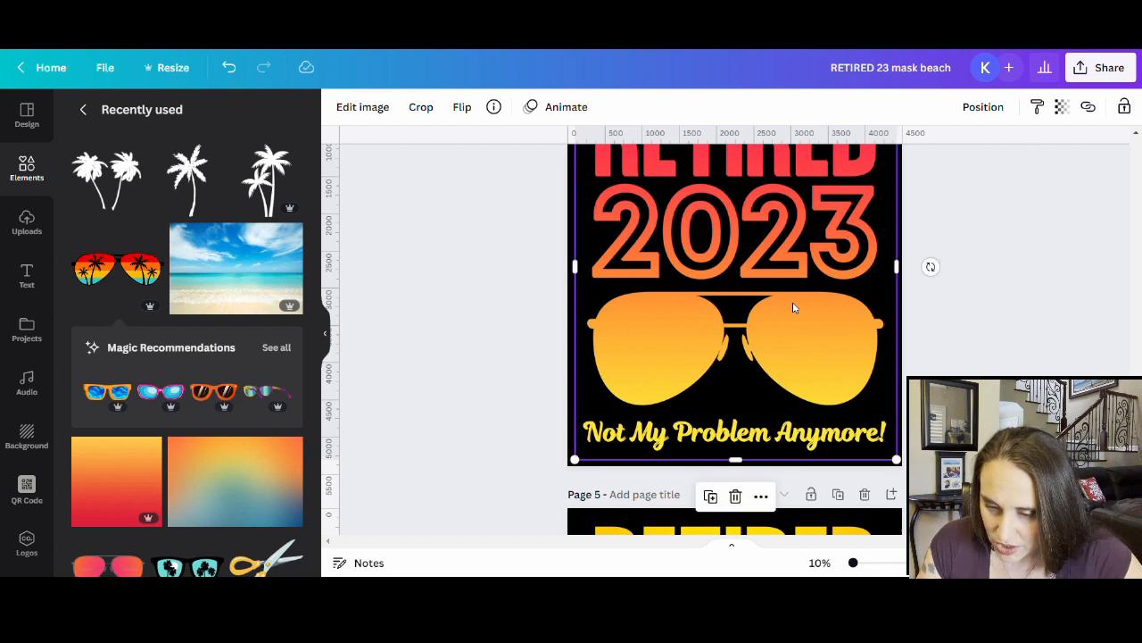
# - Crop the background image down to the tagline strip, with its top edge just above the tagline
pyautogui.doubleClick(728, 272)
pyautogui.scroll(3, 728, 273)
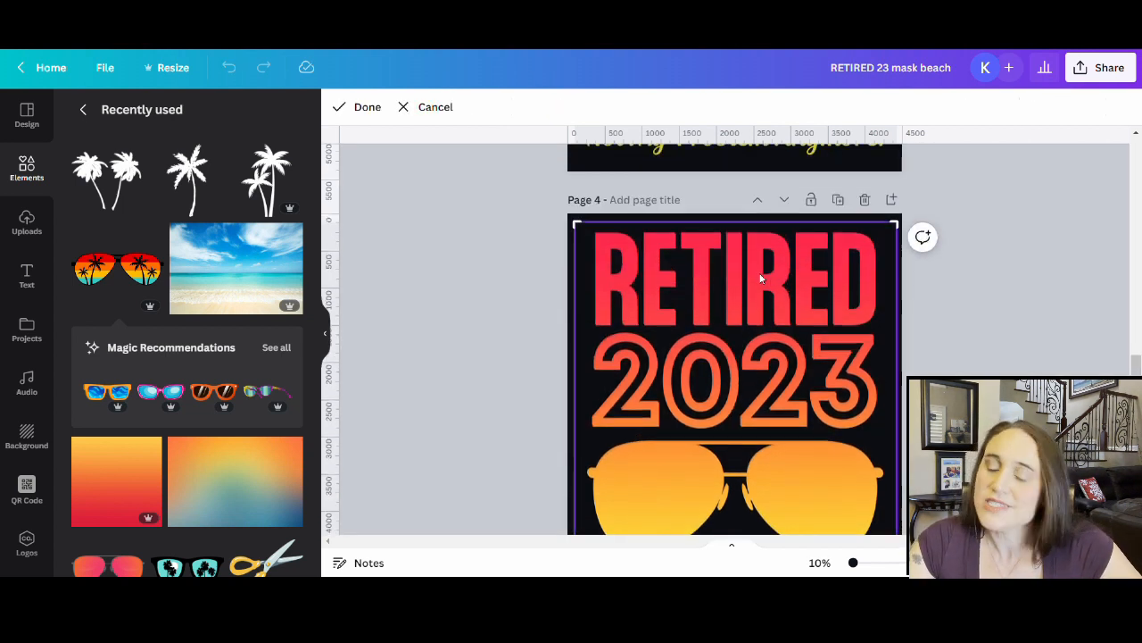
pyautogui.moveTo(908, 229); pyautogui.dragTo(916, 543)
pyautogui.scroll(-3, 911, 354)
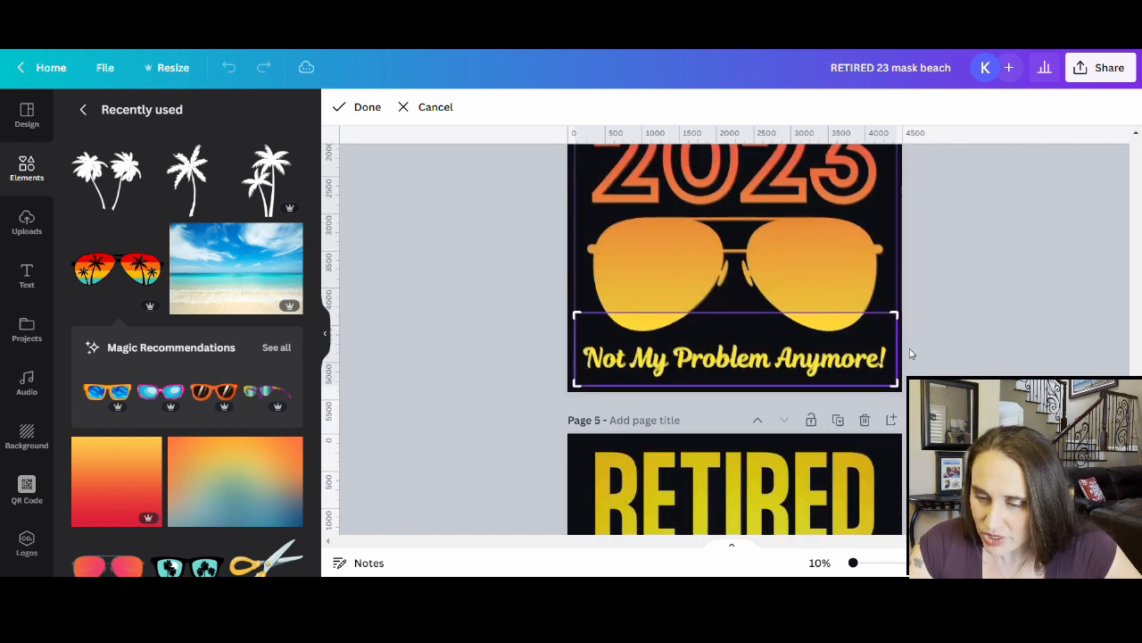
pyautogui.moveTo(912, 316); pyautogui.dragTo(912, 345)
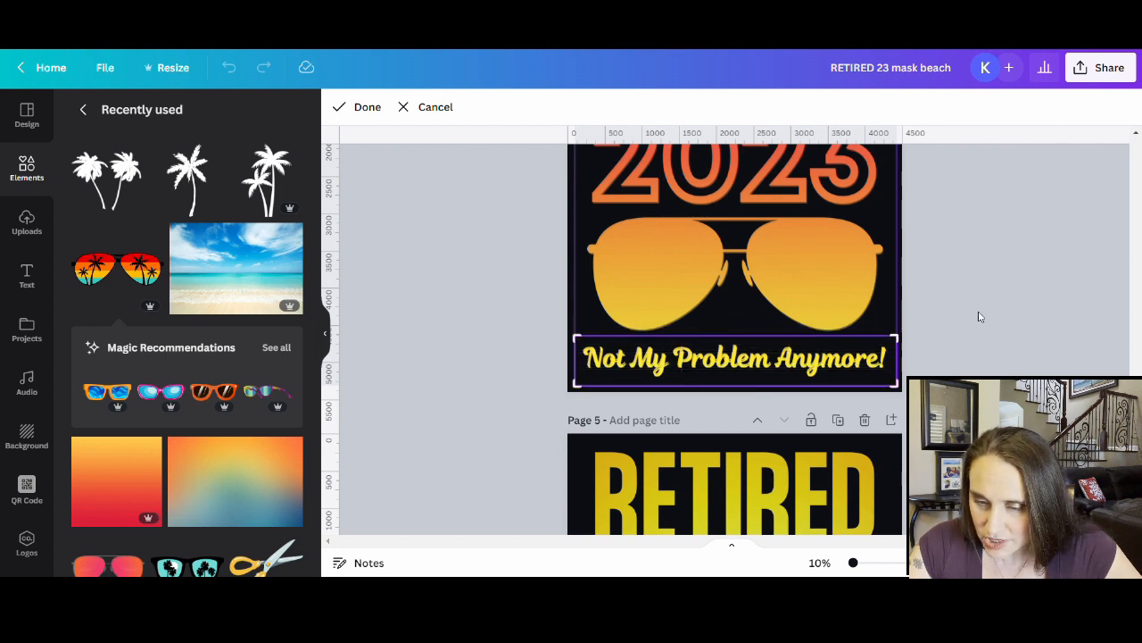
# - Crop the aviator sunglasses out of their image from the bottom up, leaving empty black space
pyautogui.click(397, 318)
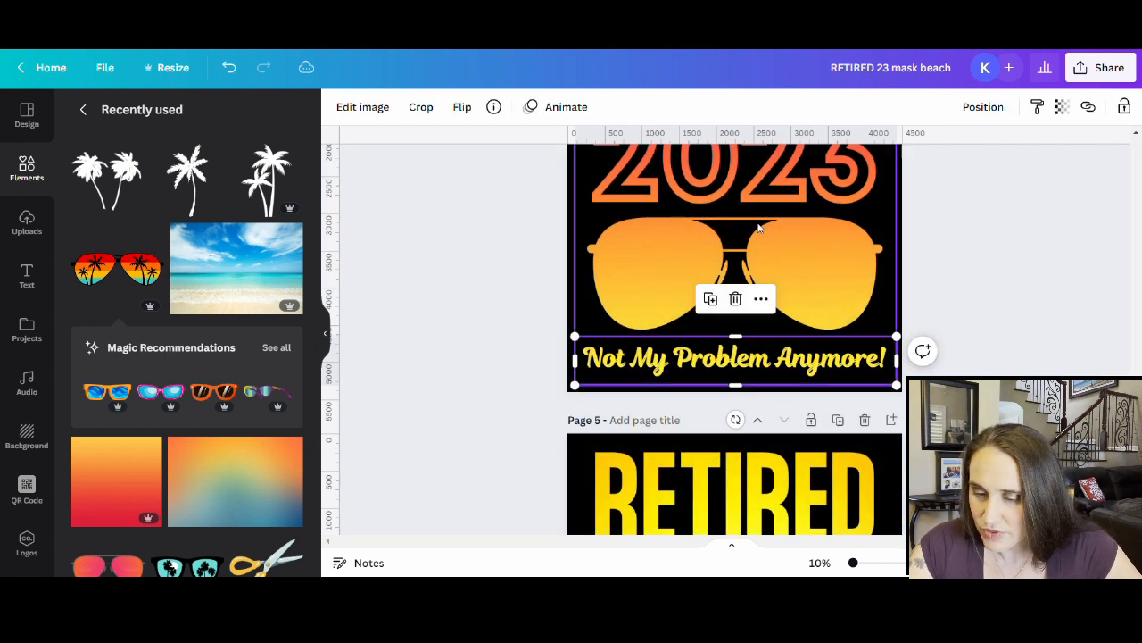
pyautogui.doubleClick(759, 229)
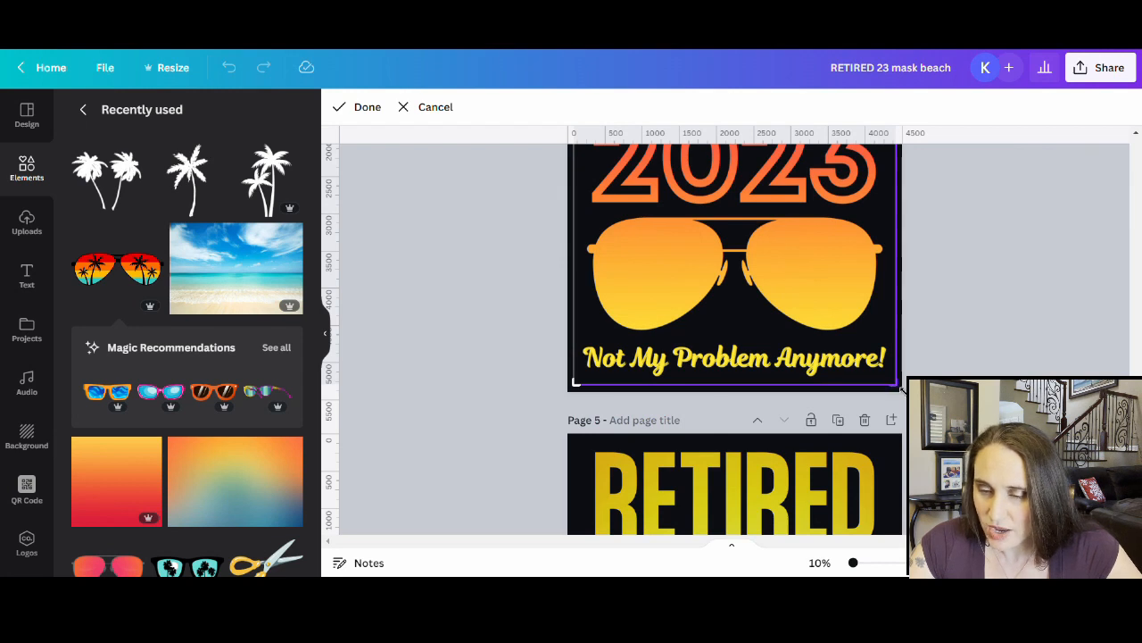
pyautogui.moveTo(903, 385); pyautogui.dragTo(919, 219)
pyautogui.click(982, 266)
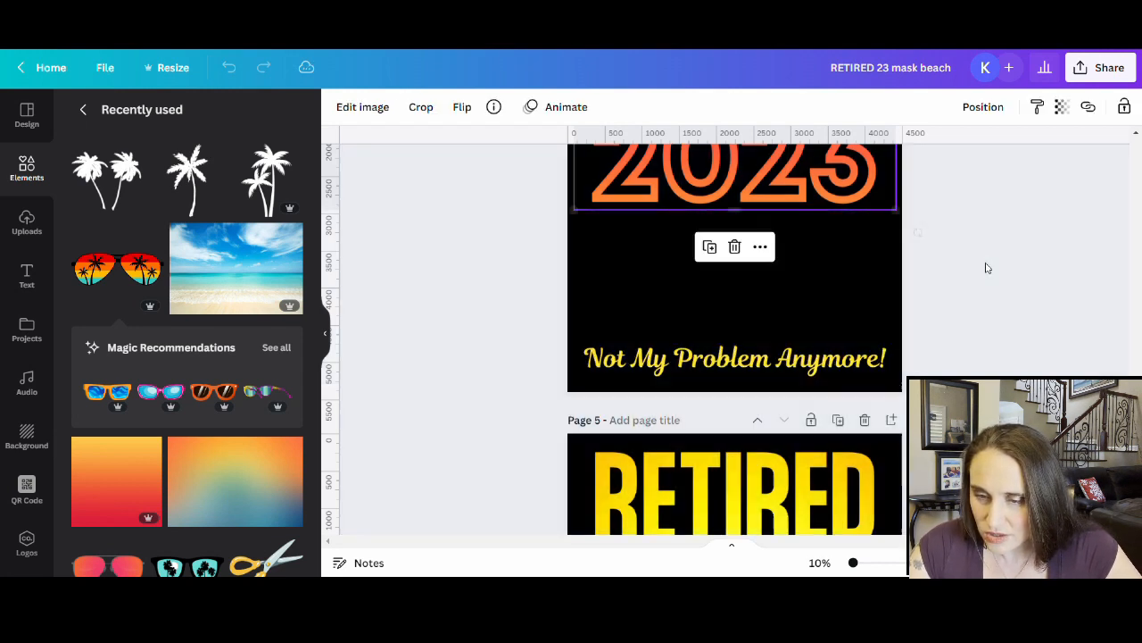
pyautogui.scroll(3, 844, 454)
pyautogui.click(839, 457)
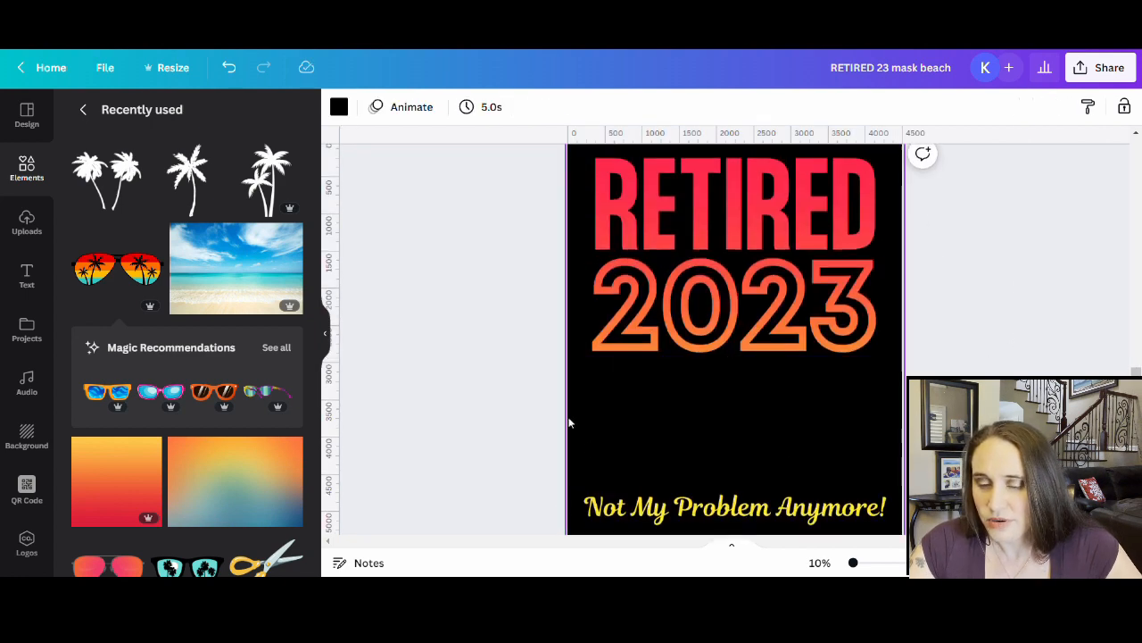
# - Add the recently used sunset palm sunglasses below 2023 and enlarge them to the page width
pyautogui.scroll(3, 737, 298)
pyautogui.scroll(-3, 737, 298)
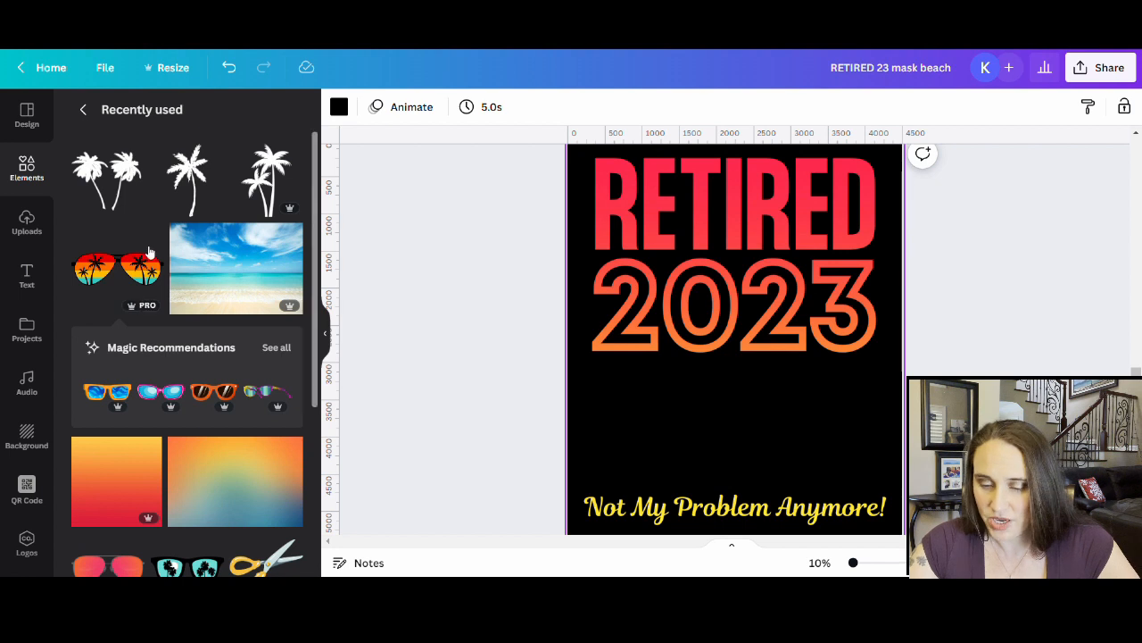
pyautogui.click(107, 281)
pyautogui.moveTo(749, 306); pyautogui.dragTo(740, 380)
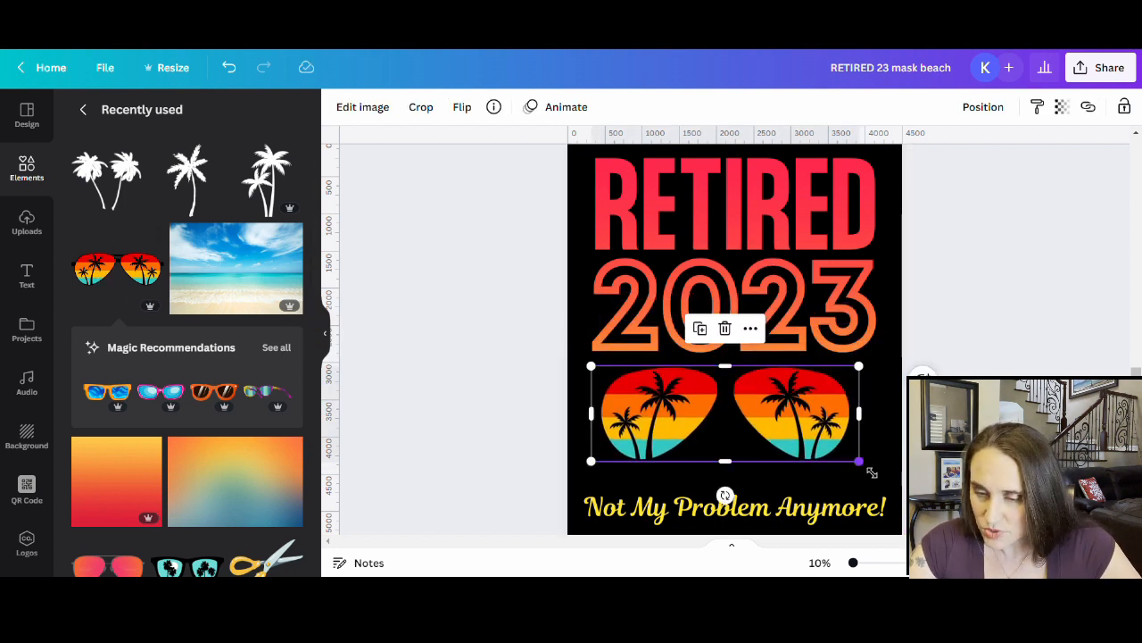
pyautogui.moveTo(859, 461)
pyautogui.mouseDown()
pyautogui.moveTo(895, 474)
pyautogui.moveTo(850, 458)
pyautogui.mouseUp()
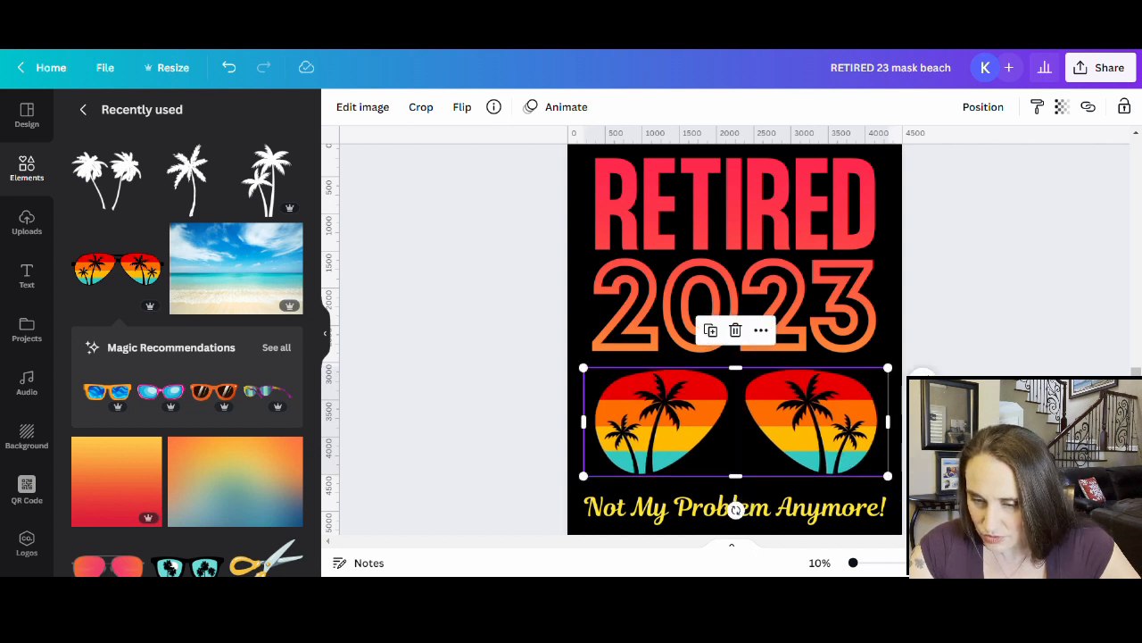
pyautogui.click(989, 369)
pyautogui.scroll(-3, 977, 366)
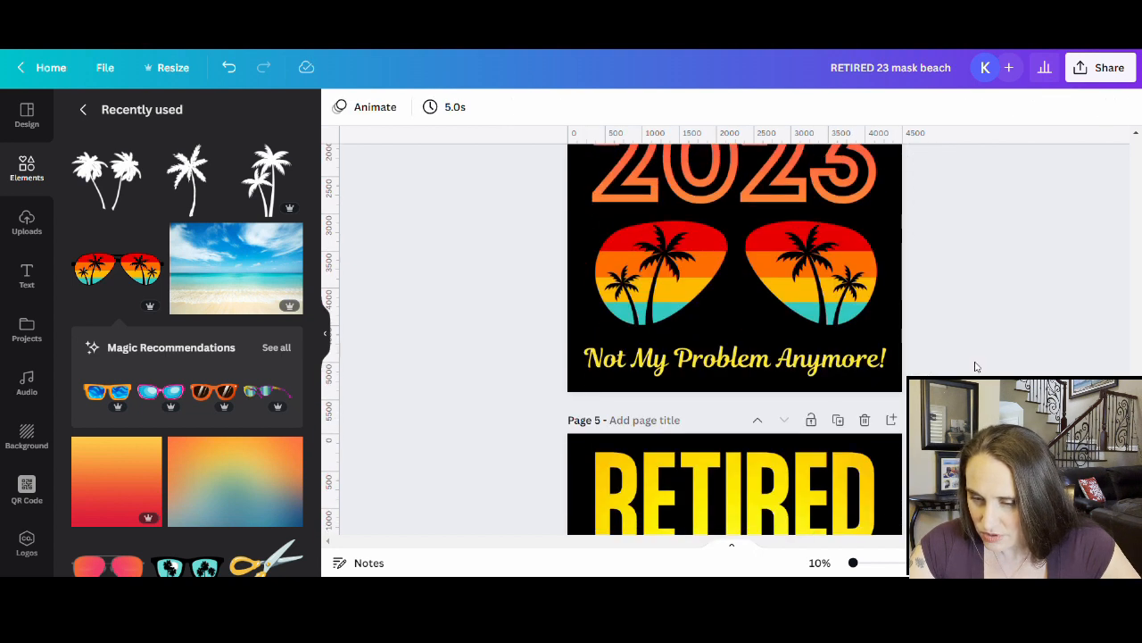
pyautogui.scroll(3, 974, 365)
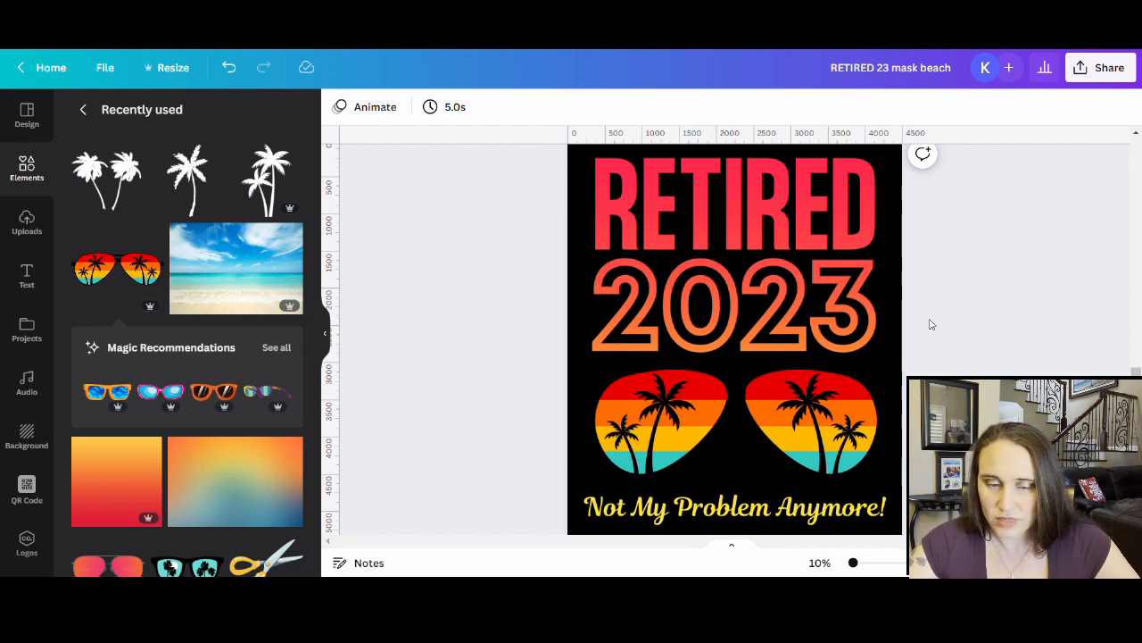
# - Make page 4's background light grey and bring up Edit image for the sunglasses
pyautogui.click(898, 320)
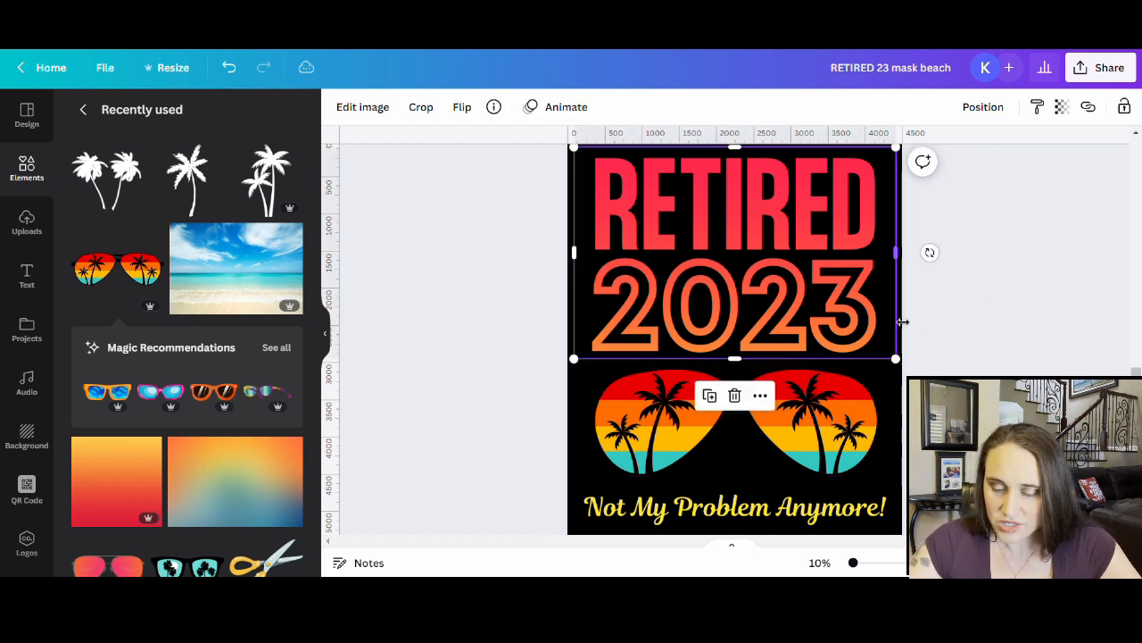
pyautogui.click(899, 413)
pyautogui.click(338, 106)
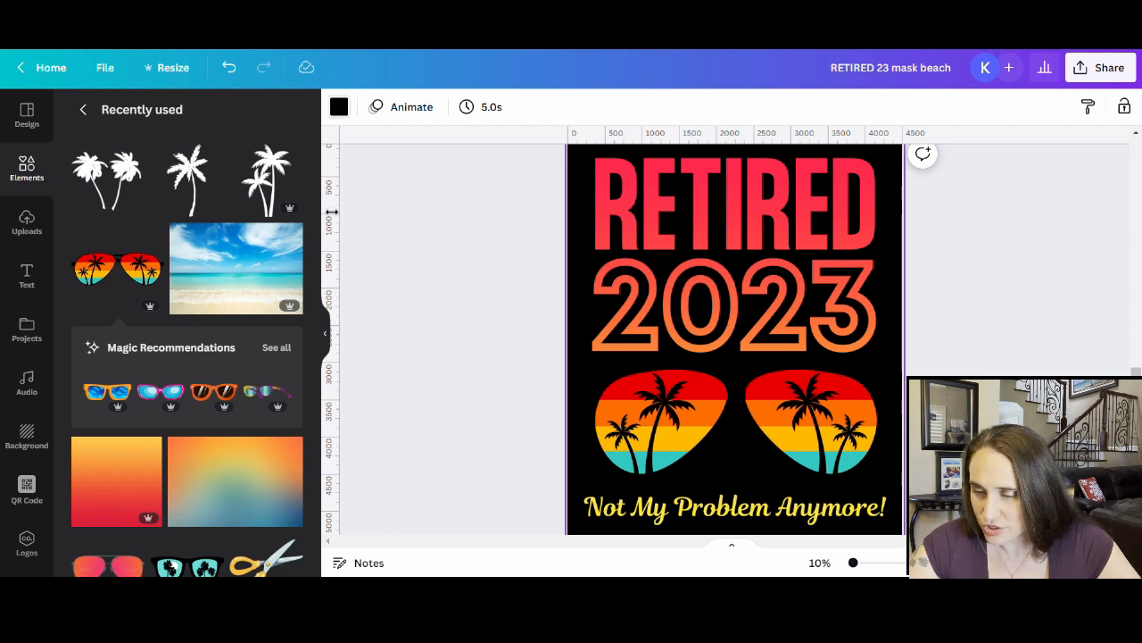
pyautogui.click(253, 470)
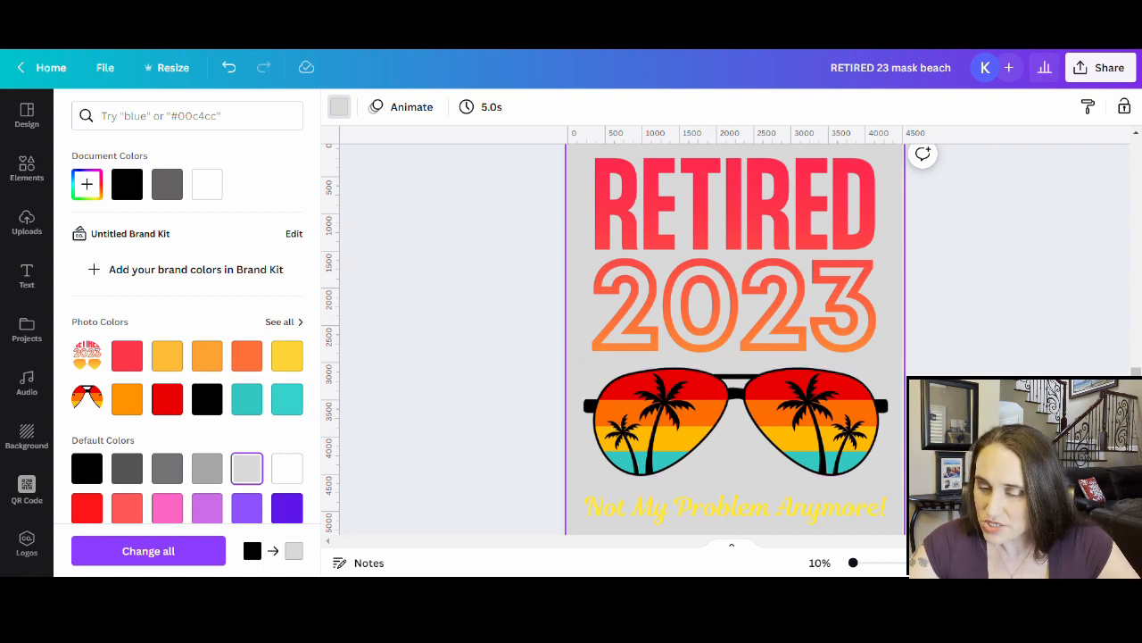
pyautogui.click(443, 365)
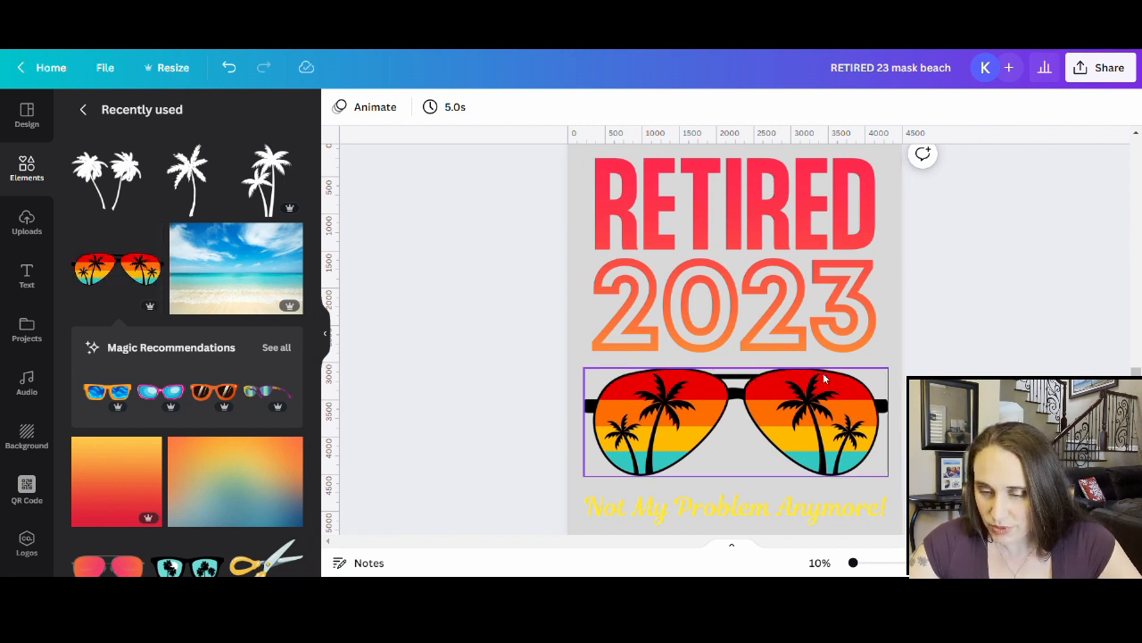
pyautogui.click(842, 432)
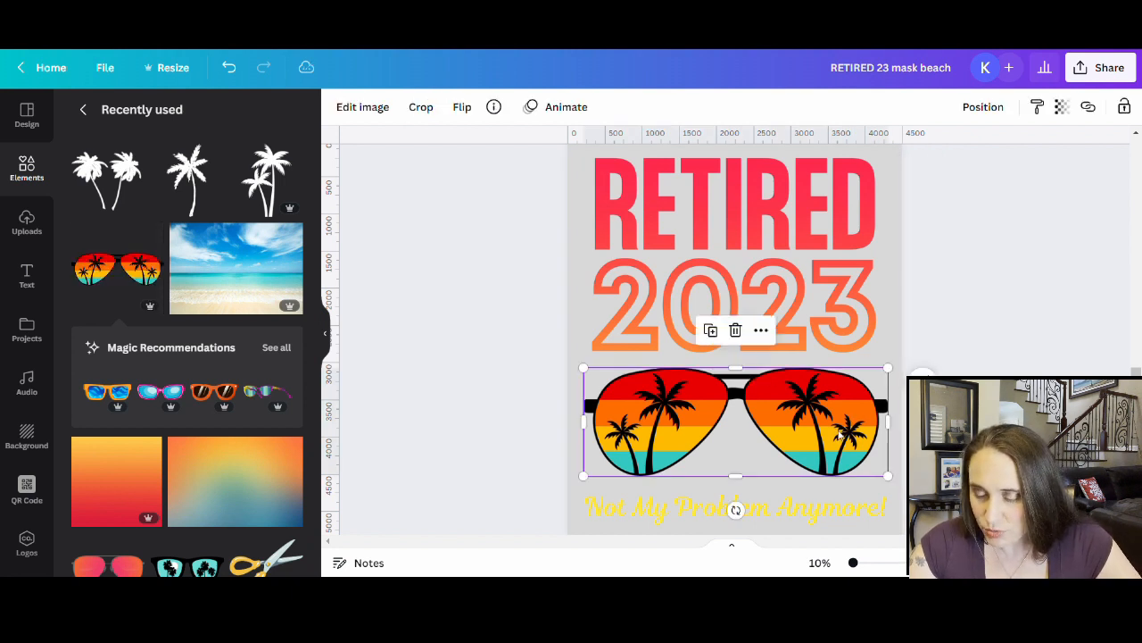
pyautogui.click(371, 107)
# - Add a Glow shadow to the sunglasses with blur 0 and transparency 100
pyautogui.click(195, 259)
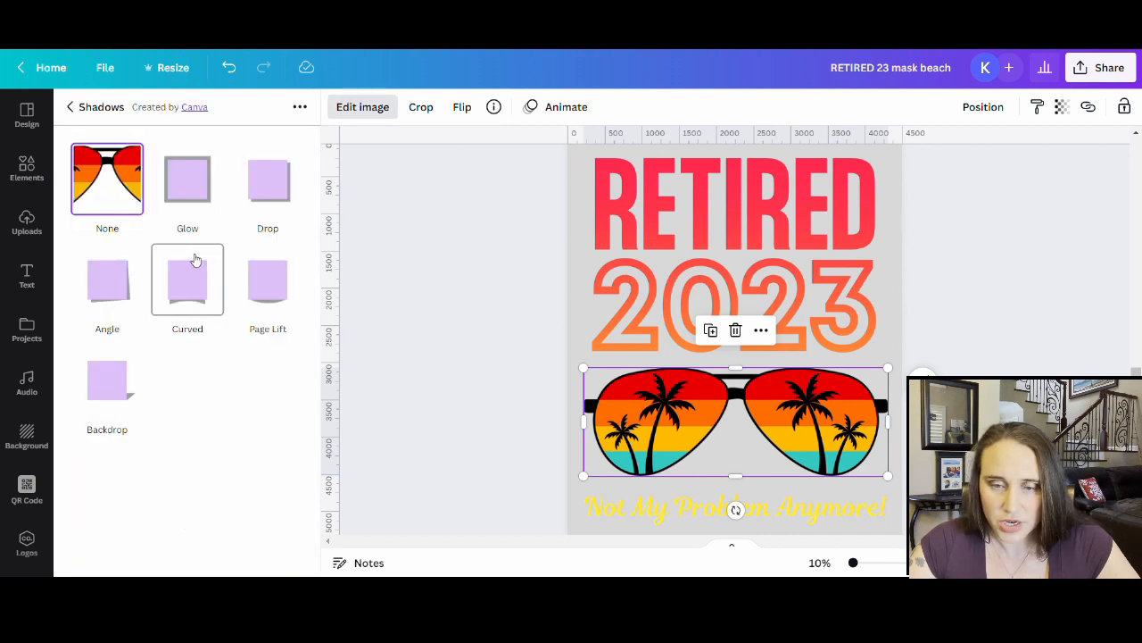
pyautogui.click(185, 184)
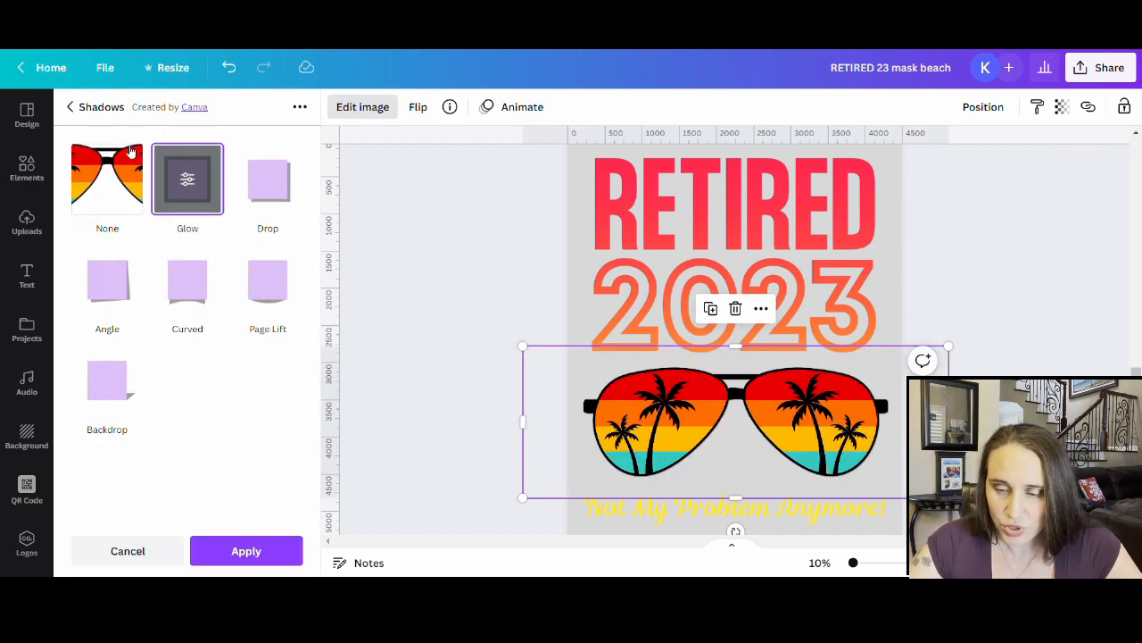
pyautogui.click(189, 180)
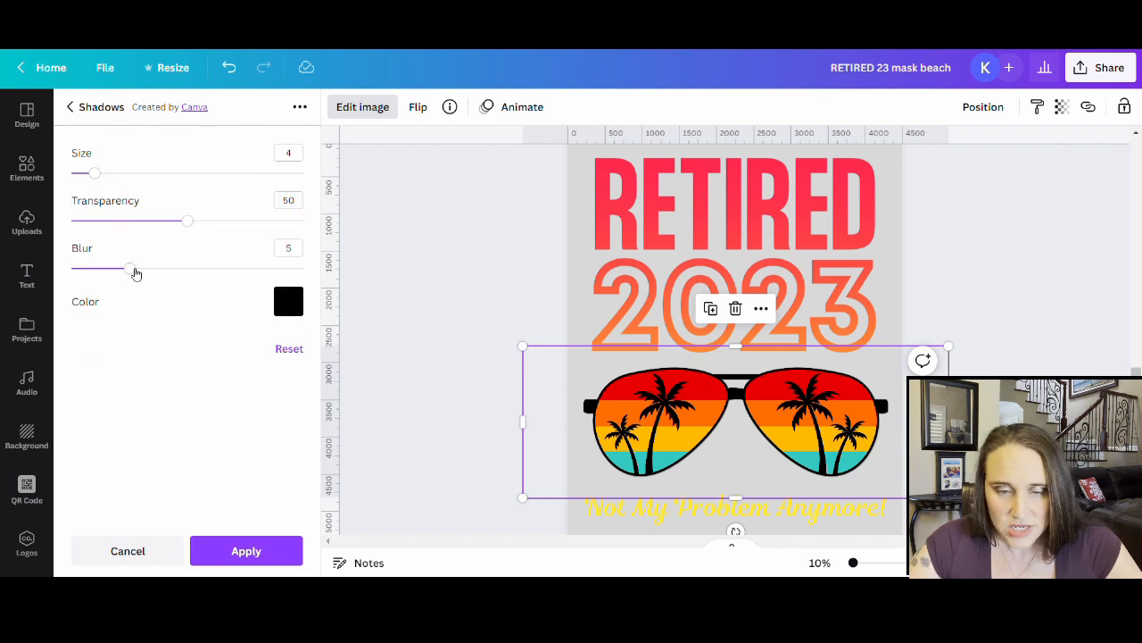
pyautogui.moveTo(130, 268); pyautogui.dragTo(71, 268)
pyautogui.moveTo(194, 221); pyautogui.dragTo(303, 221)
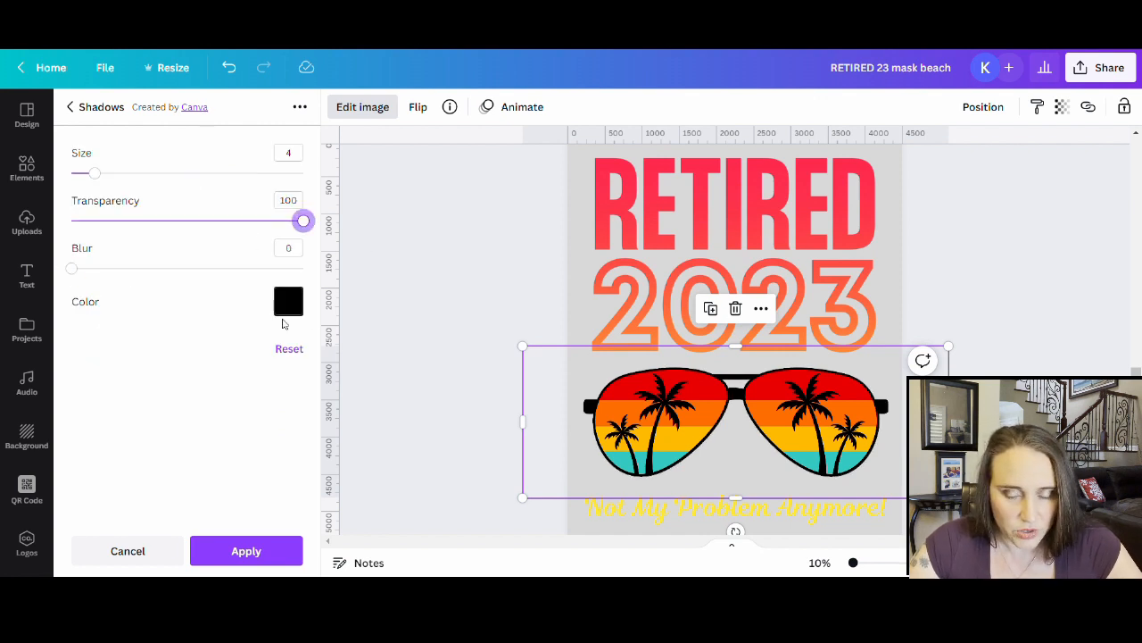
# - Set the glow colour to a custom orange, sampled from the tagline's yellow
pyautogui.click(301, 307)
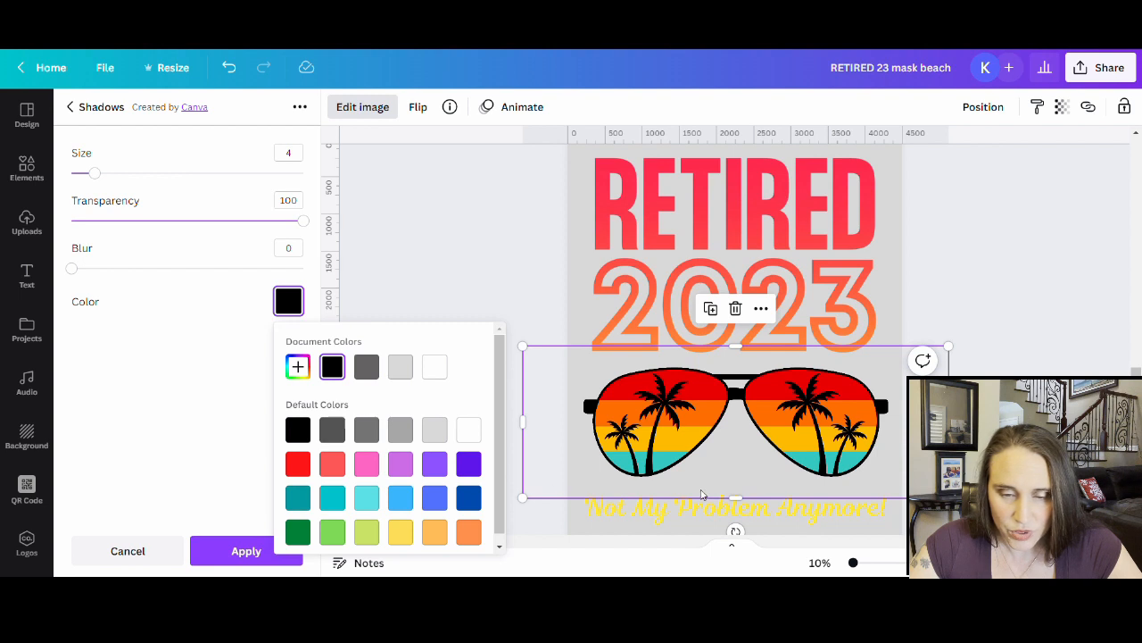
pyautogui.click(298, 369)
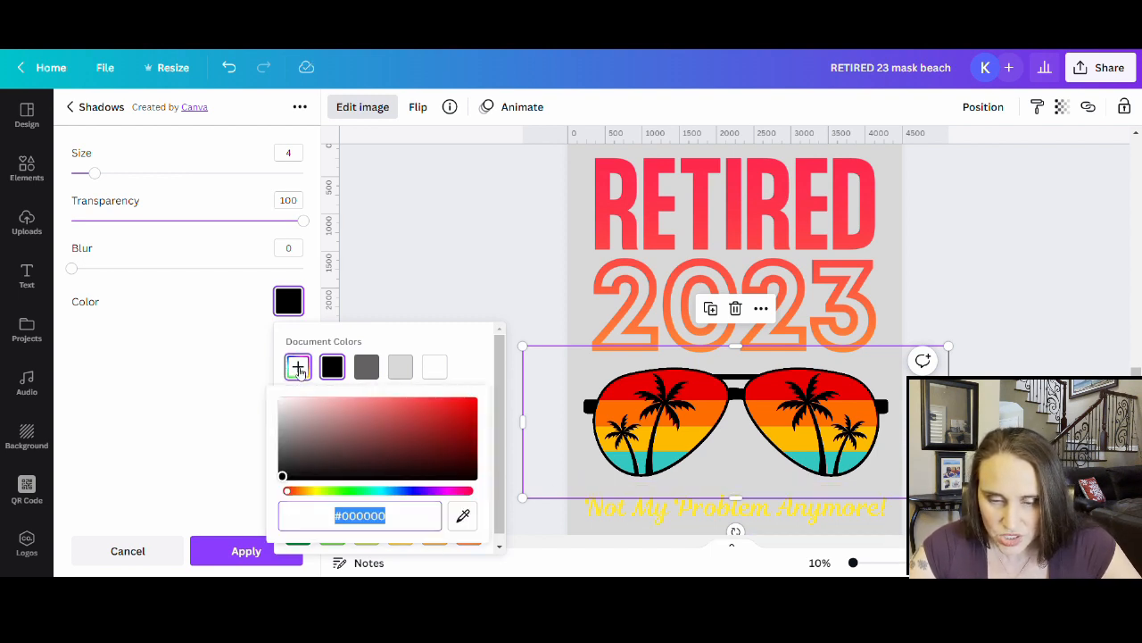
pyautogui.click(464, 516)
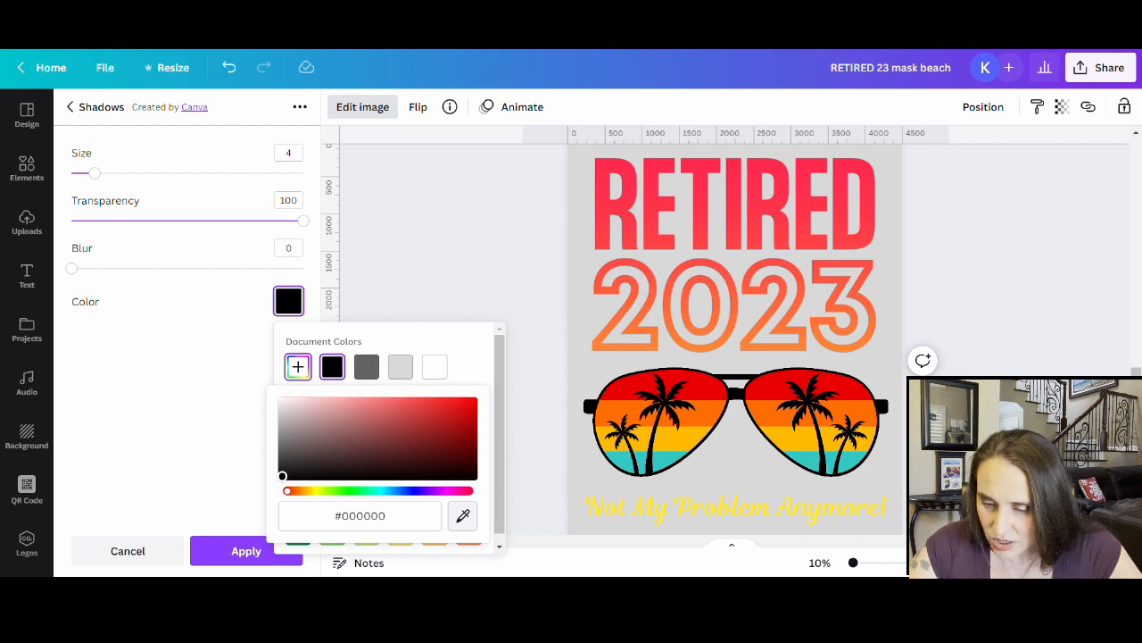
pyautogui.click(681, 506)
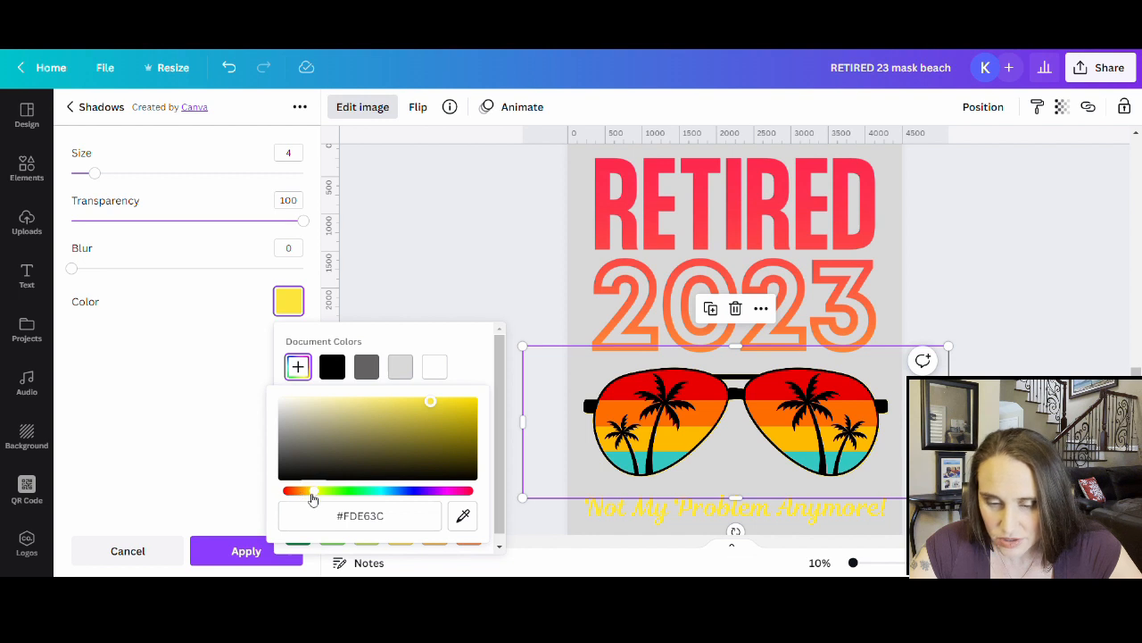
pyautogui.moveTo(320, 498); pyautogui.dragTo(308, 497)
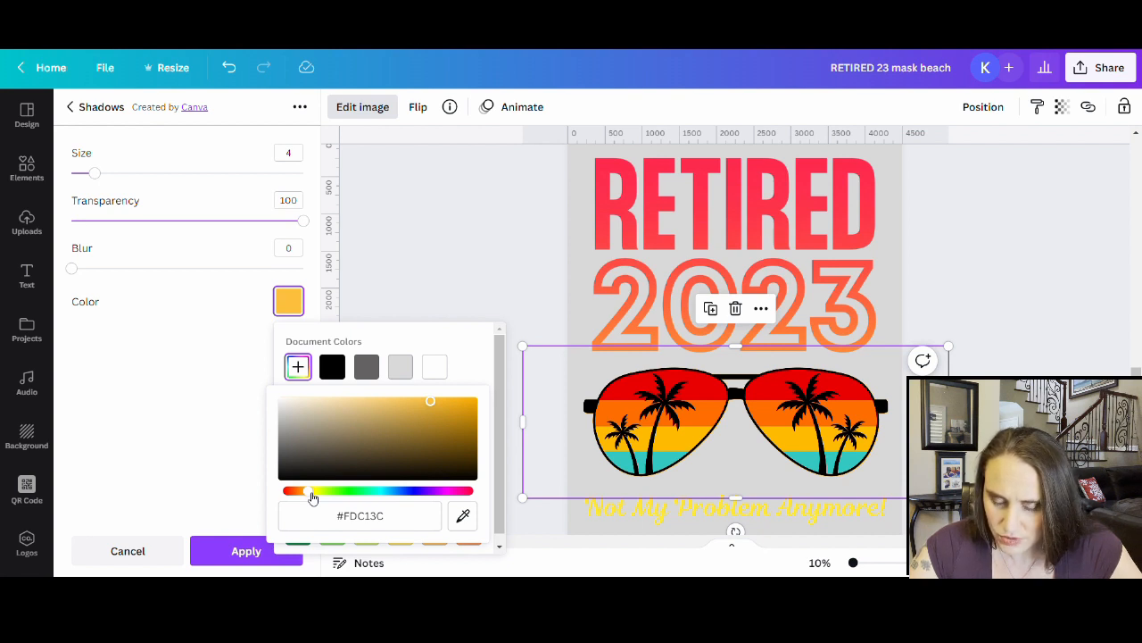
pyautogui.moveTo(311, 497); pyautogui.dragTo(309, 497)
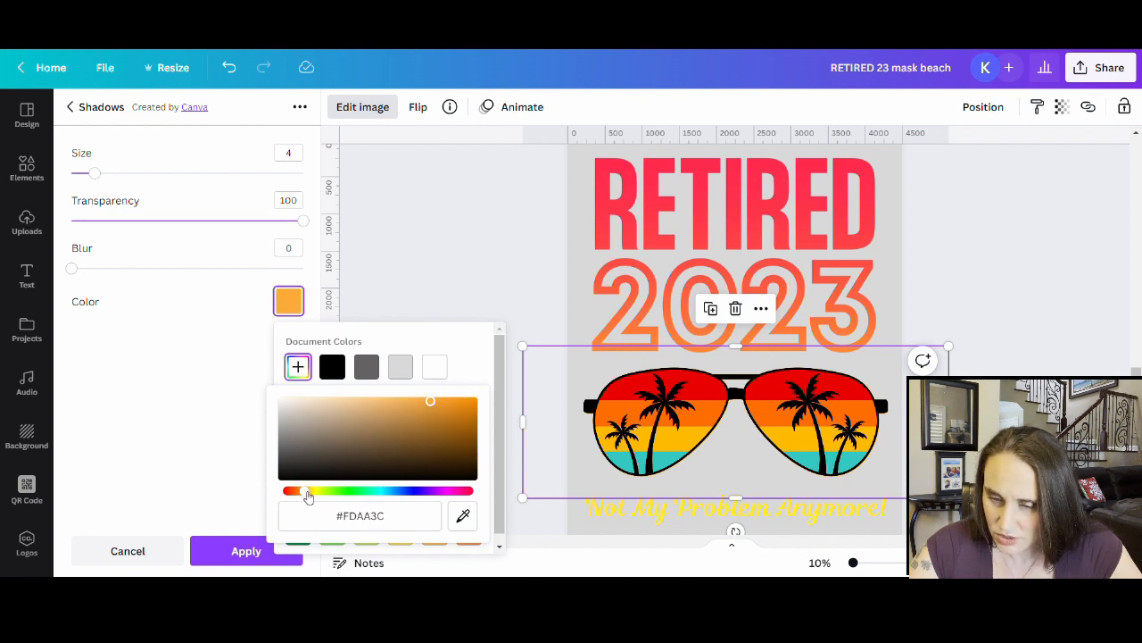
pyautogui.moveTo(309, 497); pyautogui.dragTo(302, 495)
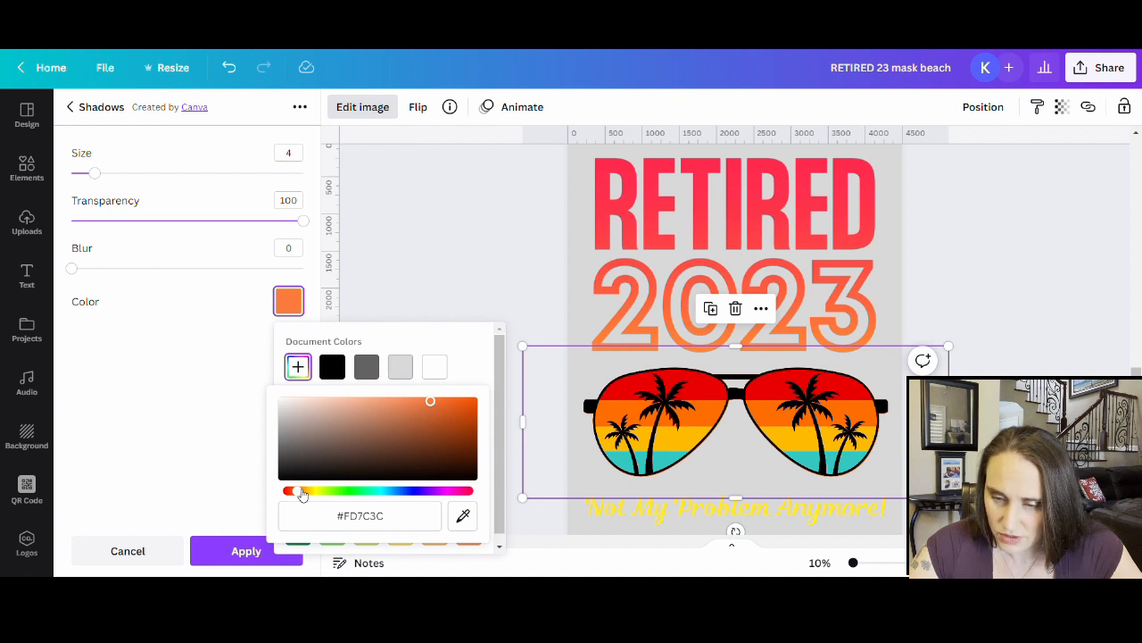
pyautogui.moveTo(303, 495); pyautogui.dragTo(309, 494)
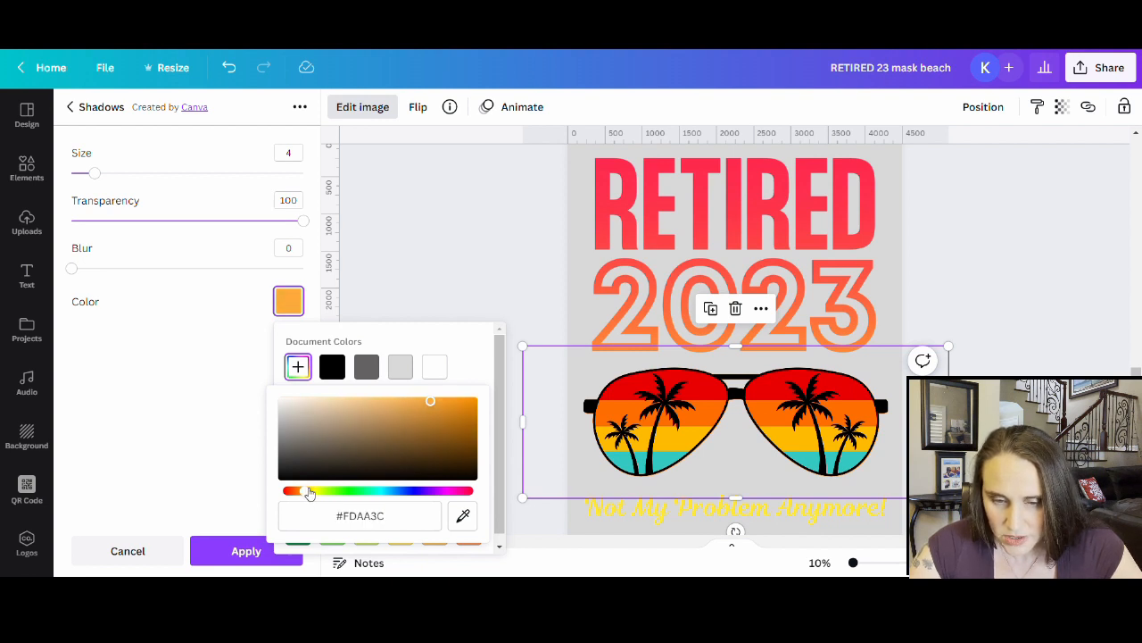
# - Set the glow size to 19 and apply it
pyautogui.click(193, 439)
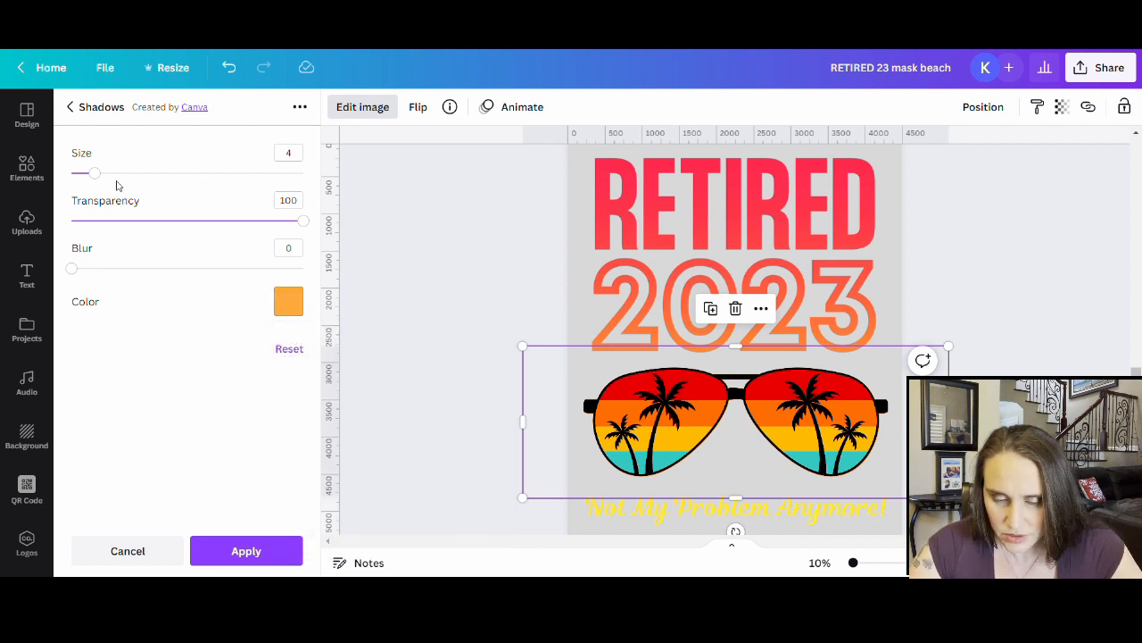
pyautogui.moveTo(95, 173); pyautogui.dragTo(171, 174)
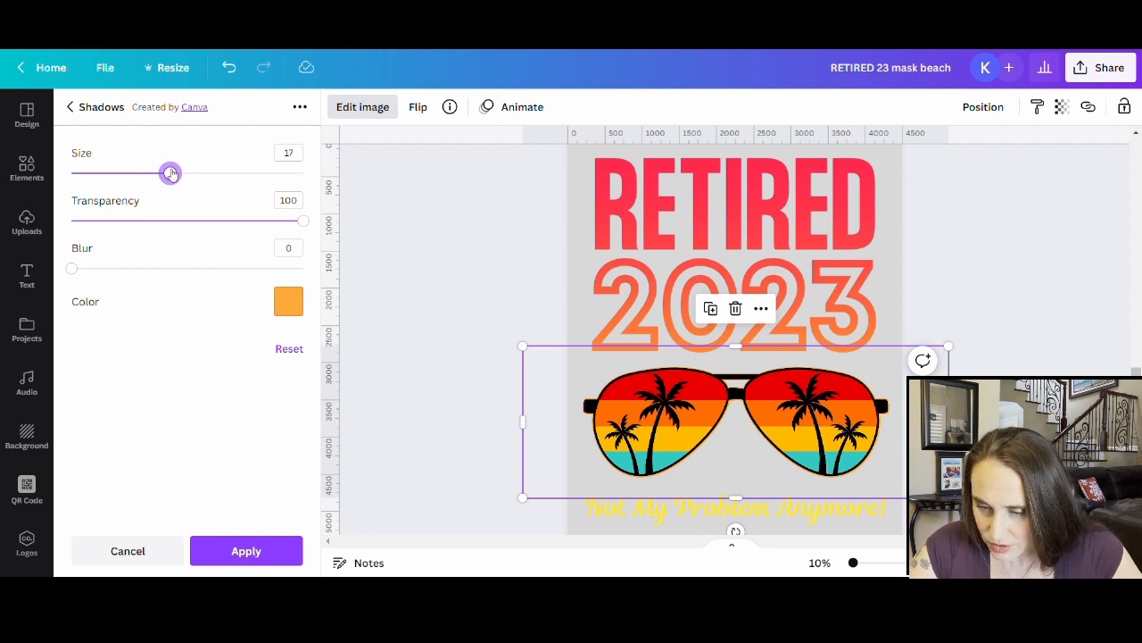
pyautogui.moveTo(171, 174); pyautogui.dragTo(183, 172)
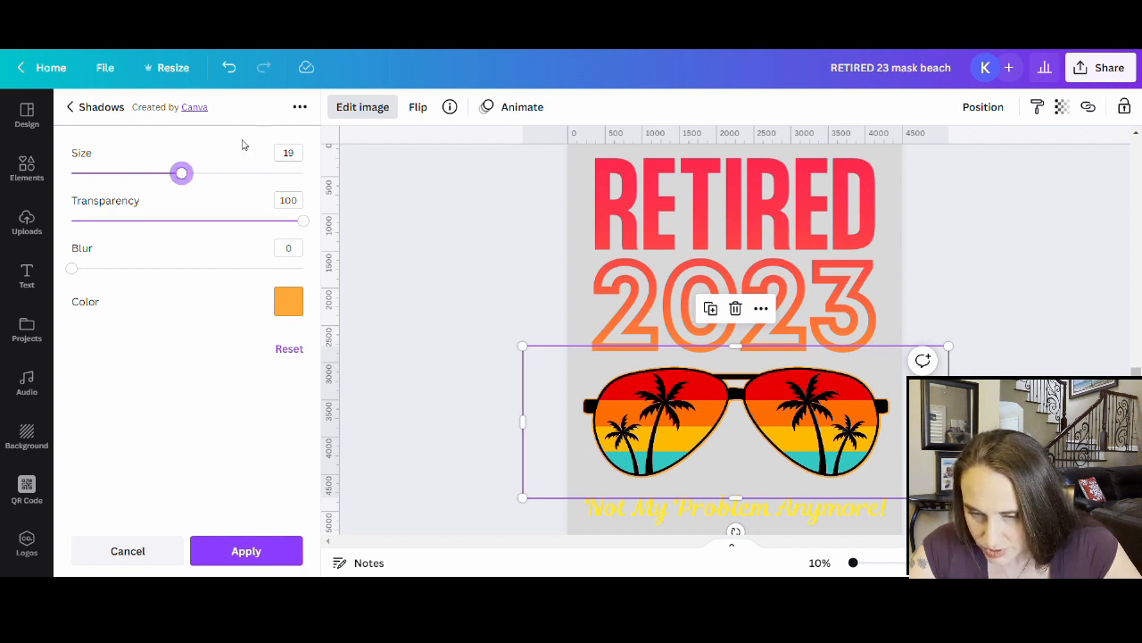
pyautogui.click(247, 555)
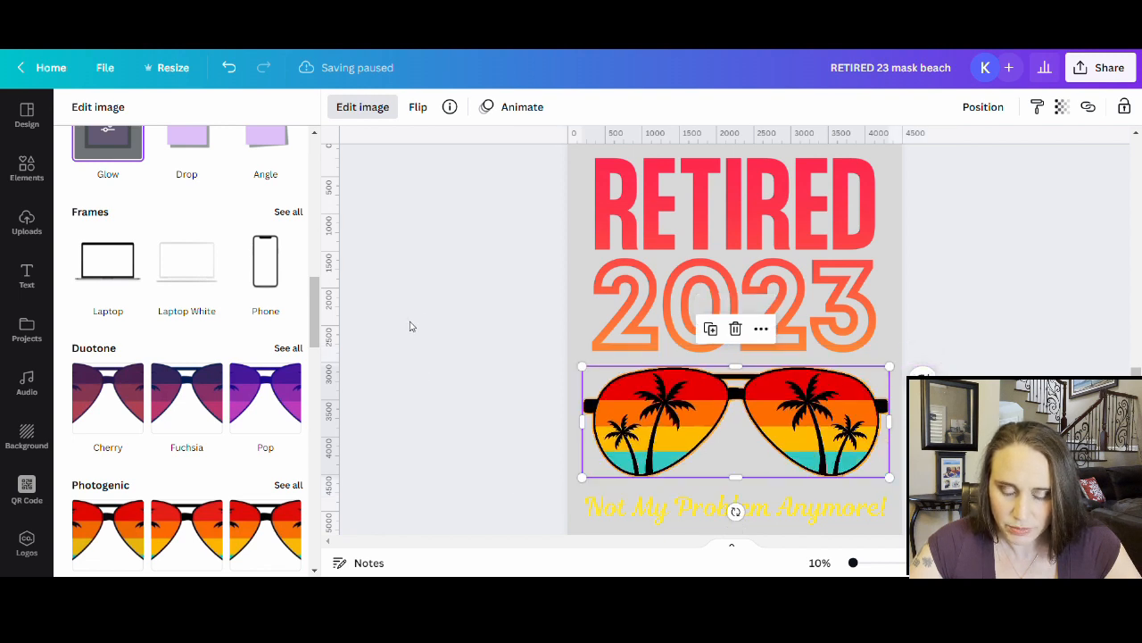
pyautogui.click(513, 249)
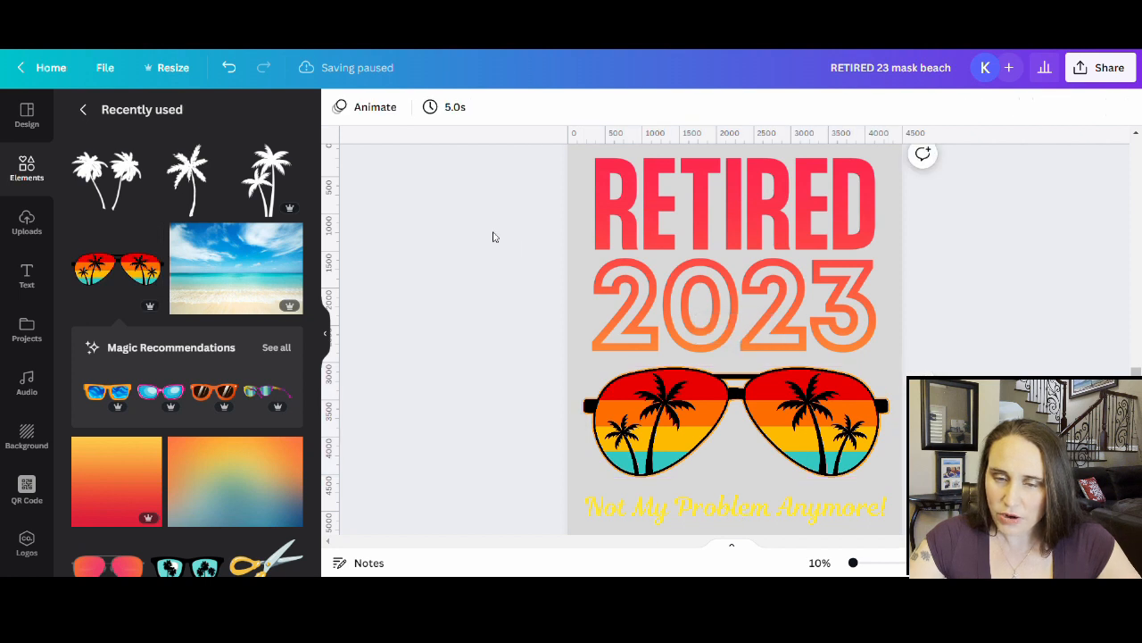
pyautogui.scroll(1, 897, 219)
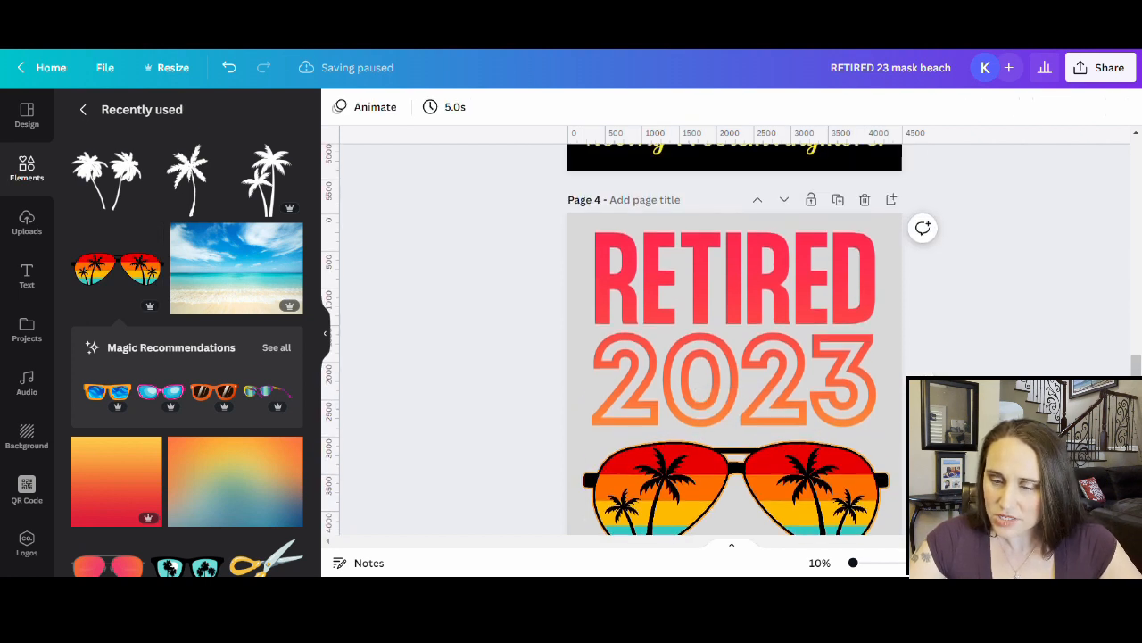
pyautogui.click(897, 219)
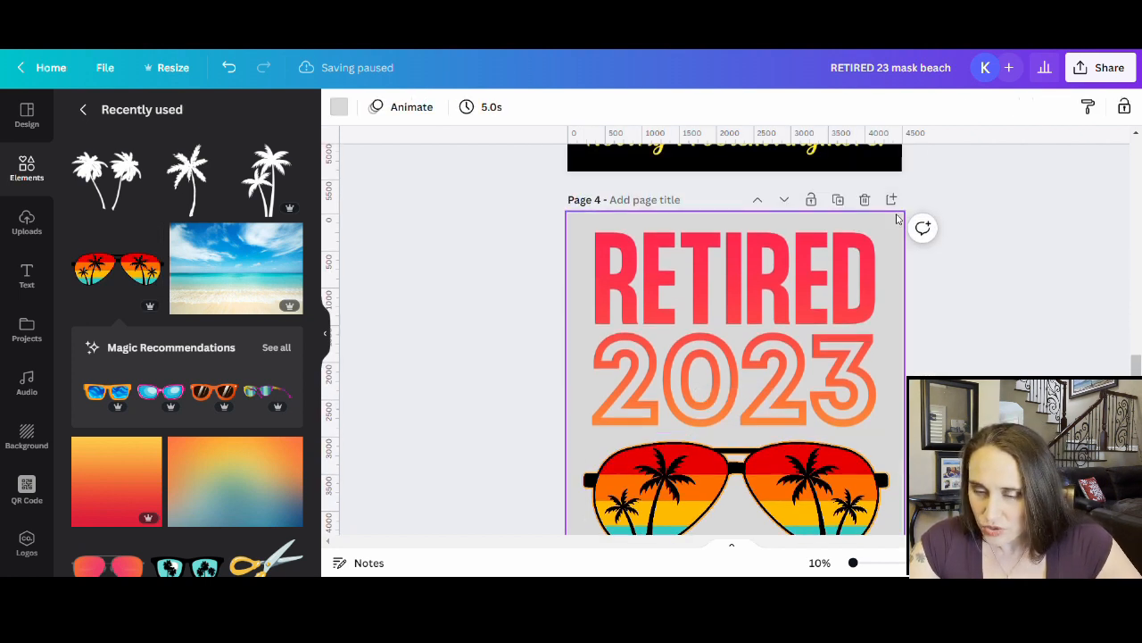
pyautogui.click(339, 107)
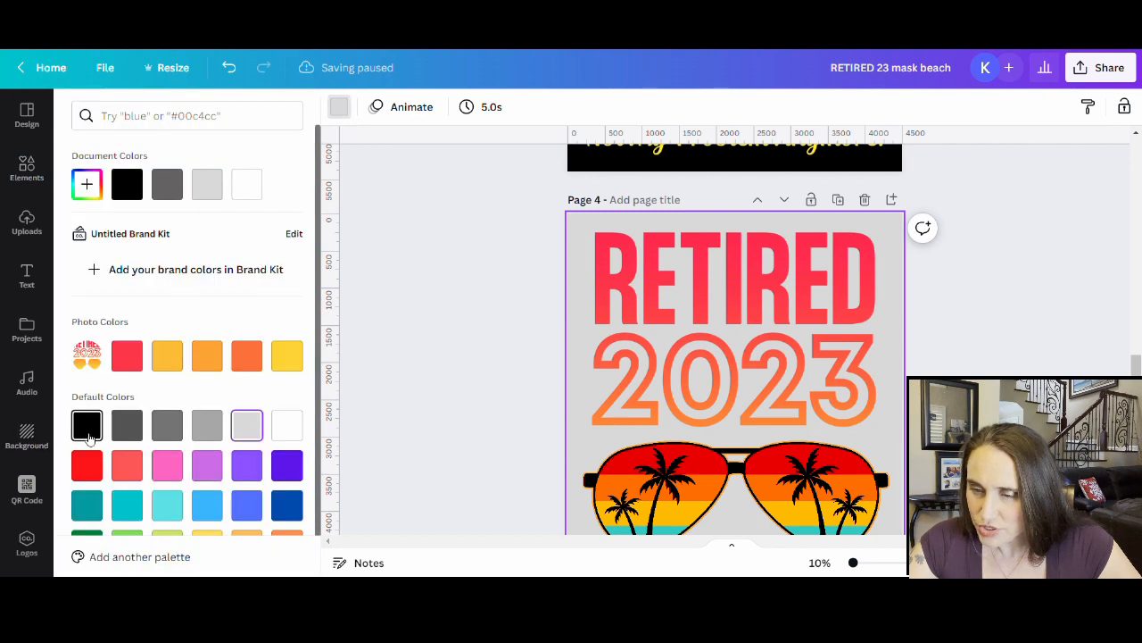
pyautogui.click(87, 425)
pyautogui.click(987, 374)
pyautogui.scroll(-1, 987, 373)
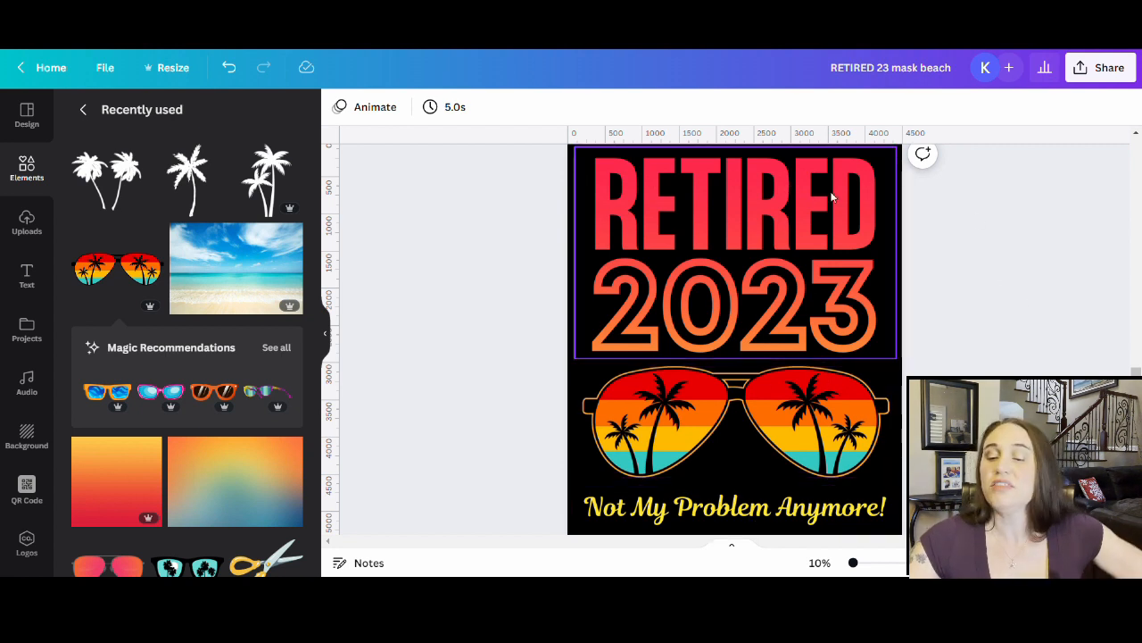
pyautogui.scroll(1, 786, 323)
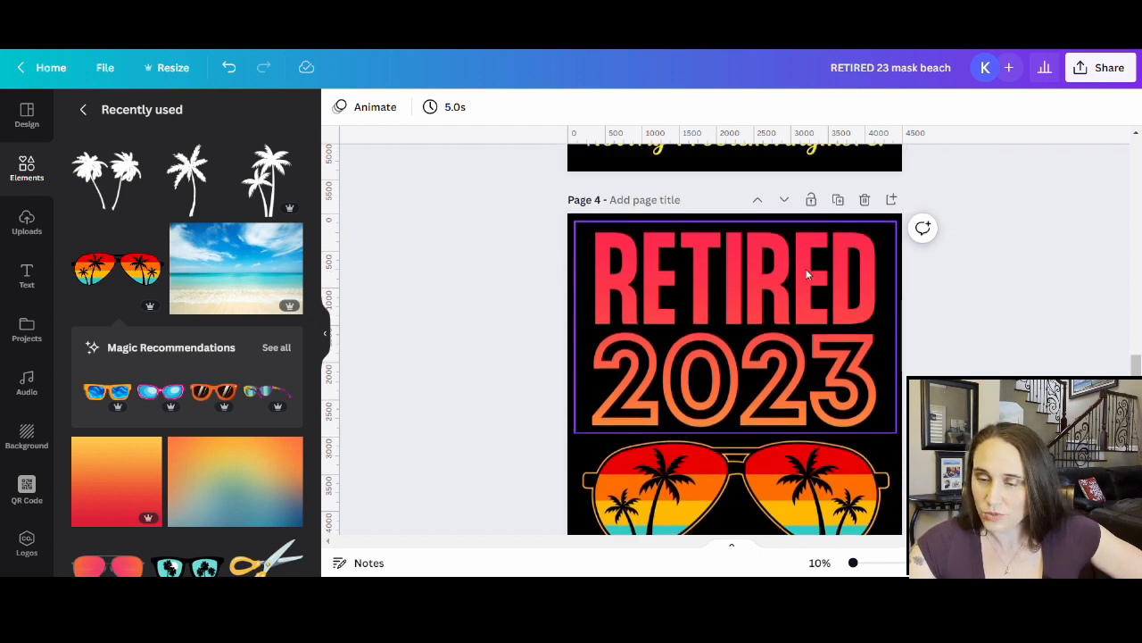
pyautogui.scroll(-1, 810, 267)
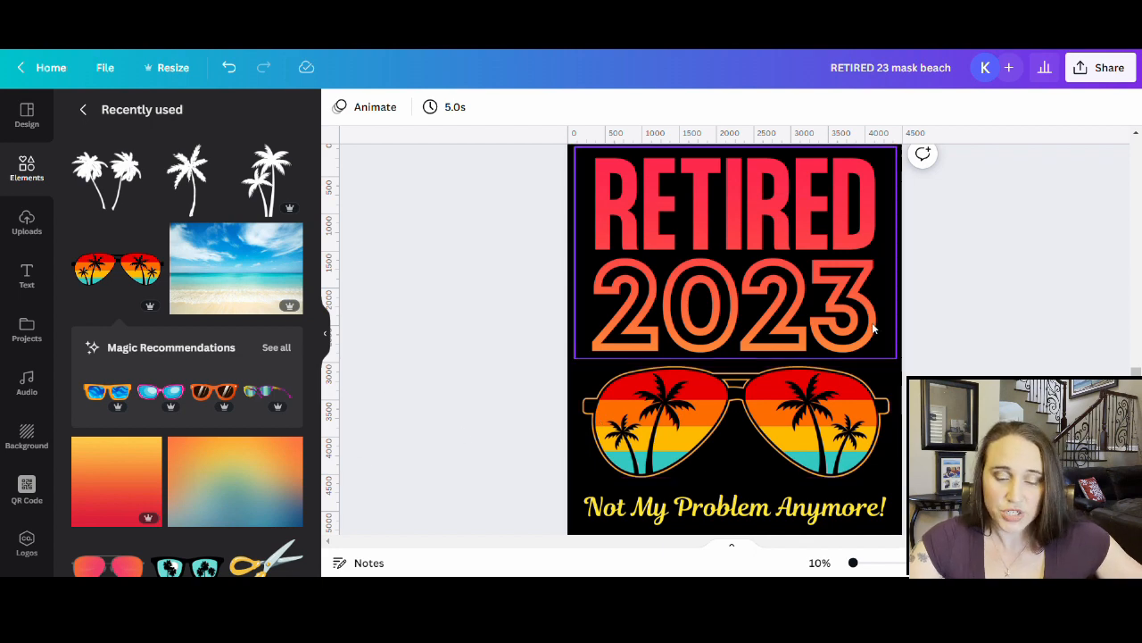
pyautogui.scroll(-5, 1062, 326)
pyautogui.scroll(-2, 1052, 320)
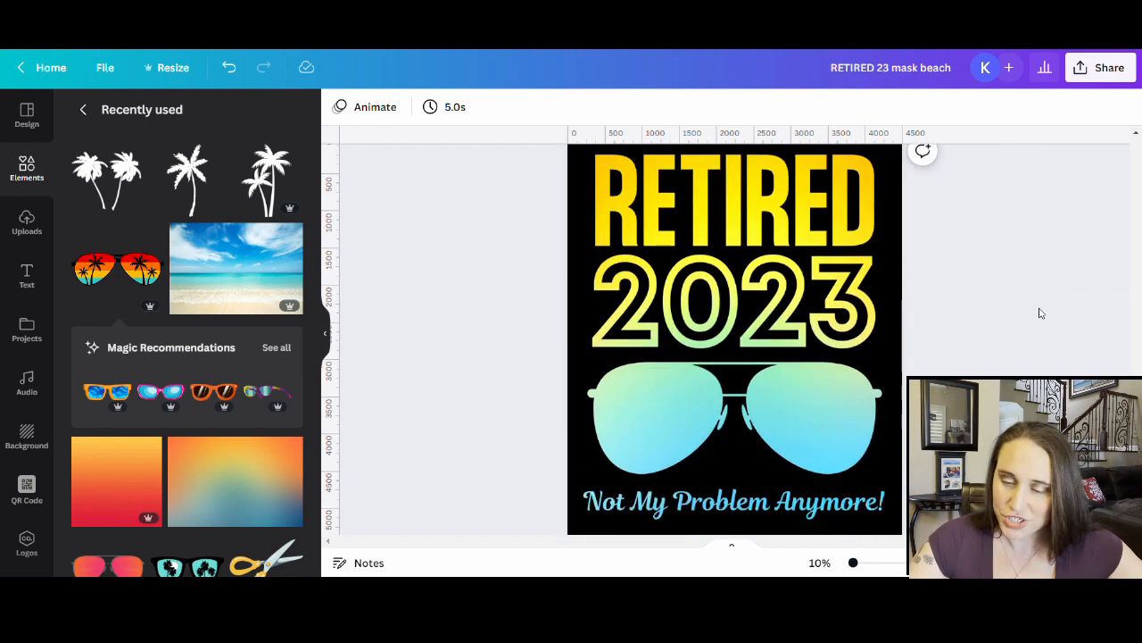
pyautogui.scroll(-1, 242, 417)
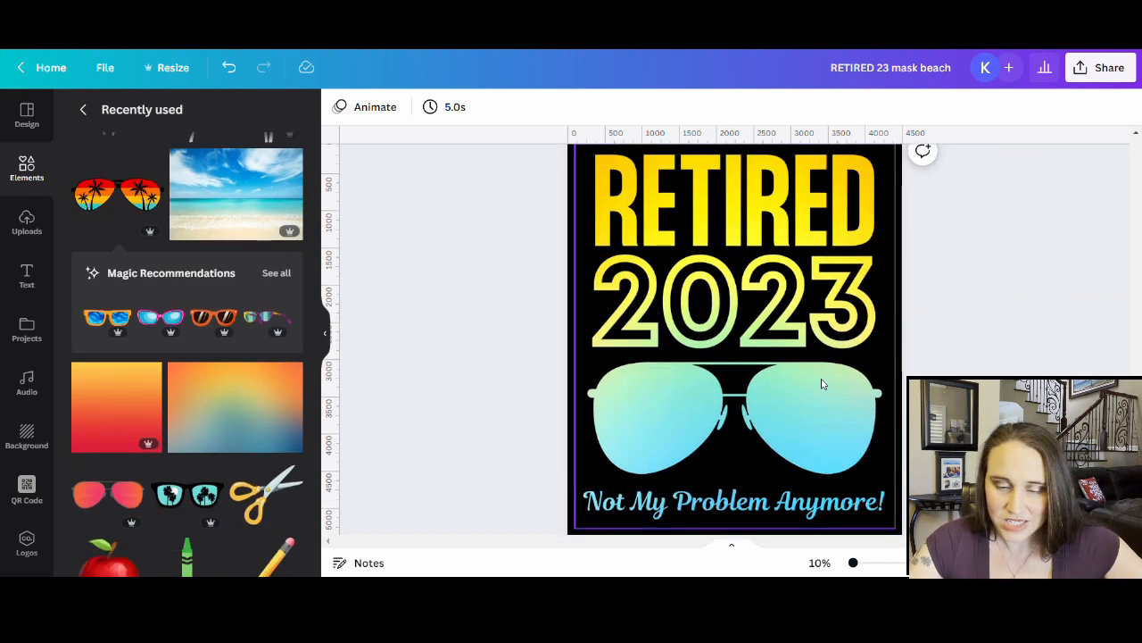
pyautogui.scroll(-2, 823, 383)
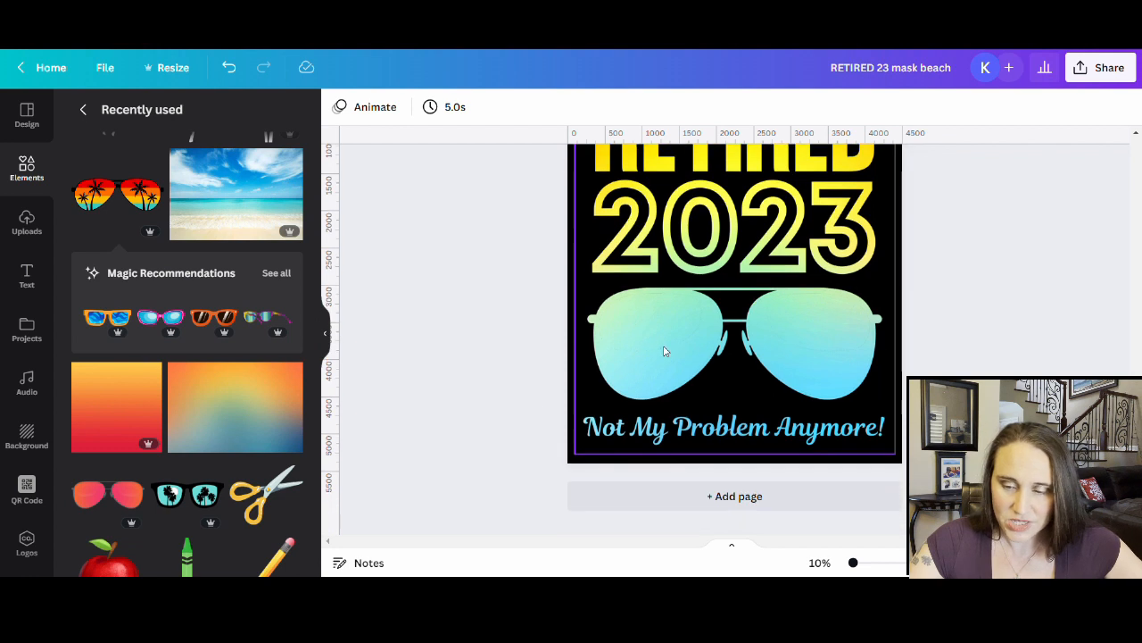
pyautogui.click(176, 502)
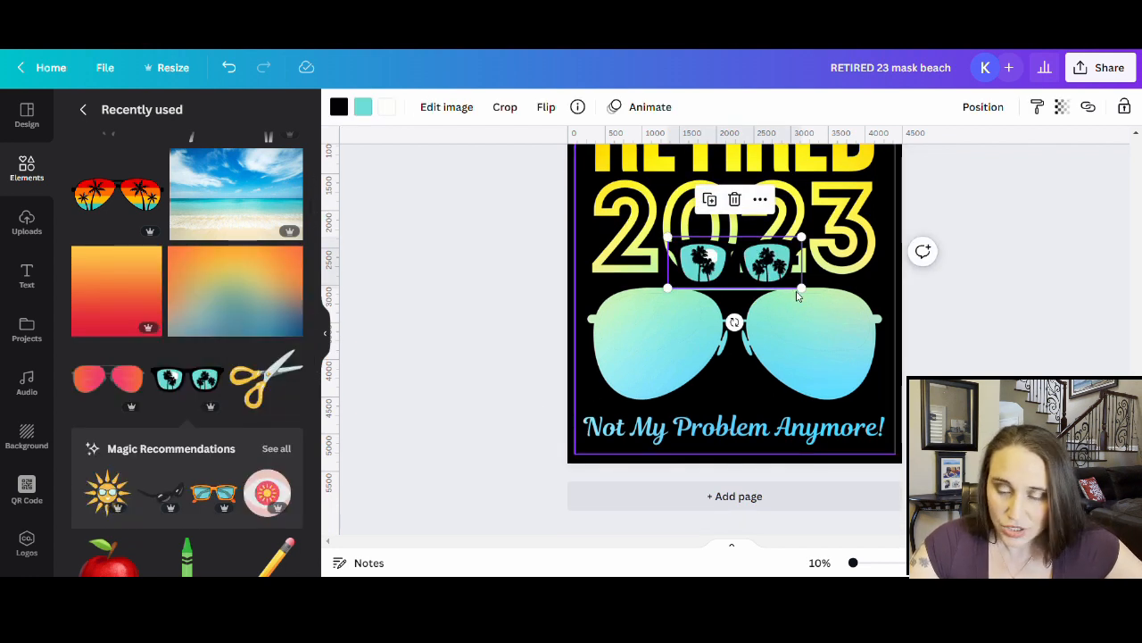
pyautogui.moveTo(800, 288); pyautogui.dragTo(791, 349)
pyautogui.moveTo(846, 380); pyautogui.dragTo(806, 378)
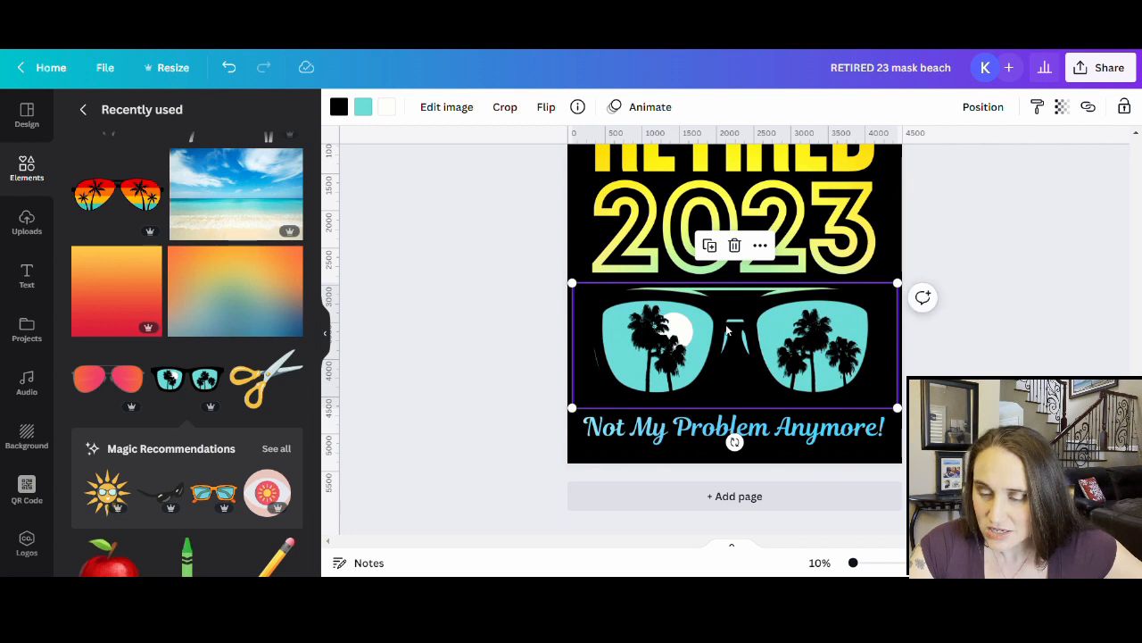
pyautogui.scroll(1, 754, 352)
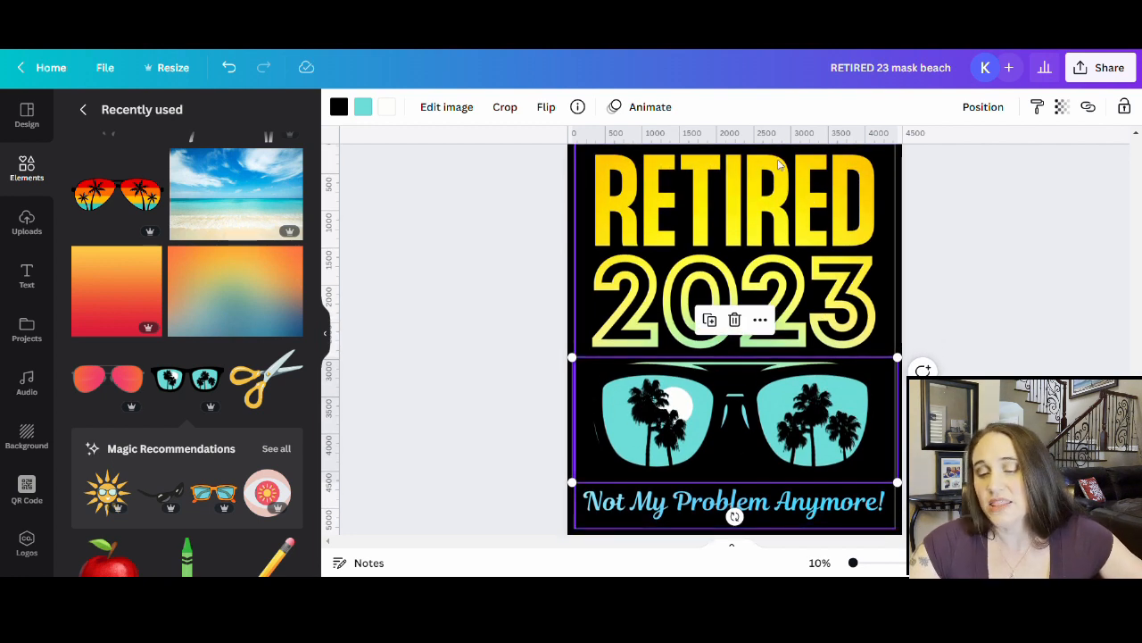
pyautogui.moveTo(823, 415); pyautogui.dragTo(223, 420)
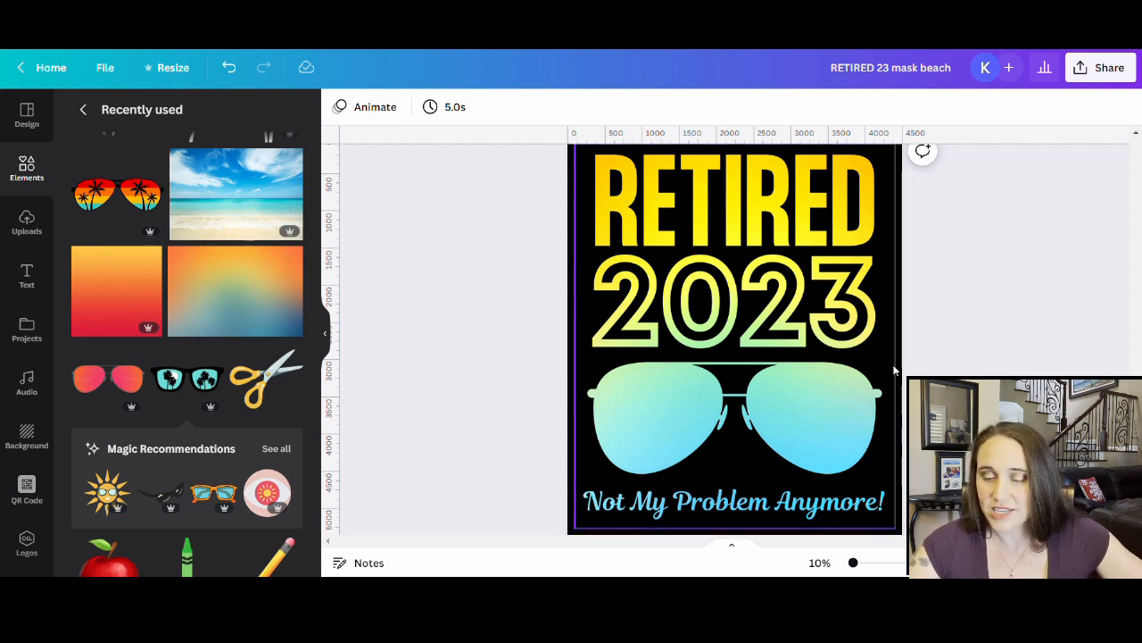
pyautogui.scroll(-10, 727, 365)
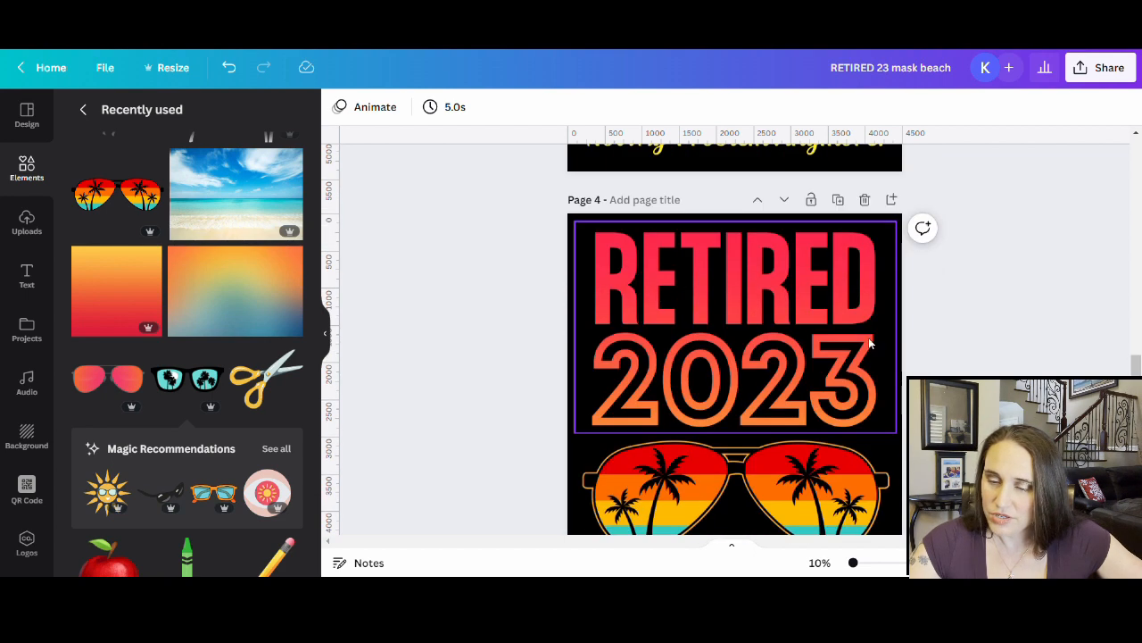
pyautogui.scroll(-2, 647, 235)
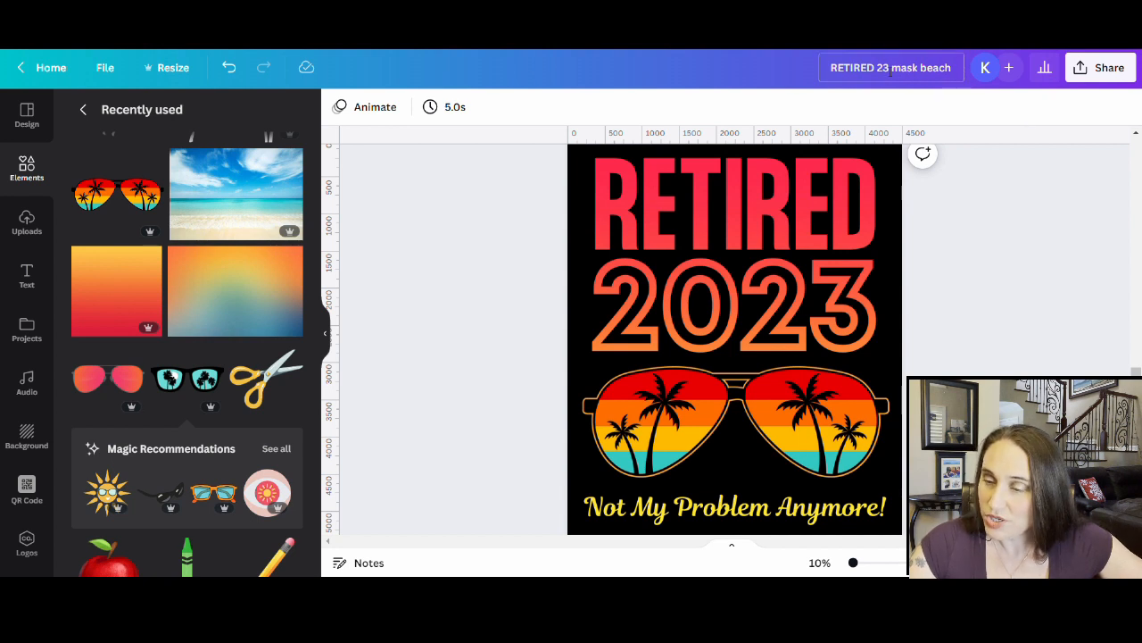
# - Rename the design from 'RETIRED 23 mask beach' to 'RETIRED 23 org yellow fade'
pyautogui.moveTo(898, 72); pyautogui.dragTo(955, 71)
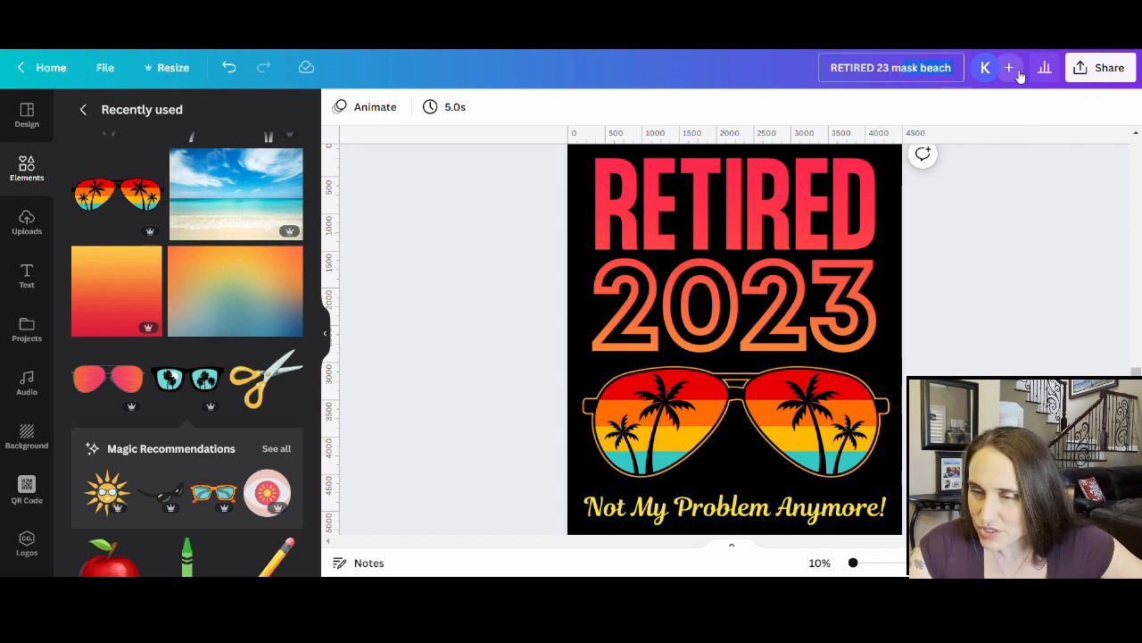
pyautogui.press('BackSpace')
pyautogui.press('BackSpace')
pyautogui.press('BackSpace')
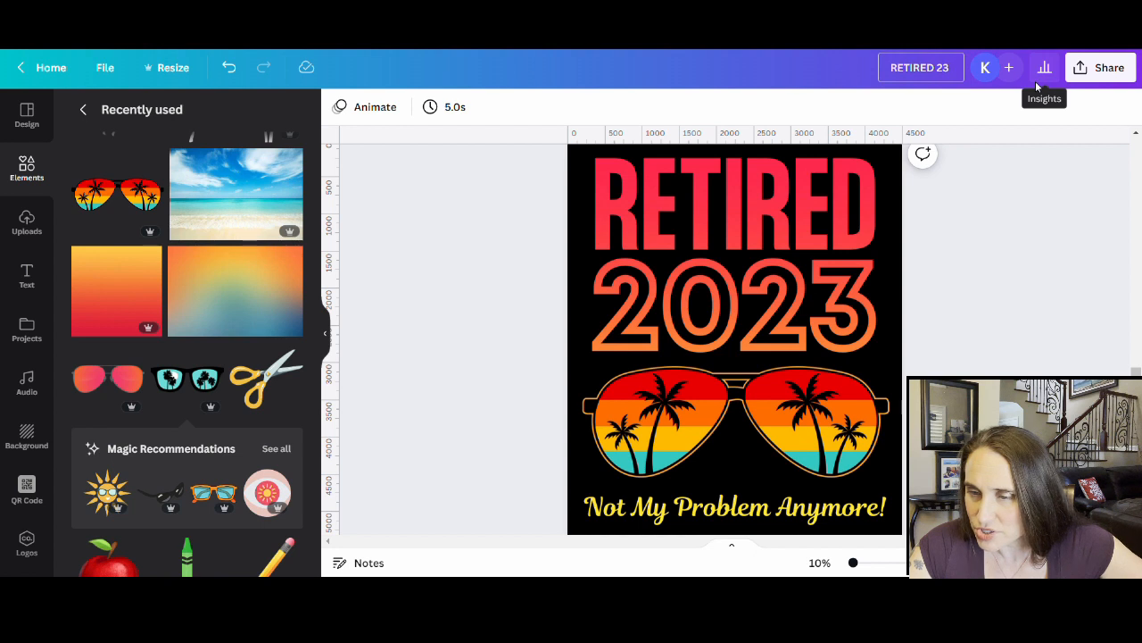
pyautogui.write('org')
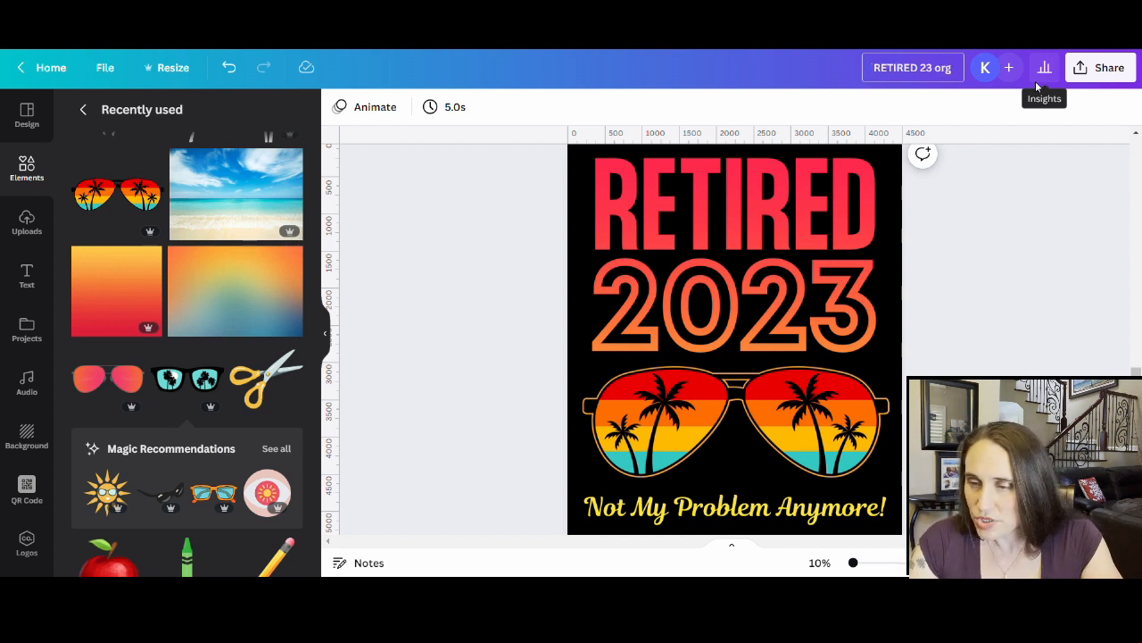
pyautogui.write(' co')
pyautogui.press('BackSpace')
pyautogui.press('BackSpace')
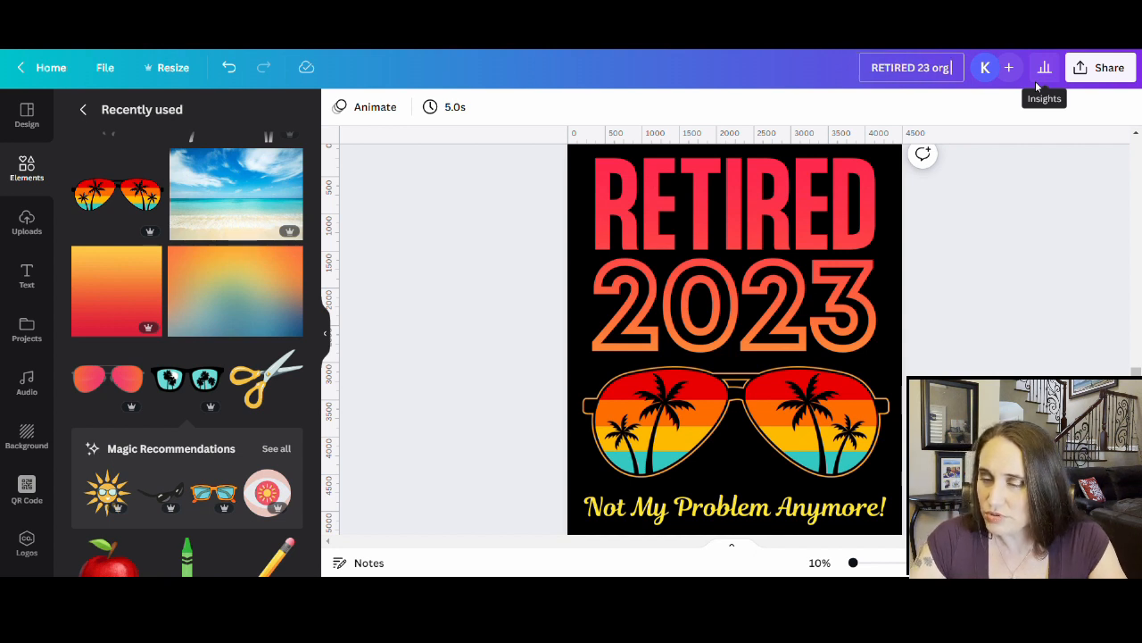
pyautogui.write('yellow')
pyautogui.write('fade')
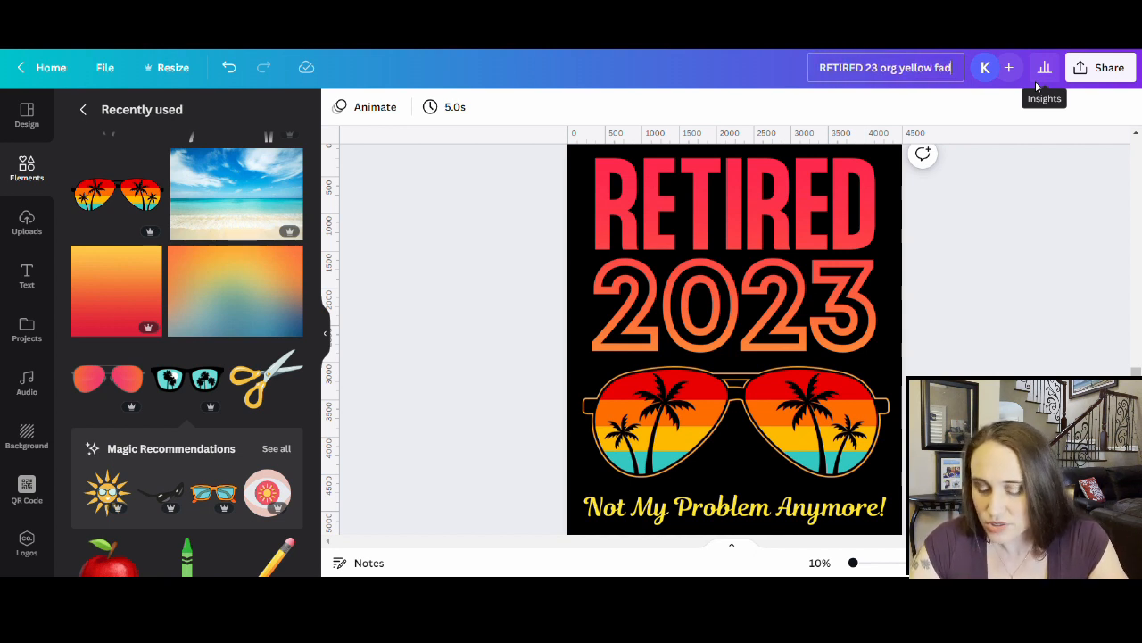
# - Download only the current page, page 4, as a PNG file
pyautogui.click(1102, 67)
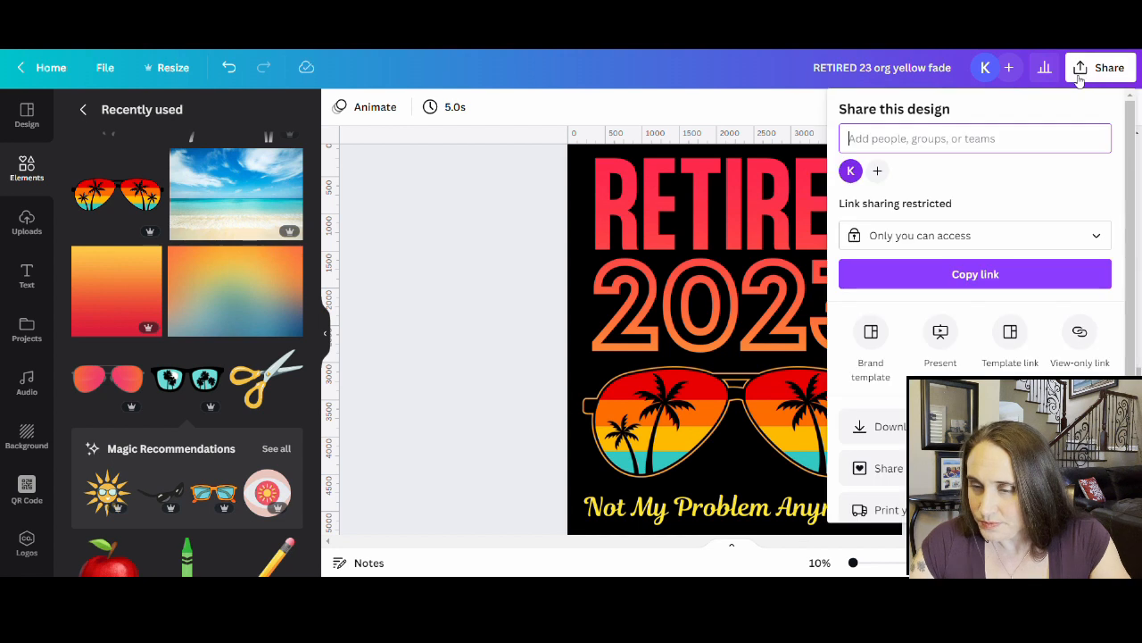
pyautogui.click(875, 426)
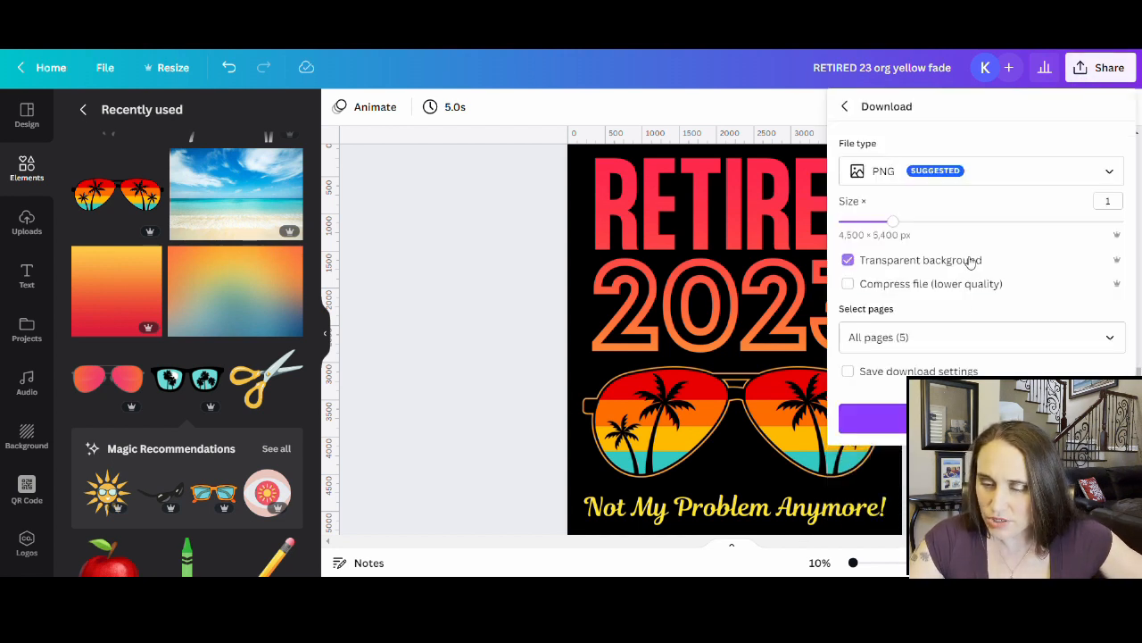
pyautogui.click(1110, 338)
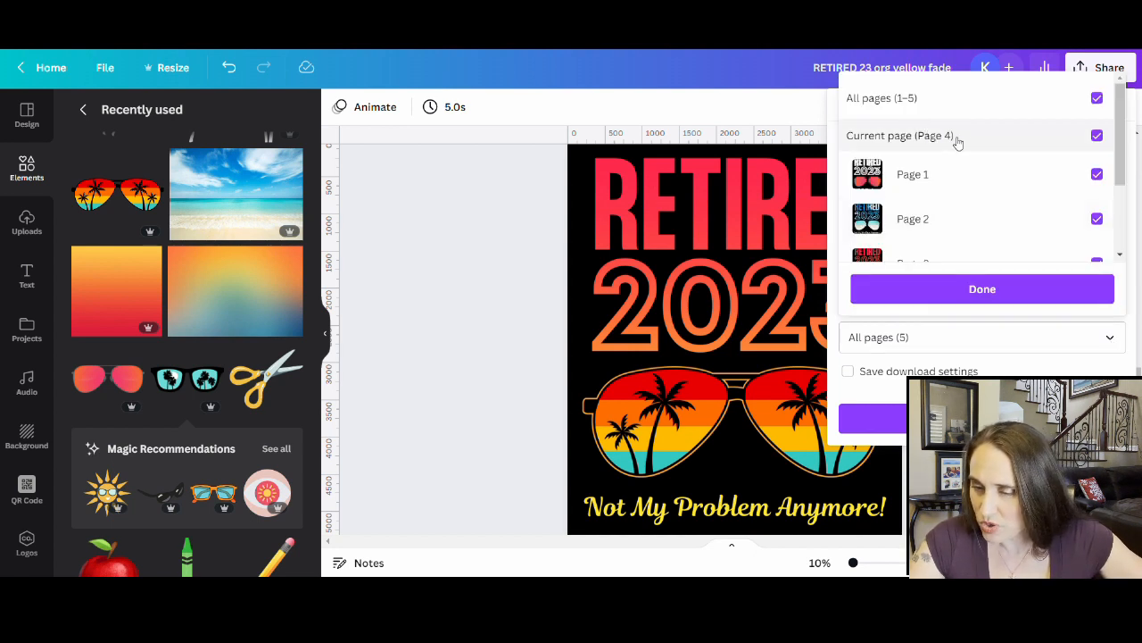
pyautogui.click(1097, 99)
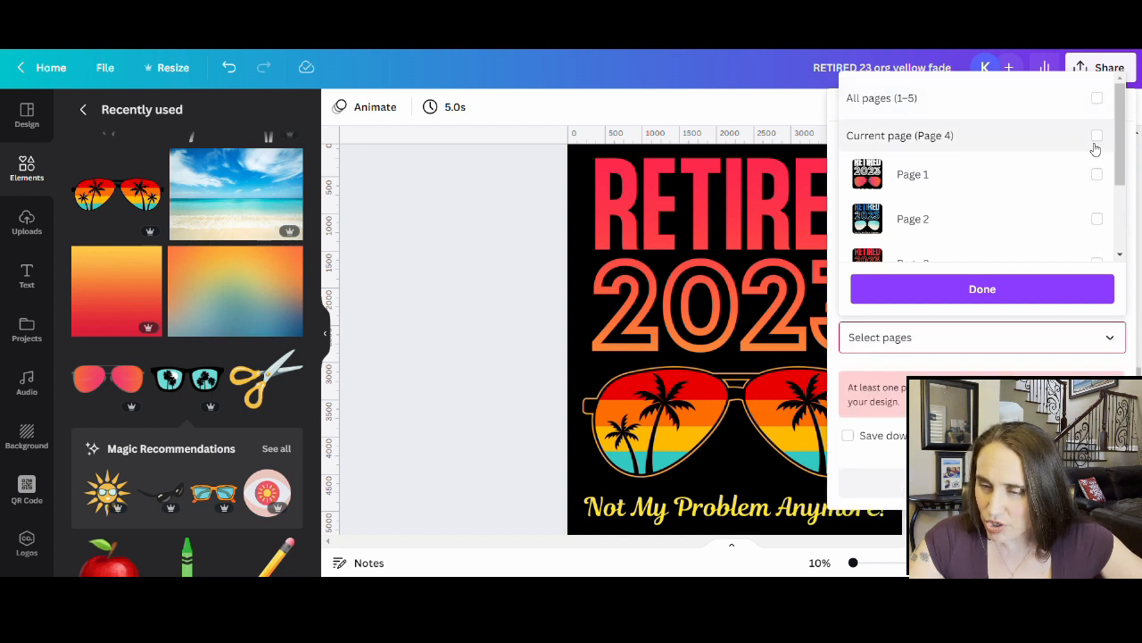
pyautogui.click(1097, 136)
pyautogui.click(1014, 297)
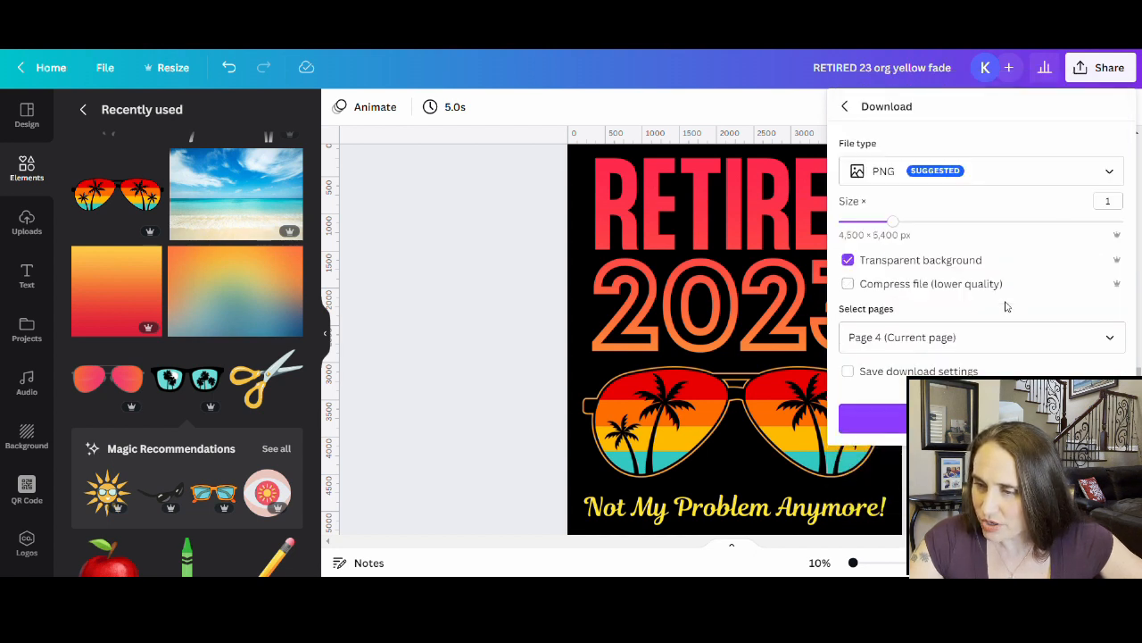
pyautogui.click(873, 418)
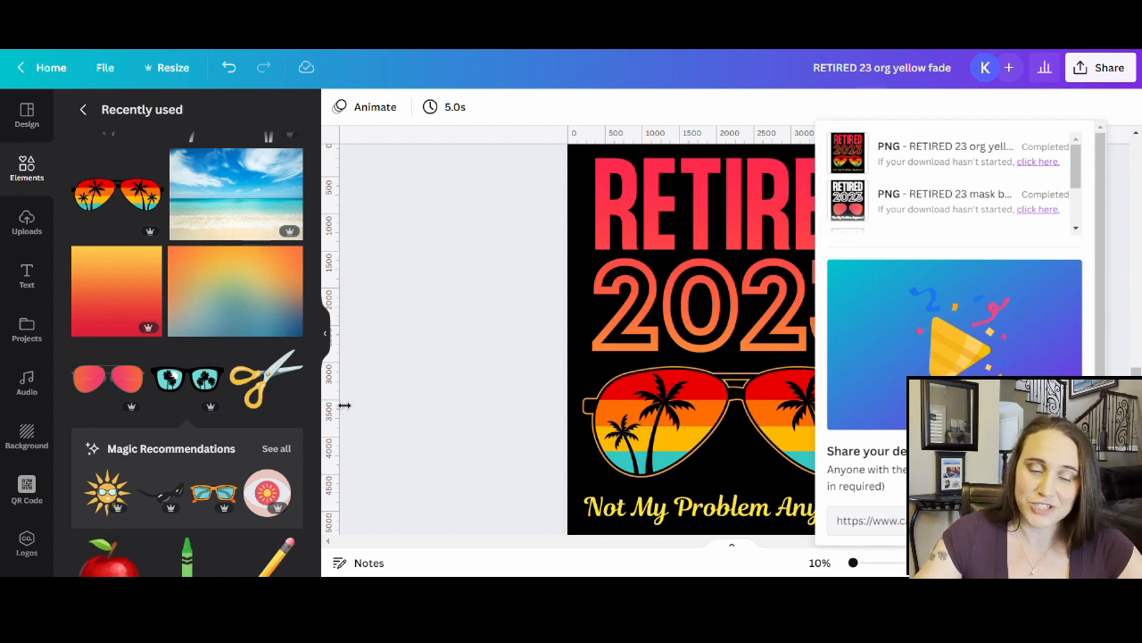
# - Close the downloads panel and scroll back over pages 1 to 3
pyautogui.scroll(9, 515, 454)
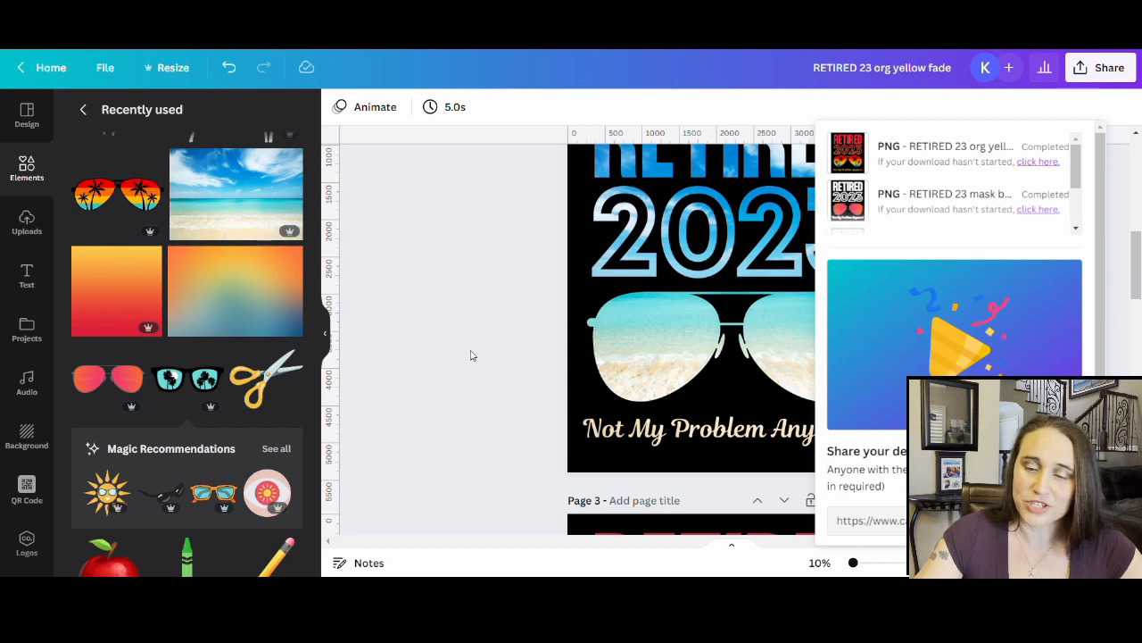
pyautogui.scroll(5, 469, 354)
pyautogui.click(416, 260)
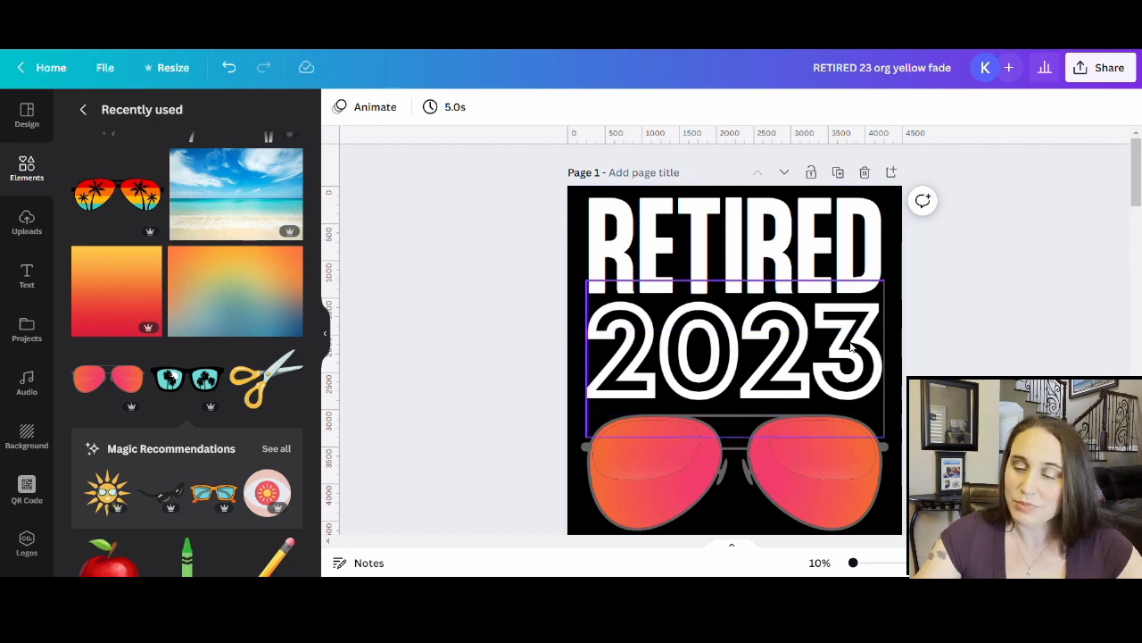
pyautogui.scroll(-4, 906, 364)
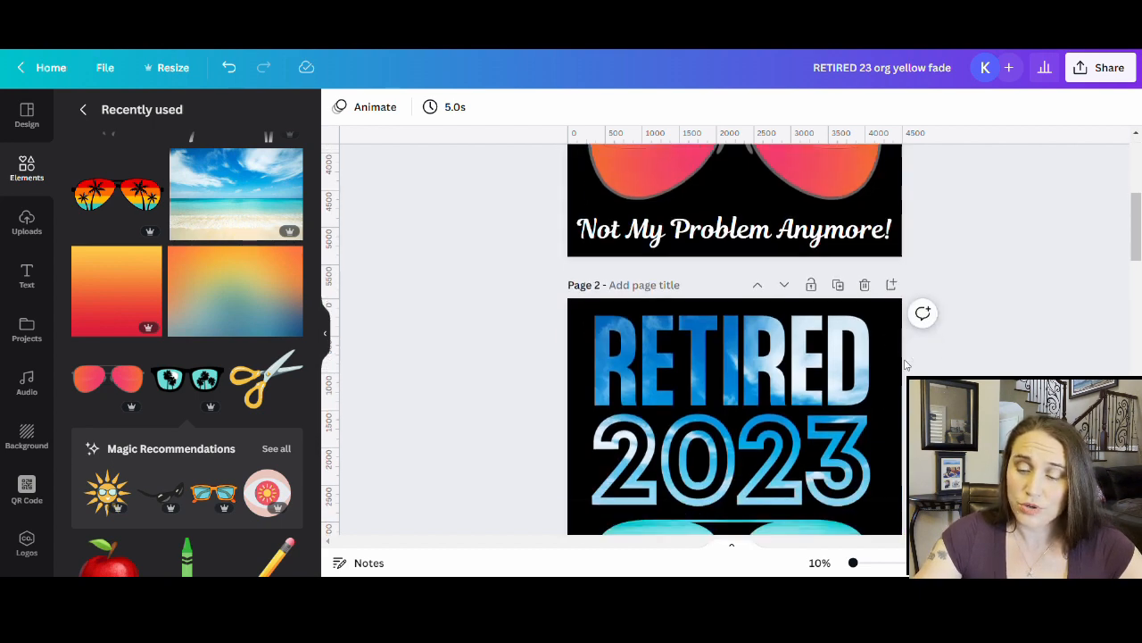
pyautogui.scroll(-6, 906, 364)
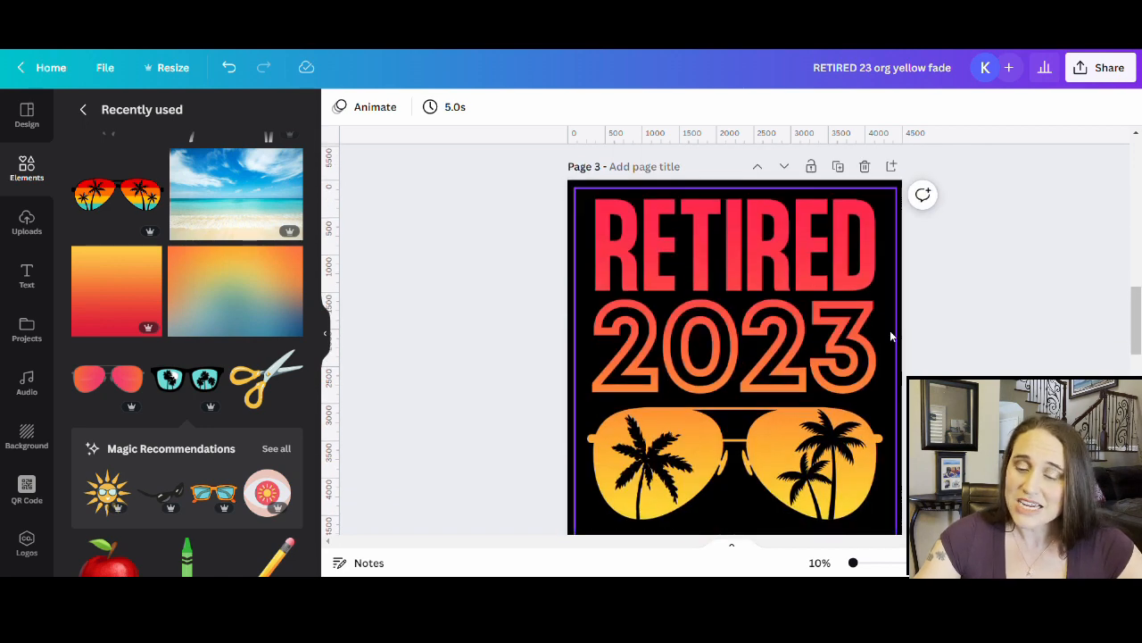